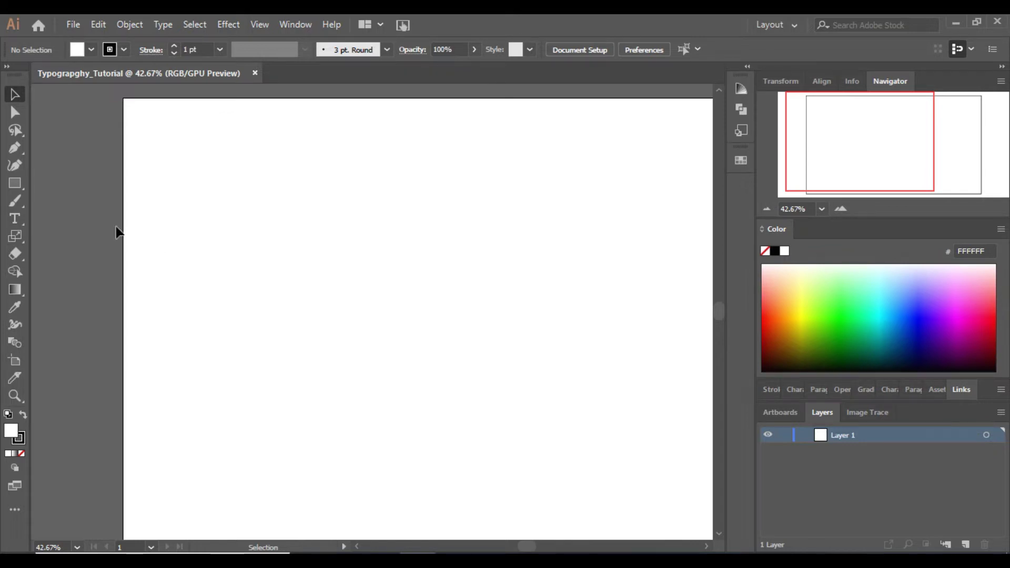
# Create an area text frame near the middle of the artboard containing the word "Typography"
pyautogui.click(13, 221)
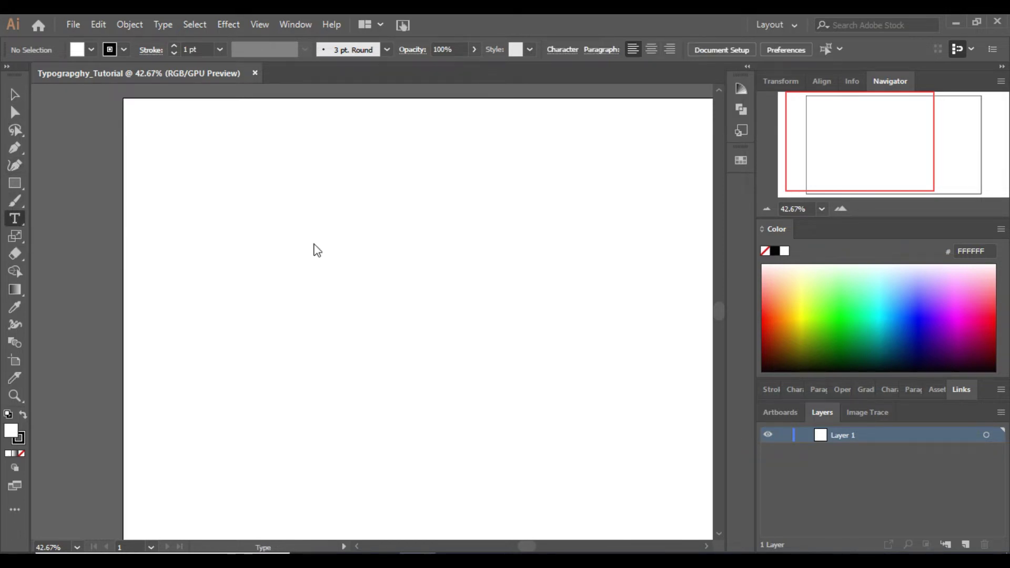
pyautogui.moveTo(272, 235); pyautogui.dragTo(600, 353)
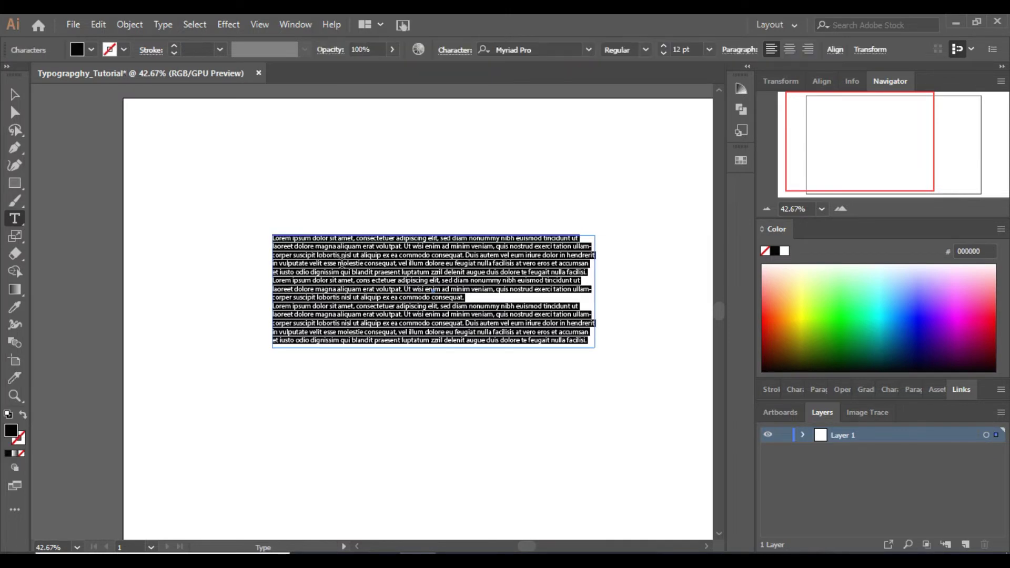
pyautogui.write('Tyy')
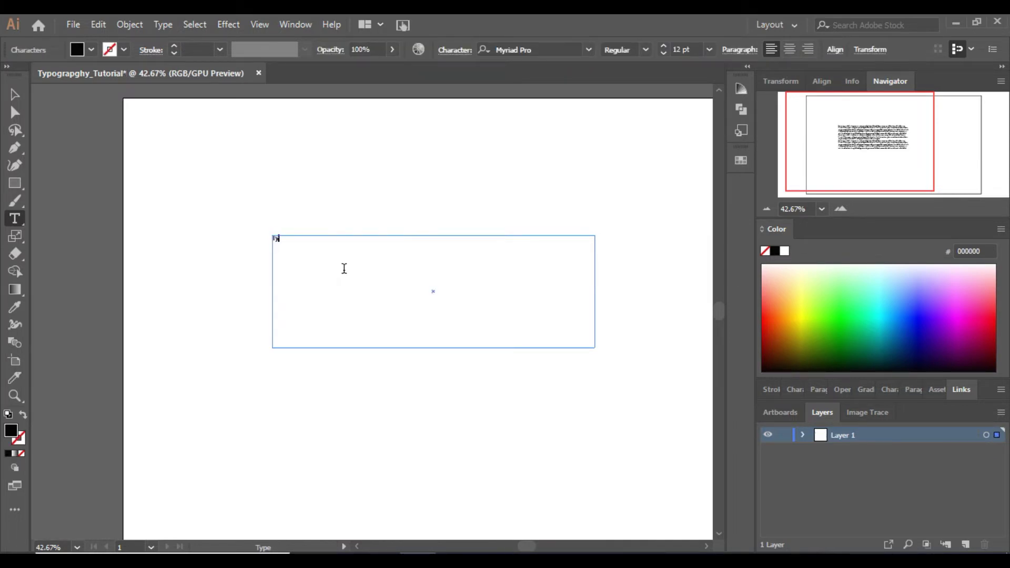
pyautogui.write('pography')
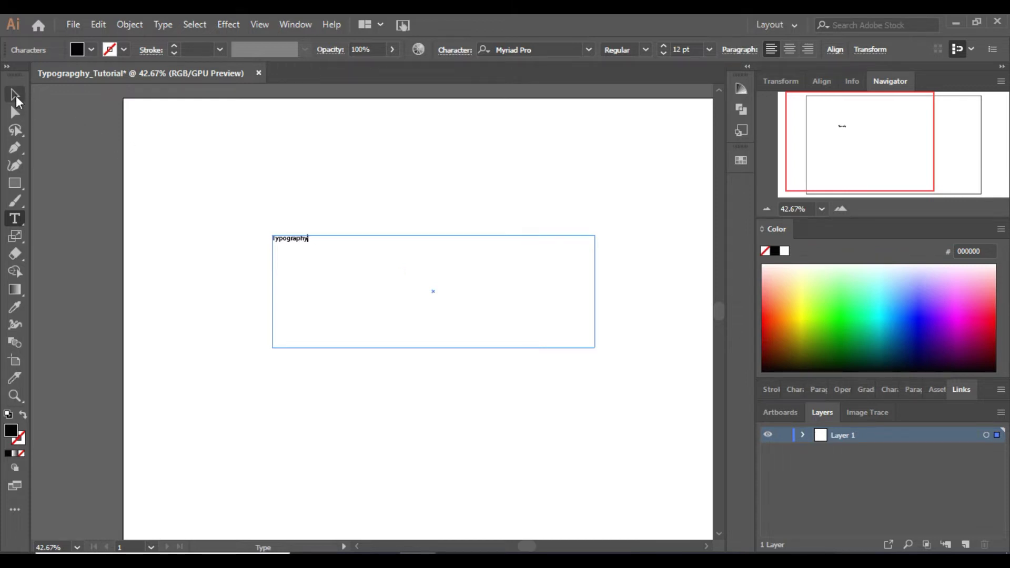
pyautogui.click(16, 96)
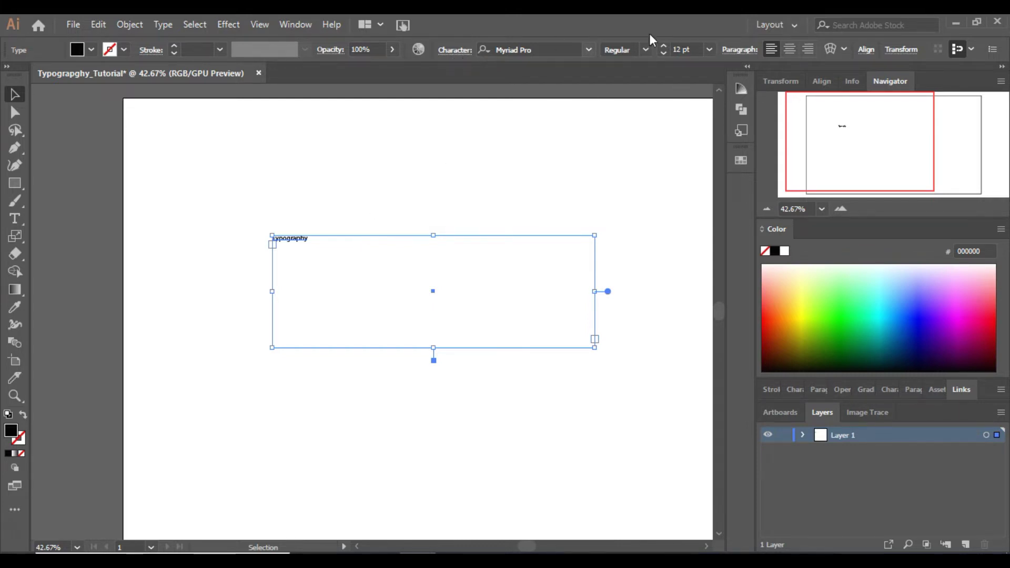
# Set the font size of the "Typography" text to 72 pt
pyautogui.click(663, 46)
pyautogui.click(664, 46)
pyautogui.click(664, 46)
pyautogui.click(663, 46)
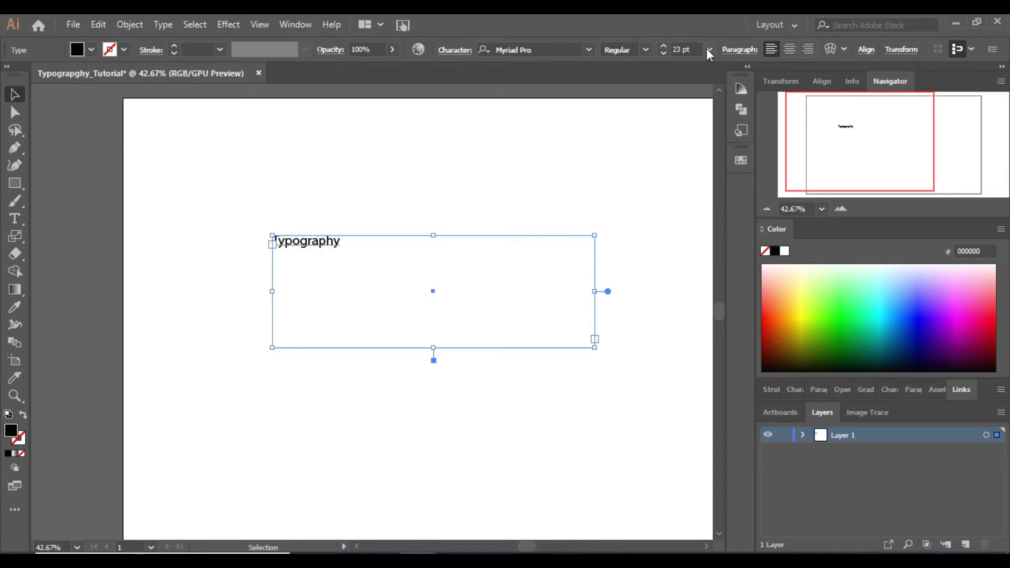
pyautogui.click(709, 49)
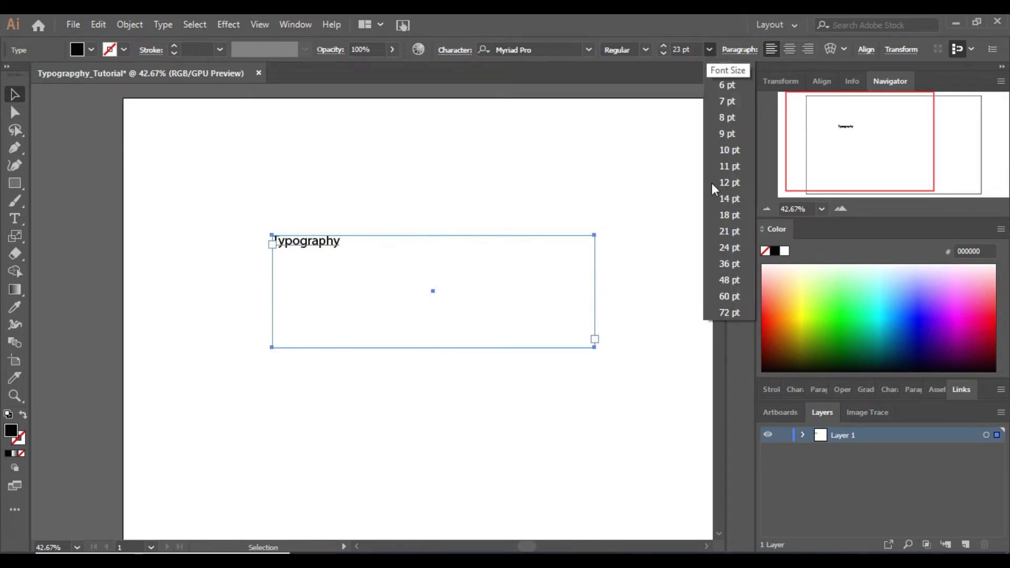
pyautogui.click(726, 312)
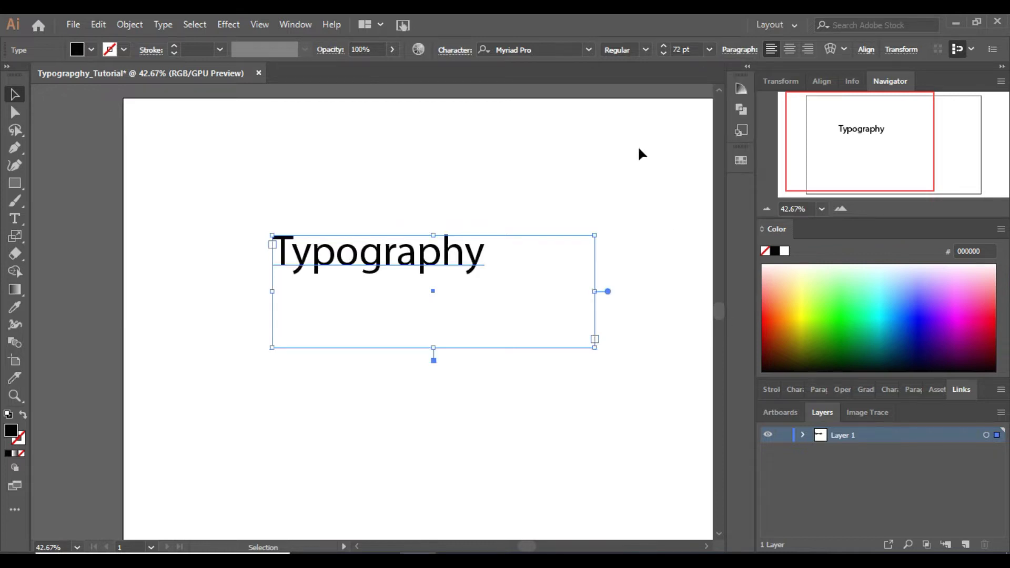
# Examine the available font styles, font families and character settings for the "Typography" text
pyautogui.click(645, 48)
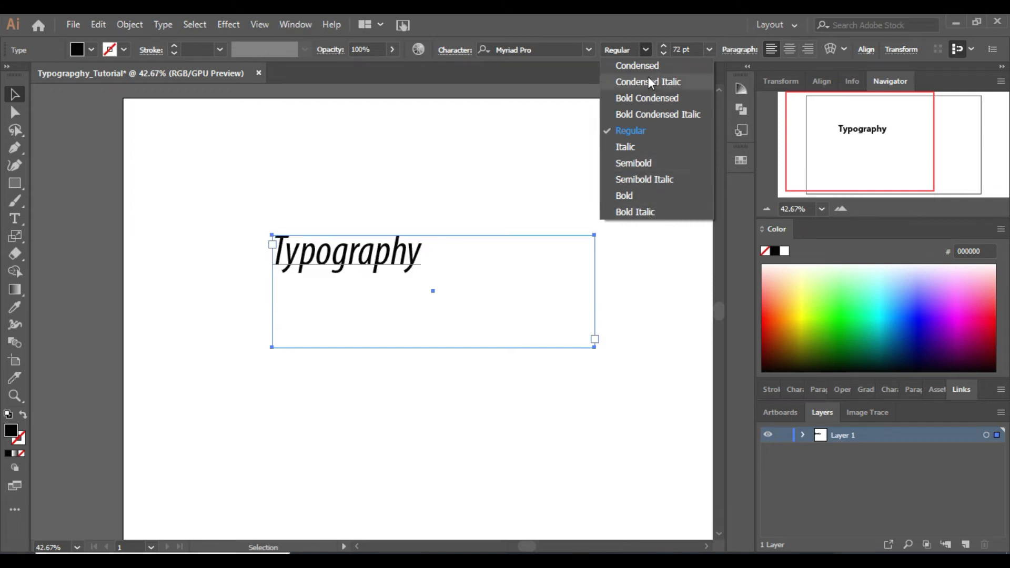
pyautogui.click(588, 51)
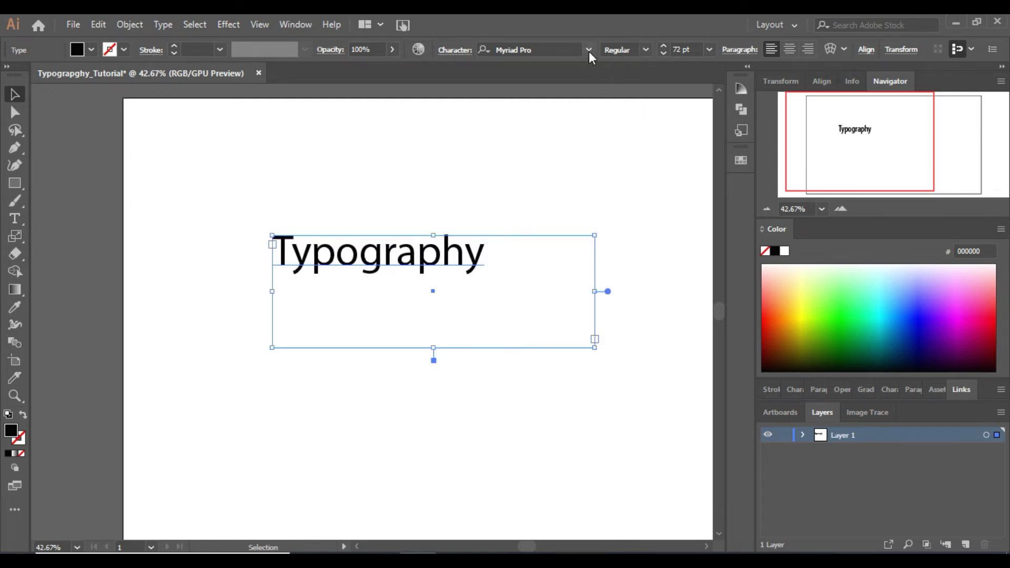
pyautogui.click(588, 51)
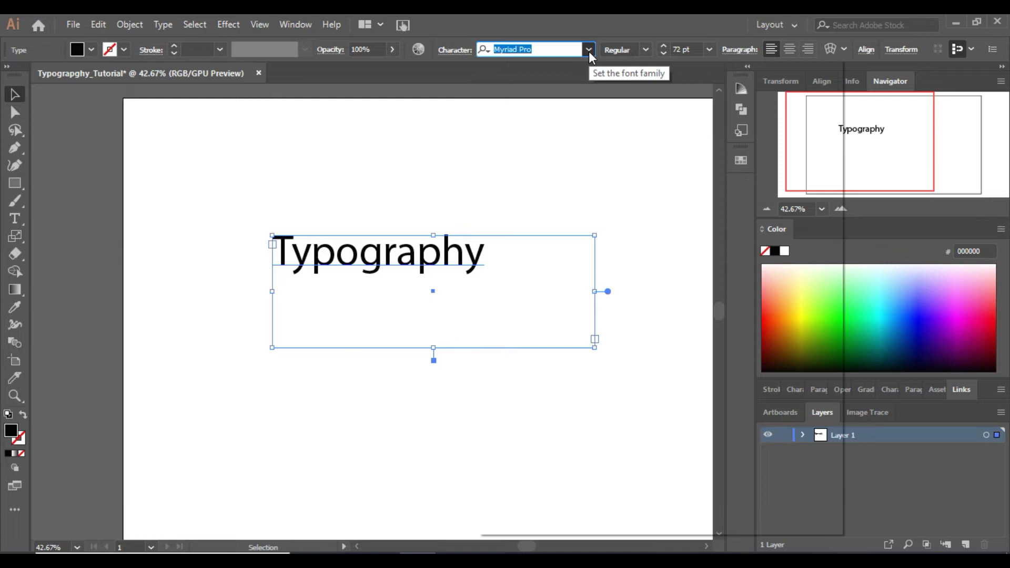
pyautogui.click(588, 51)
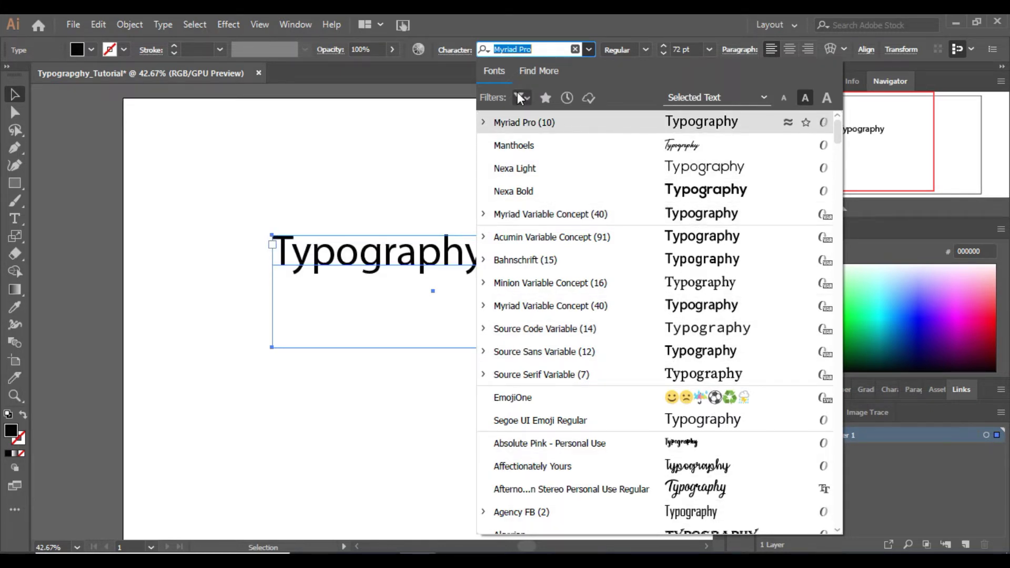
pyautogui.click(462, 56)
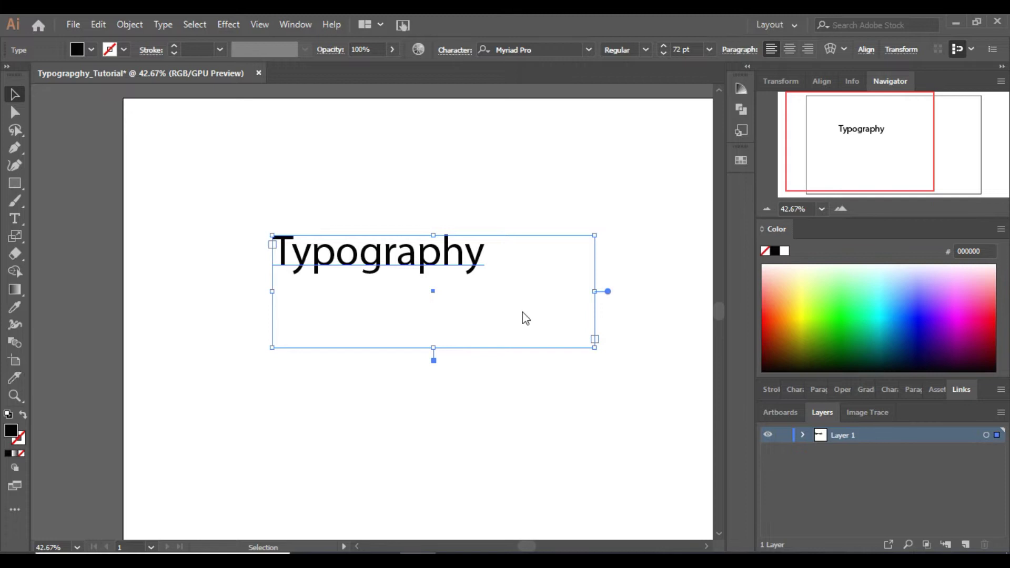
pyautogui.click(459, 53)
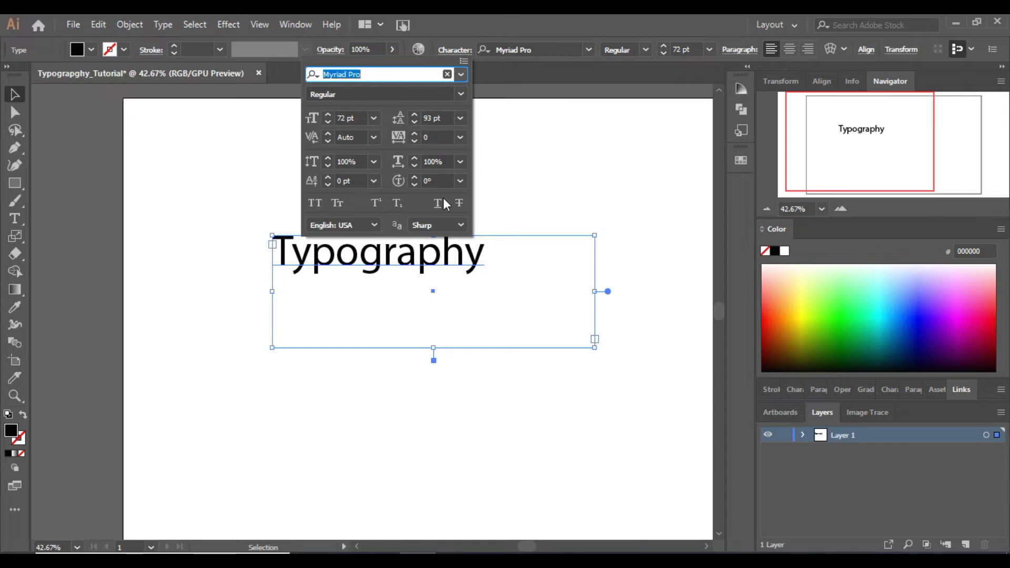
pyautogui.click(474, 261)
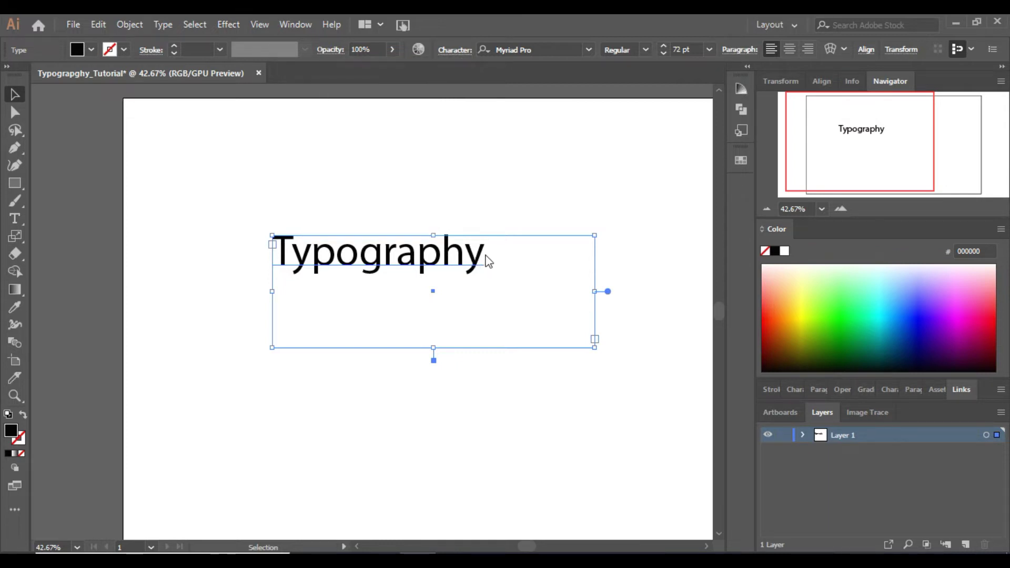
# Add a second line reading "Tutorial" below "Typography" in the same text frame
pyautogui.doubleClick(480, 262)
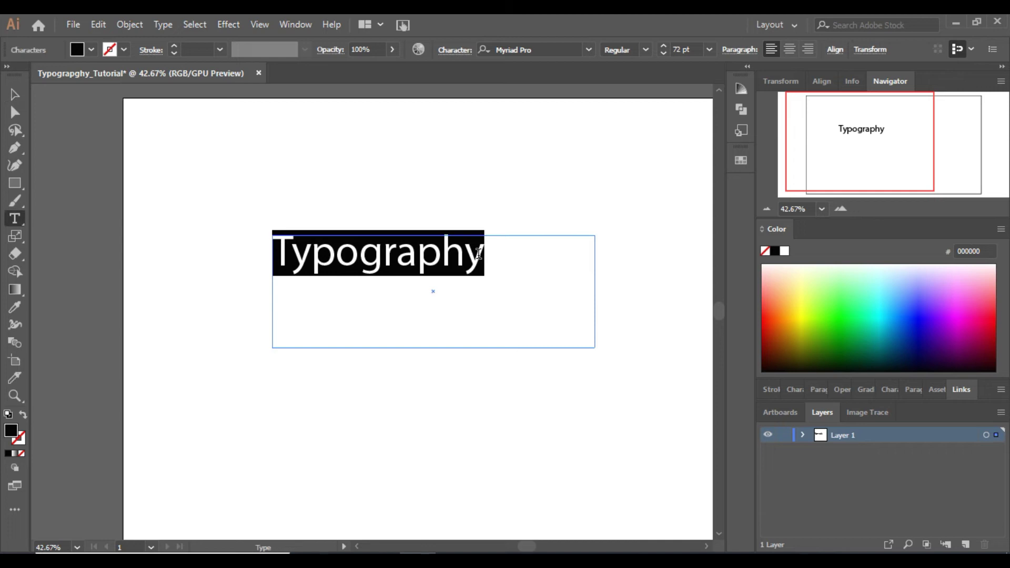
pyautogui.click(531, 301)
pyautogui.press('Return')
pyautogui.write('hello')
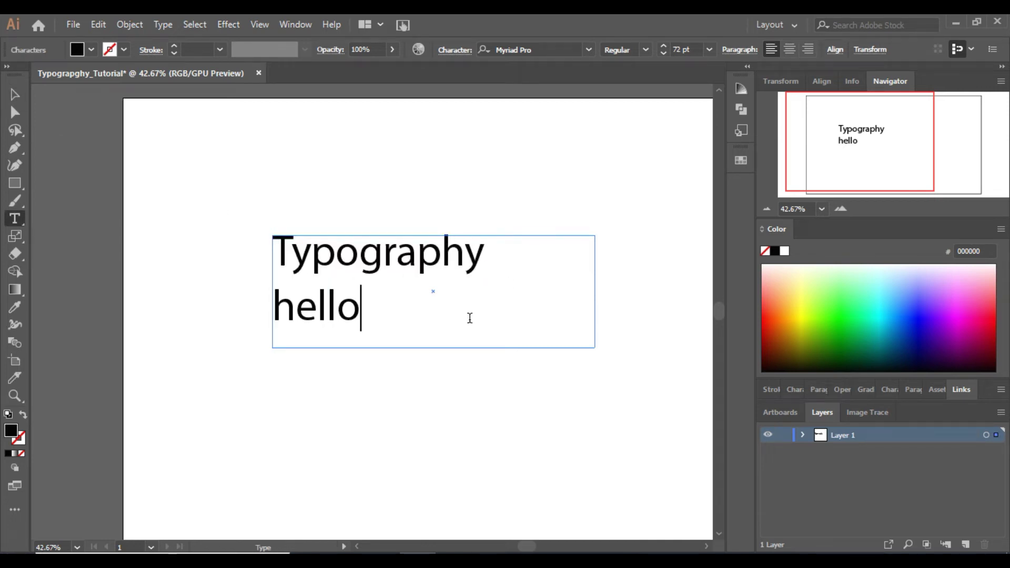
pyautogui.press('BackSpace')
pyautogui.press('BackSpace')
pyautogui.press('BackSpace')
pyautogui.press('BackSpace')
pyautogui.press('BackSpace')
pyautogui.write('T')
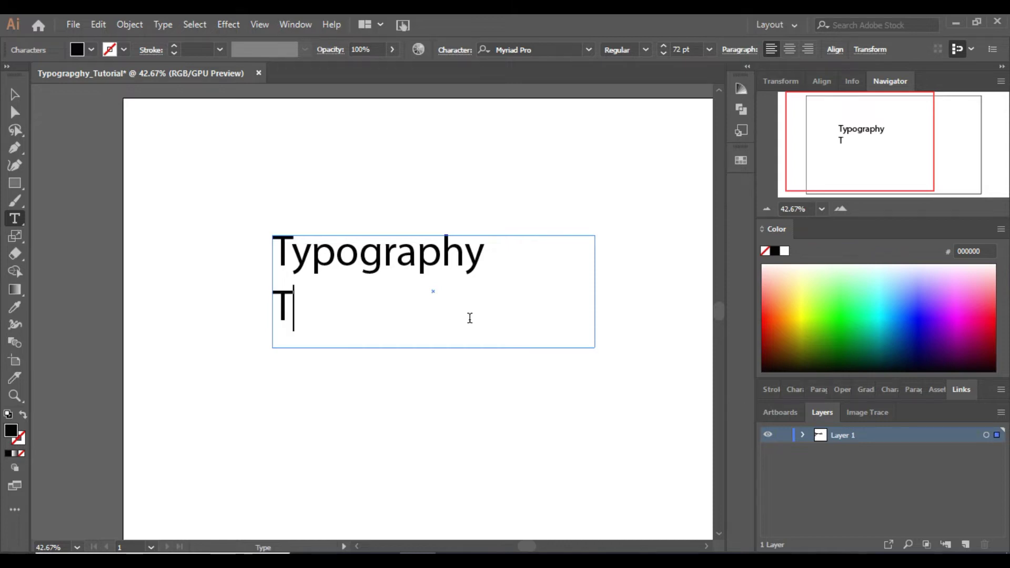
pyautogui.write('utorial')
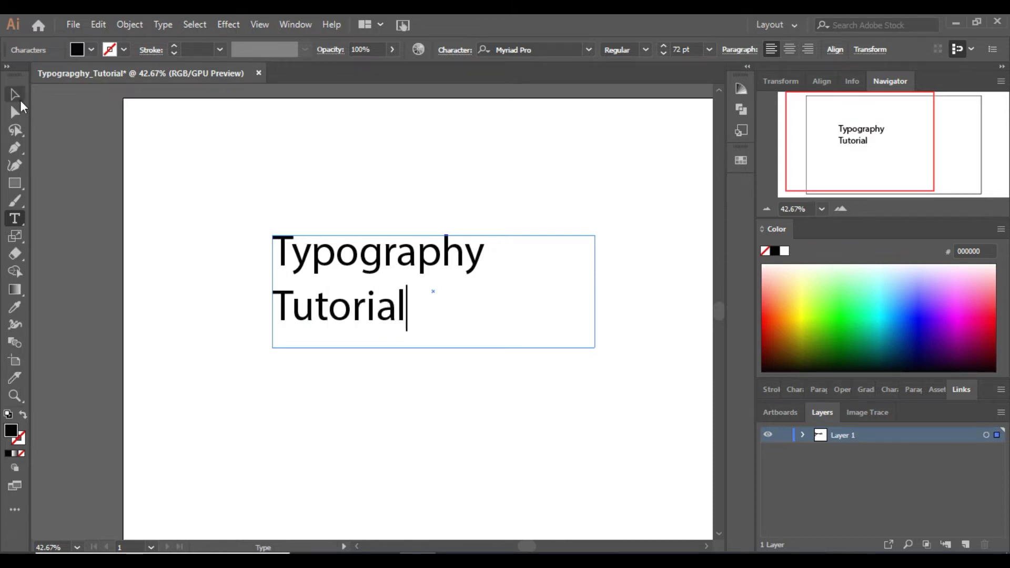
pyautogui.click(15, 95)
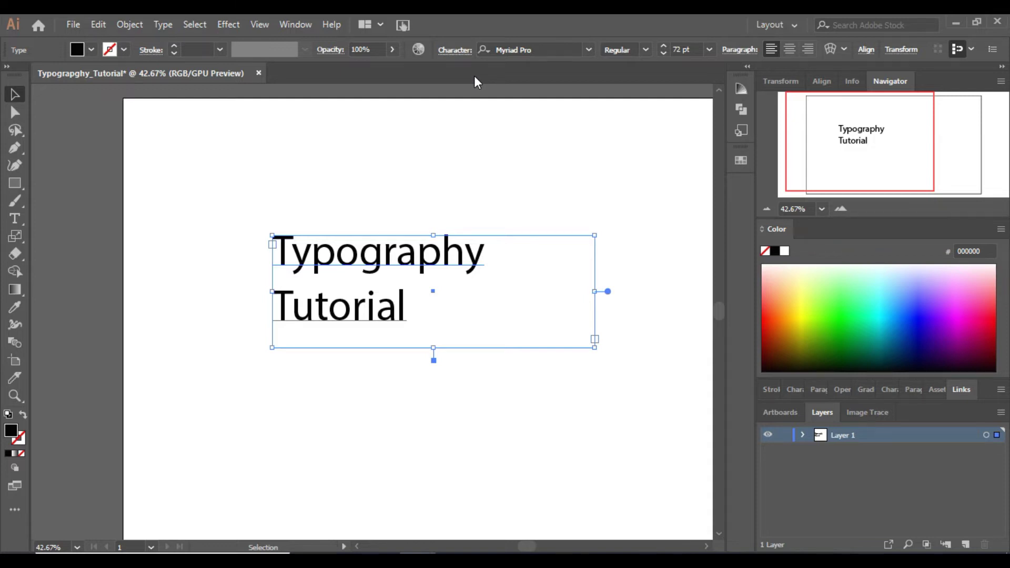
# Increase the leading of the two-line text to 111 pt
pyautogui.click(455, 49)
pyautogui.click(413, 115)
pyautogui.click(413, 116)
pyautogui.click(414, 115)
pyautogui.click(414, 115)
pyautogui.click(413, 115)
pyautogui.click(414, 115)
pyautogui.click(413, 115)
pyautogui.click(414, 115)
pyautogui.click(414, 116)
pyautogui.click(414, 115)
pyautogui.click(414, 116)
pyautogui.click(414, 115)
pyautogui.click(413, 115)
pyautogui.click(413, 115)
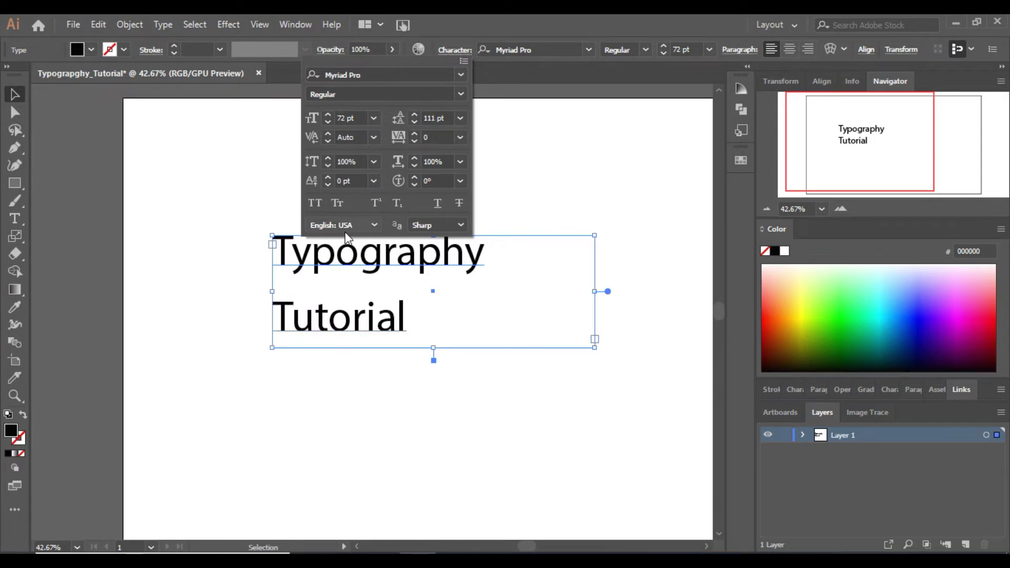
# Reduce the leading of the two-line text to 78 pt
pyautogui.click(414, 122)
pyautogui.click(415, 122)
pyautogui.click(414, 122)
pyautogui.click(414, 122)
pyautogui.click(414, 122)
pyautogui.click(415, 122)
pyautogui.click(415, 122)
pyautogui.click(415, 122)
pyautogui.click(415, 122)
pyautogui.click(415, 122)
pyautogui.click(415, 122)
pyautogui.click(414, 122)
pyautogui.click(415, 122)
pyautogui.click(414, 122)
pyautogui.click(414, 122)
pyautogui.click(415, 122)
pyautogui.click(415, 122)
pyautogui.click(415, 122)
pyautogui.click(415, 122)
pyautogui.click(415, 122)
pyautogui.click(415, 122)
pyautogui.click(415, 122)
pyautogui.click(415, 122)
pyautogui.click(415, 122)
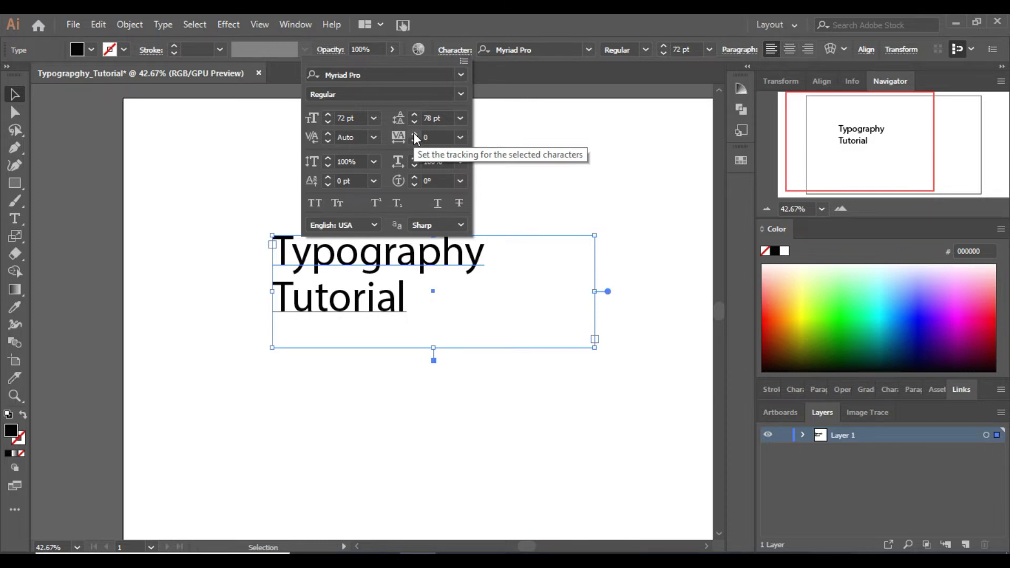
# Set the tracking of the "Typography Tutorial" text to 200
pyautogui.click(414, 134)
pyautogui.click(442, 132)
pyautogui.write('200')
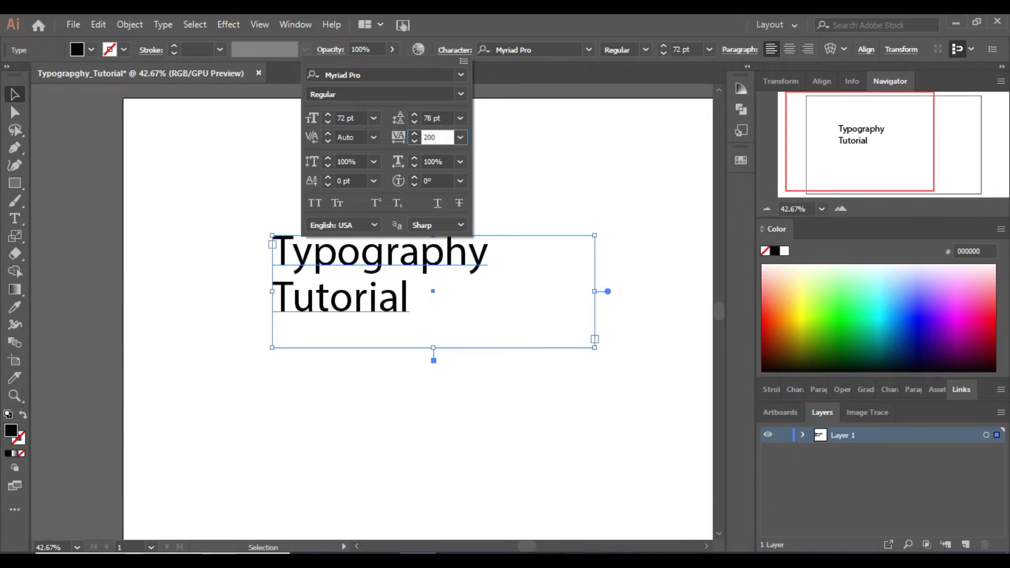
pyautogui.press('Return')
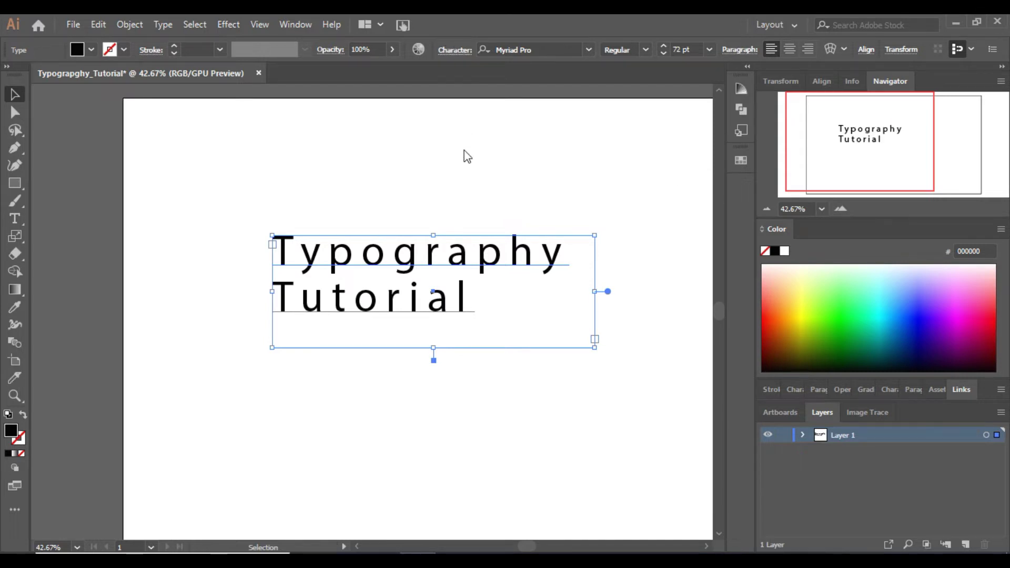
# Try a vertical scale of 150% on the "Typography Tutorial" text and undo it
pyautogui.hotkey('ctrl', 't')
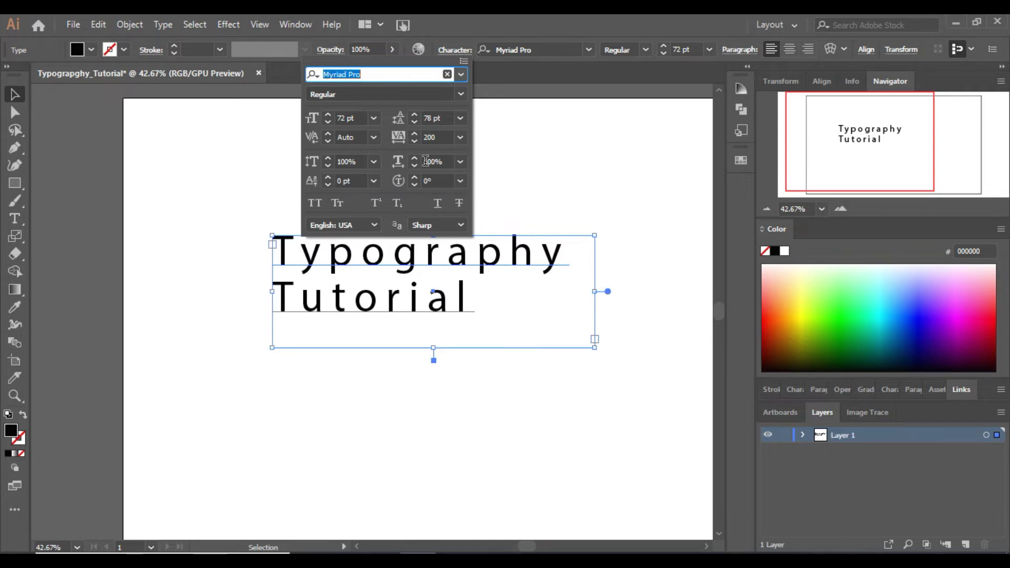
pyautogui.click(347, 161)
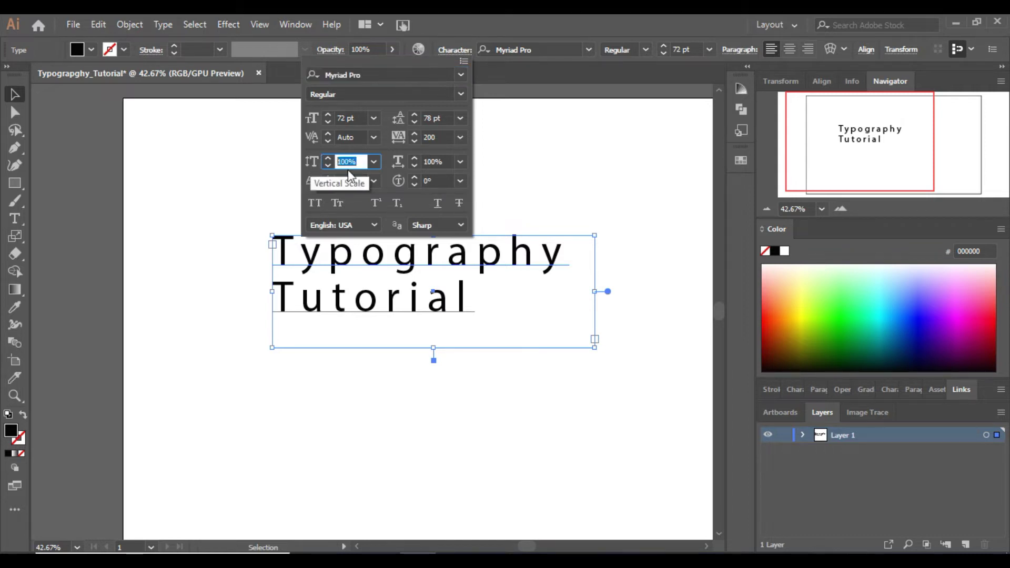
pyautogui.write('150')
pyautogui.press('Return')
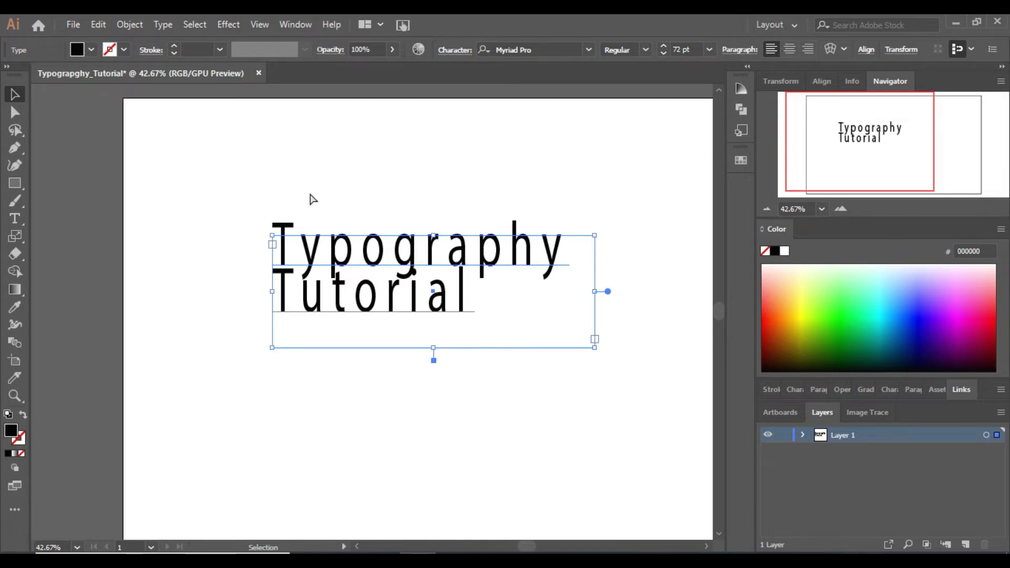
pyautogui.hotkey('ctrl', 'z')
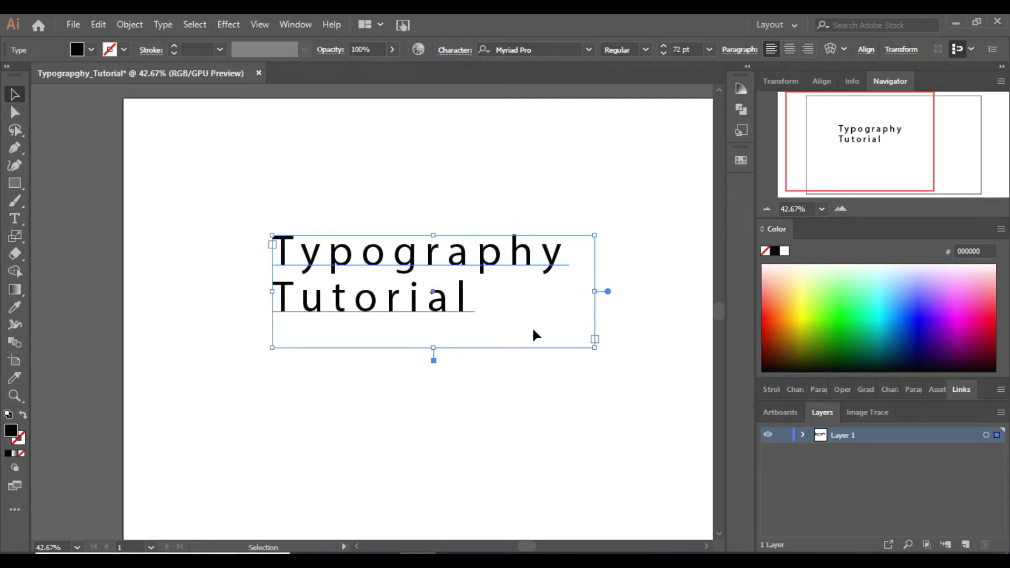
# Delete the "Typography Tutorial" text and create a new text frame in the artboard's upper area reading "wake up"
pyautogui.press('Delete')
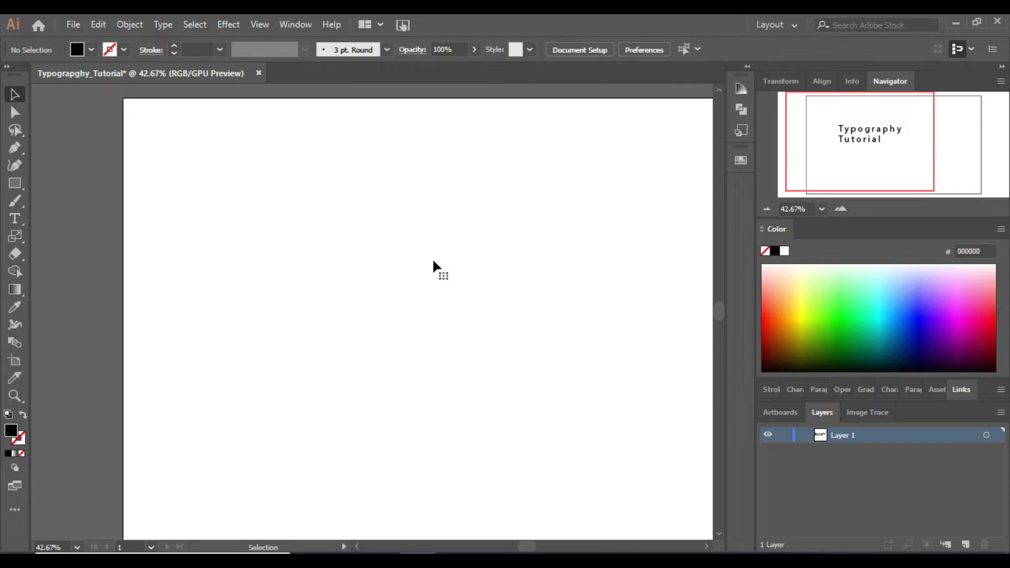
pyautogui.click(21, 220)
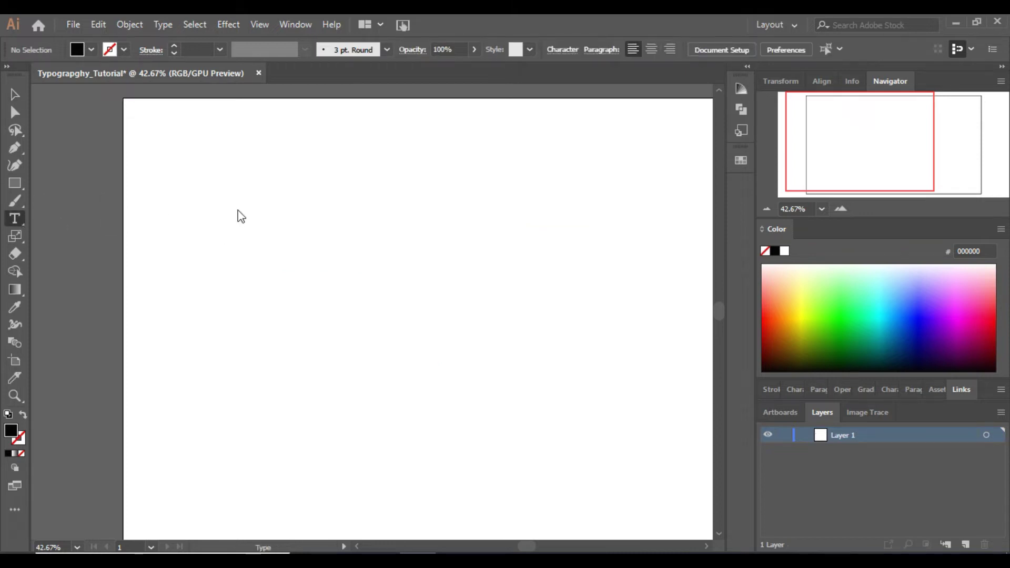
pyautogui.moveTo(295, 191); pyautogui.dragTo(577, 258)
pyautogui.write('Wake ')
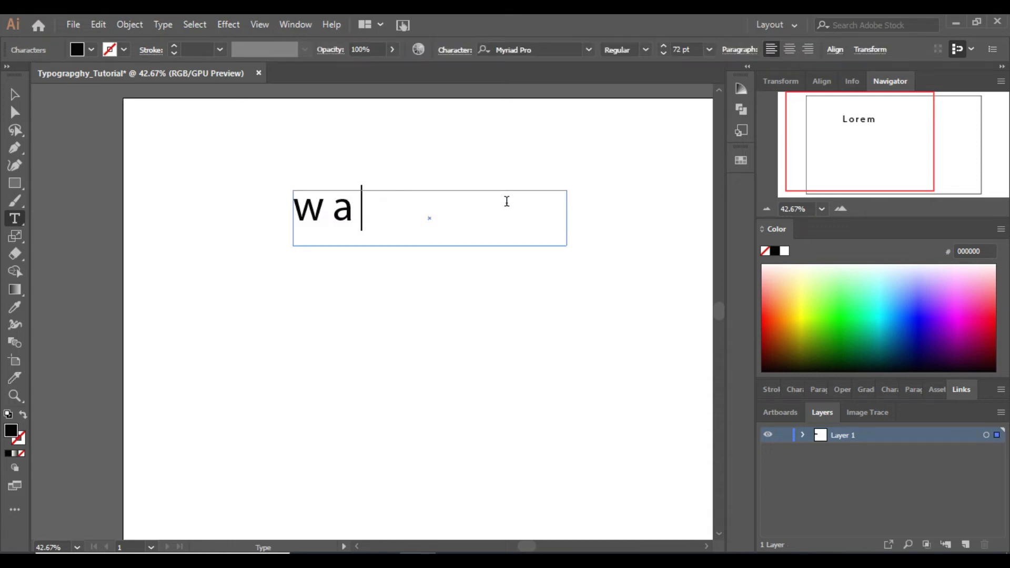
pyautogui.write('up')
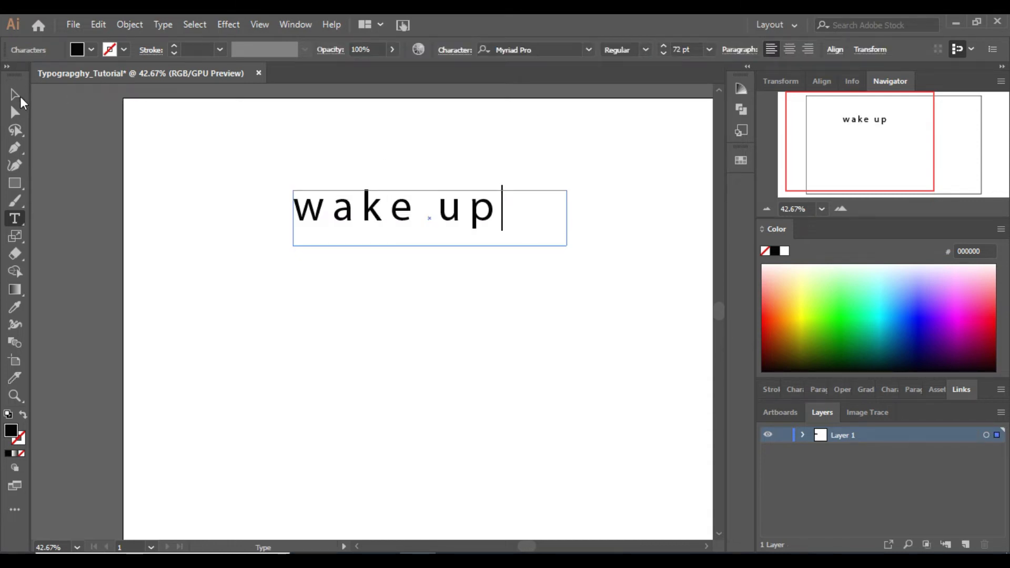
# Duplicate the "wake up" text frame directly below the original and replace the copy's text with "it's tea time"
pyautogui.click(14, 94)
pyautogui.moveTo(350, 221); pyautogui.dragTo(354, 310)
pyautogui.press('t')
pyautogui.tripleClick(400, 309)
pyautogui.write('its')
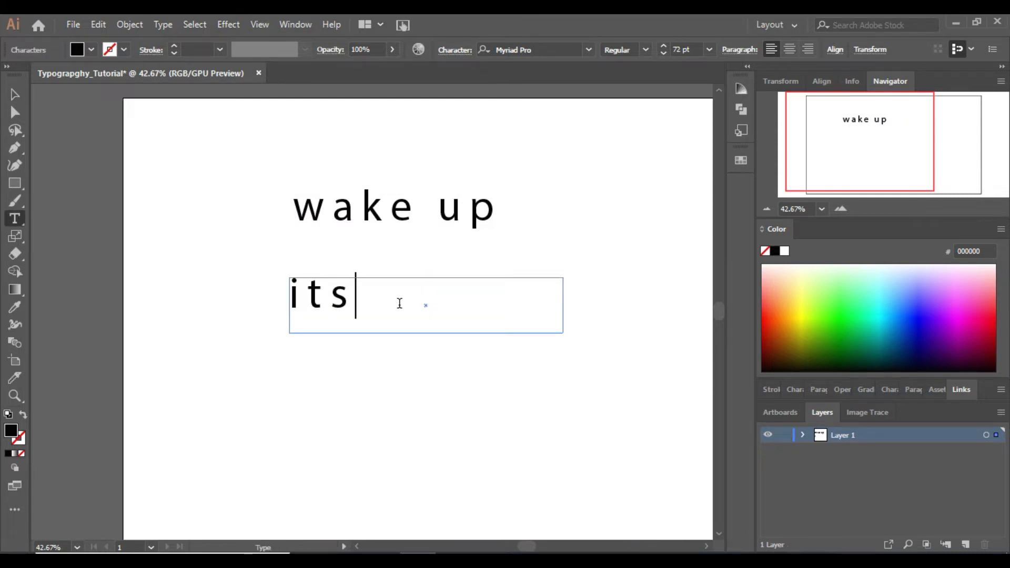
pyautogui.press('BackSpace')
pyautogui.write("'s tea t")
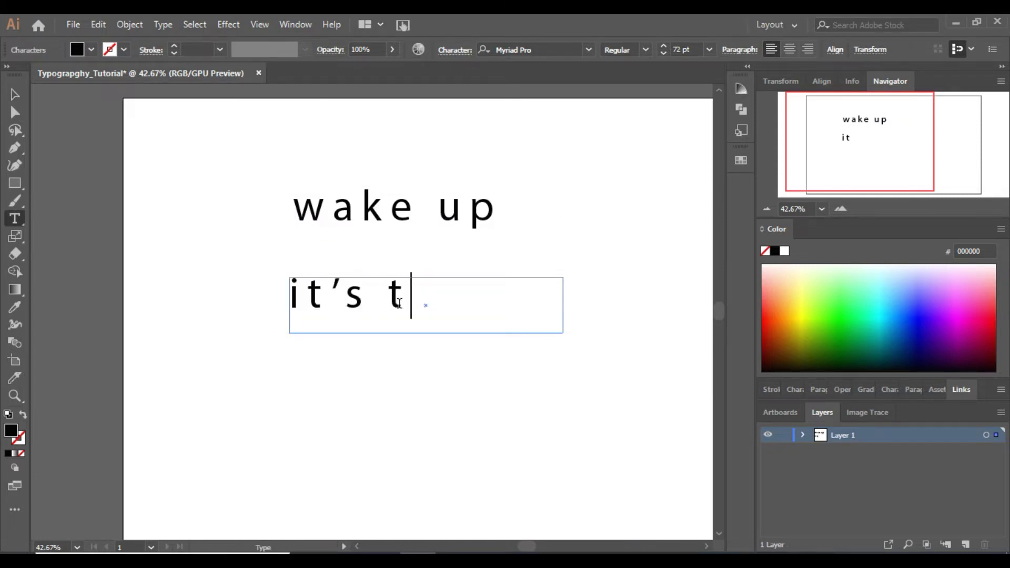
pyautogui.press('BackSpace')
pyautogui.press('BackSpace')
# Widen the "it's tea time" text frame so the phrase fits on one line
pyautogui.click(17, 109)
pyautogui.click(14, 95)
pyautogui.moveTo(562, 304); pyautogui.dragTo(642, 305)
# Set the tracking of the "wake up" text to 0
pyautogui.click(437, 204)
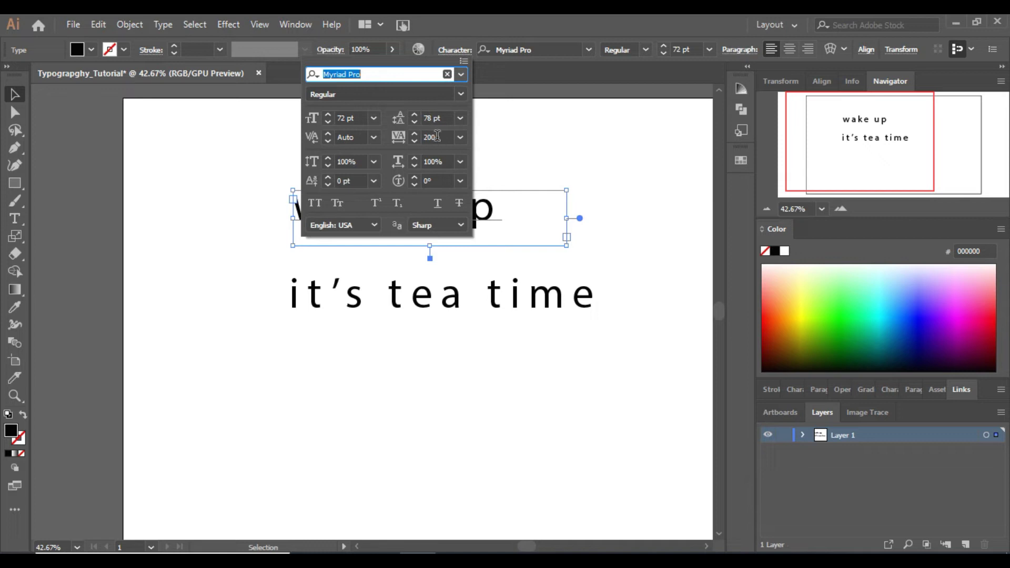
pyautogui.click(433, 137)
pyautogui.write('0')
pyautogui.press('Return')
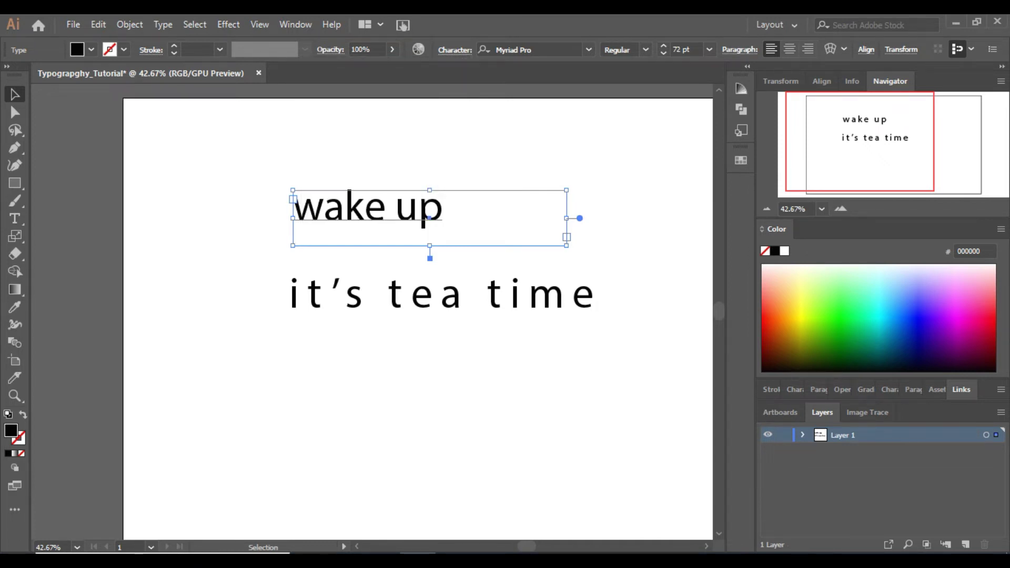
# Copy the character formatting of "wake up" onto the "it's tea time" text with the Eyedropper and deselect it
pyautogui.click(520, 312)
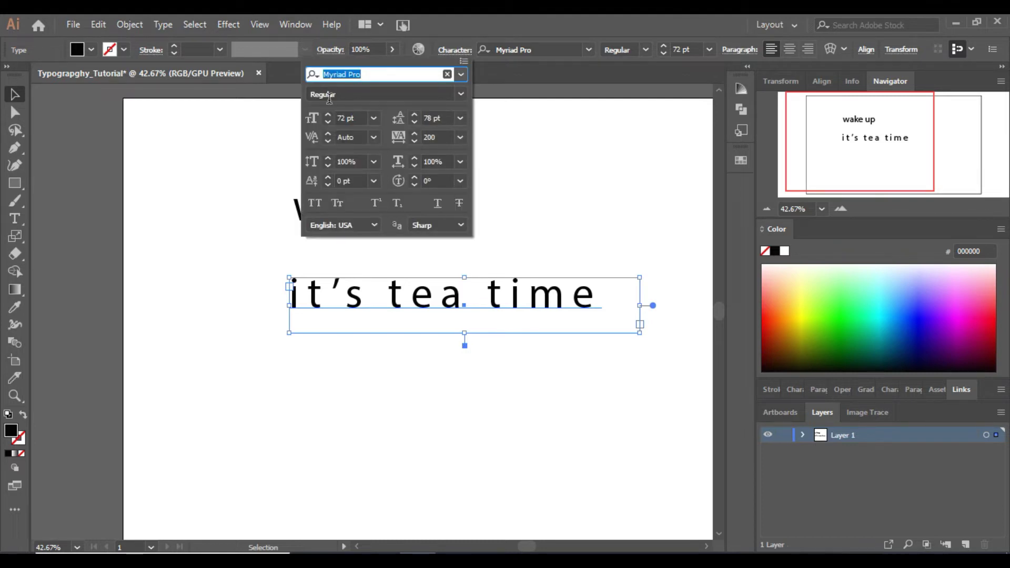
pyautogui.click(408, 308)
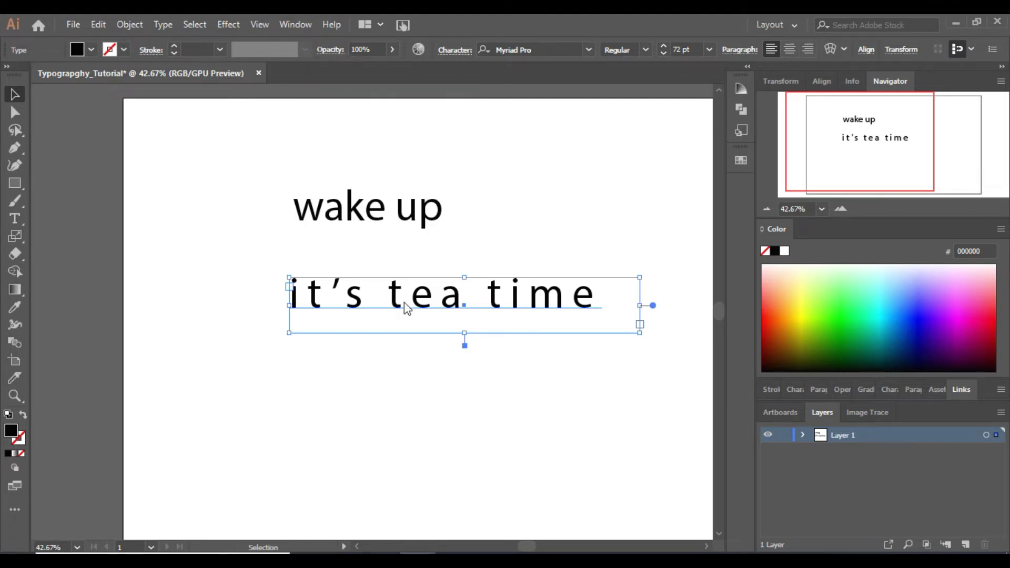
pyautogui.click(13, 310)
pyautogui.click(320, 209)
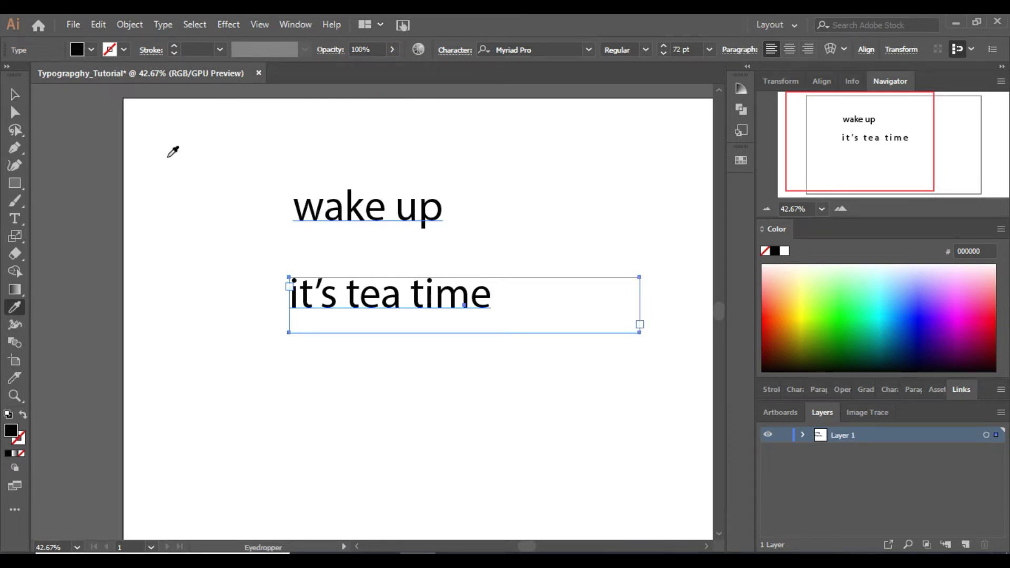
pyautogui.click(15, 94)
pyautogui.click(420, 364)
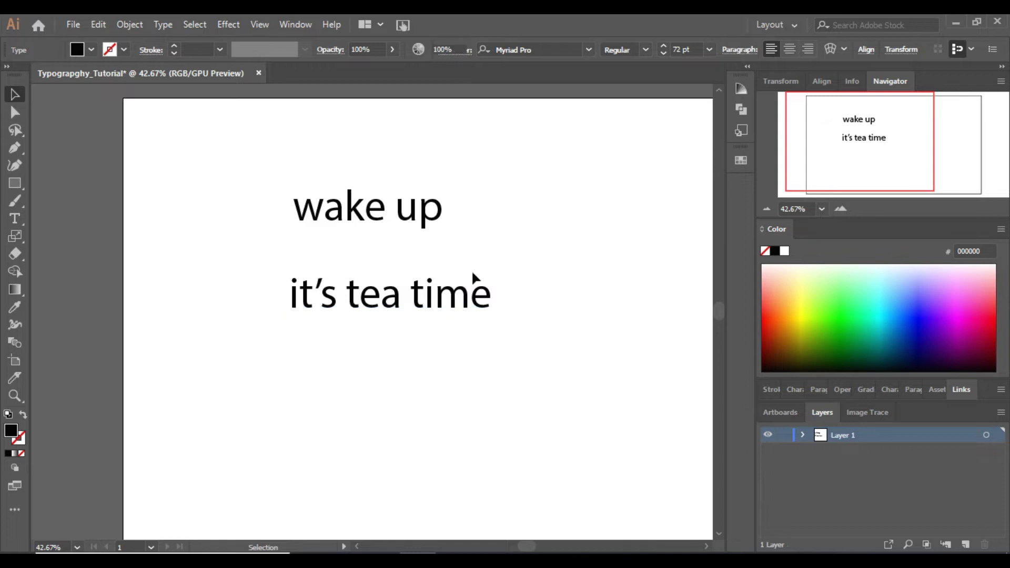
# Change the font of the "wake up" text to HaloHandletter
pyautogui.click(391, 223)
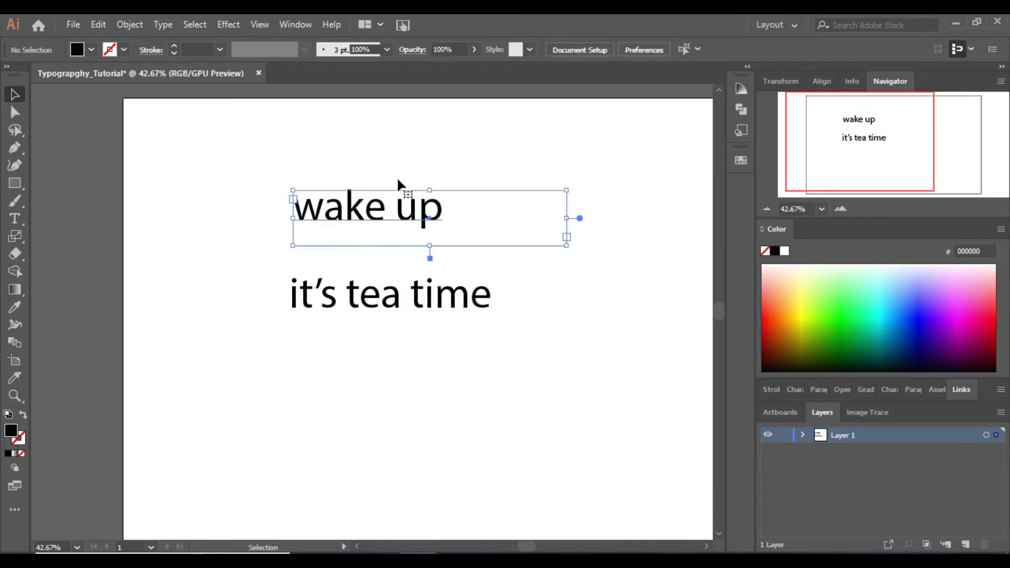
pyautogui.click(561, 50)
pyautogui.write('haloha')
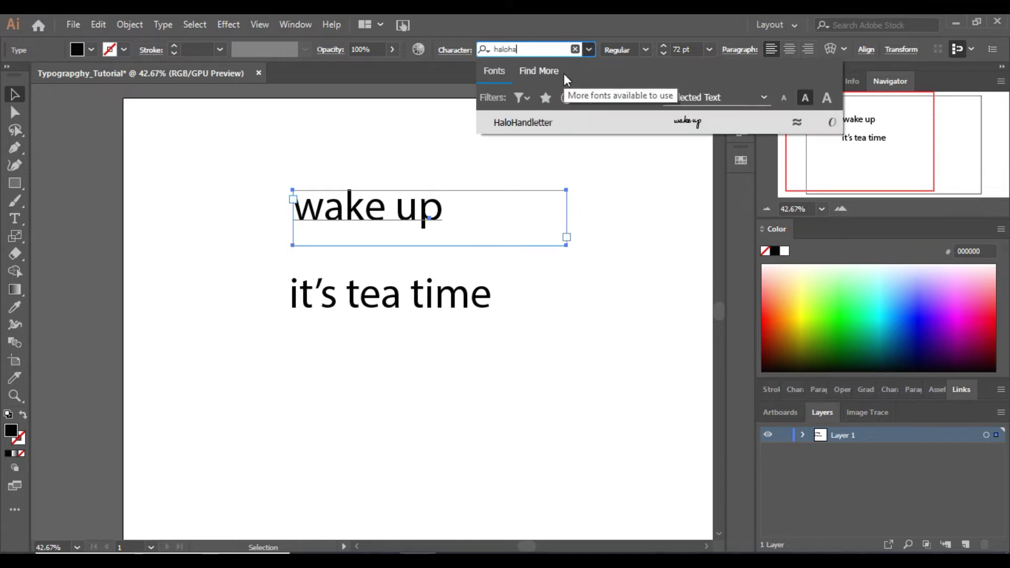
pyautogui.press('Return')
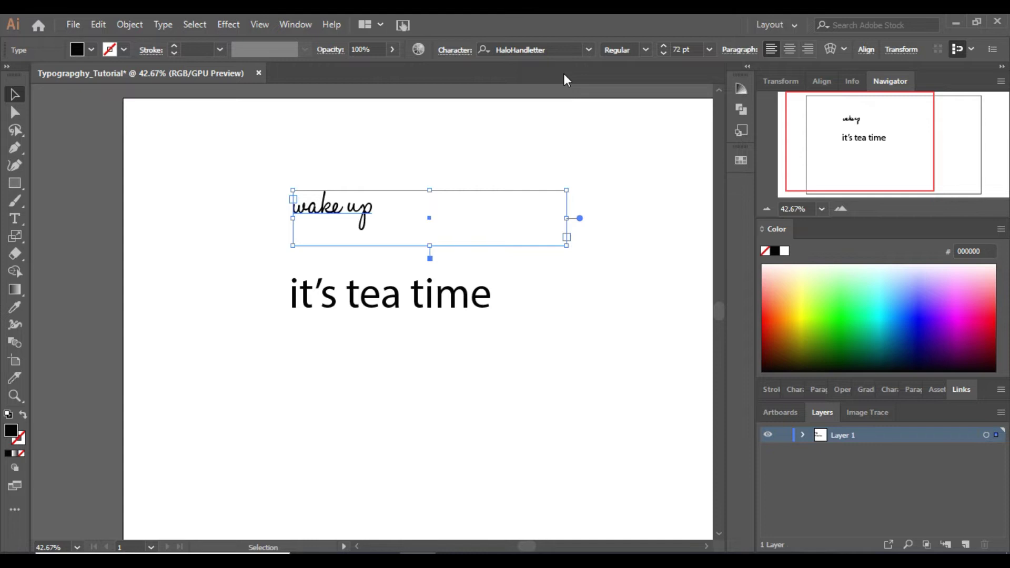
# Change the font of "it's tea time" to October Twilight and move the text up and slightly left, just beneath "wake up"
pyautogui.click(403, 303)
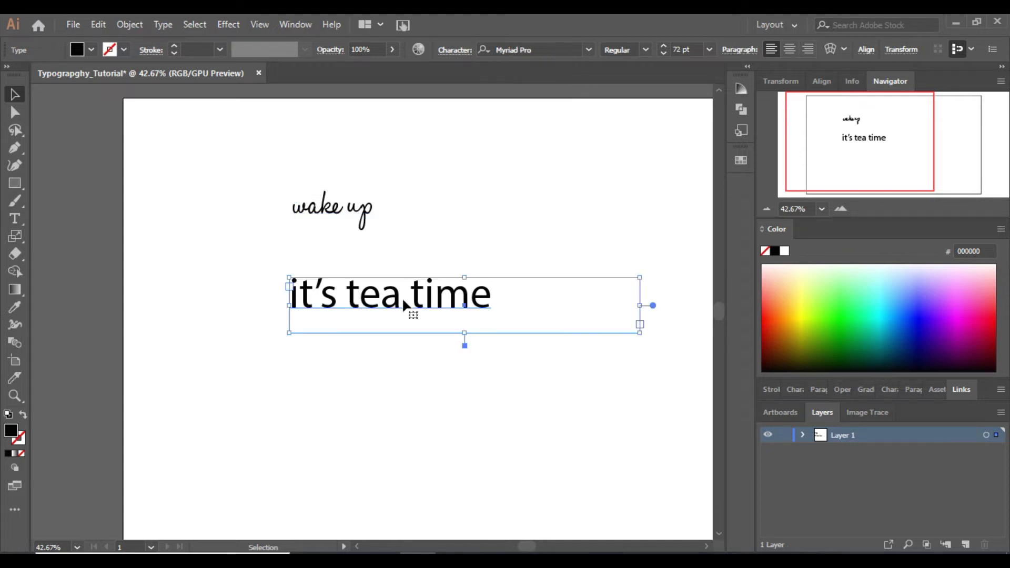
pyautogui.click(504, 49)
pyautogui.write('octo')
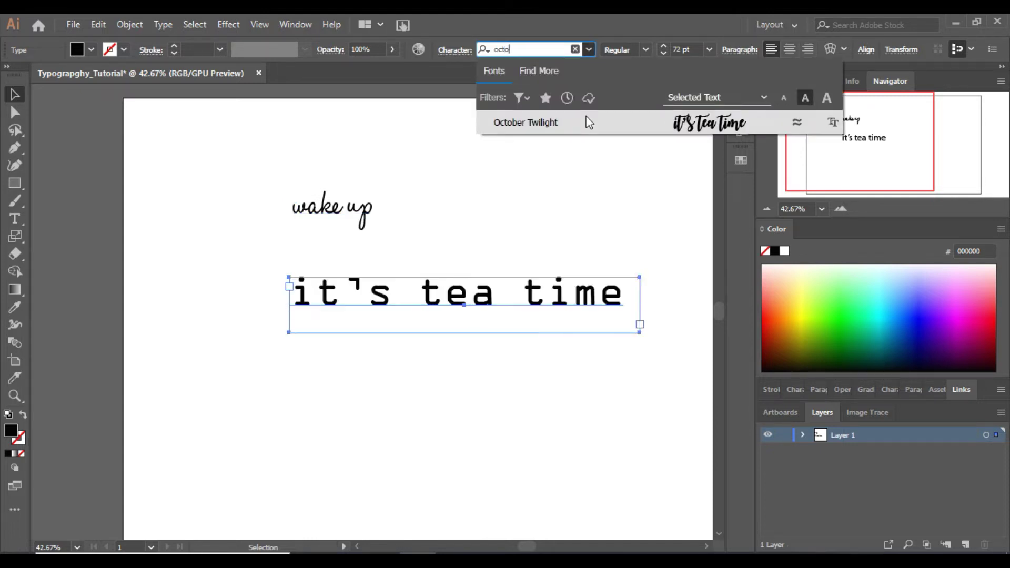
pyautogui.click(586, 121)
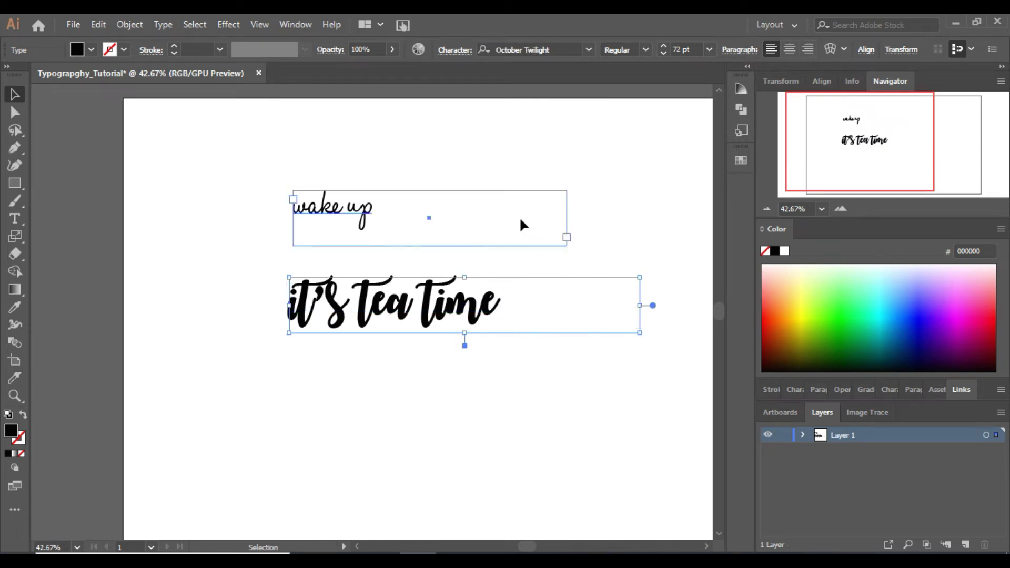
pyautogui.click(520, 219)
pyautogui.moveTo(463, 304); pyautogui.dragTo(428, 264)
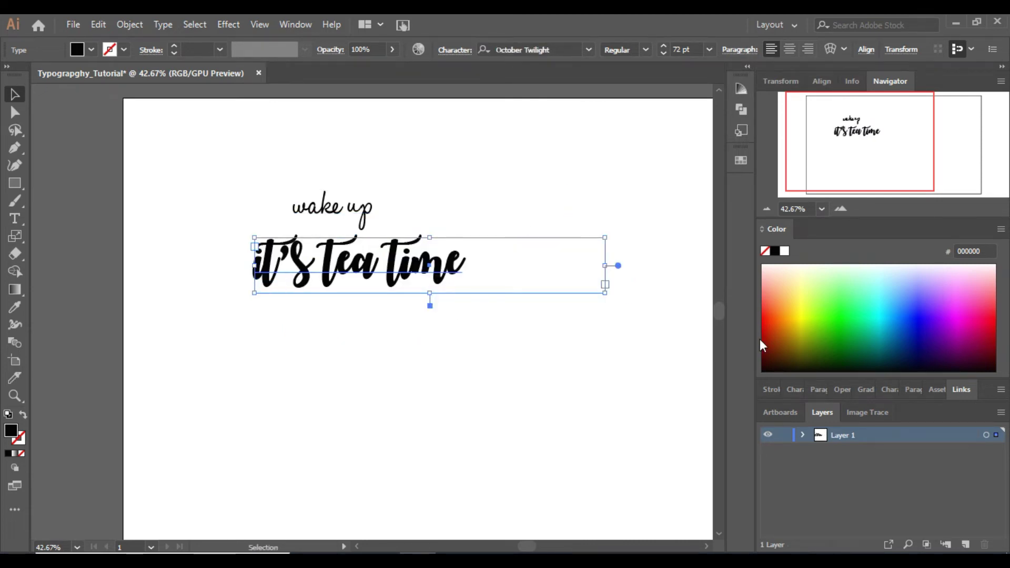
# Replace the lowercase t of "tea" in the "it's tea time" text with a capital T
pyautogui.doubleClick(334, 265)
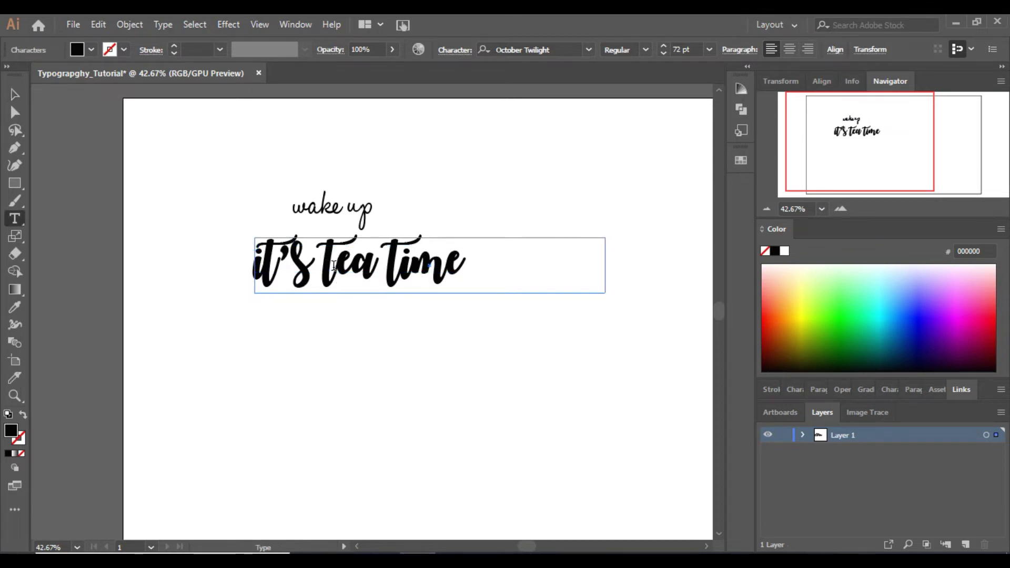
pyautogui.moveTo(333, 265); pyautogui.dragTo(326, 265)
pyautogui.write('T')
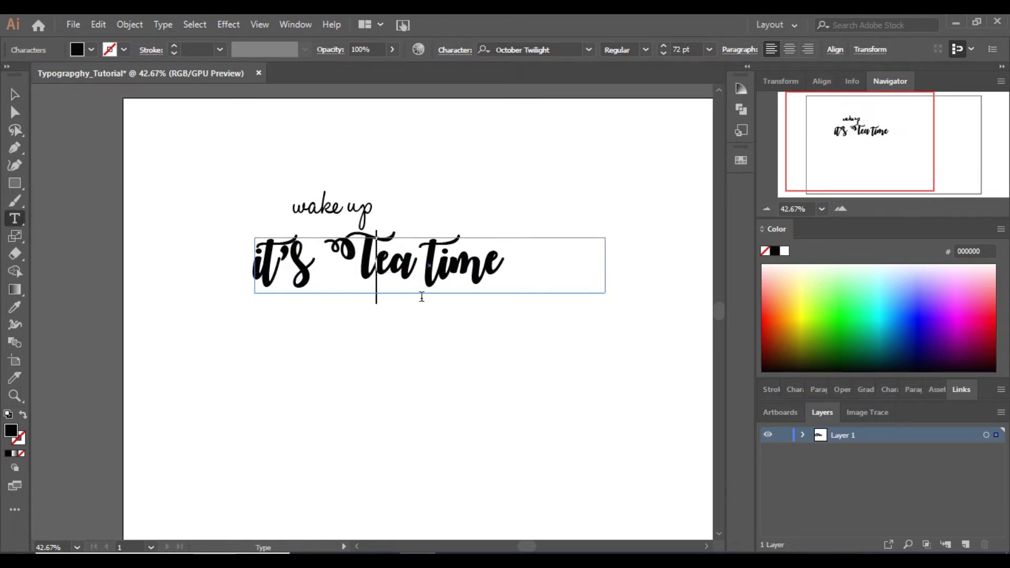
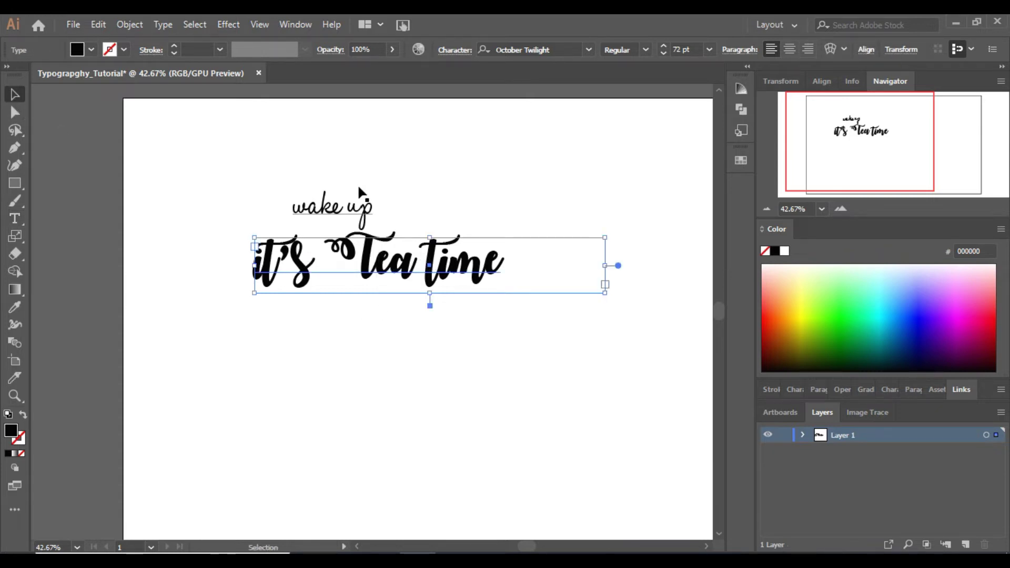
# Expand the appearance of both text objects, "wake up" and "it's Tea time", and convert them to outlined shapes
pyautogui.keyDown('shift'); pyautogui.click(358, 213); pyautogui.keyUp('shift')
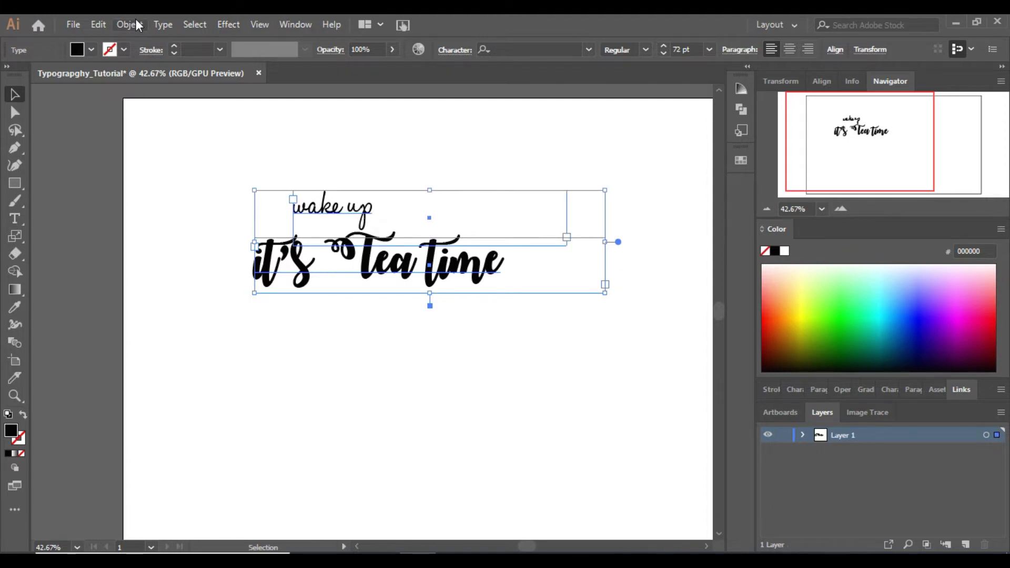
pyautogui.click(134, 23)
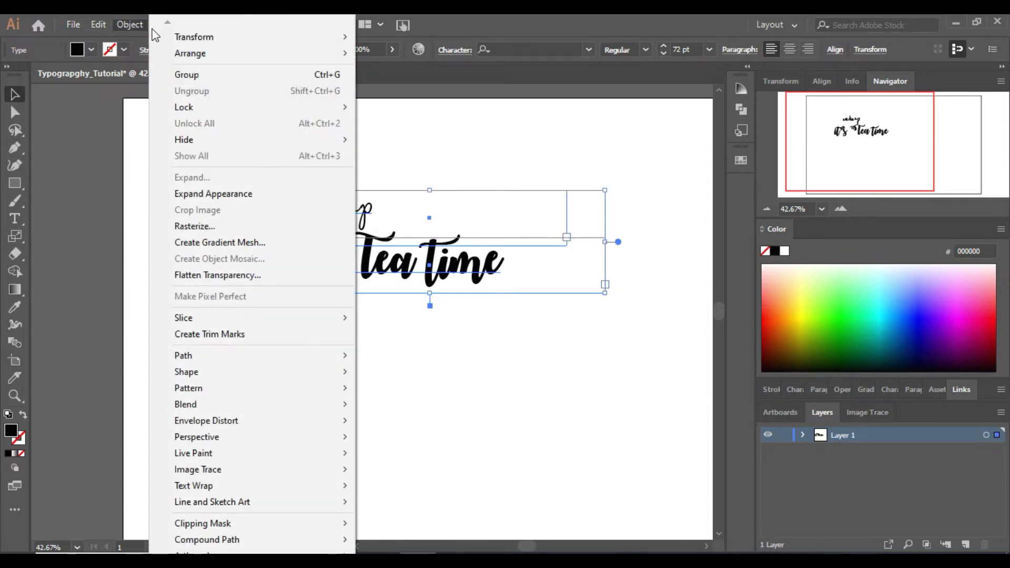
pyautogui.click(231, 194)
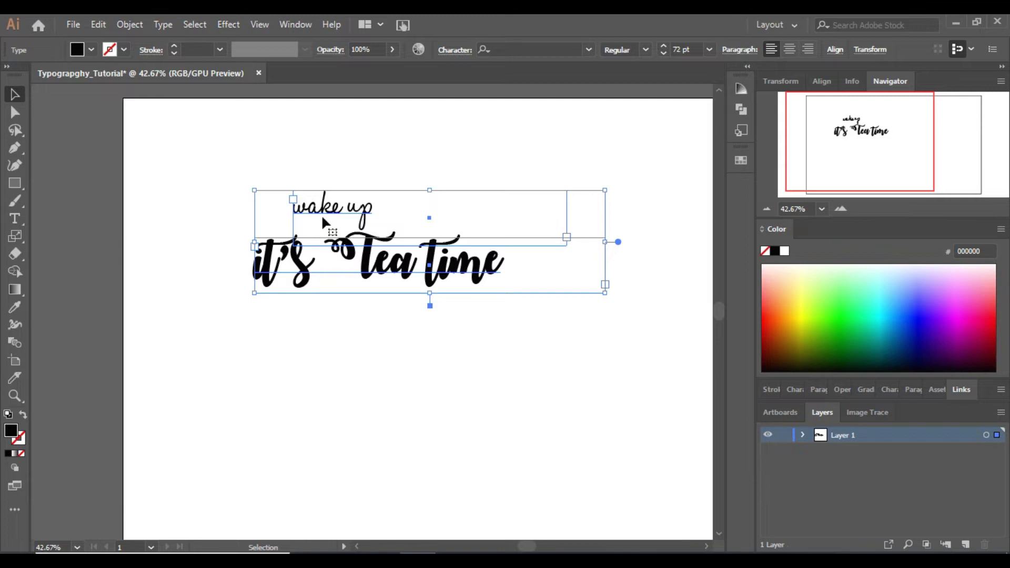
pyautogui.click(131, 25)
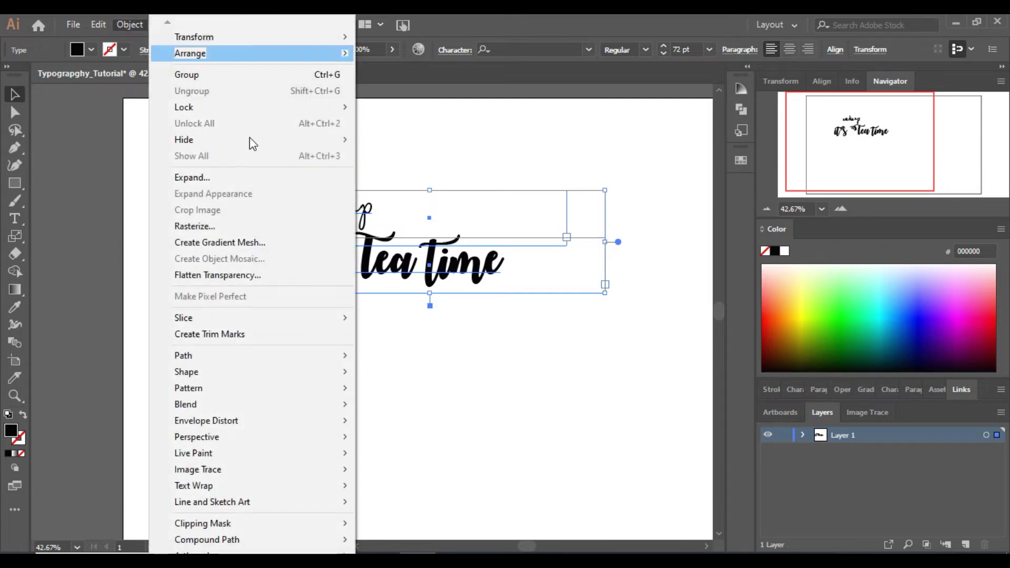
pyautogui.click(254, 178)
pyautogui.click(477, 375)
pyautogui.click(479, 339)
pyautogui.click(476, 320)
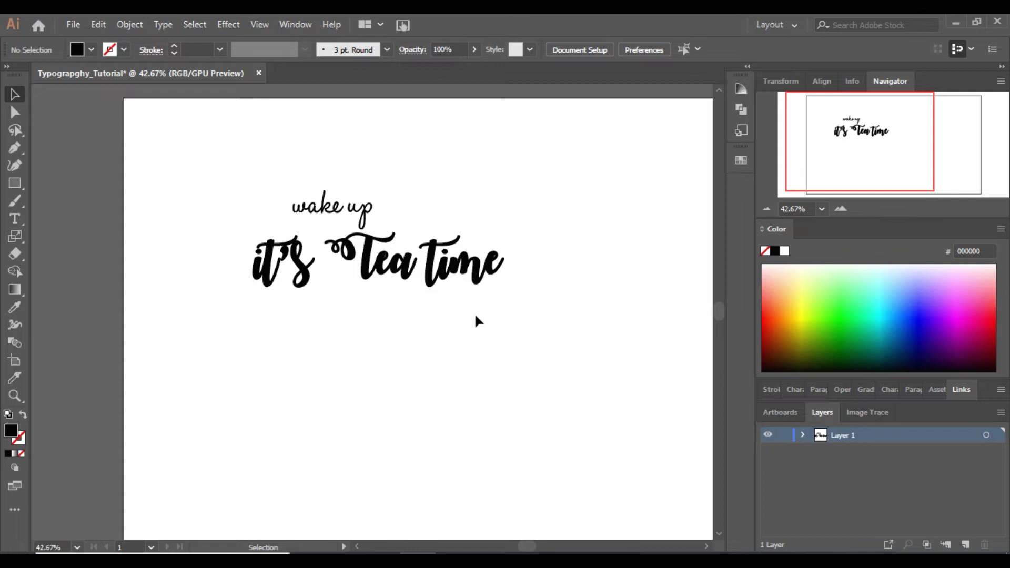
# Scale up the outlined "wake up" and "it's Tea time" together proportionally and deselect them
pyautogui.click(445, 268)
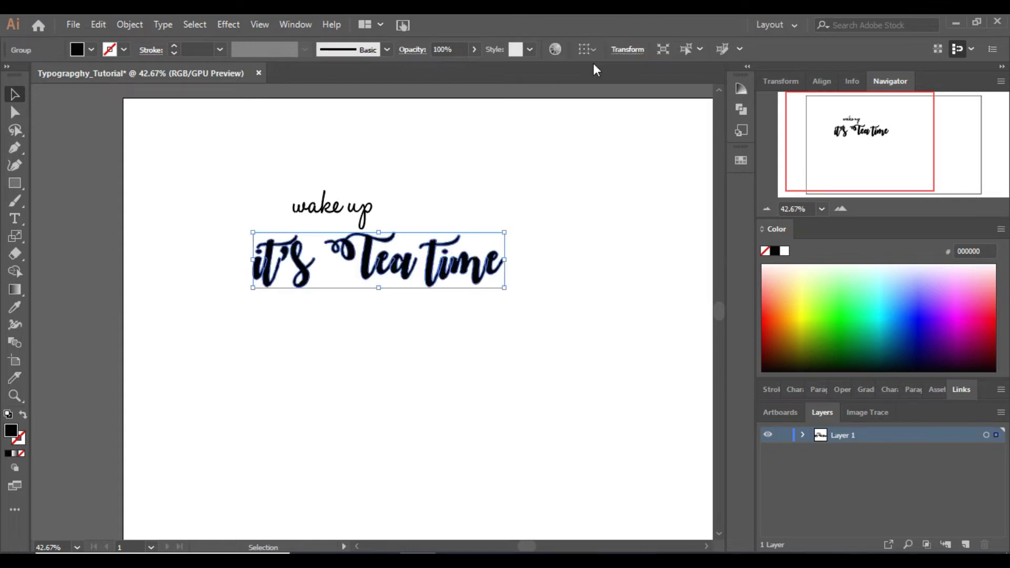
pyautogui.moveTo(267, 165); pyautogui.dragTo(634, 339)
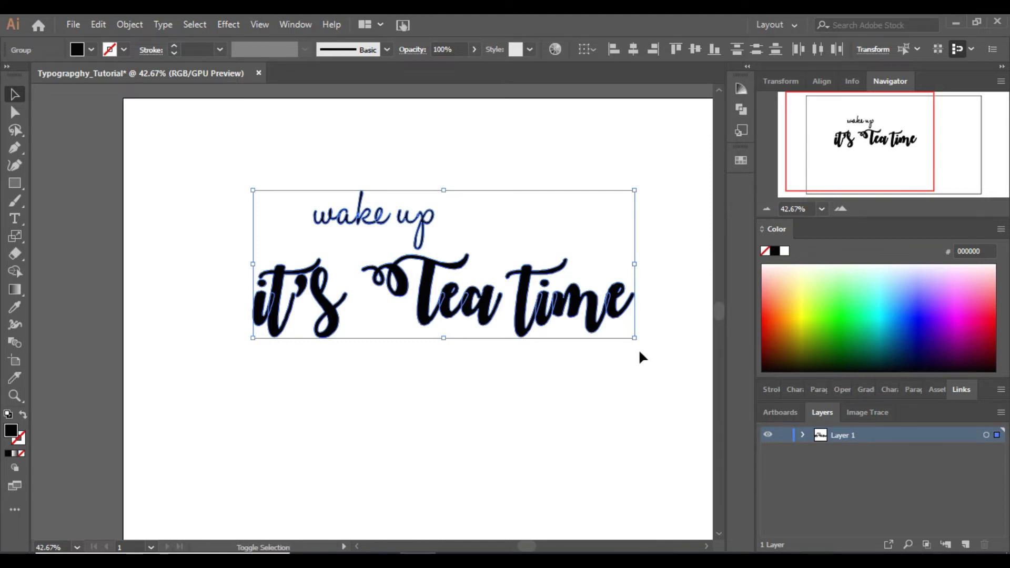
pyautogui.moveTo(634, 338); pyautogui.dragTo(561, 310)
pyautogui.click(601, 378)
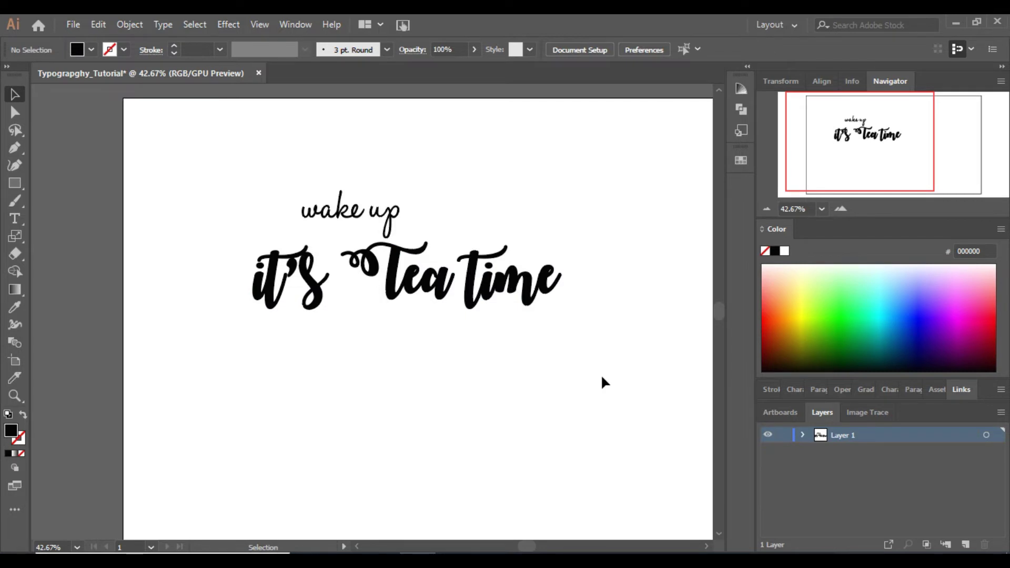
# Ungroup the "it's Tea time" outlines and move the word "time" onto its own line below "Tea"
pyautogui.click(437, 273)
pyautogui.rightClick(437, 276)
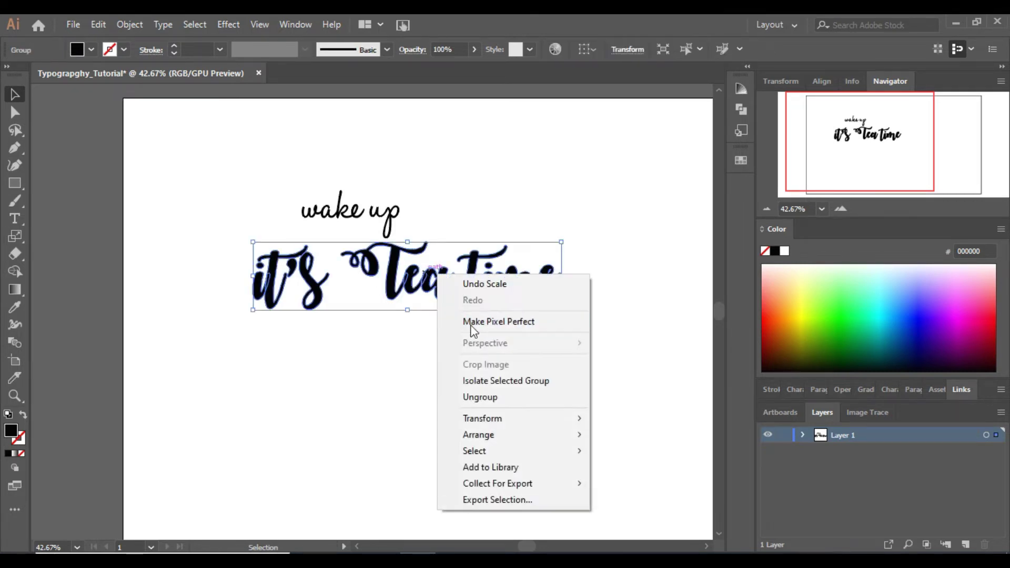
pyautogui.click(504, 401)
pyautogui.moveTo(473, 250); pyautogui.dragTo(470, 246)
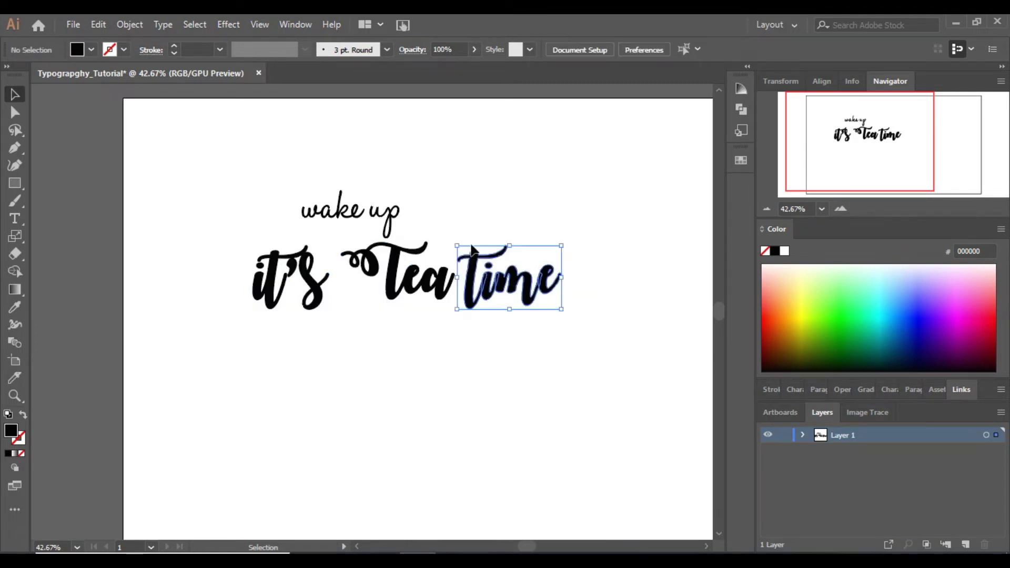
pyautogui.moveTo(522, 304); pyautogui.dragTo(377, 393)
# Group the letters of "Tea", "it's" and "wake up" into separate word groups
pyautogui.click(488, 305)
pyautogui.moveTo(478, 313); pyautogui.dragTo(365, 243)
pyautogui.moveTo(331, 341); pyautogui.dragTo(263, 255)
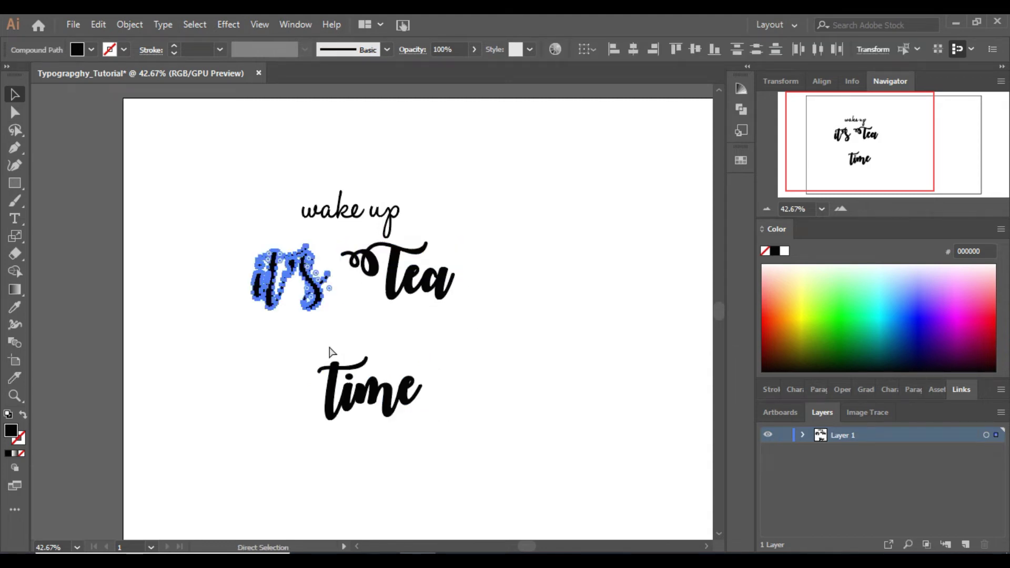
pyautogui.hotkey('ctrl', 'g')
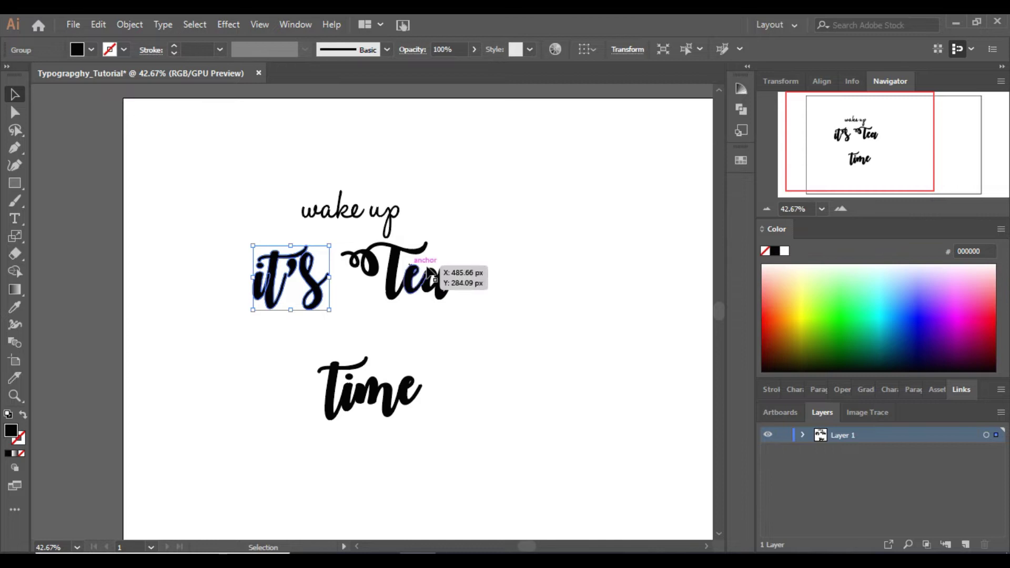
pyautogui.moveTo(295, 176); pyautogui.dragTo(472, 235)
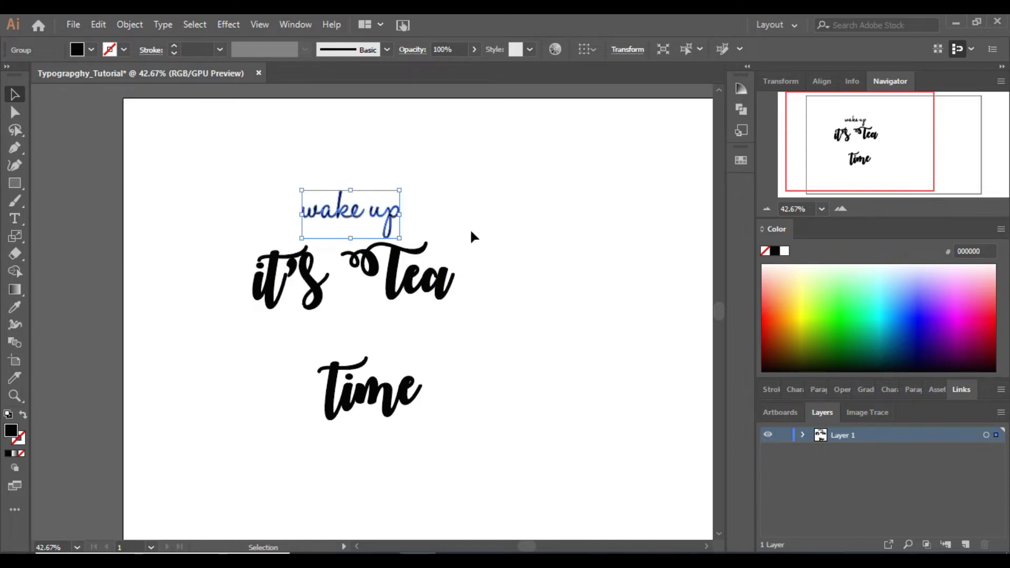
pyautogui.hotkey('ctrl', 'g')
pyautogui.click(469, 232)
# Move "Tea" down and to the right and shift "it's" beside it, leaving a wider gap below "wake up"
pyautogui.moveTo(440, 279); pyautogui.dragTo(484, 292)
pyautogui.moveTo(312, 295); pyautogui.dragTo(344, 295)
pyautogui.moveTo(437, 318); pyautogui.dragTo(431, 317)
pyautogui.click(604, 263)
# Nudge the "it's" and "Tea" groups together slightly left and down
pyautogui.click(840, 208)
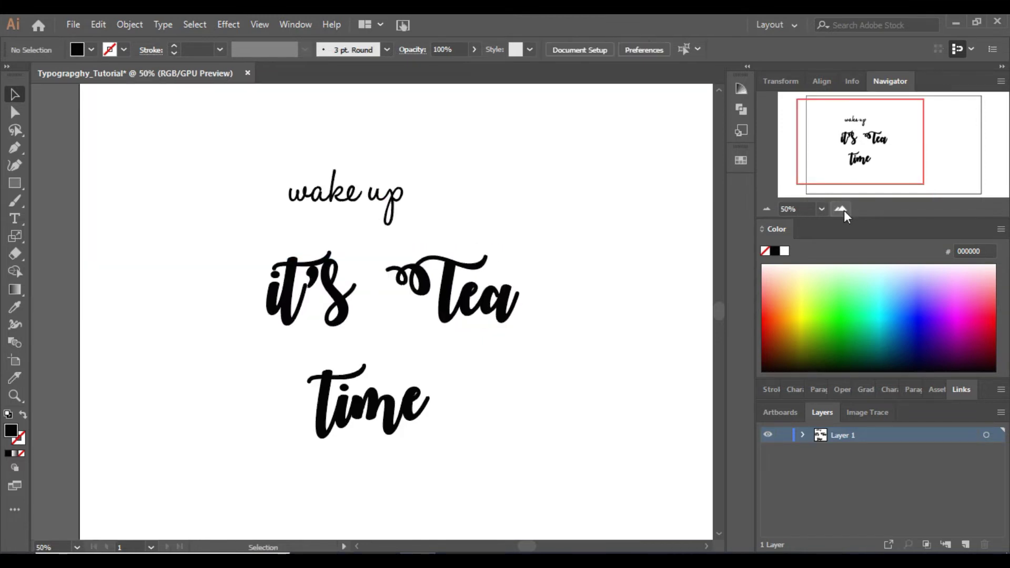
pyautogui.click(842, 209)
pyautogui.click(841, 209)
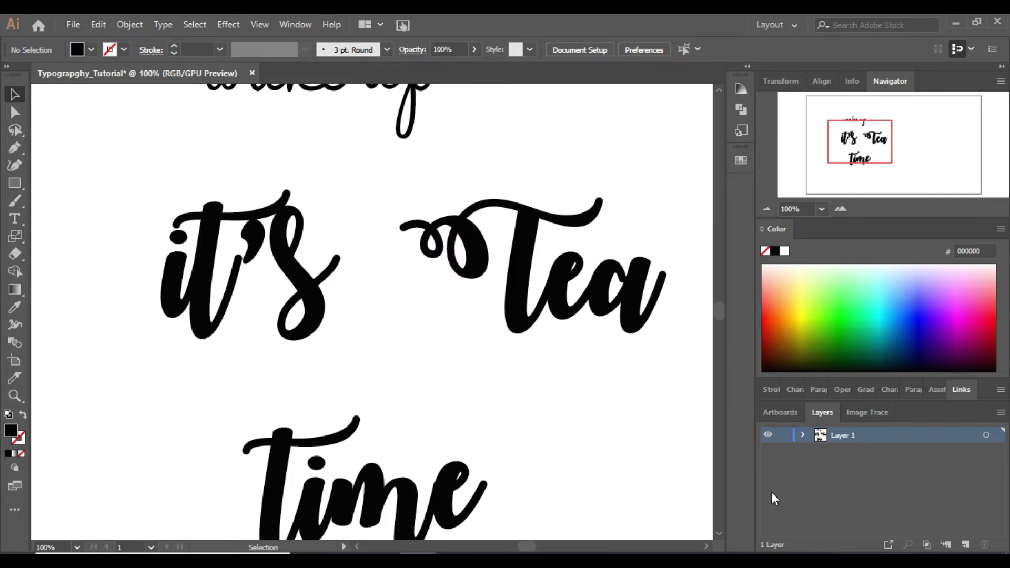
pyautogui.click(839, 209)
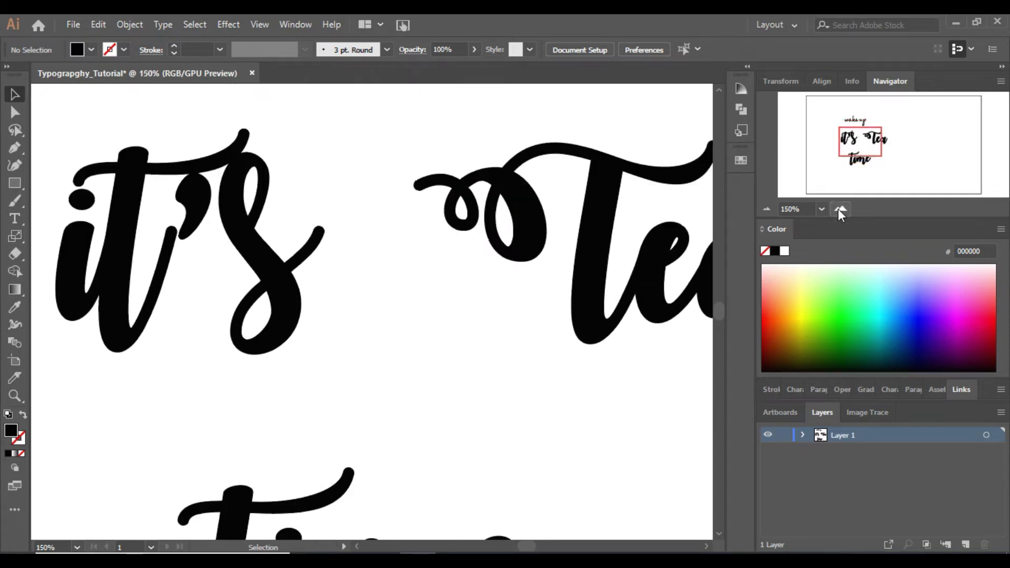
pyautogui.click(719, 89)
pyautogui.click(249, 370)
pyautogui.keyDown('shift'); pyautogui.click(480, 323); pyautogui.keyUp('shift')
pyautogui.press('Left')
pyautogui.press('Left')
pyautogui.press('Left')
pyautogui.press('Left')
pyautogui.press('Left')
pyautogui.press('Left')
pyautogui.press('Left')
pyautogui.press('Left')
pyautogui.press('Left')
pyautogui.press('Left')
pyautogui.press('Left')
pyautogui.press('Left')
pyautogui.press('Left')
pyautogui.press('Left')
pyautogui.press('Left')
pyautogui.press('Left')
pyautogui.press('Left')
pyautogui.press('Left')
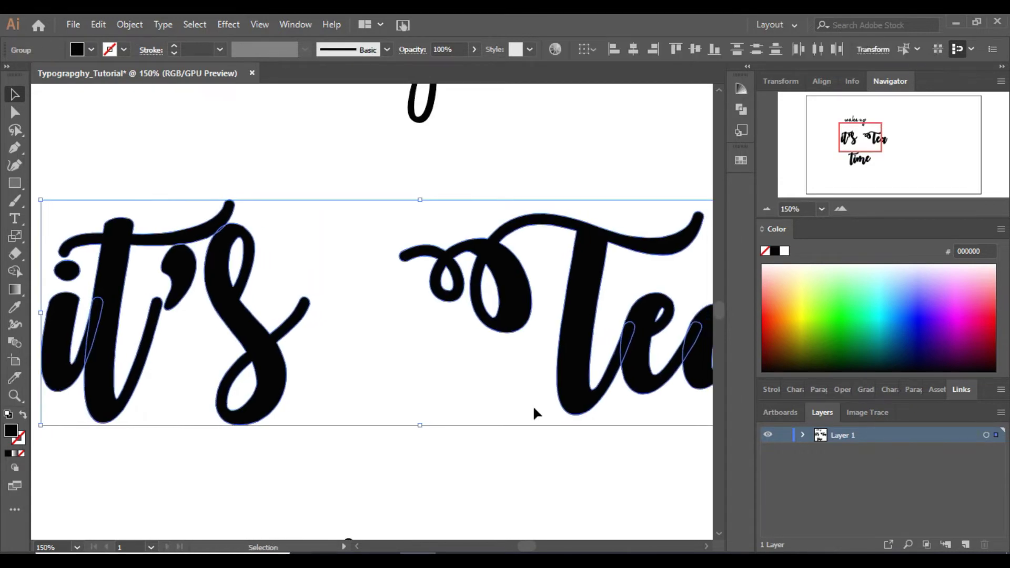
pyautogui.press('Left')
pyautogui.press('Left')
pyautogui.press('Left')
pyautogui.press('Left')
pyautogui.press('Left')
pyautogui.press('Down')
pyautogui.press('Down')
pyautogui.press('Down')
pyautogui.press('Down')
pyautogui.press('Down')
pyautogui.press('Down')
pyautogui.press('Down')
pyautogui.click(253, 166)
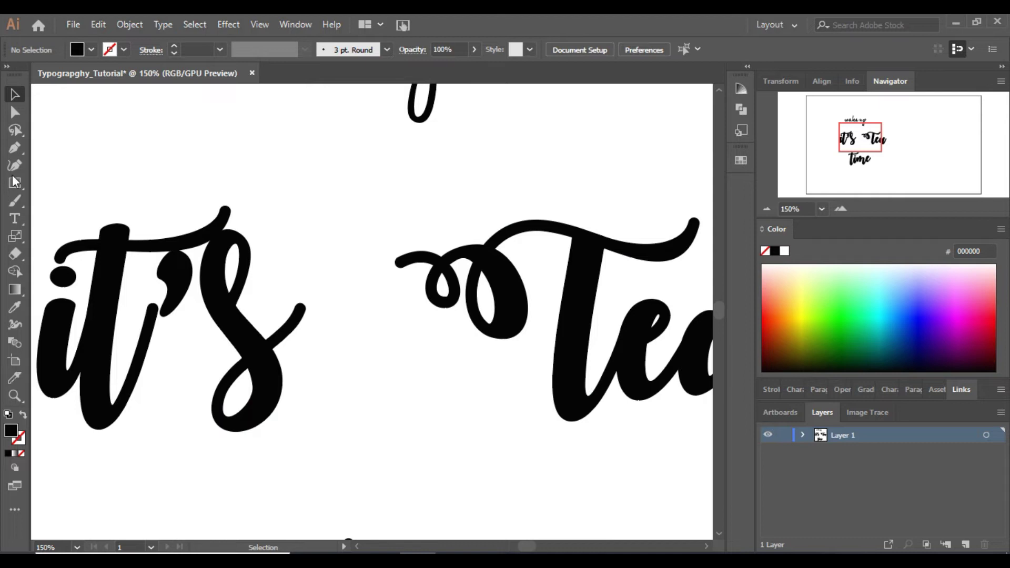
# Move "Tea" slightly up and to the right to widen the gap after "it's"
pyautogui.click(14, 149)
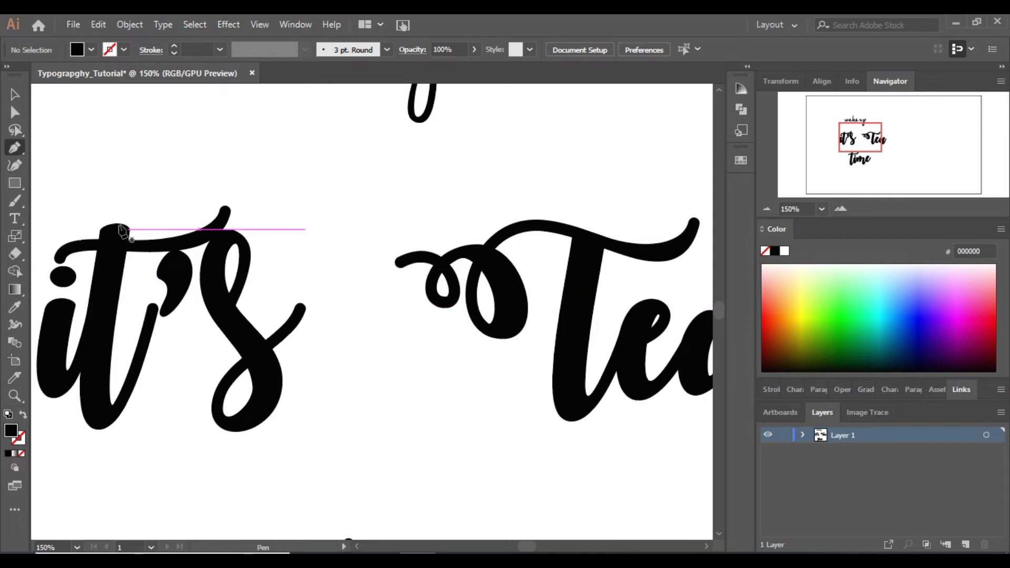
pyautogui.click(15, 95)
pyautogui.moveTo(506, 315); pyautogui.dragTo(517, 316)
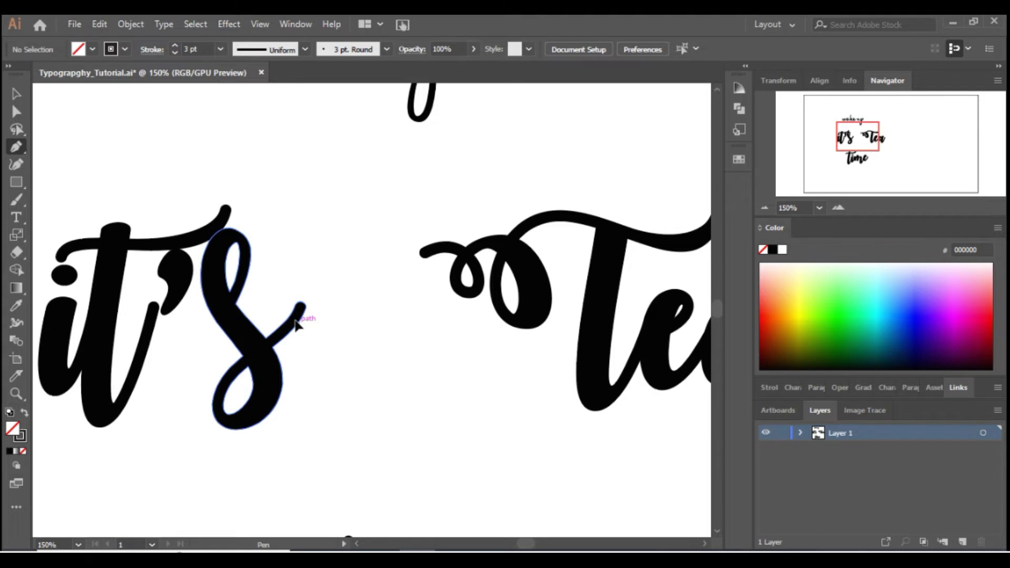
# Place the heart image from the ZeroToOne folder as a linked file in the empty area beside "Tea"
pyautogui.click(75, 24)
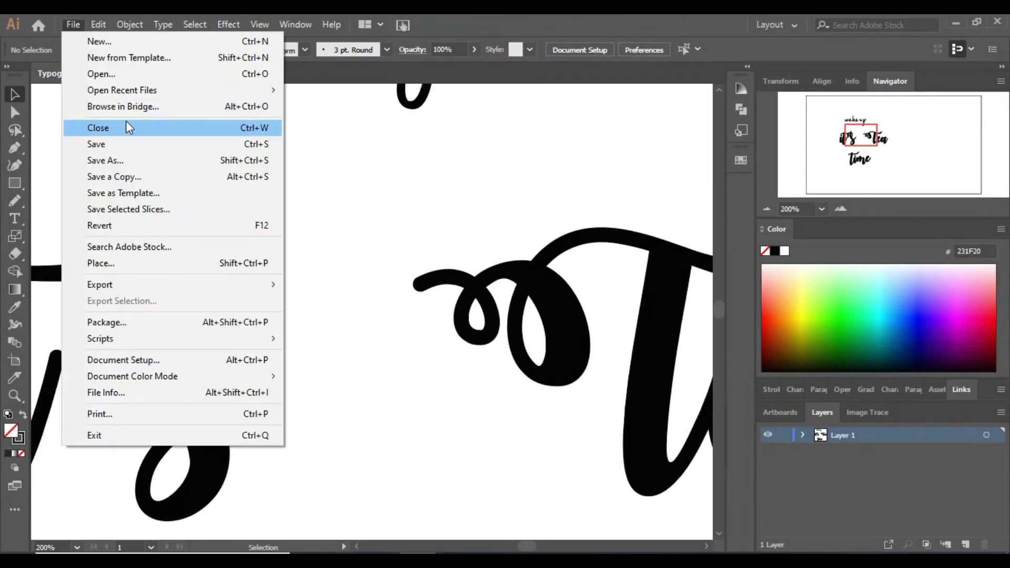
pyautogui.click(155, 262)
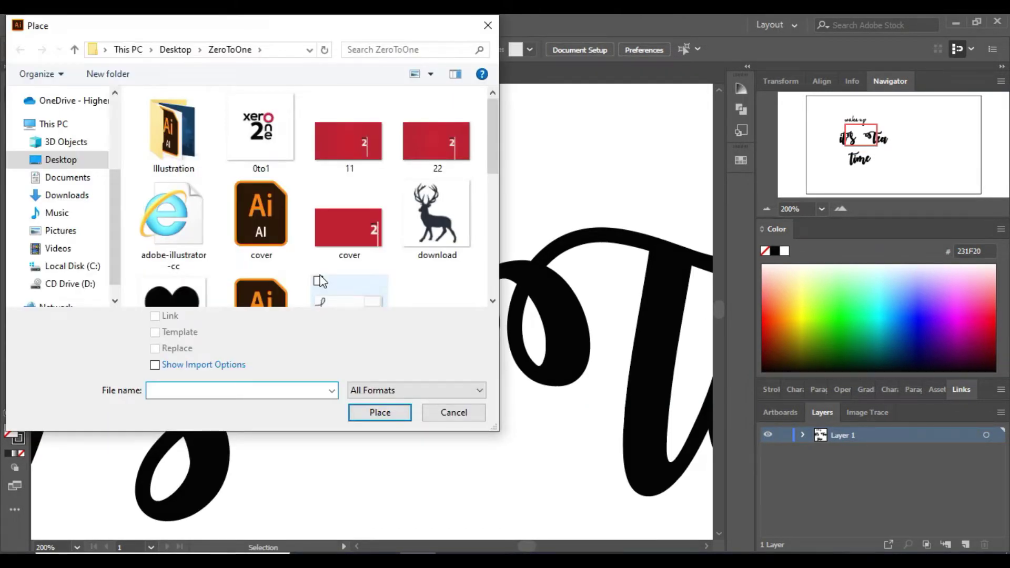
pyautogui.moveTo(490, 171); pyautogui.dragTo(490, 235)
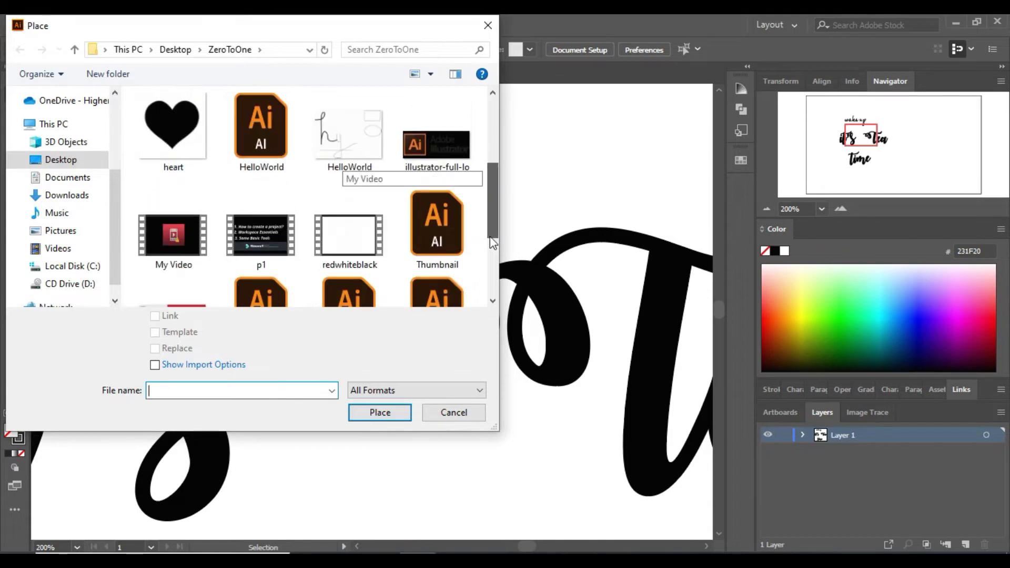
pyautogui.click(192, 134)
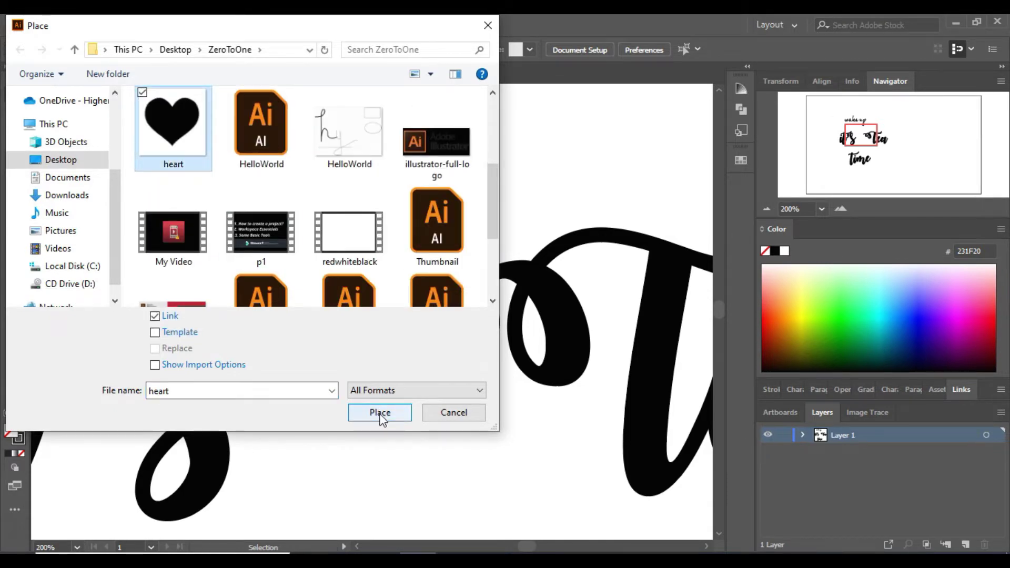
pyautogui.click(381, 414)
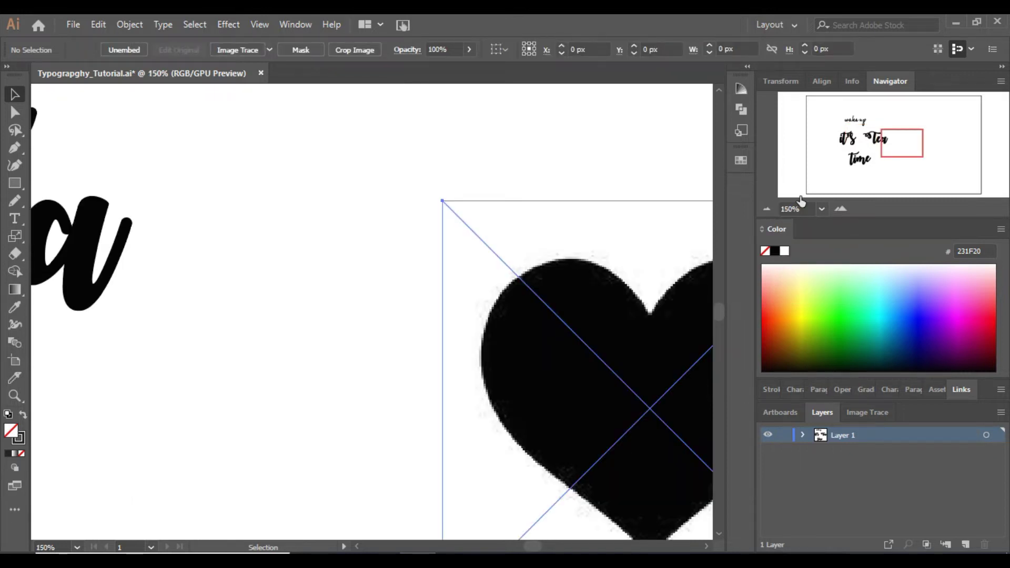
# Convert the placed heart image to vector paths with Image Trace and expand the tracing
pyautogui.click(766, 208)
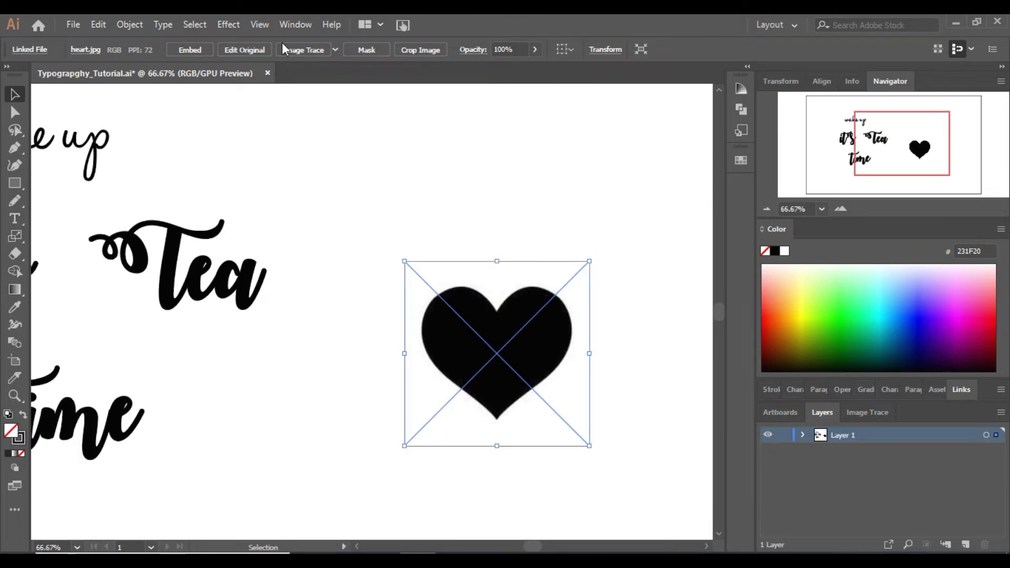
pyautogui.click(296, 50)
pyautogui.click(349, 49)
# Ungroup the traced heart and delete its white background shape
pyautogui.rightClick(415, 160)
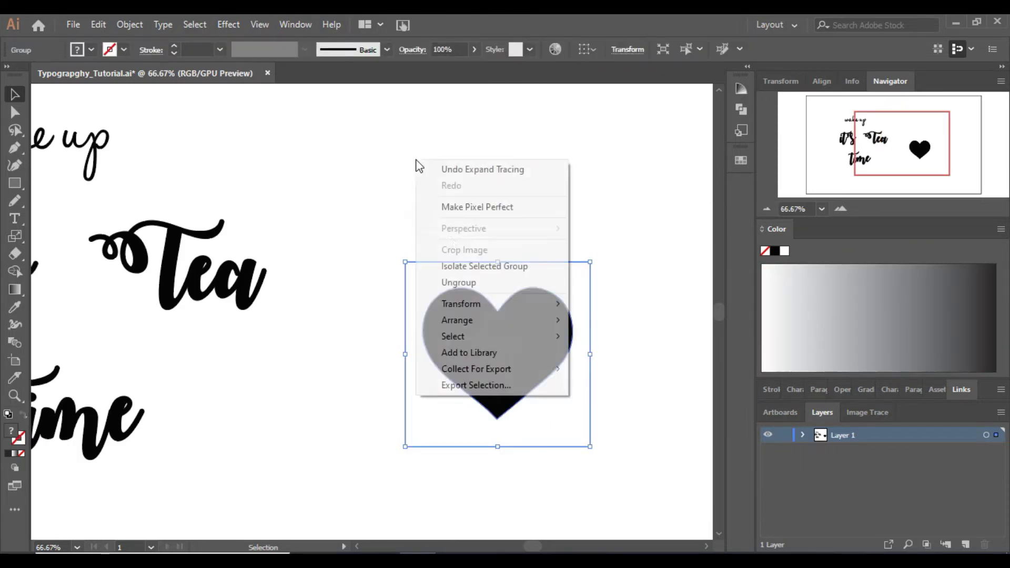
pyautogui.click(460, 283)
pyautogui.click(482, 275)
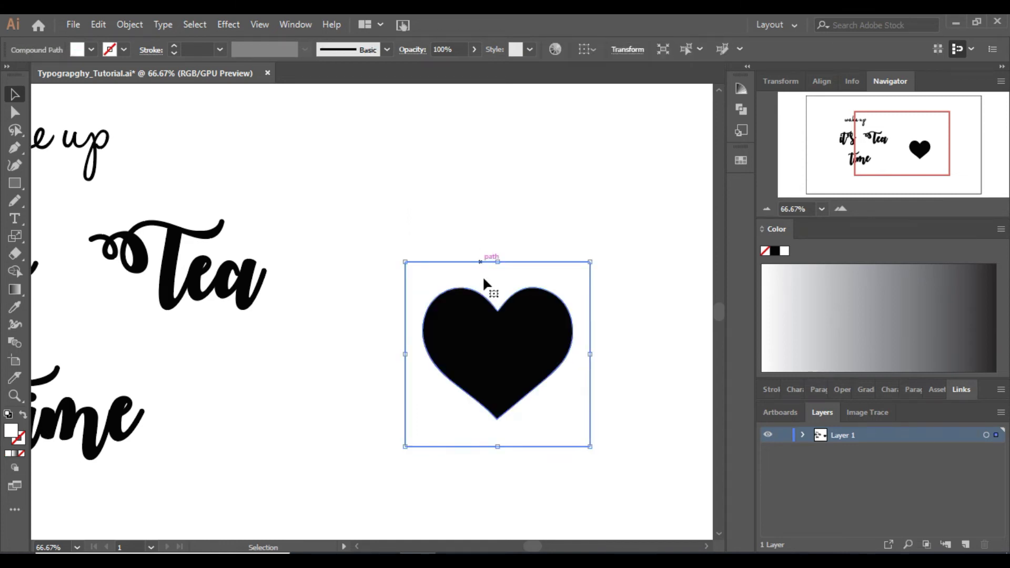
pyautogui.press('Delete')
# Turn the heart into an outline with no fill and a dark 4 pt stroke
pyautogui.click(468, 311)
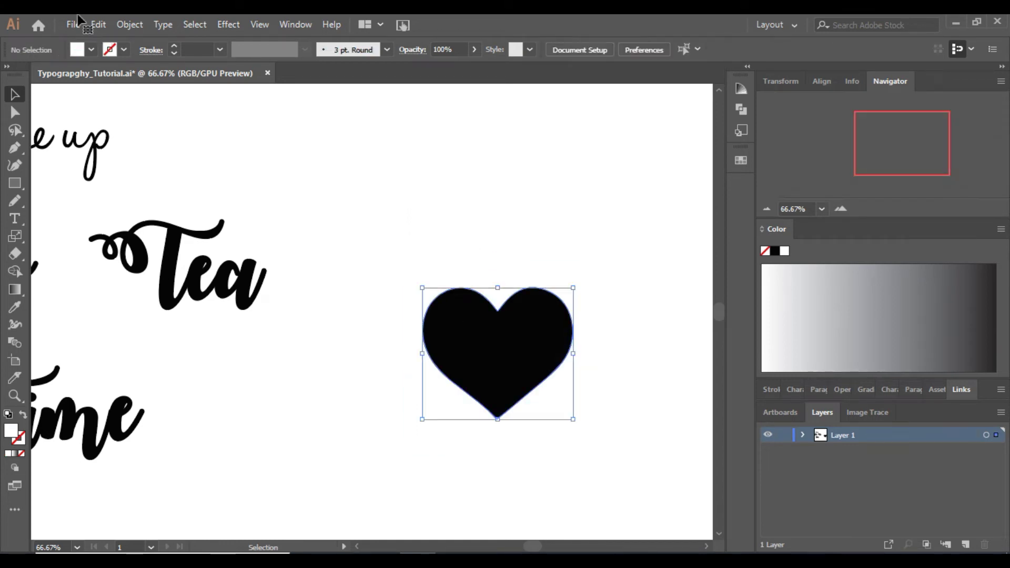
pyautogui.click(91, 50)
pyautogui.click(10, 74)
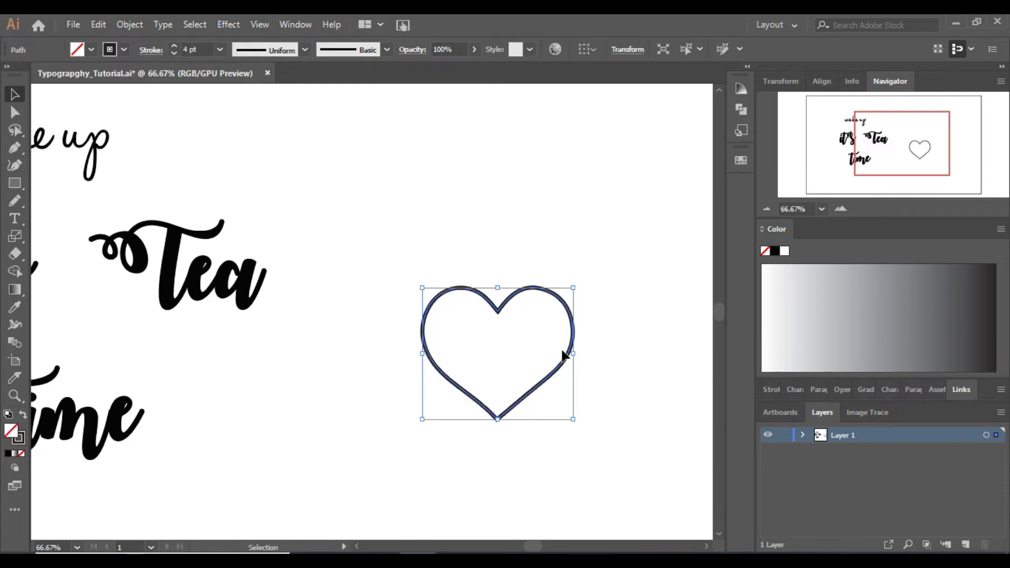
# Shrink the heart outline and position it, slightly tilted, in the gap between "it's" and "Tea"
pyautogui.moveTo(572, 353); pyautogui.dragTo(198, 300)
pyautogui.click(454, 377)
pyautogui.moveTo(453, 377); pyautogui.dragTo(58, 262)
pyautogui.moveTo(850, 142); pyautogui.dragTo(854, 140)
pyautogui.click(840, 209)
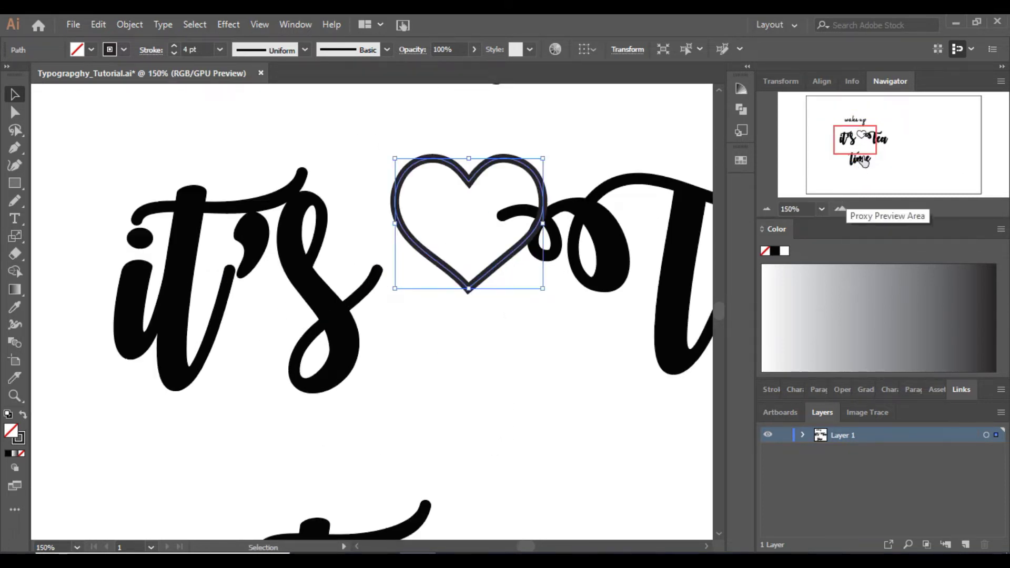
pyautogui.click(859, 139)
pyautogui.moveTo(499, 215); pyautogui.dragTo(437, 215)
pyautogui.click(473, 279)
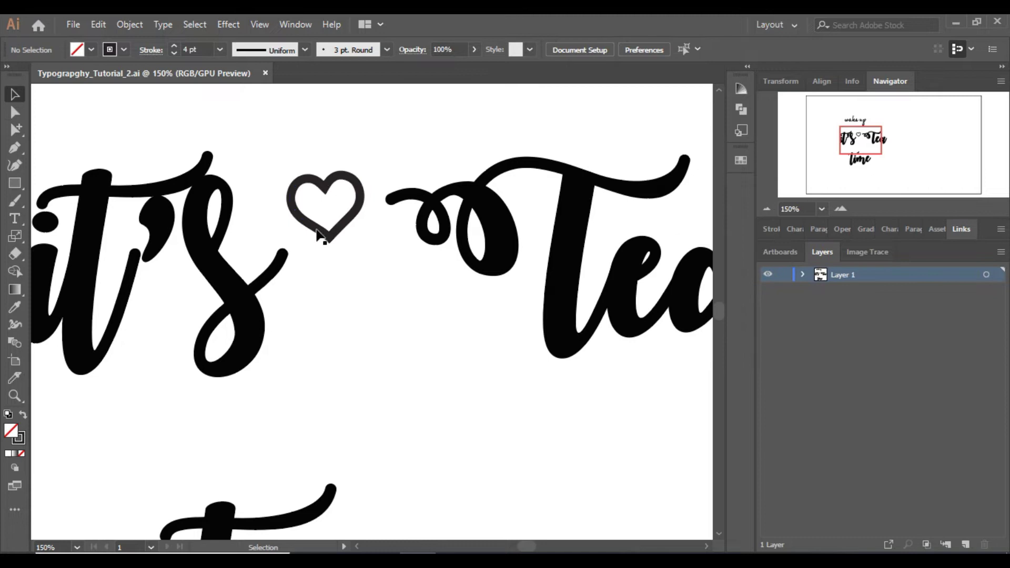
# Set the heart outline's stroke weight to 4.5 pt and deselect it
pyautogui.click(290, 199)
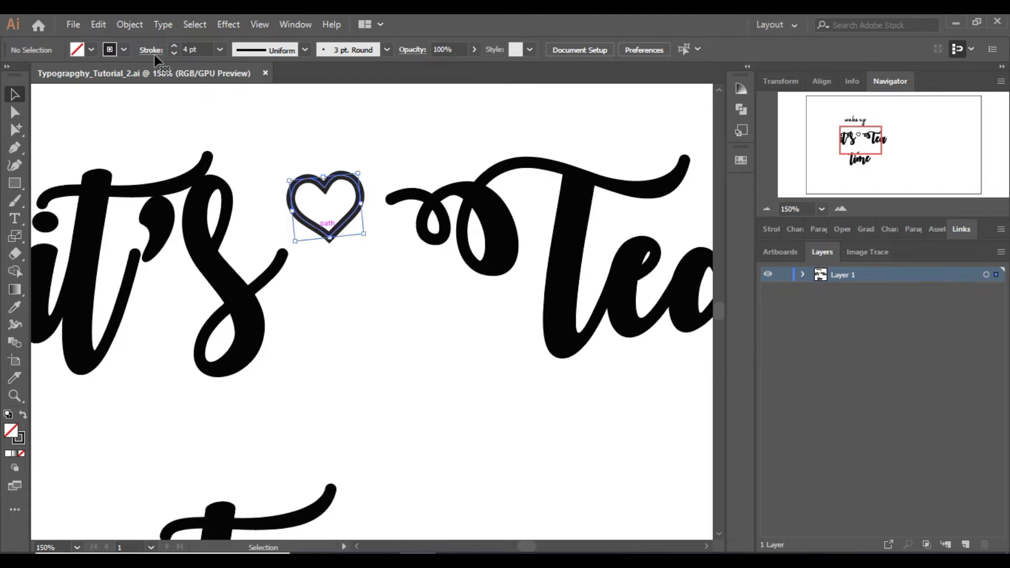
pyautogui.click(185, 48)
pyautogui.write('.')
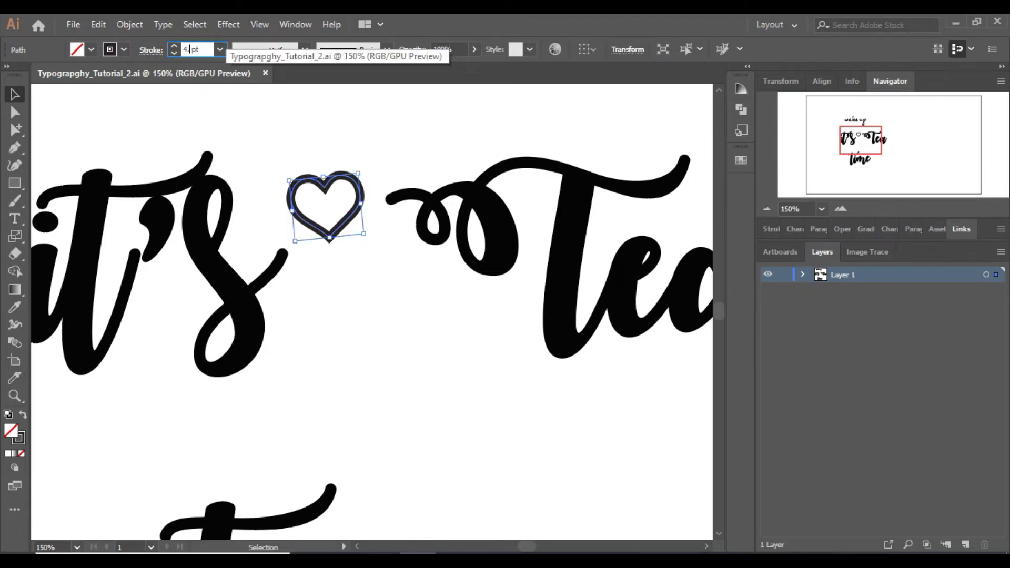
pyautogui.write('.5')
pyautogui.press('Return')
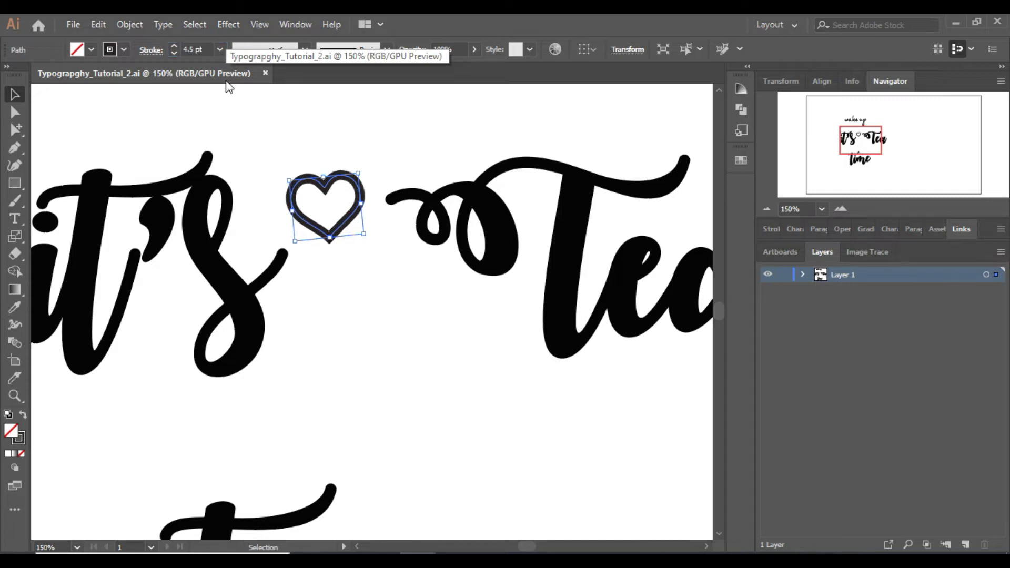
pyautogui.click(374, 314)
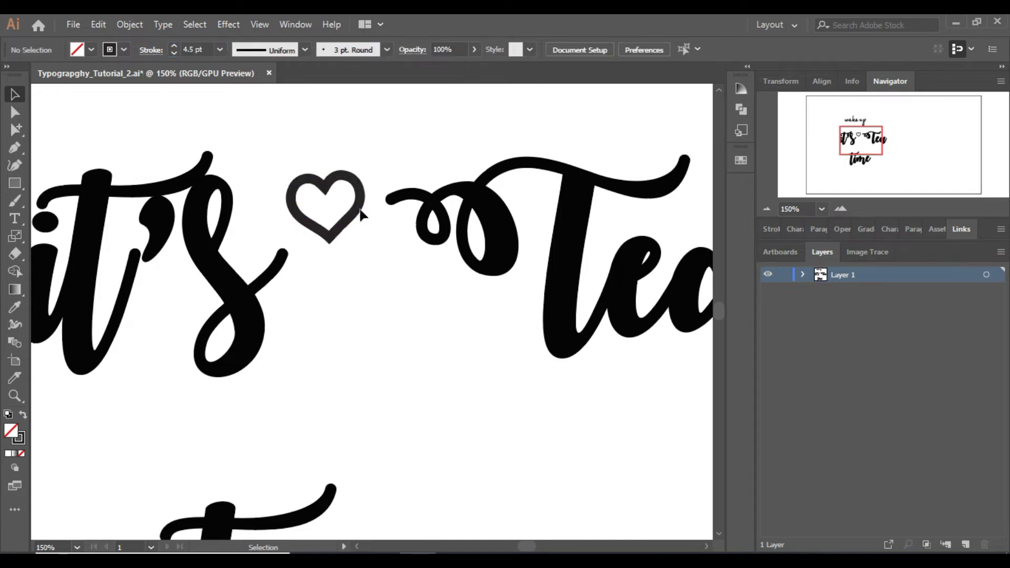
# Rotate the heart outline slightly counterclockwise and nudge it up and closer to the word "it's"
pyautogui.moveTo(360, 189); pyautogui.dragTo(340, 153)
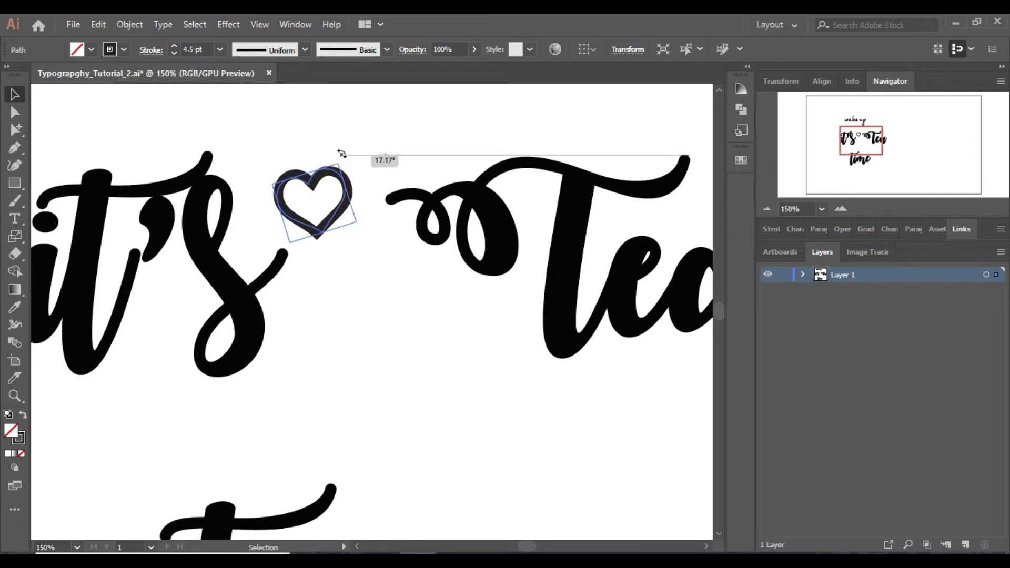
pyautogui.press('Left')
pyautogui.press('Up')
pyautogui.press('Left')
pyautogui.press('Up')
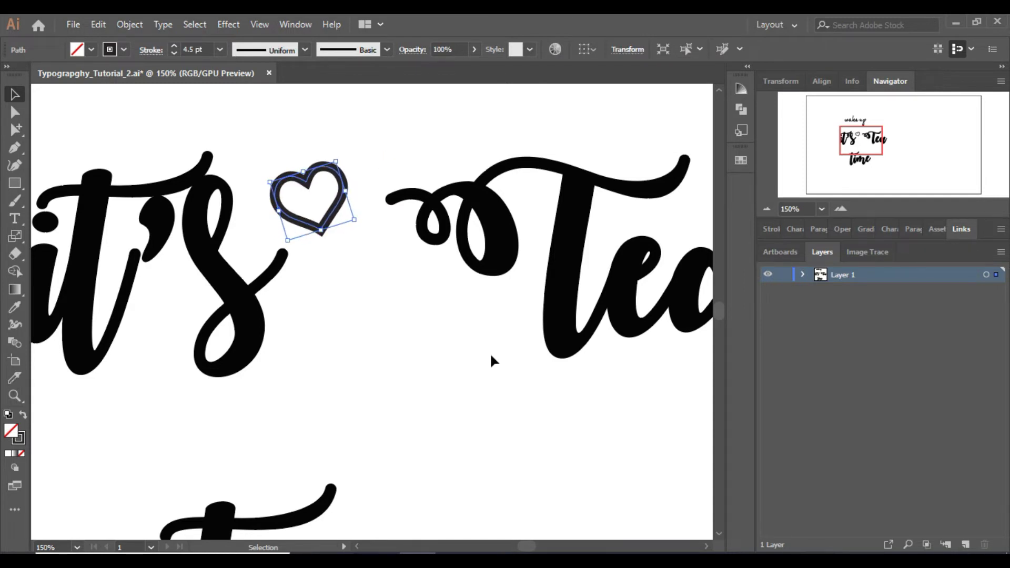
pyautogui.moveTo(342, 157); pyautogui.dragTo(348, 164)
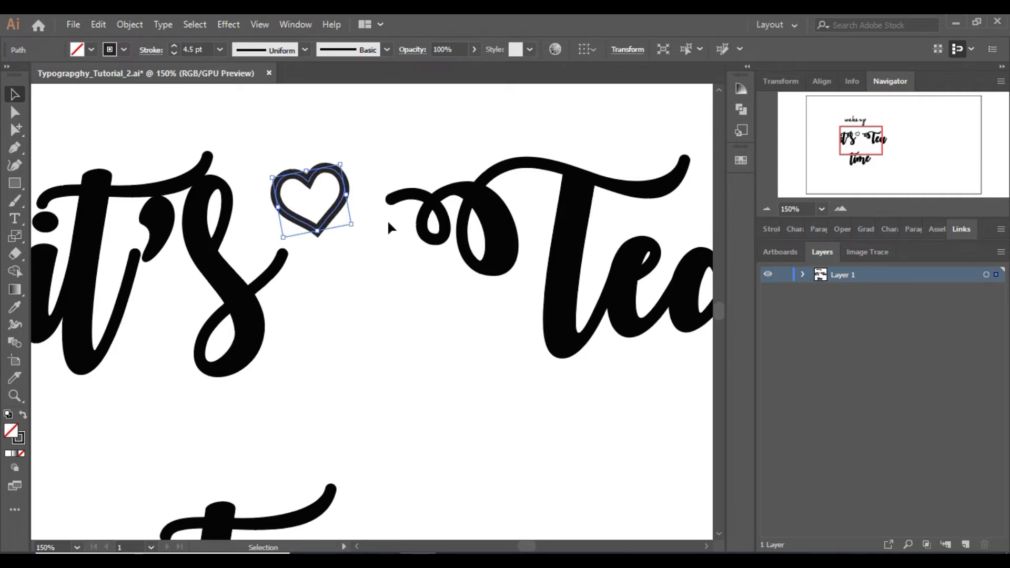
# Nudge the word "Tea" slightly left and down to narrow its gap to the heart
pyautogui.click(459, 230)
pyautogui.press('Left')
pyautogui.press('Left')
pyautogui.press('Left')
pyautogui.press('Left')
pyautogui.press('Left')
pyautogui.press('Left')
pyautogui.press('Left')
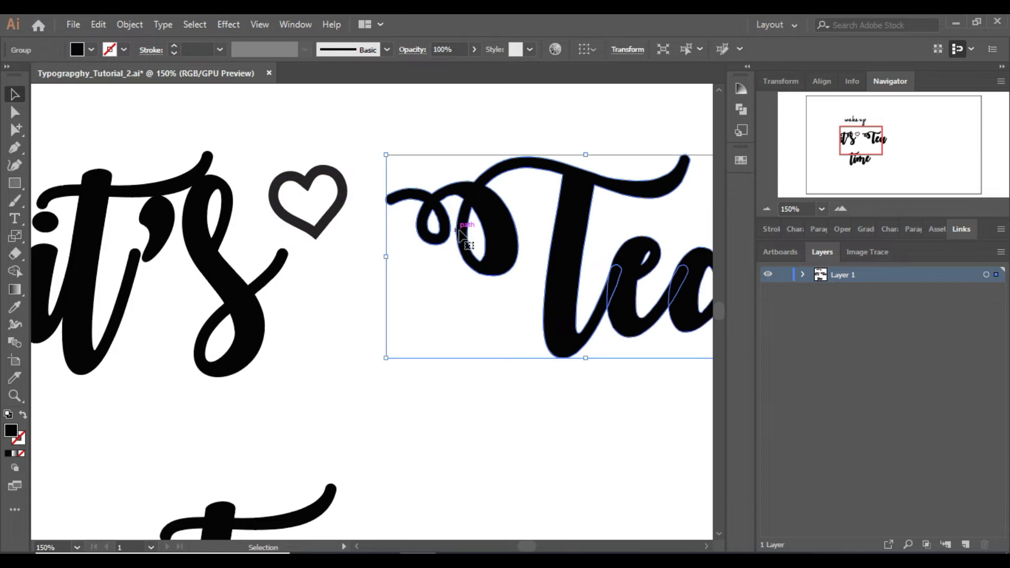
pyautogui.press('Down')
pyautogui.press('Down')
pyautogui.press('Left')
pyautogui.press('Left')
pyautogui.press('Left')
pyautogui.press('Left')
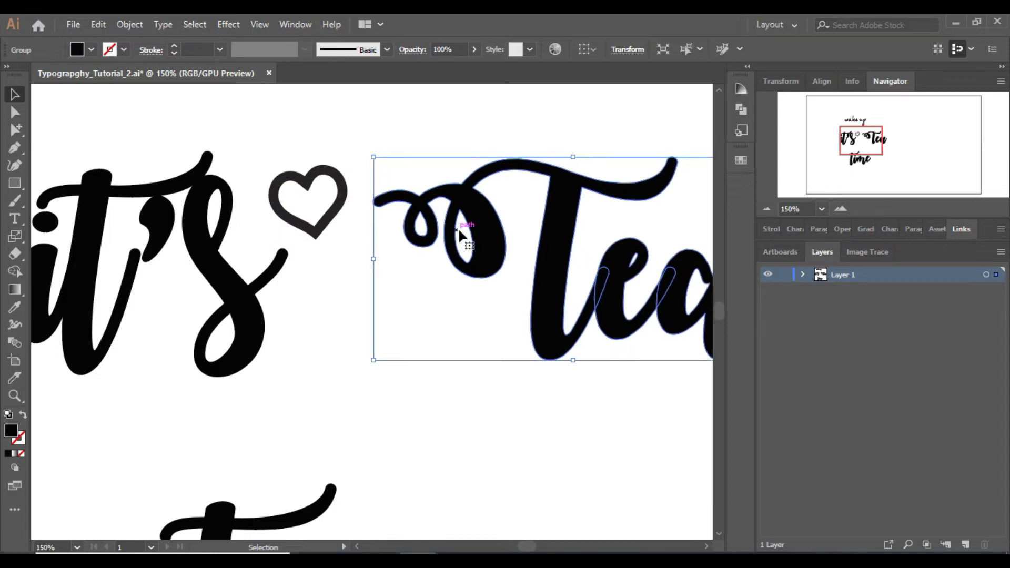
# Fine-tune the heart outline's position, shifting it slightly up and right between "it's" and "Tea"
pyautogui.click(345, 191)
pyautogui.hotkey('ctrl', 'z')
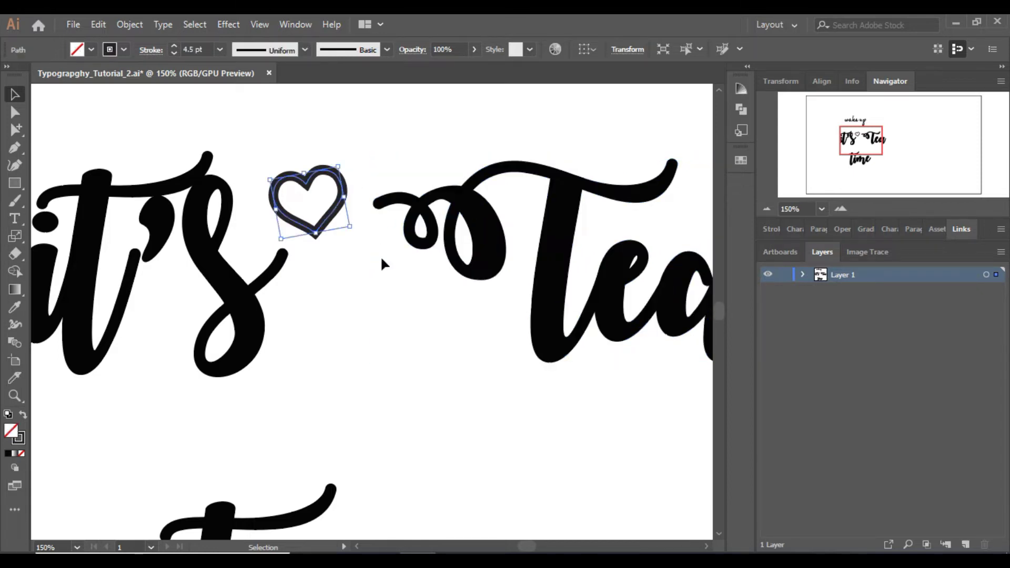
pyautogui.hotkey('ctrl', 'z')
pyautogui.hotkey('ctrl', 'z')
pyautogui.hotkey('ctrl', 'z')
# Expand the heart outline's stroke into a filled shape and match its color to the black lettering of "it's" with the Eyedropper
pyautogui.click(331, 215)
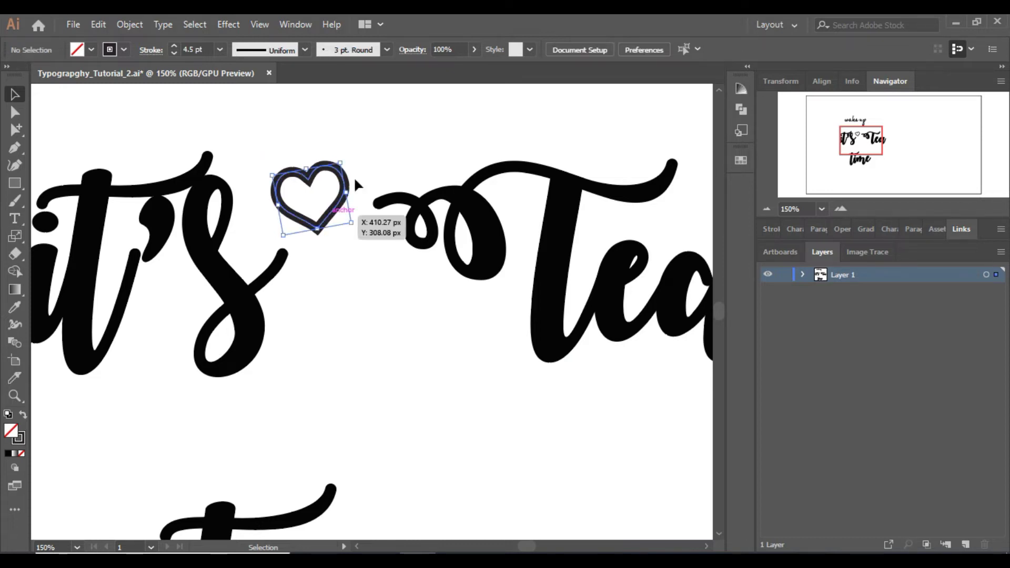
pyautogui.click(131, 24)
pyautogui.click(204, 177)
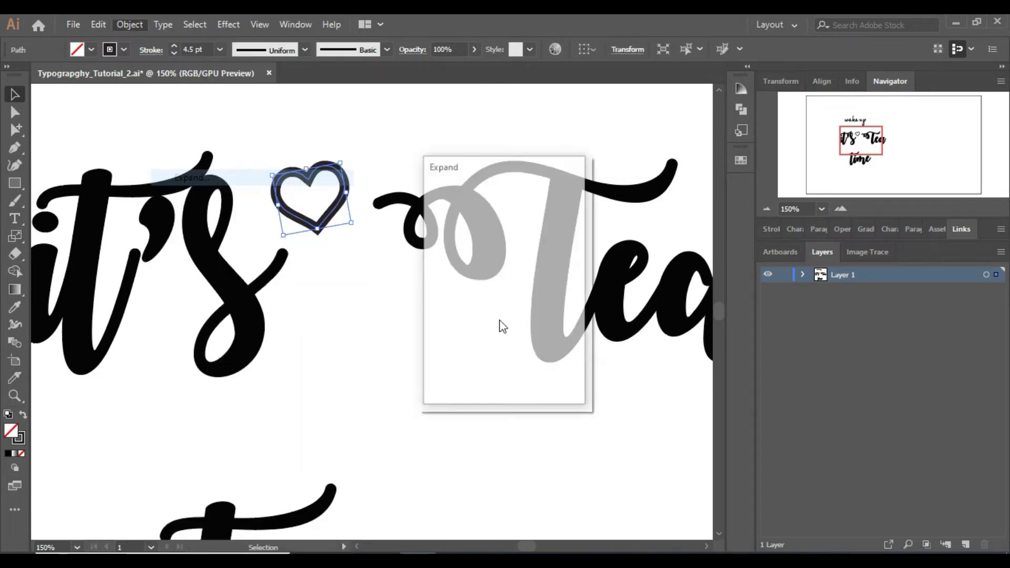
pyautogui.click(494, 378)
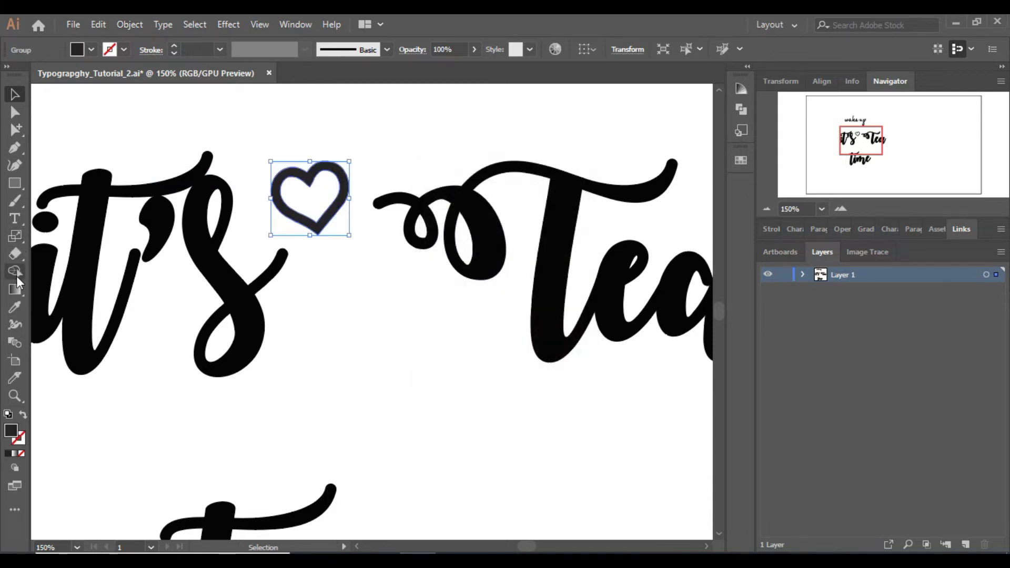
pyautogui.click(15, 307)
pyautogui.click(223, 284)
# Erase the bottom tip of the expanded heart to leave an open gap there
pyautogui.click(14, 253)
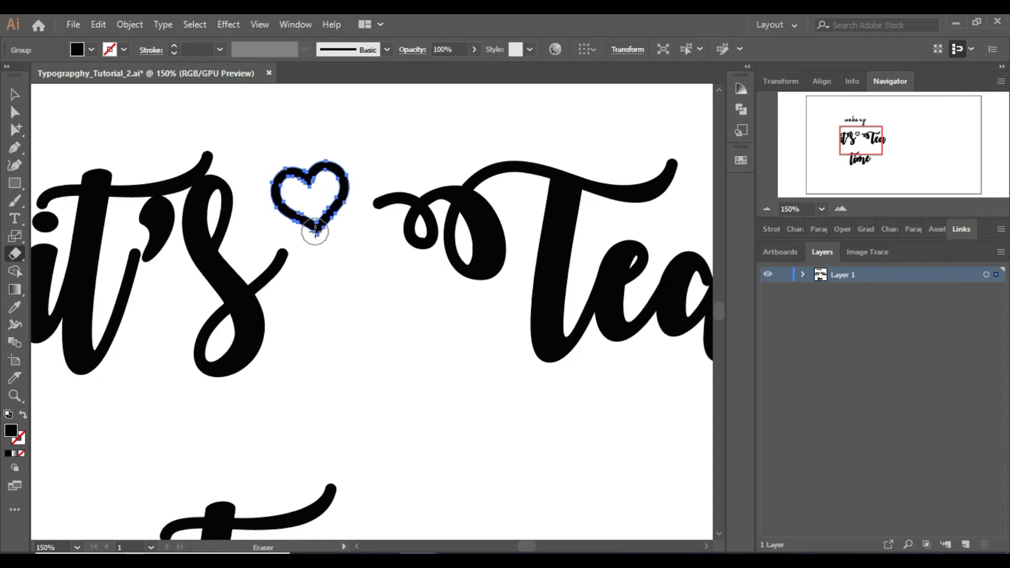
pyautogui.moveTo(313, 227); pyautogui.dragTo(321, 227)
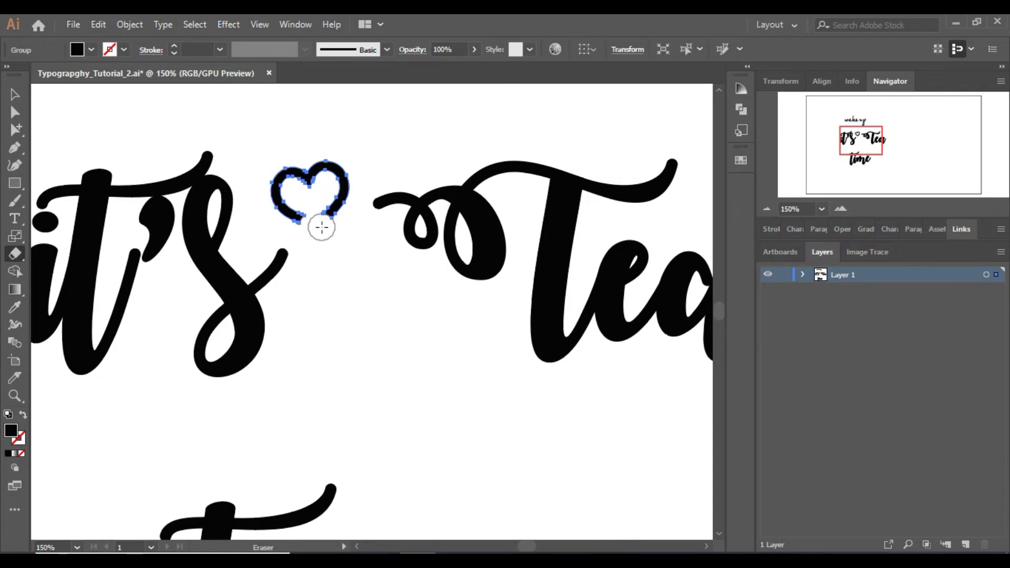
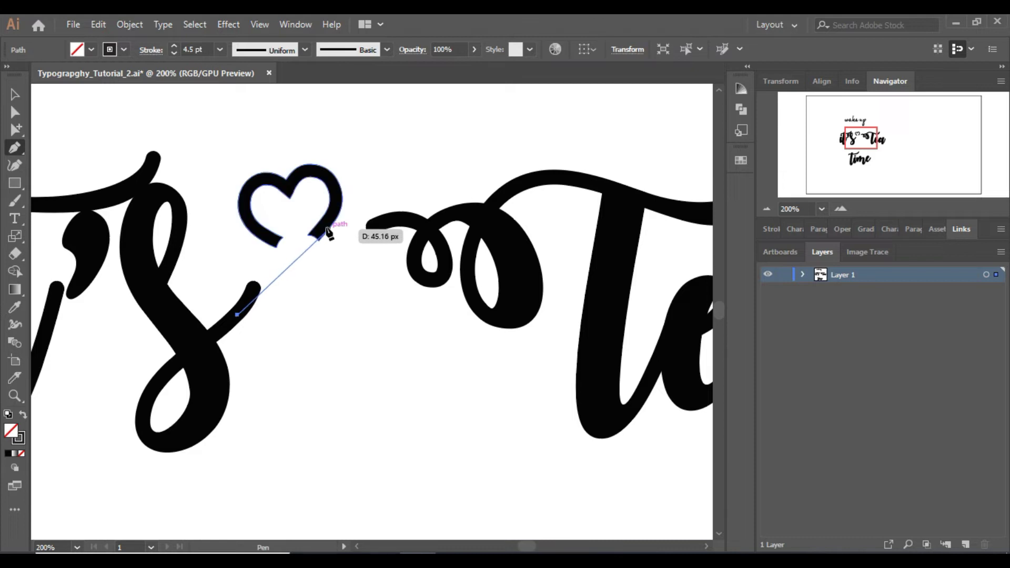
# Draw a straight 4.5 pt line from the tail of the "s" to the heart's right open end and color its stroke black
pyautogui.click(323, 226)
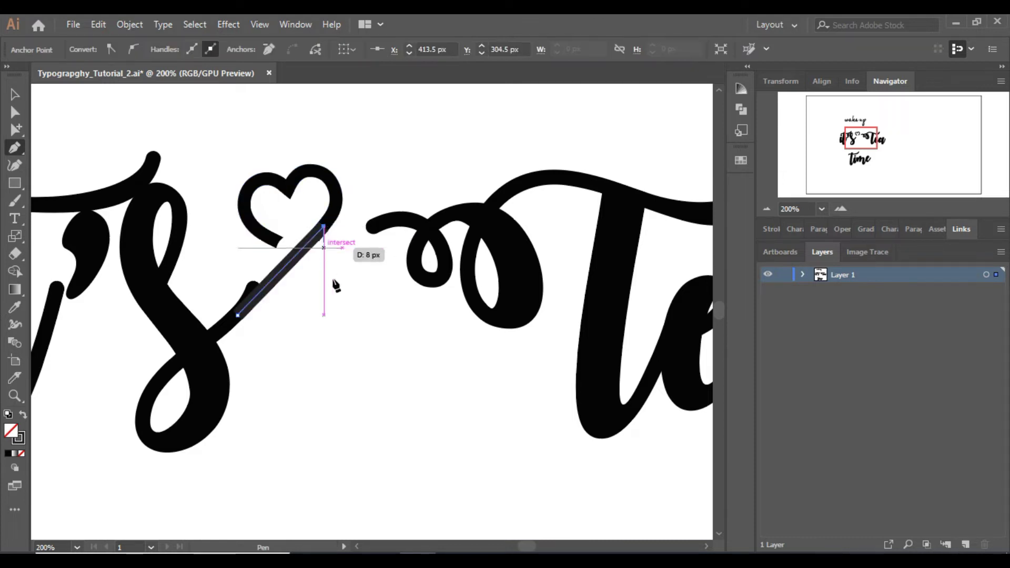
pyautogui.click(14, 94)
pyautogui.click(312, 316)
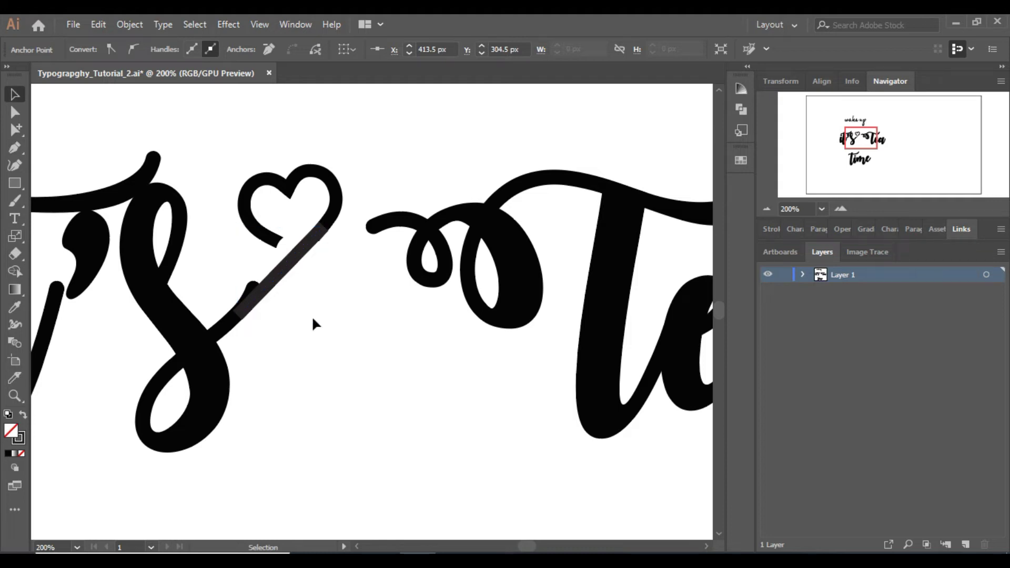
pyautogui.click(277, 274)
pyautogui.click(124, 50)
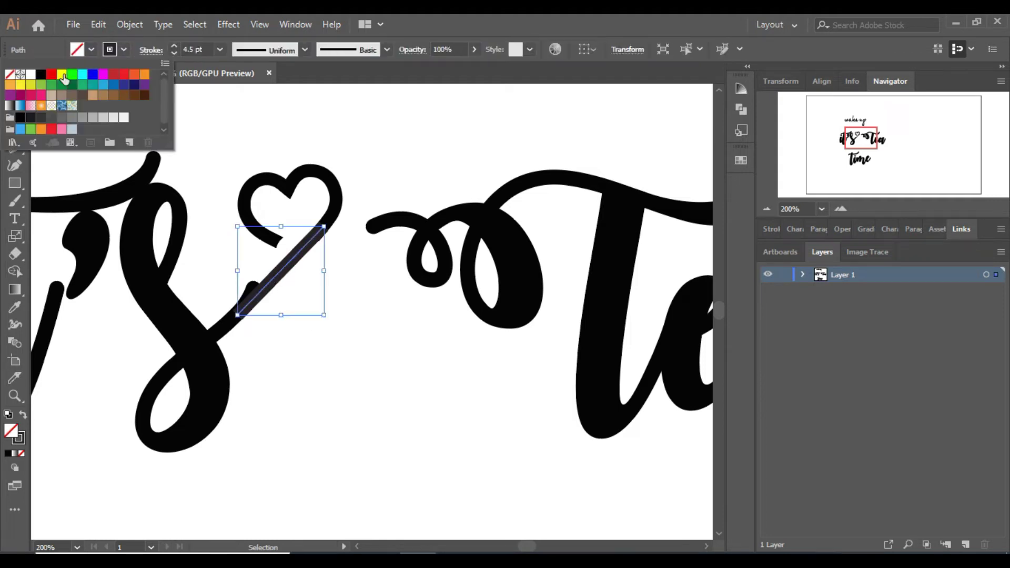
pyautogui.click(41, 74)
pyautogui.click(377, 348)
pyautogui.click(377, 348)
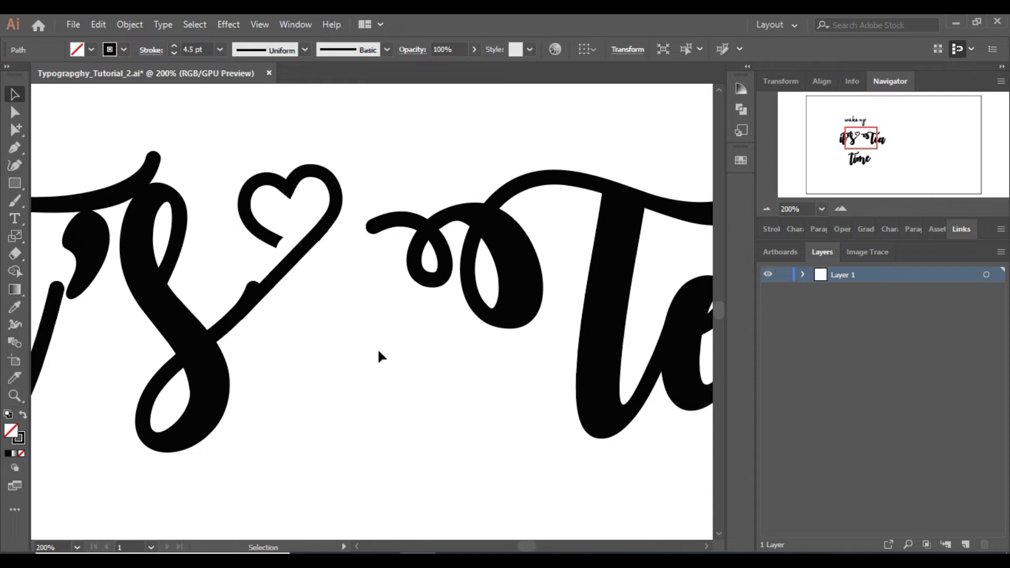
# Erase the rounded tip of the "s" tail that sticks out beside the straight connecting line
pyautogui.click(838, 209)
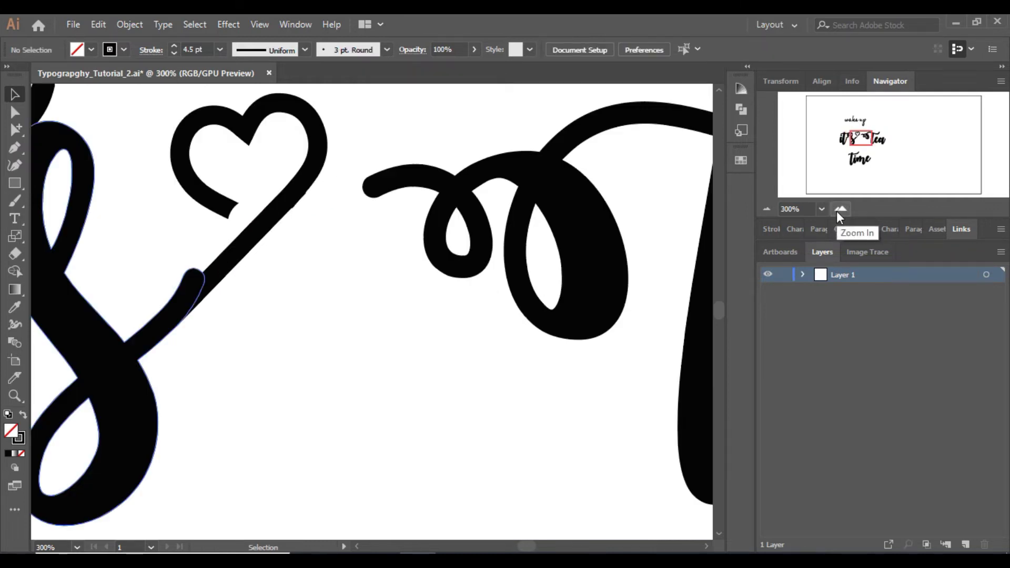
pyautogui.click(134, 341)
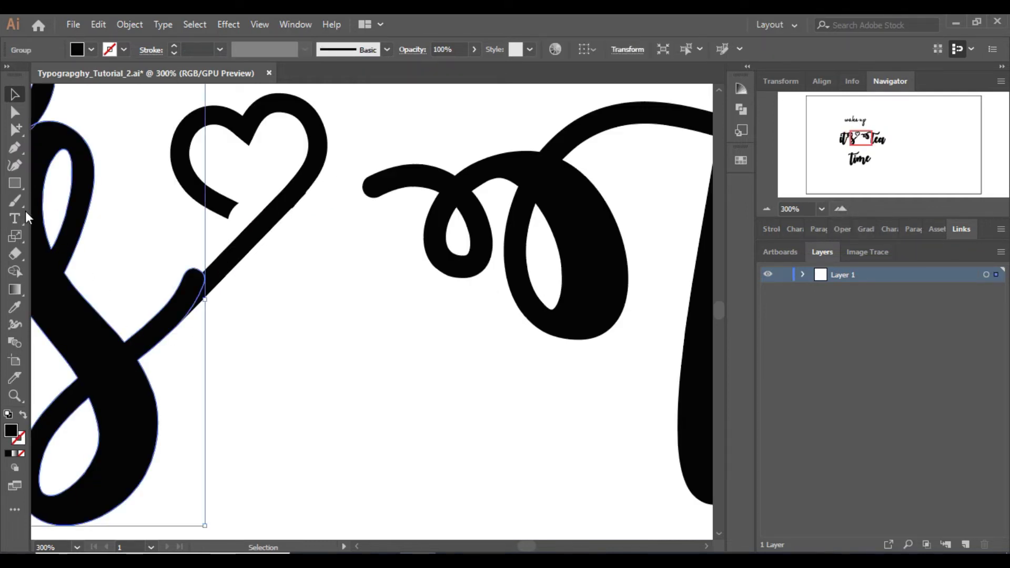
pyautogui.click(16, 253)
pyautogui.click(189, 271)
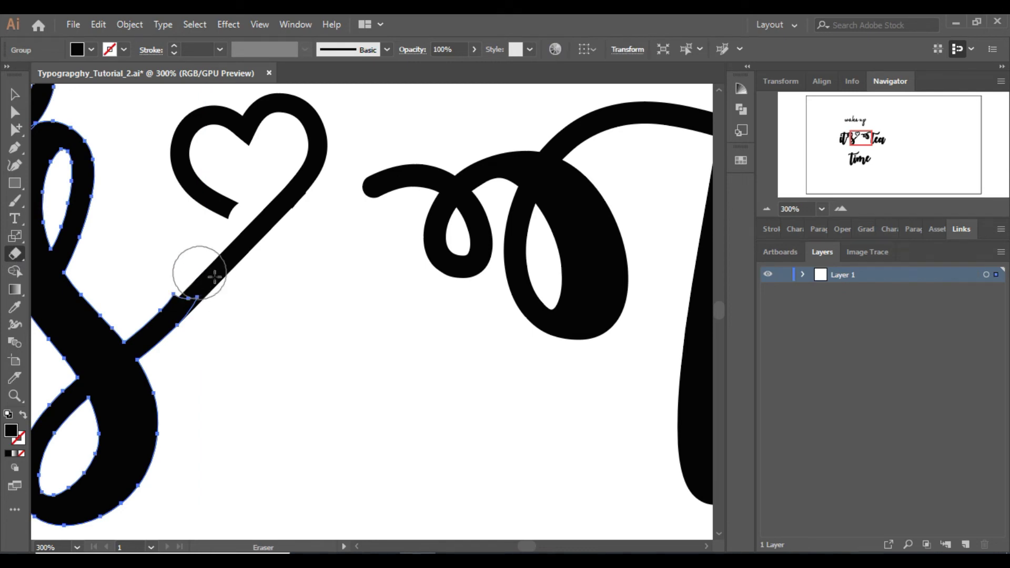
pyautogui.click(169, 278)
pyautogui.click(168, 278)
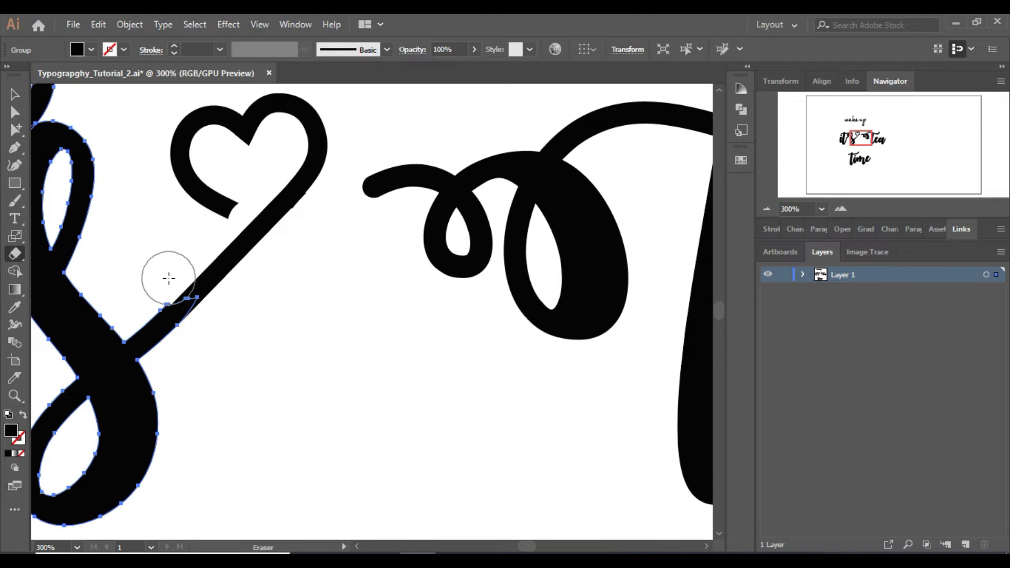
pyautogui.click(15, 94)
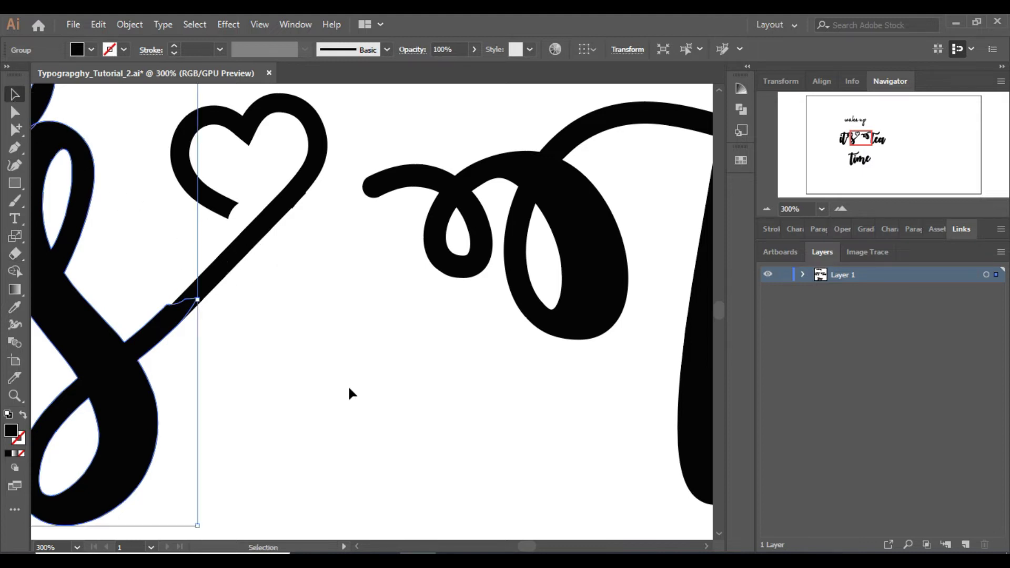
pyautogui.click(349, 391)
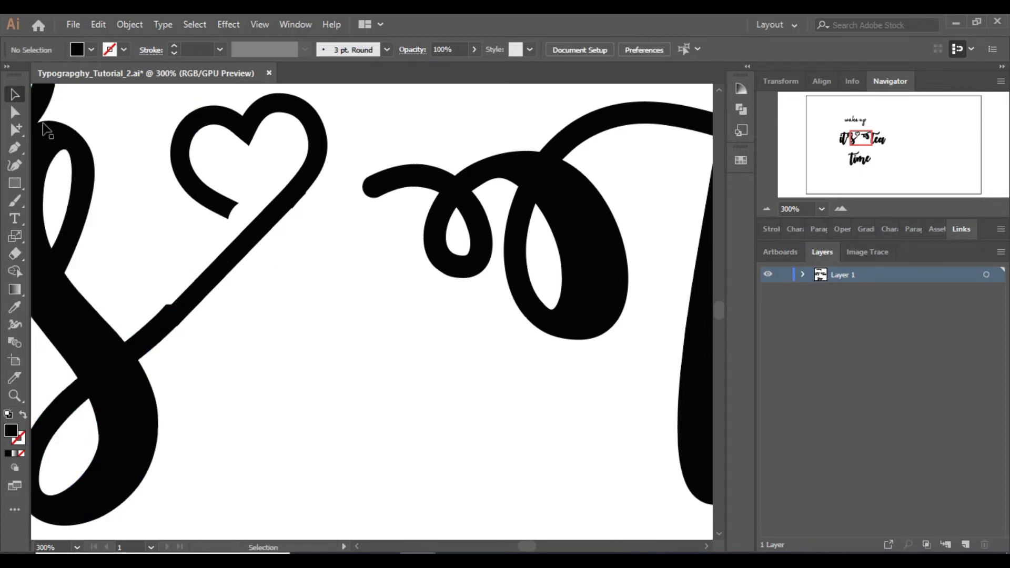
# Draw a small filled black Pen shape along the upper edge of the "s" tail joint to smooth the notch
pyautogui.click(16, 149)
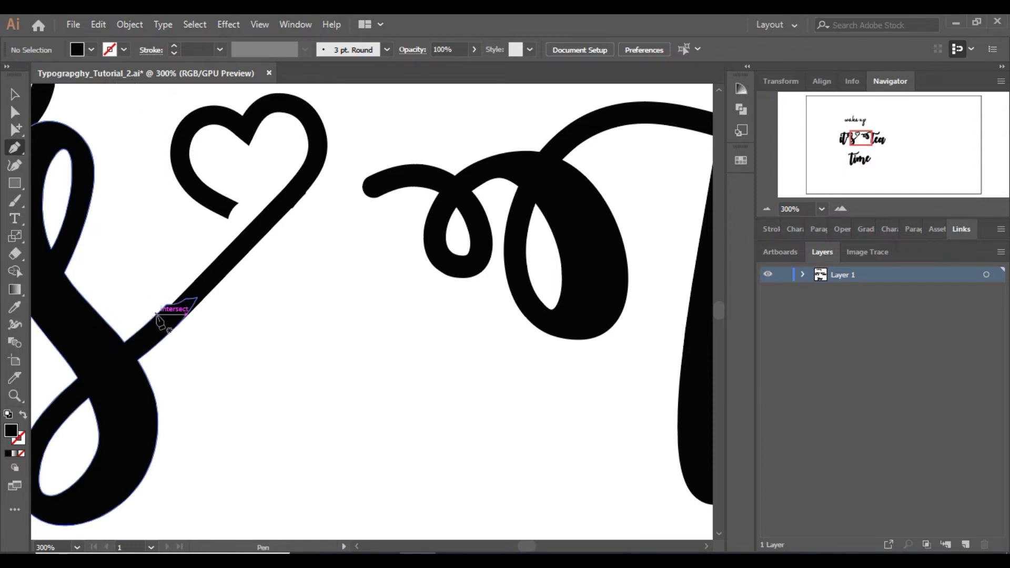
pyautogui.click(156, 314)
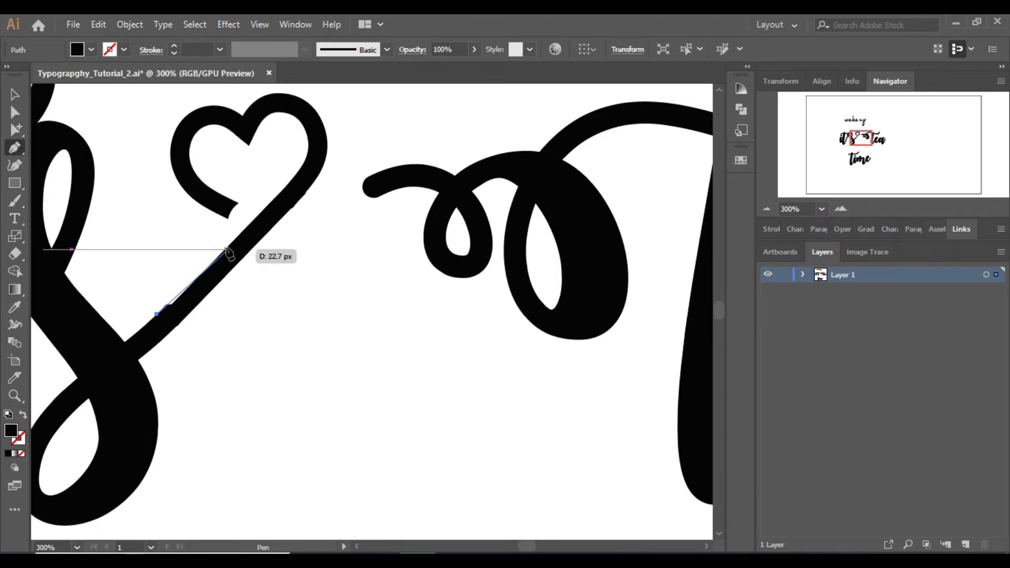
pyautogui.click(226, 251)
pyautogui.click(155, 321)
pyautogui.click(156, 314)
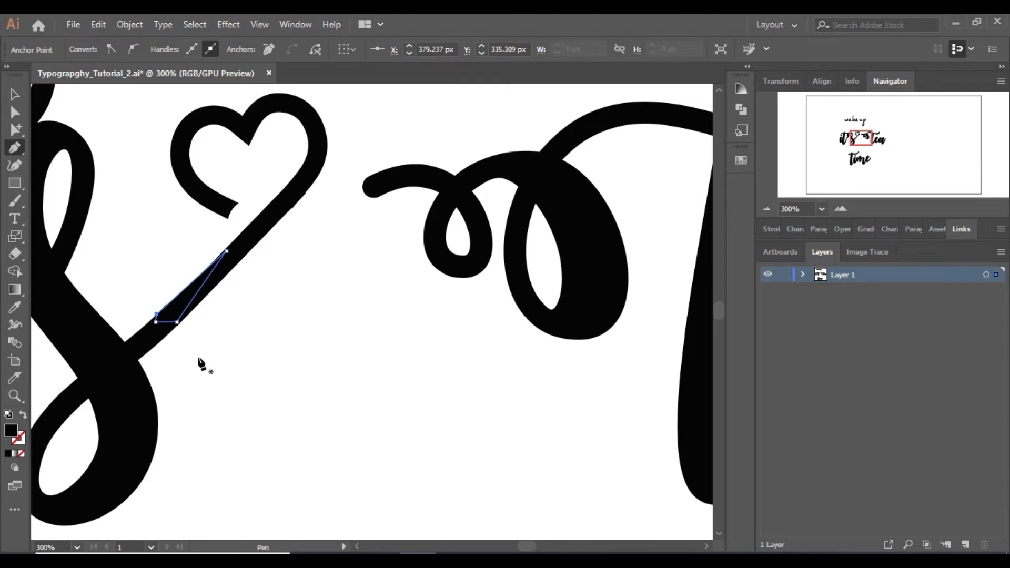
pyautogui.click(15, 94)
pyautogui.click(391, 389)
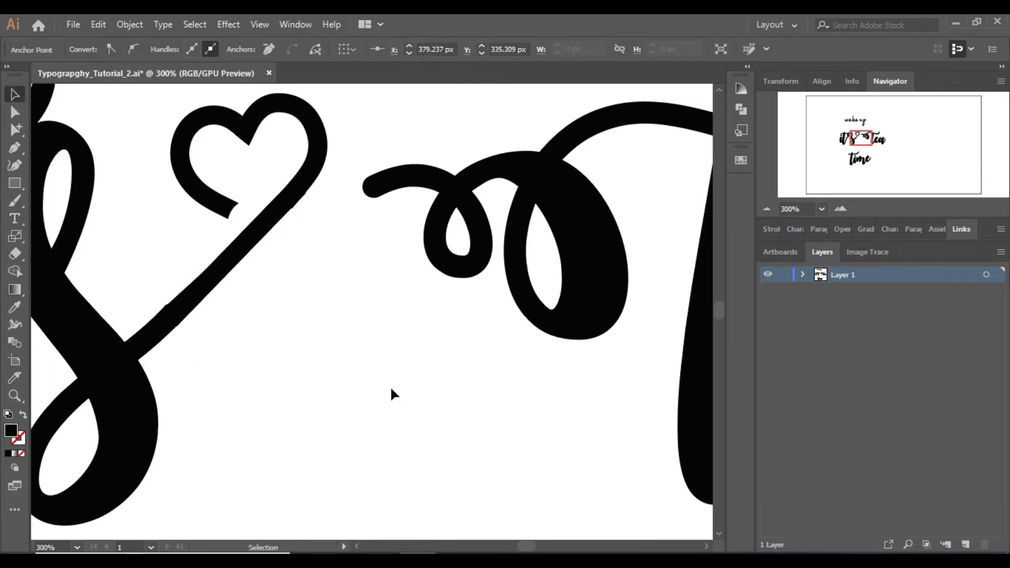
# Draw a Pen line from the heart's left open end to the start of the "Tea" swash with a 4.5 pt stroke
pyautogui.scroll(3, 720, 87)
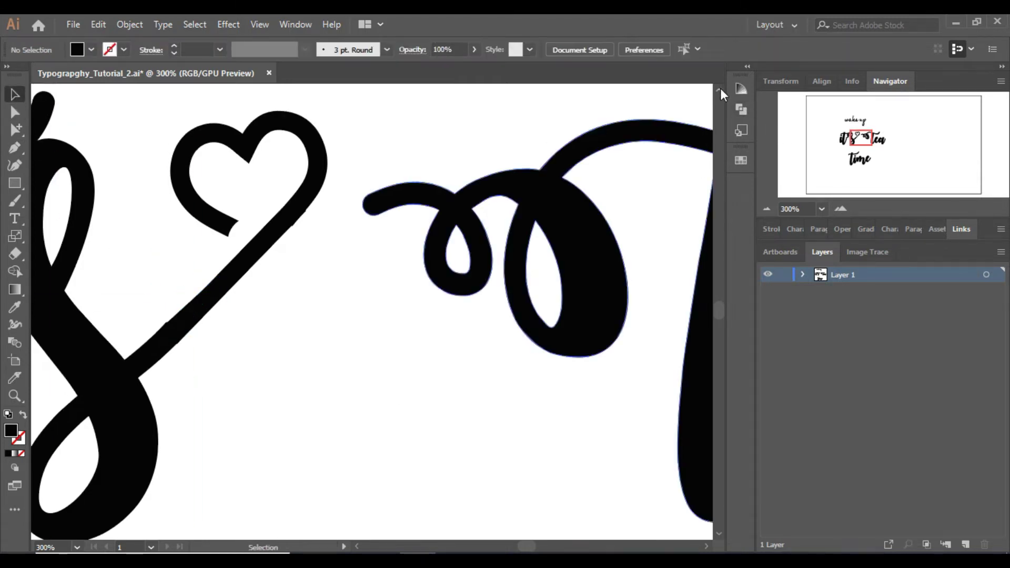
pyautogui.click(14, 149)
pyautogui.click(226, 275)
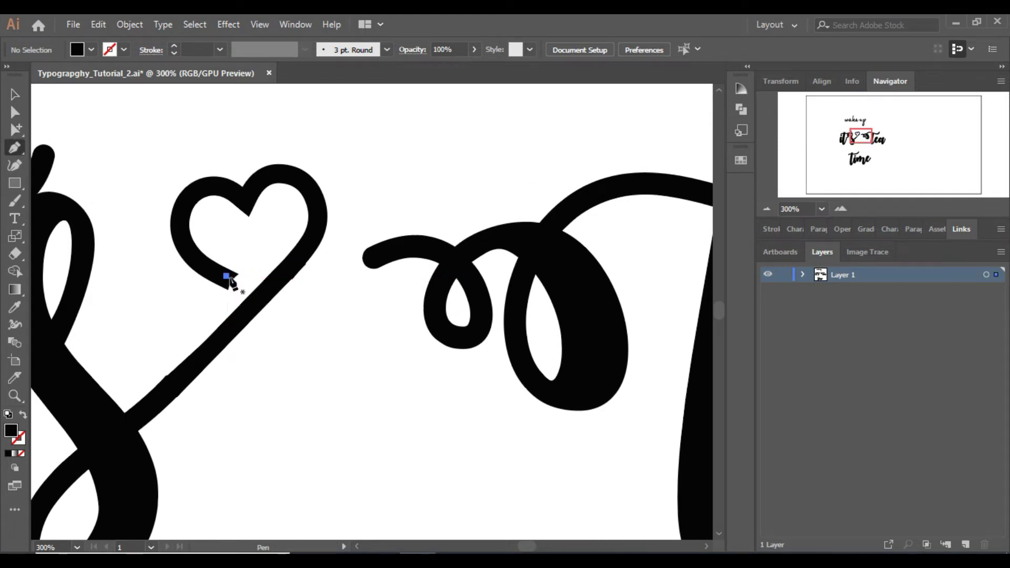
pyautogui.moveTo(376, 260); pyautogui.dragTo(370, 303)
pyautogui.click(15, 95)
pyautogui.click(188, 127)
pyautogui.click(333, 270)
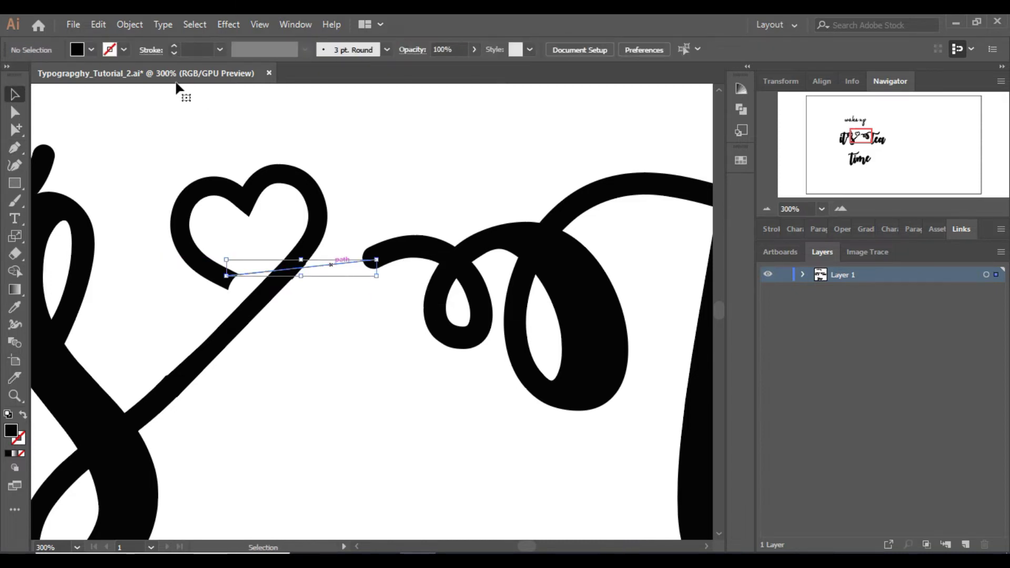
pyautogui.click(174, 45)
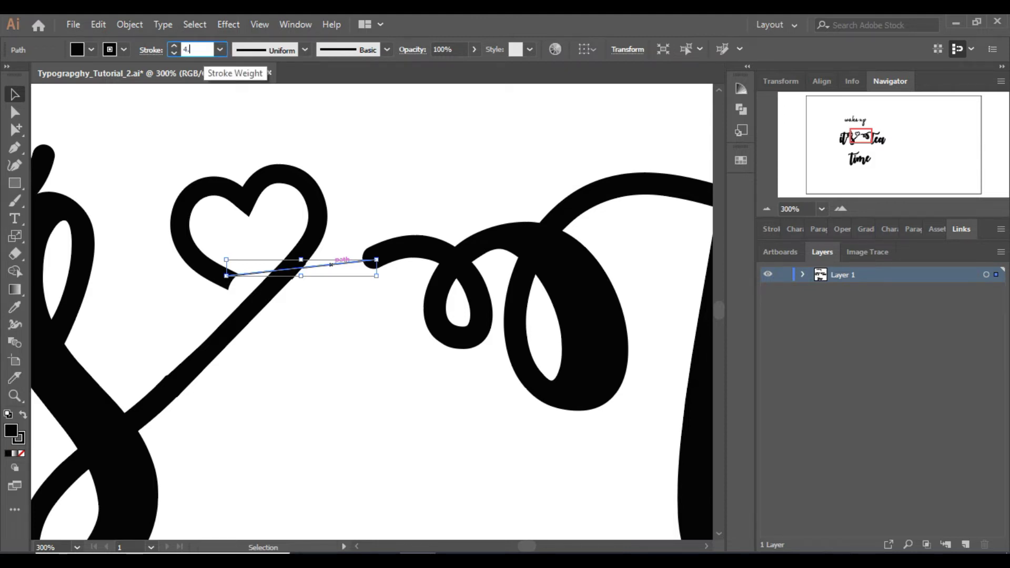
pyautogui.press('Return')
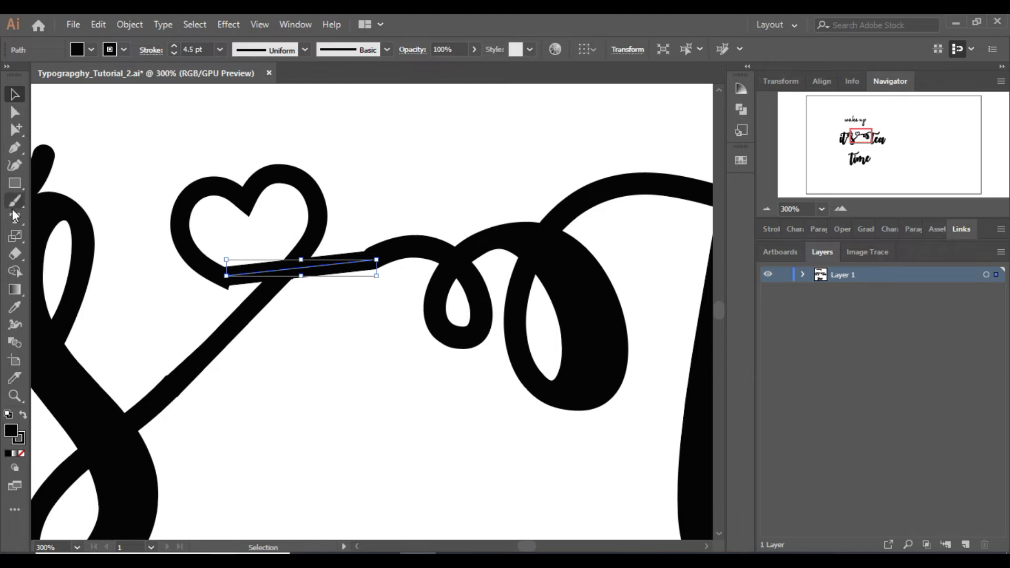
# Bend the line between the heart and "Tea" into a shallow downward curve using an added anchor point
pyautogui.click(15, 147)
pyautogui.click(238, 274)
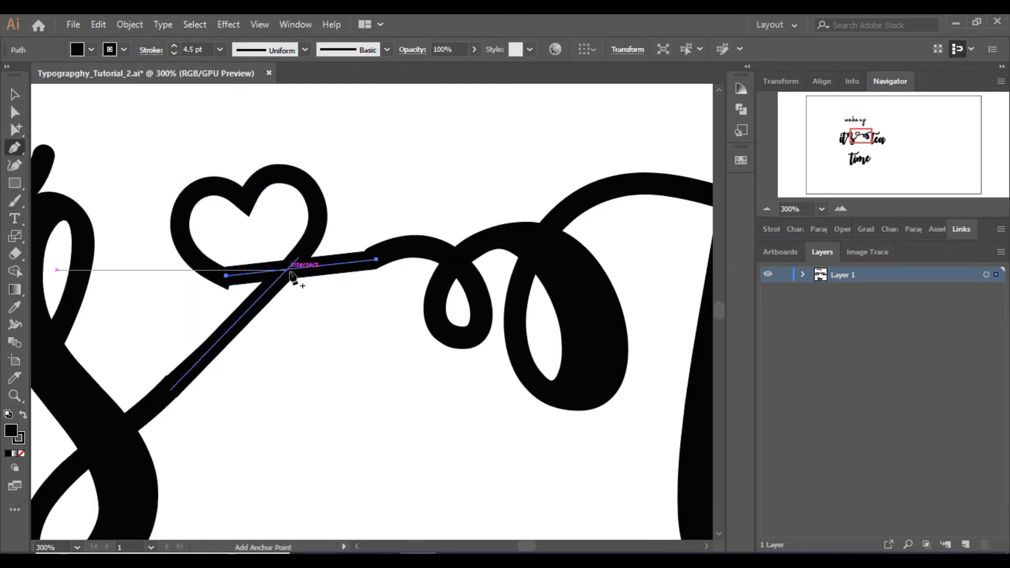
pyautogui.moveTo(295, 273); pyautogui.dragTo(290, 290)
pyautogui.click(356, 353)
pyautogui.click(15, 95)
# Remove the fill from the curved connector between the heart and "Tea"
pyautogui.click(311, 283)
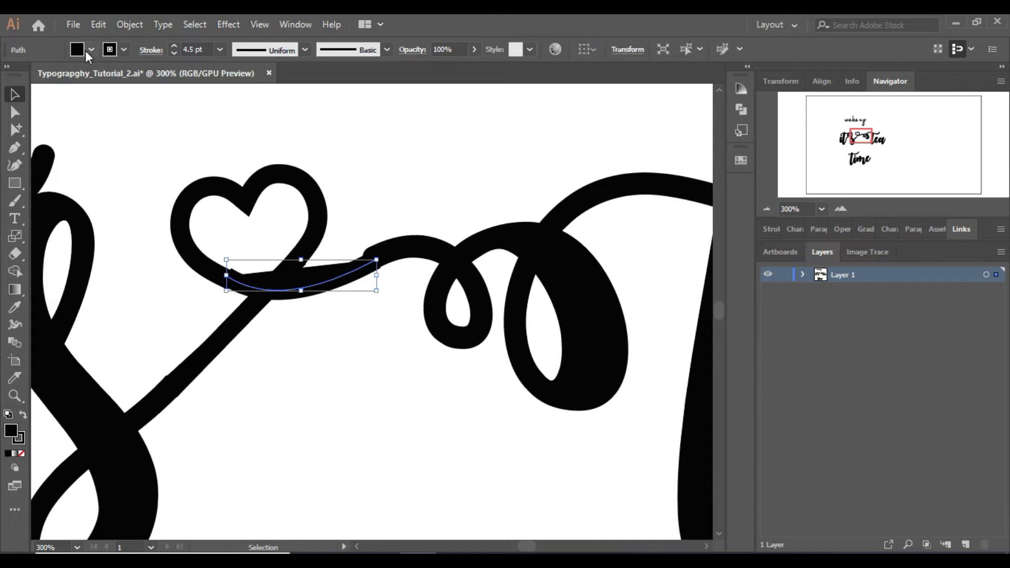
pyautogui.click(89, 50)
pyautogui.click(14, 79)
pyautogui.click(377, 104)
pyautogui.click(376, 104)
# Adjust the curved connector slightly upward so its ends line up with the heart and the "Tea" swash
pyautogui.click(836, 208)
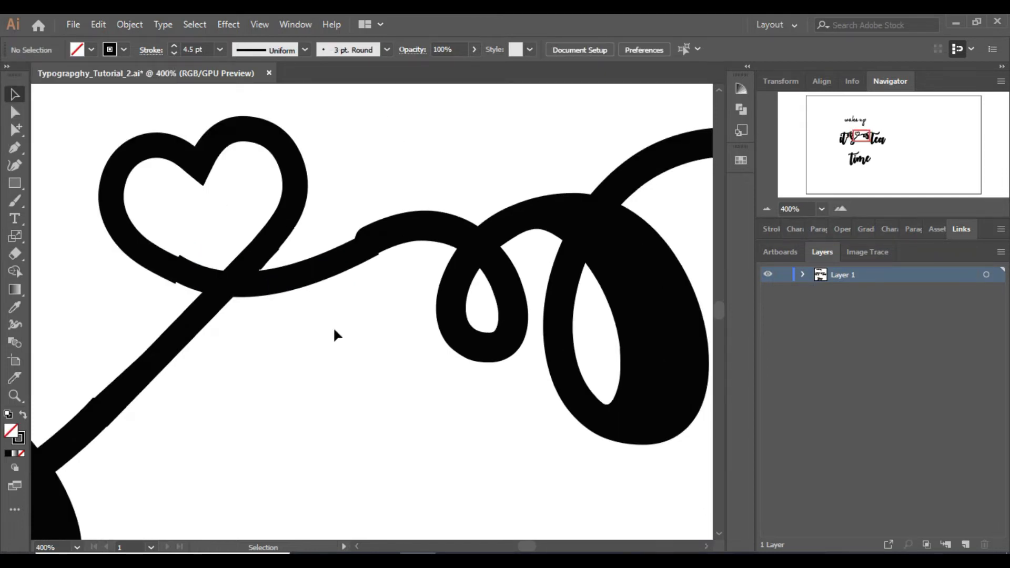
pyautogui.click(325, 269)
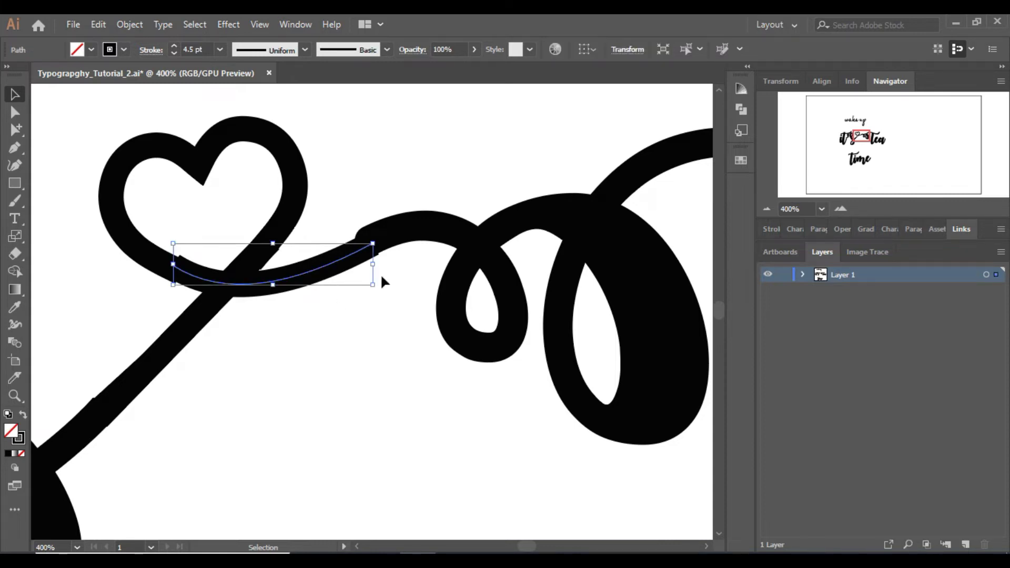
pyautogui.moveTo(381, 242); pyautogui.dragTo(381, 235)
pyautogui.click(388, 373)
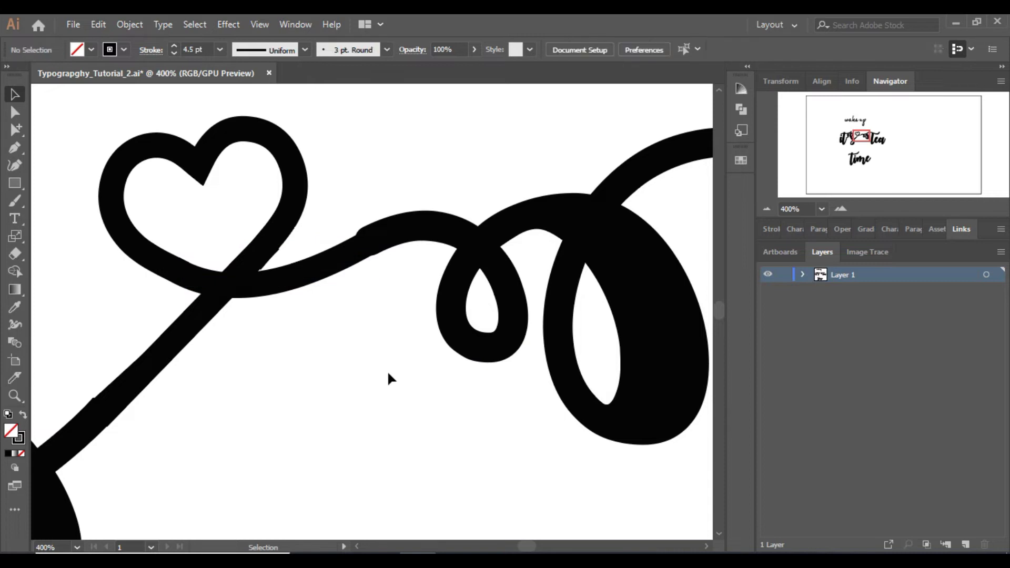
# Nudge the heart, both connecting lines and the word "Tea" together slightly left and down toward "it's"
pyautogui.click(768, 209)
pyautogui.click(768, 210)
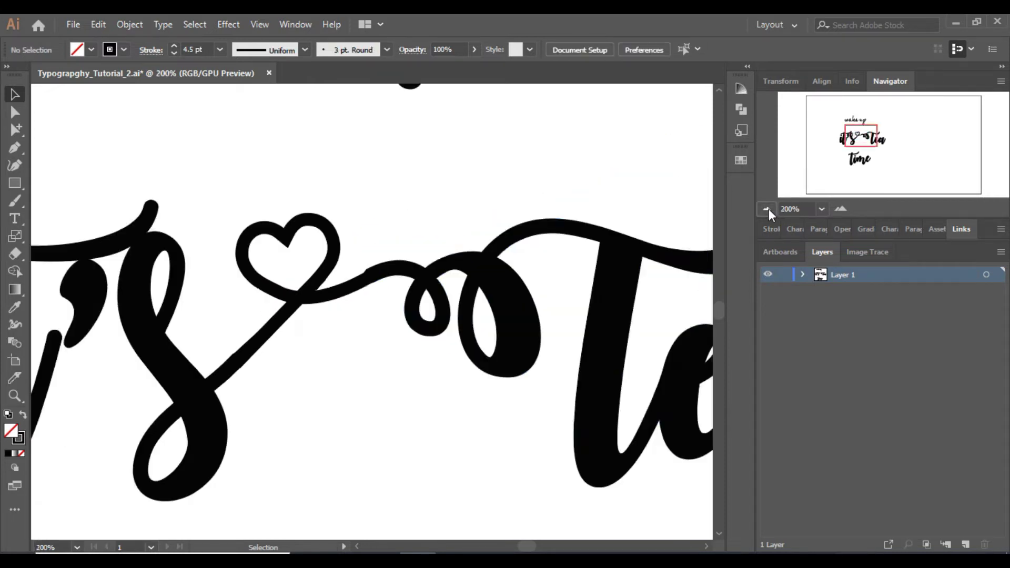
pyautogui.click(768, 209)
pyautogui.click(768, 210)
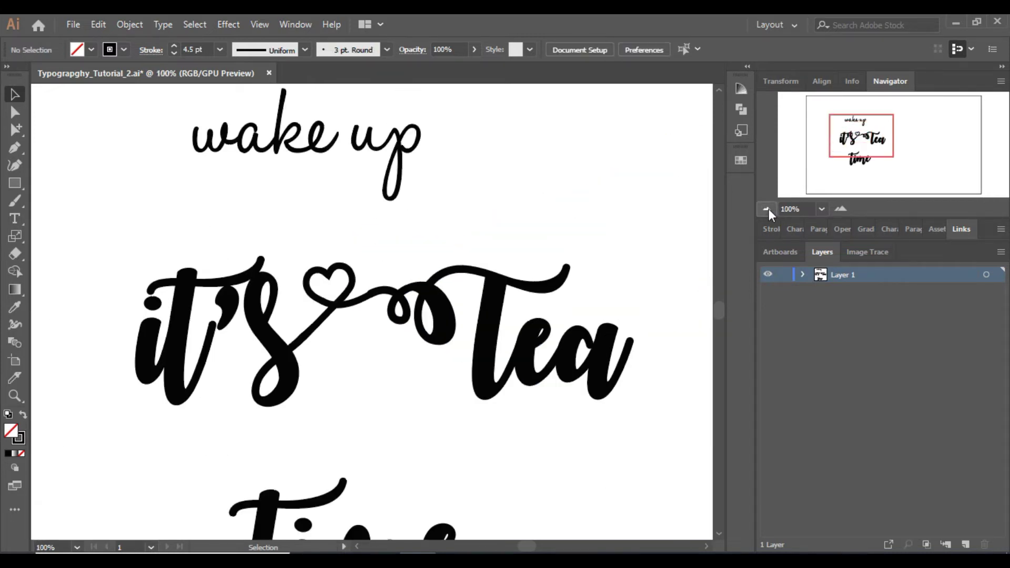
pyautogui.click(838, 206)
pyautogui.click(838, 209)
pyautogui.click(838, 208)
pyautogui.click(243, 316)
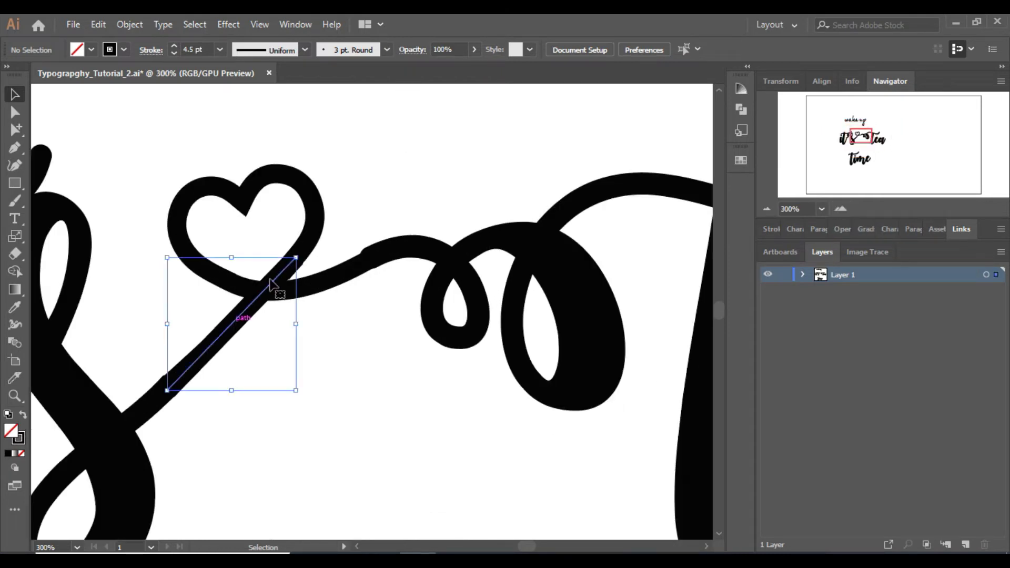
pyautogui.moveTo(164, 190); pyautogui.dragTo(399, 282)
pyautogui.press('Left')
pyautogui.press('Left')
pyautogui.press('Left')
pyautogui.press('Left')
pyautogui.press('Left')
pyautogui.press('Left')
pyautogui.press('Left')
pyautogui.press('Left')
pyautogui.press('Left')
pyautogui.press('Left')
pyautogui.press('Left')
pyautogui.press('Left')
pyautogui.press('Left')
pyautogui.press('Down')
pyautogui.press('Down')
pyautogui.press('Down')
pyautogui.press('Down')
pyautogui.press('Down')
pyautogui.press('Down')
pyautogui.press('Down')
pyautogui.press('Down')
pyautogui.press('Down')
pyautogui.press('Down')
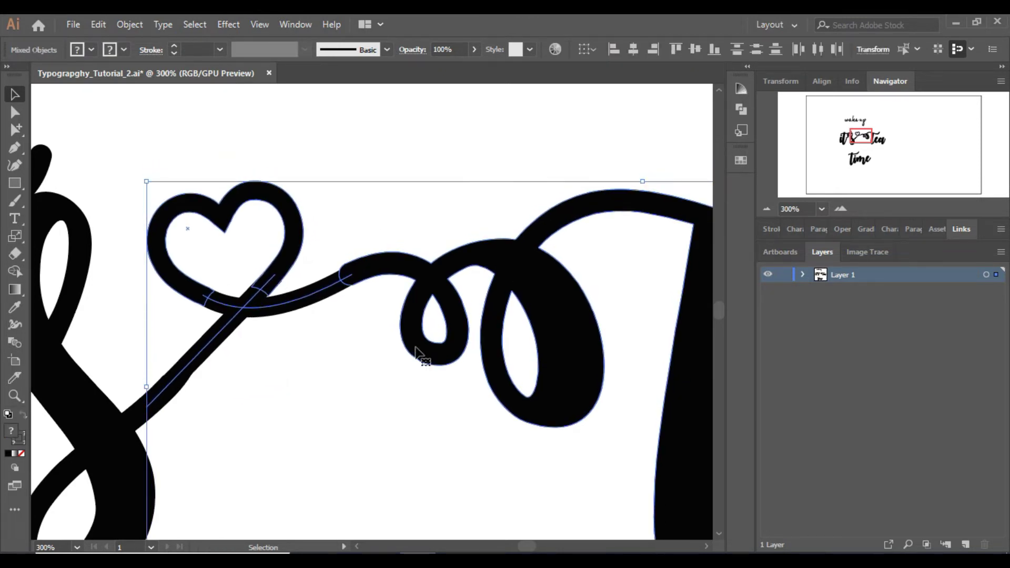
pyautogui.click(465, 426)
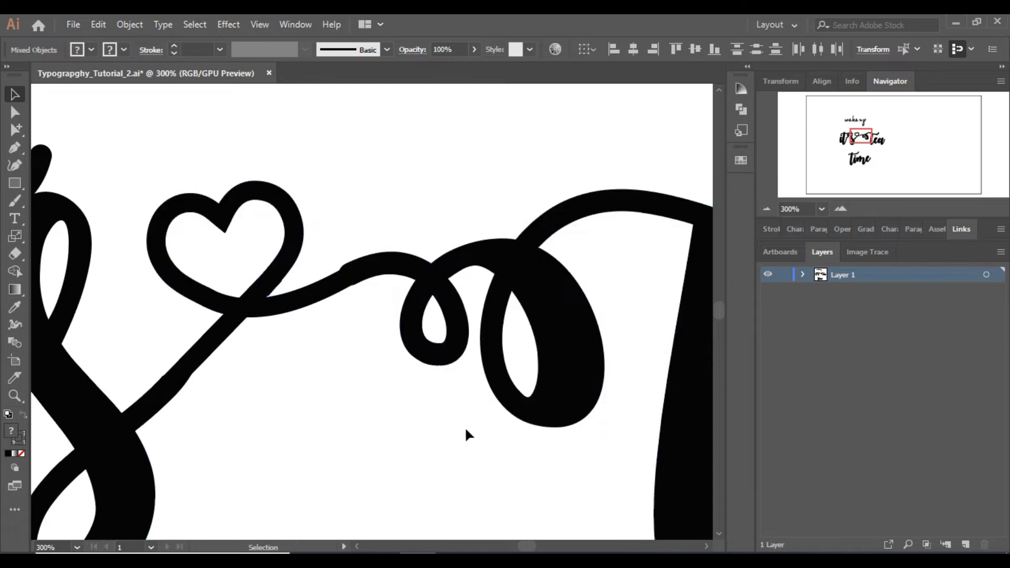
# Expand "it's", the heart and both connecting lines together so the strokes become filled shapes
pyautogui.click(768, 209)
pyautogui.click(767, 209)
pyautogui.click(767, 209)
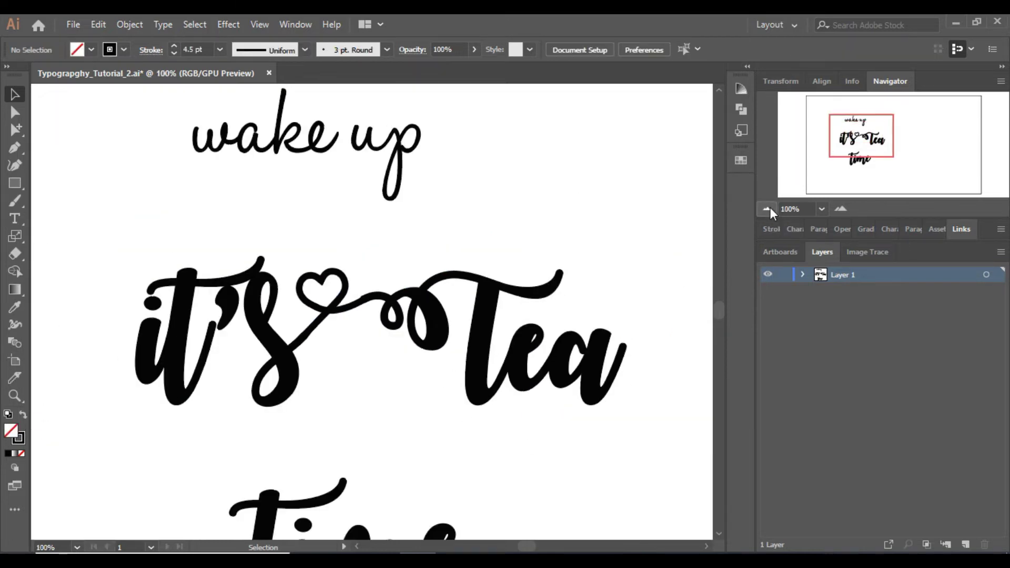
pyautogui.click(836, 212)
pyautogui.click(836, 213)
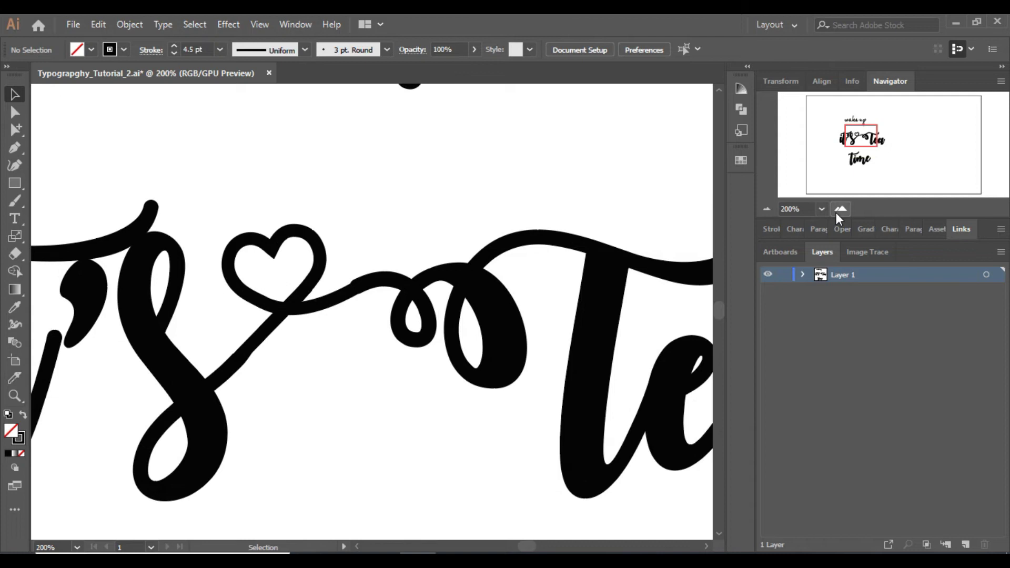
pyautogui.click(836, 212)
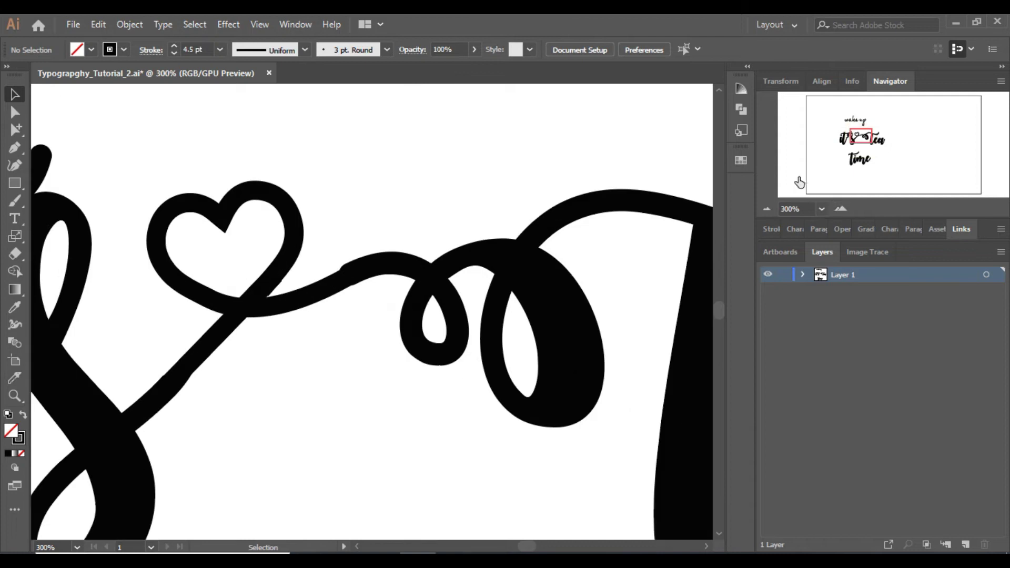
pyautogui.click(356, 547)
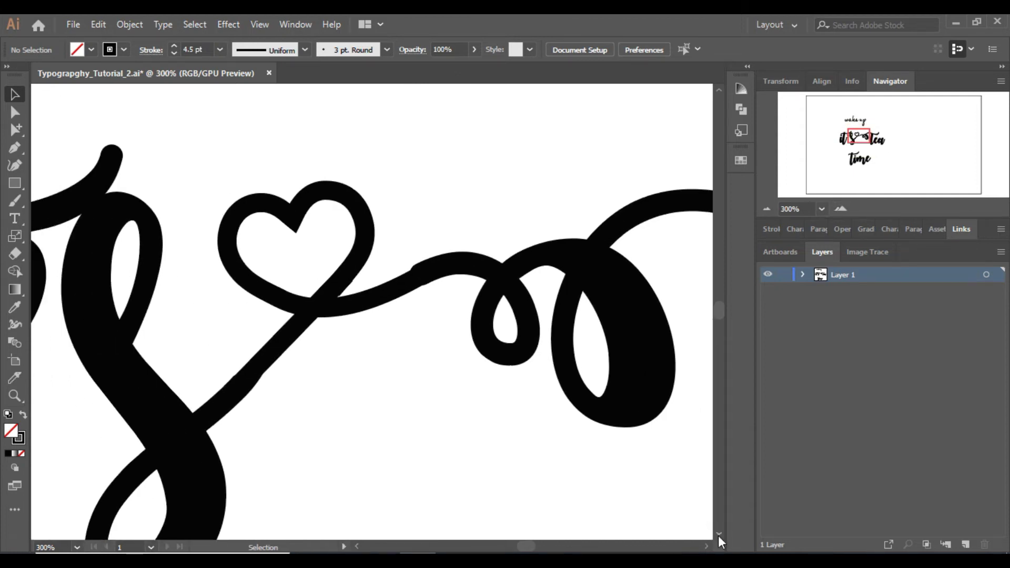
pyautogui.click(718, 534)
pyautogui.moveTo(316, 287); pyautogui.dragTo(245, 227)
pyautogui.click(121, 24)
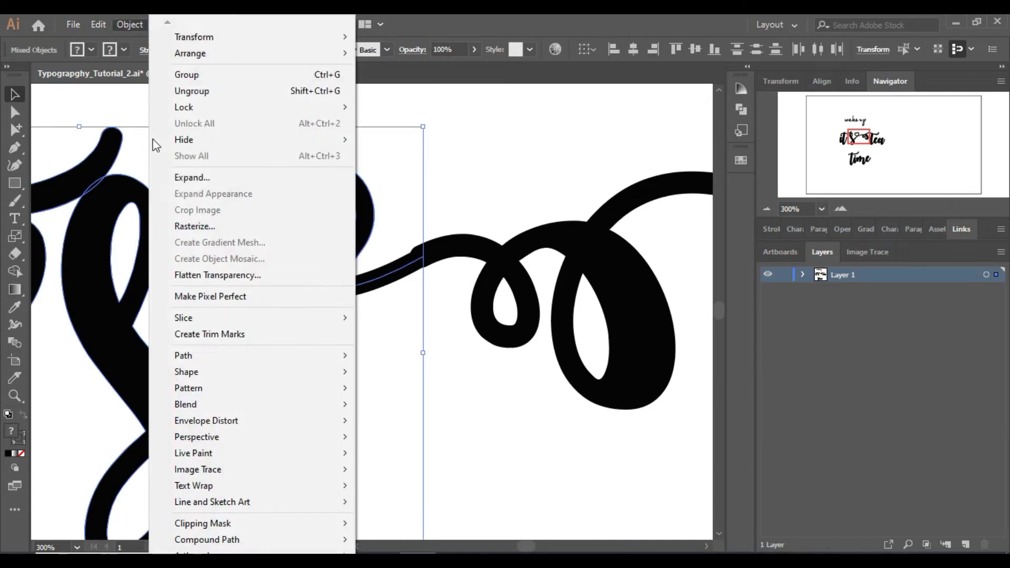
pyautogui.click(198, 177)
pyautogui.click(466, 372)
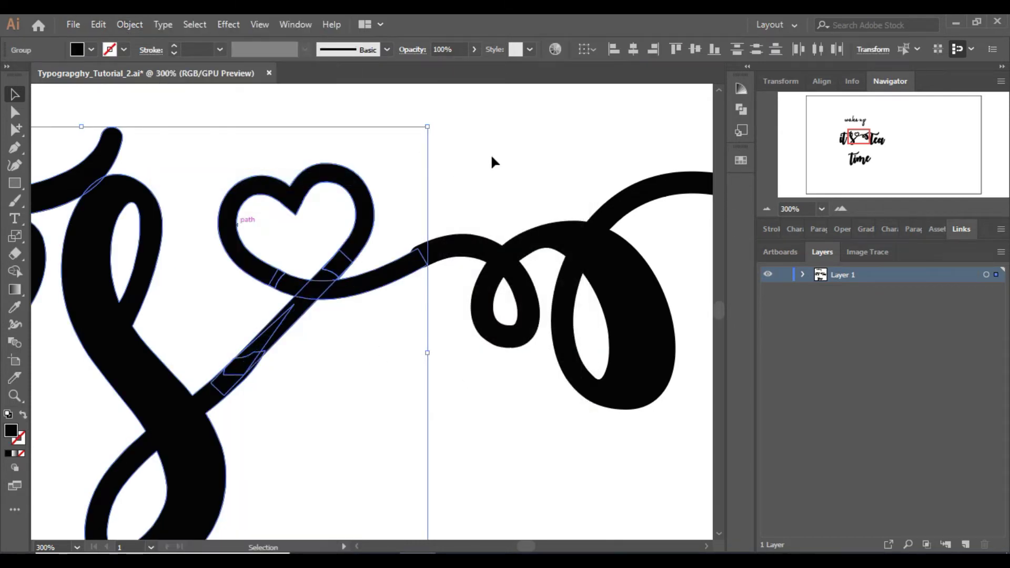
# Unite "it's", the heart and both connecting lines into a single shape with the Pathfinder
pyautogui.click(739, 109)
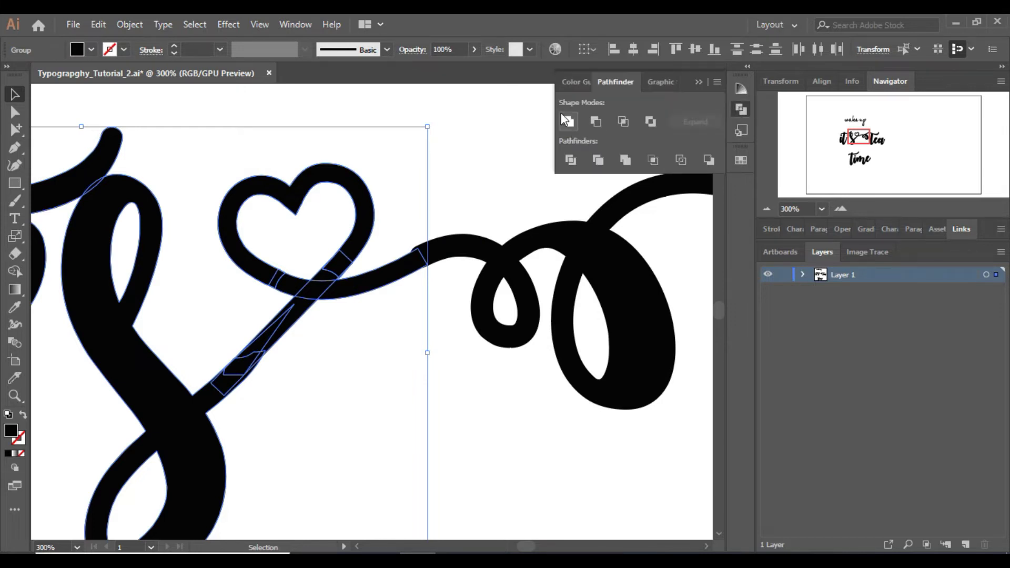
pyautogui.click(567, 122)
pyautogui.click(456, 379)
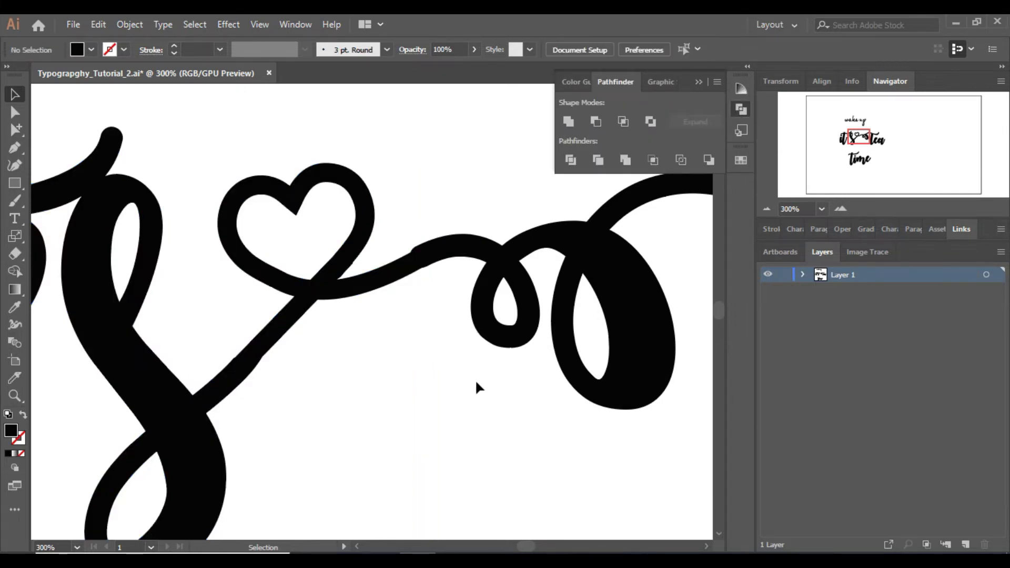
pyautogui.click(703, 89)
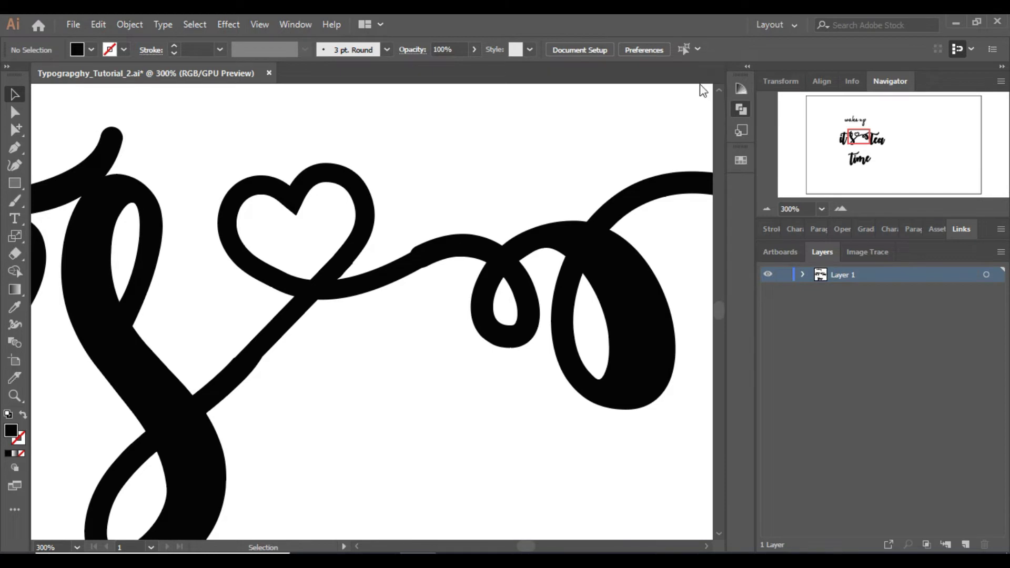
# Draw a closed black Pen patch along the lower edge of the line between the "s" and the heart to smooth its bump
pyautogui.click(843, 210)
pyautogui.click(843, 210)
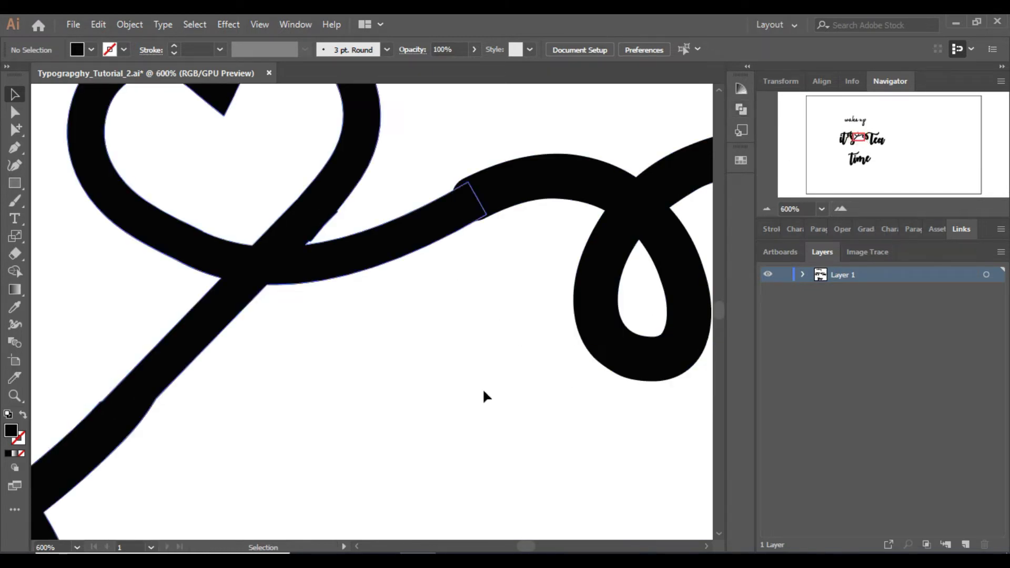
pyautogui.click(720, 534)
pyautogui.click(720, 534)
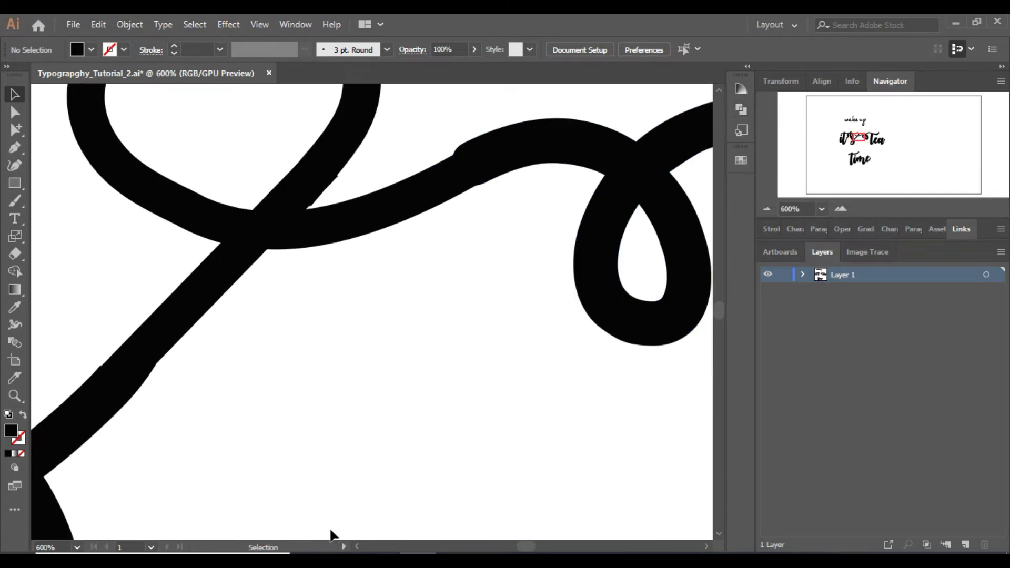
pyautogui.click(357, 550)
pyautogui.click(357, 550)
pyautogui.click(357, 550)
pyautogui.click(358, 550)
pyautogui.click(358, 550)
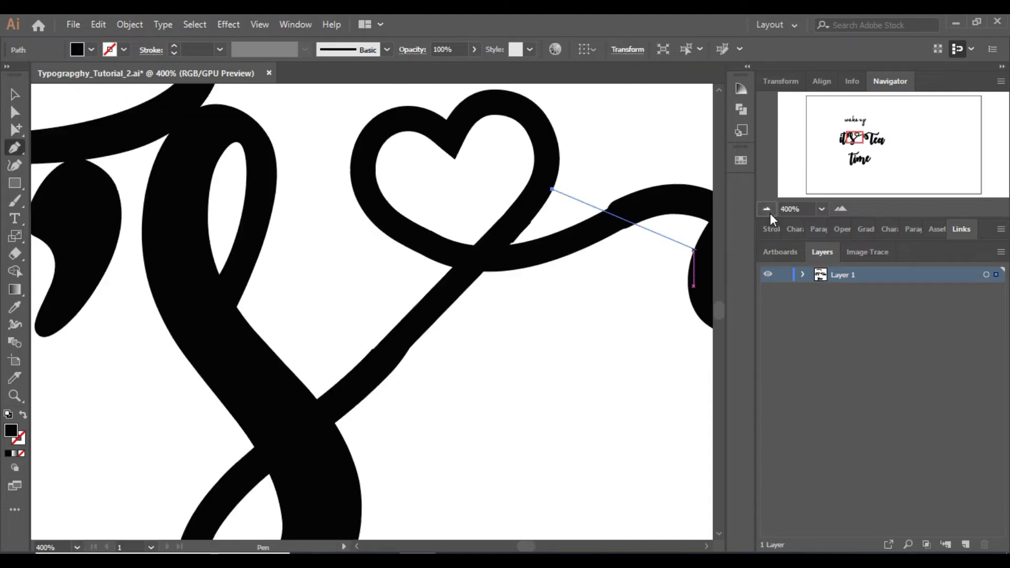
pyautogui.click(767, 211)
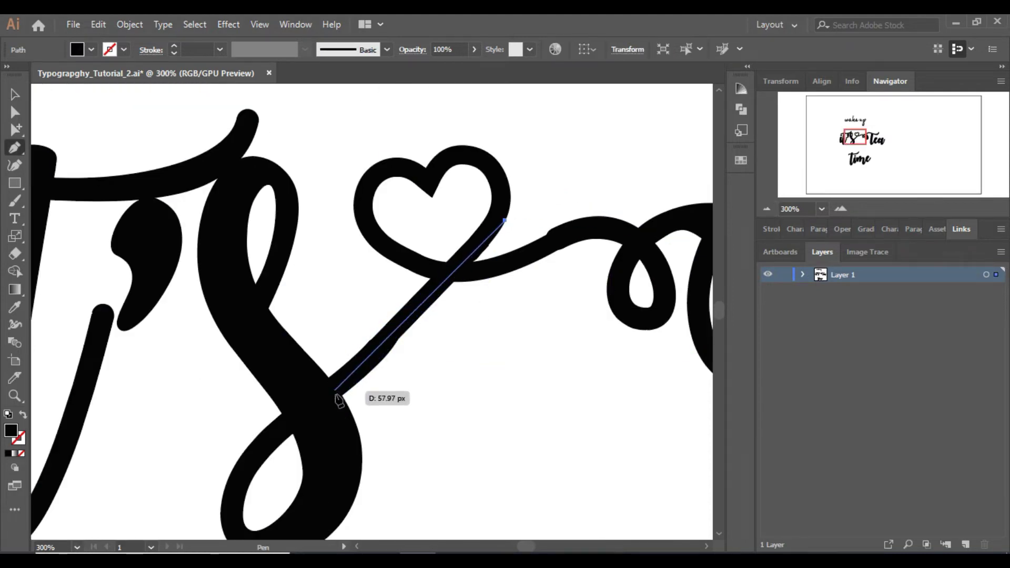
pyautogui.moveTo(335, 403); pyautogui.dragTo(193, 527)
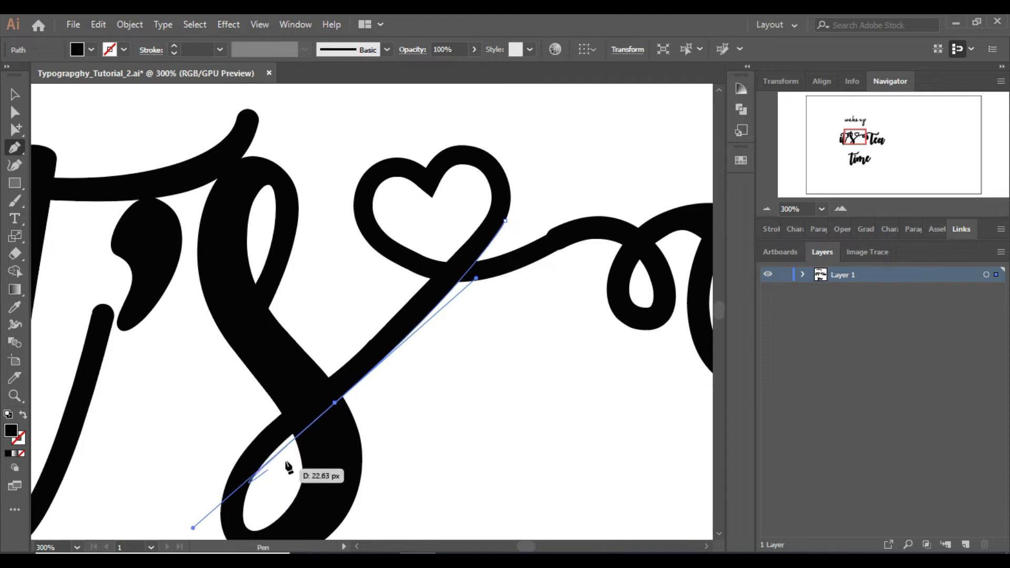
pyautogui.click(334, 403)
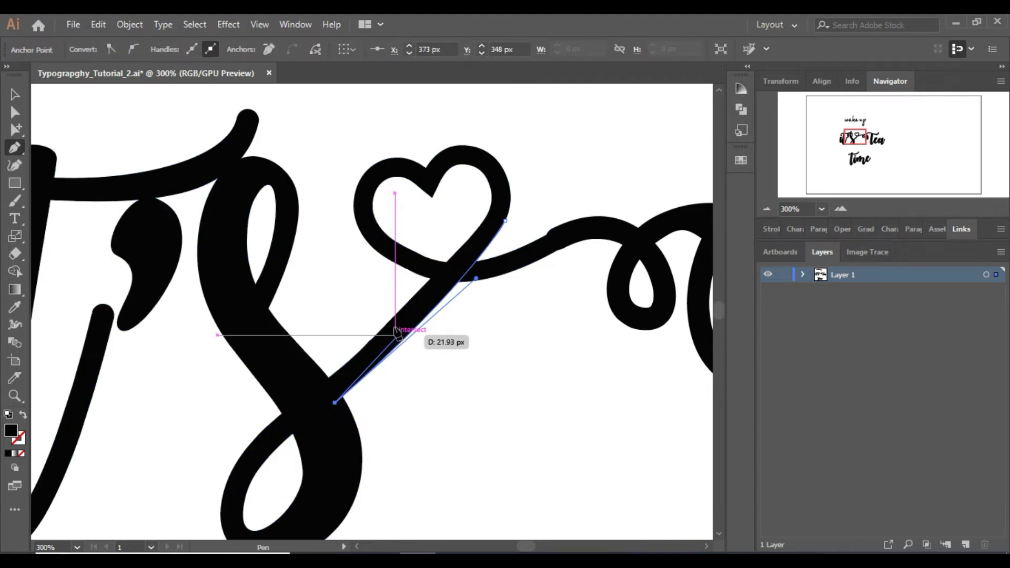
pyautogui.click(505, 219)
pyautogui.press('v')
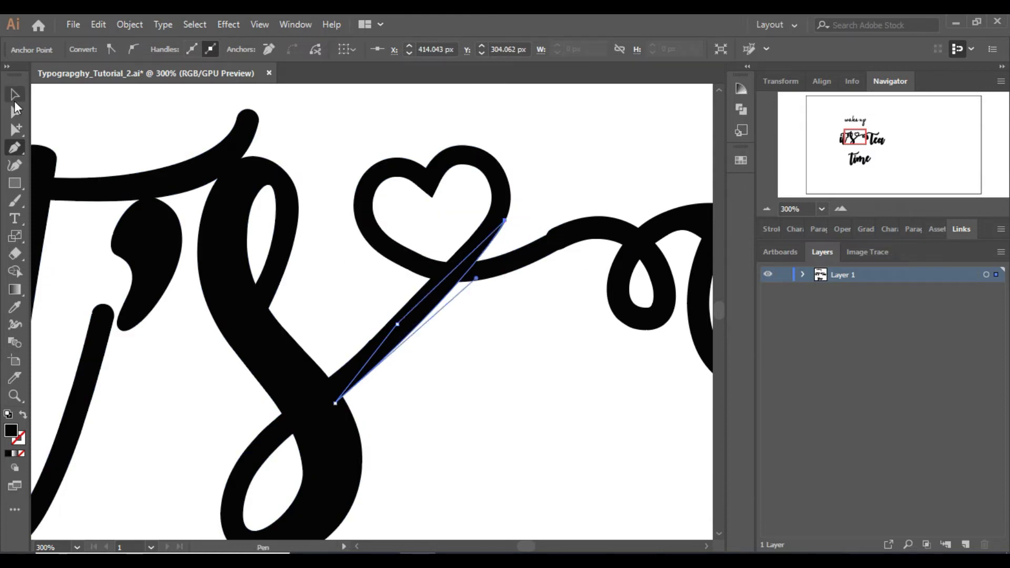
pyautogui.click(497, 334)
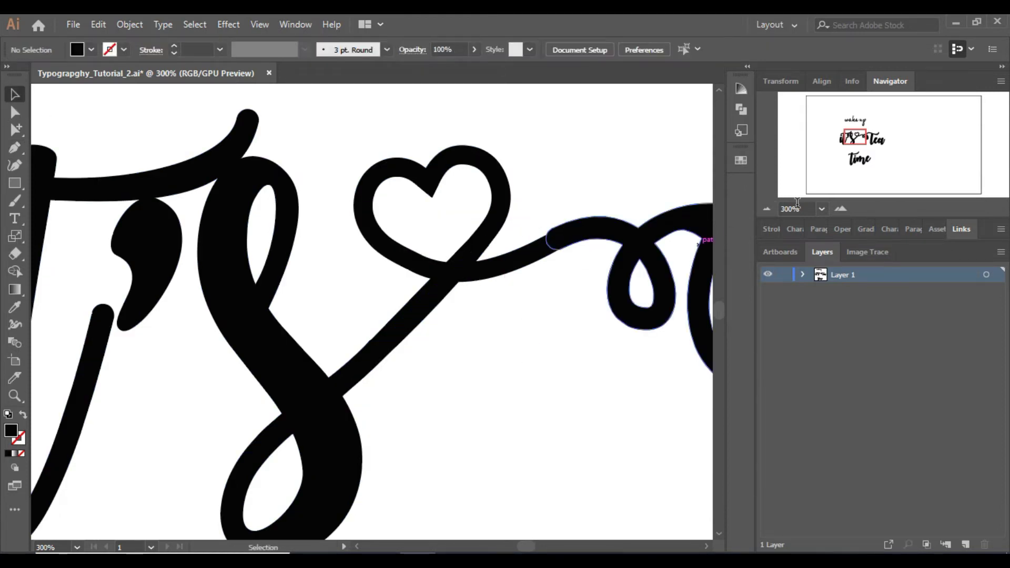
# Erase the rounded start of the "Tea" swash where it overlaps the end of the heart's curved connector
pyautogui.click(842, 211)
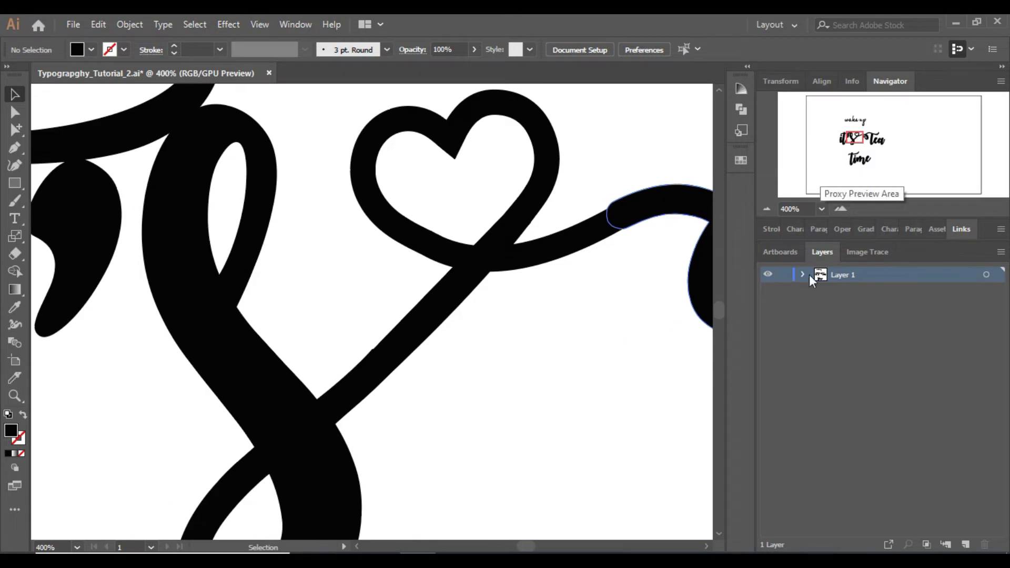
pyautogui.moveTo(703, 548); pyautogui.dragTo(704, 550)
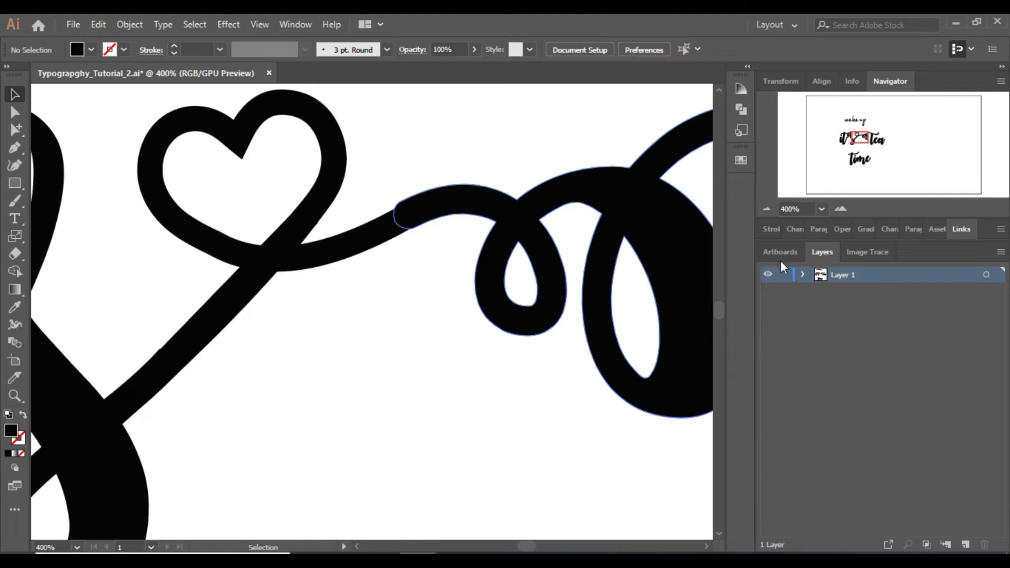
pyautogui.click(840, 209)
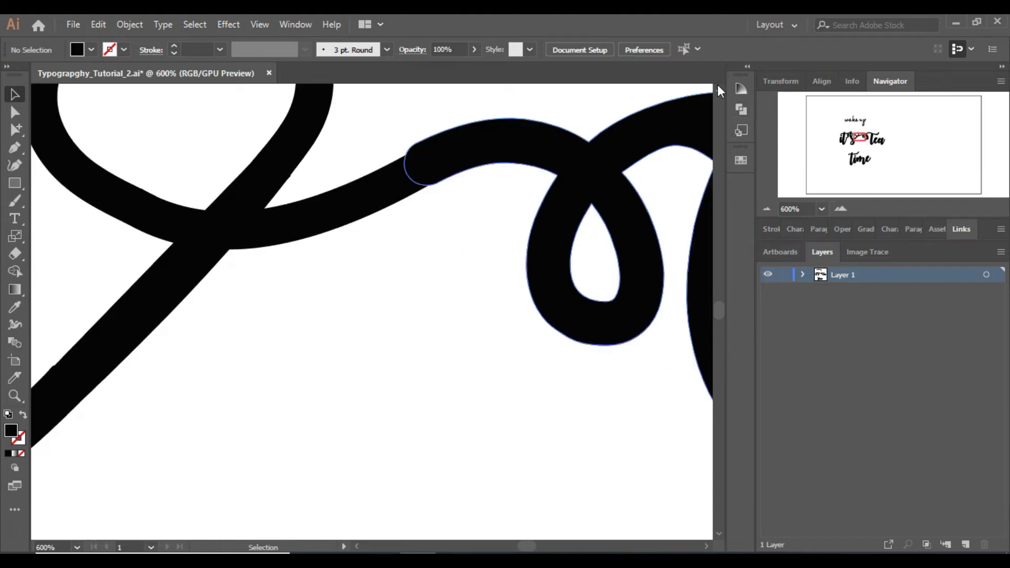
pyautogui.scroll(2, 717, 89)
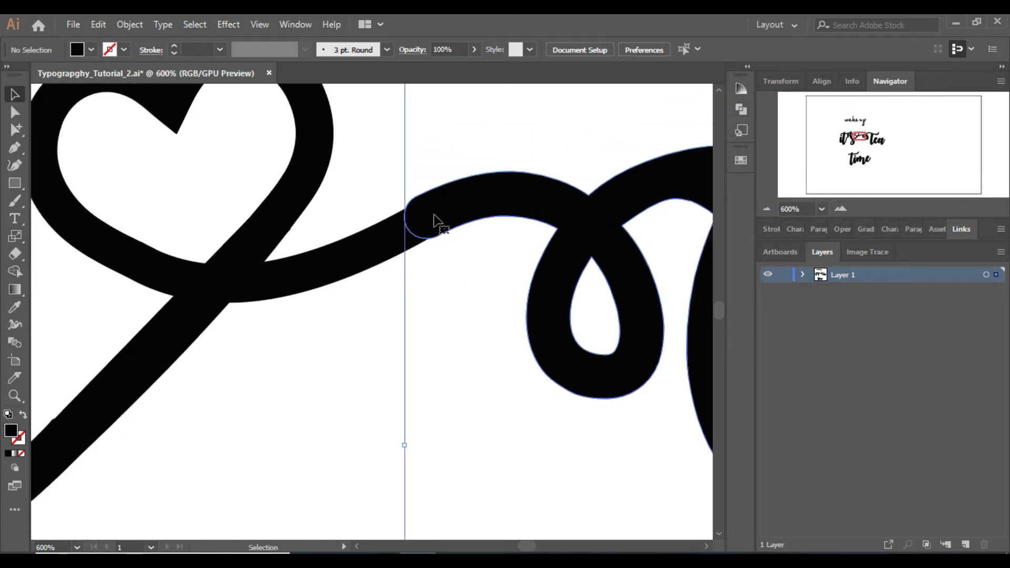
pyautogui.click(435, 220)
pyautogui.hotkey('shift', 'e')
pyautogui.moveTo(419, 270); pyautogui.dragTo(392, 234)
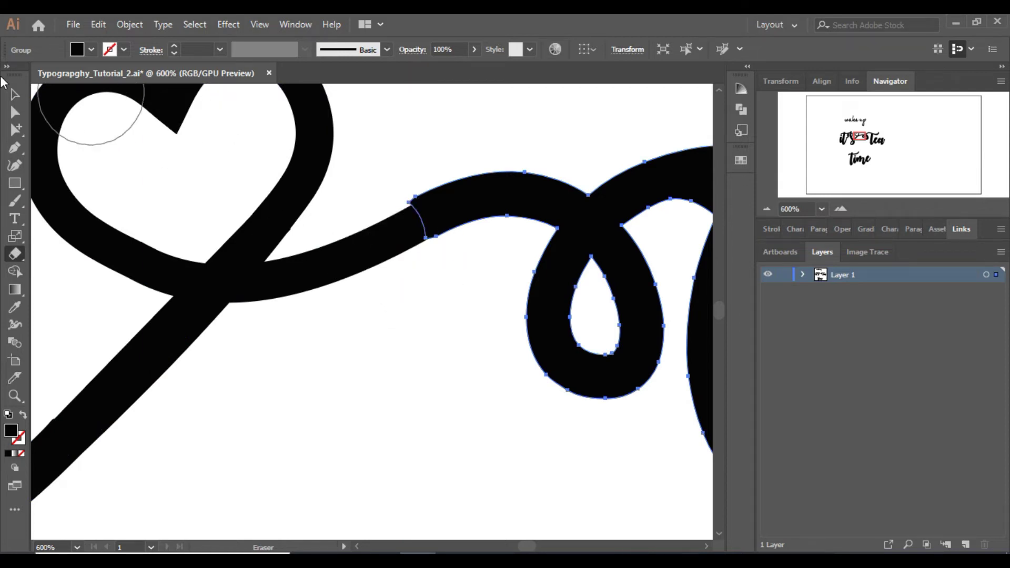
pyautogui.press('v')
pyautogui.click(392, 345)
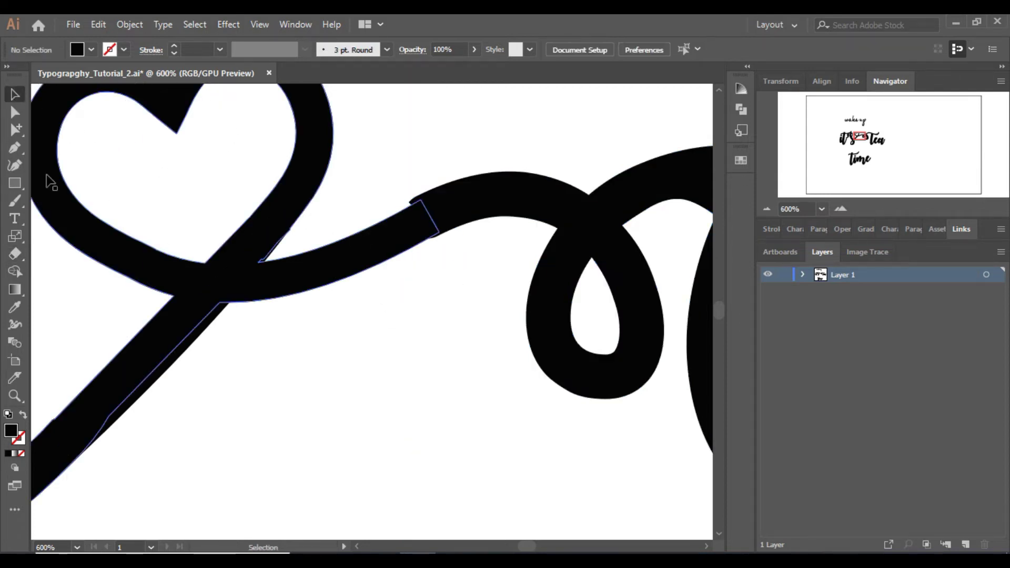
# Draw a closed four-sided-free triangular Pen patch over the upper edge of the joint between the heart connector and the "Tea" swash
pyautogui.click(12, 150)
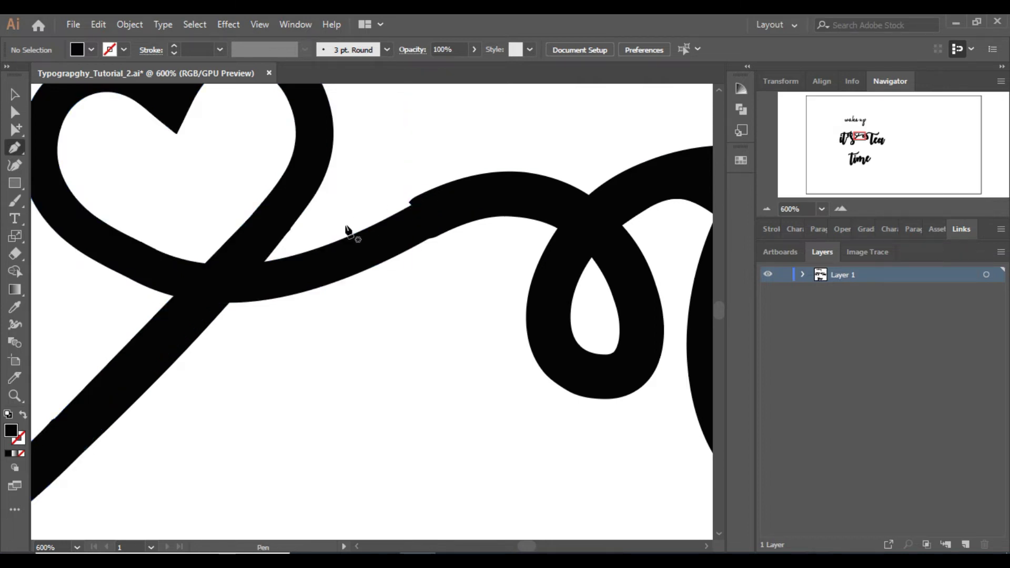
pyautogui.click(284, 257)
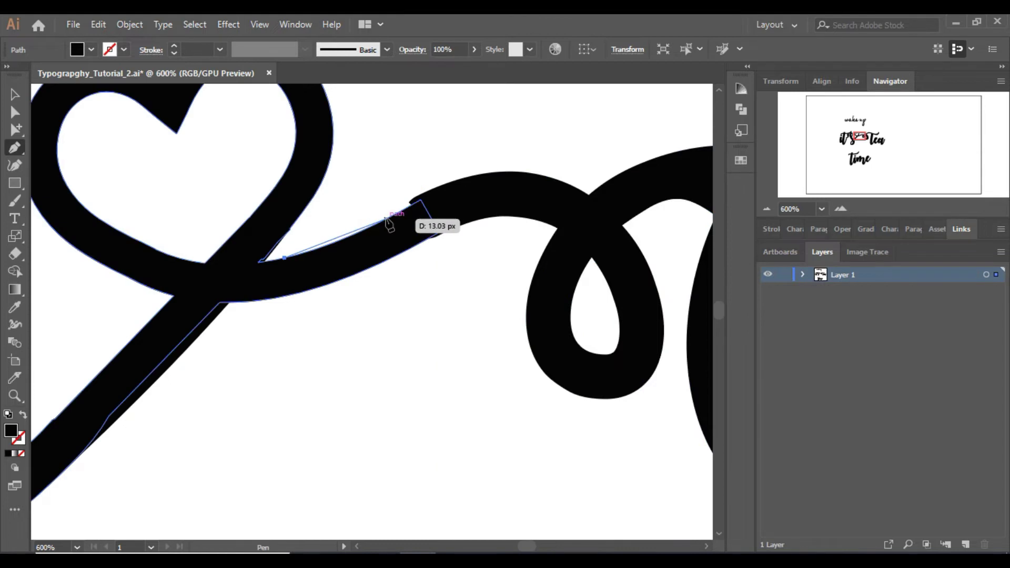
pyautogui.click(439, 185)
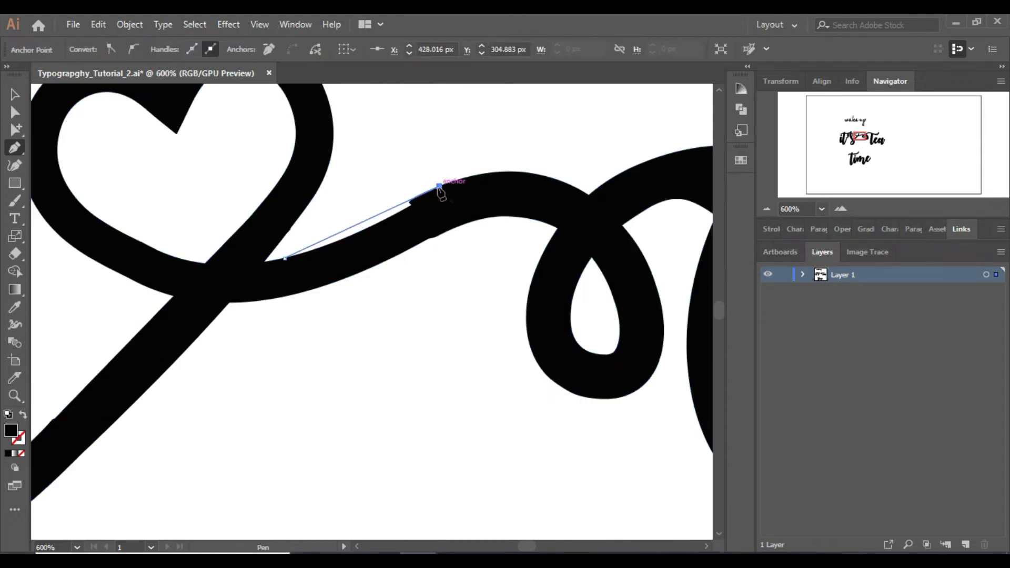
pyautogui.click(365, 245)
pyautogui.click(284, 258)
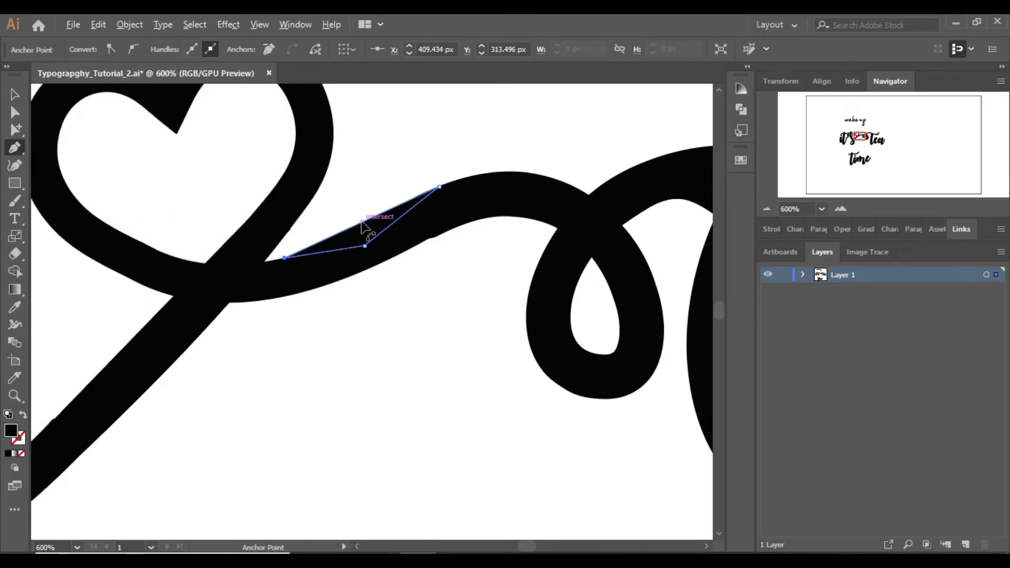
# Bend the triangular patch's upper edge inward so it follows the curve of the connector
pyautogui.moveTo(362, 225); pyautogui.dragTo(363, 223)
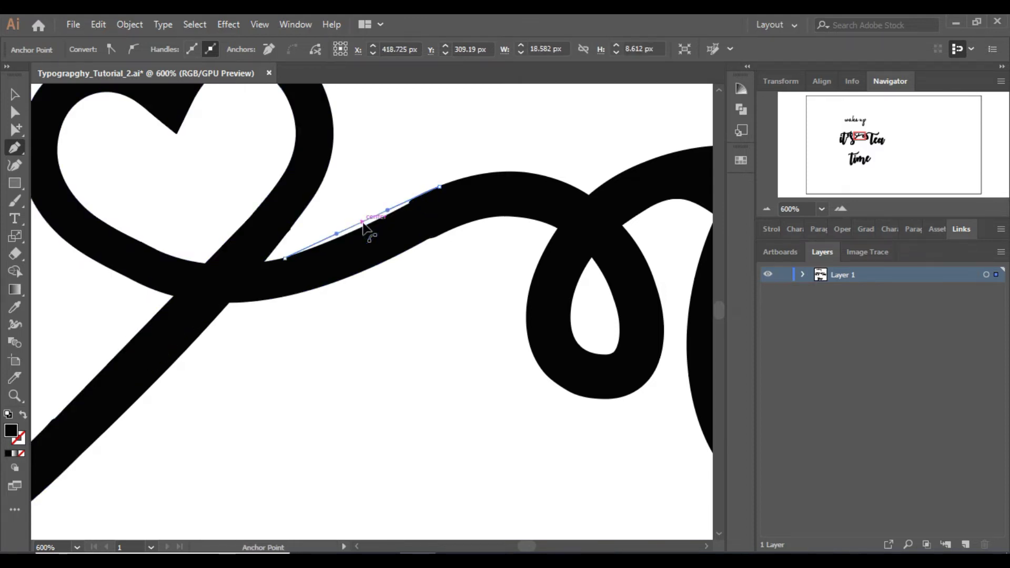
pyautogui.hotkey('ctrl', 'z')
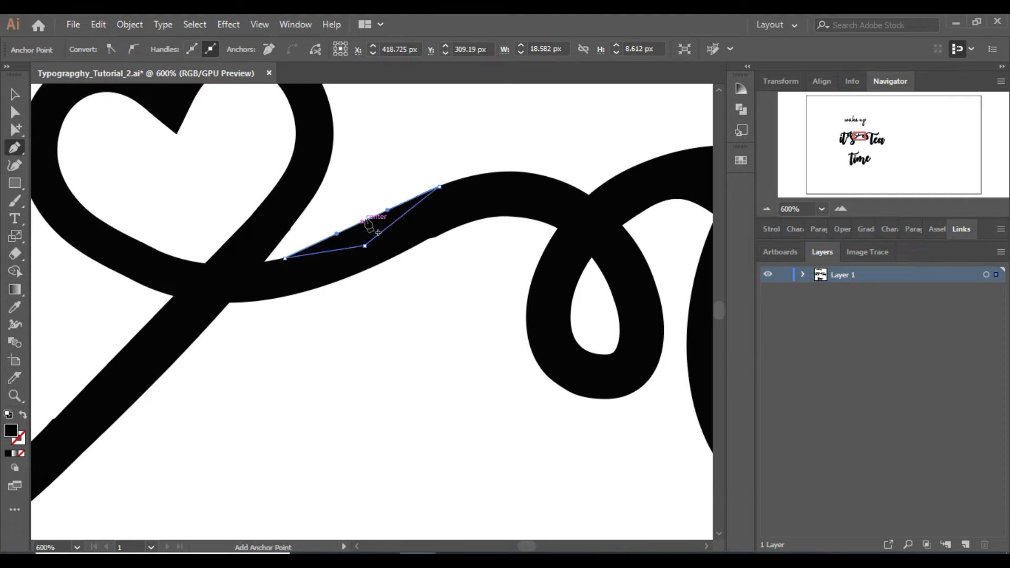
pyautogui.click(840, 208)
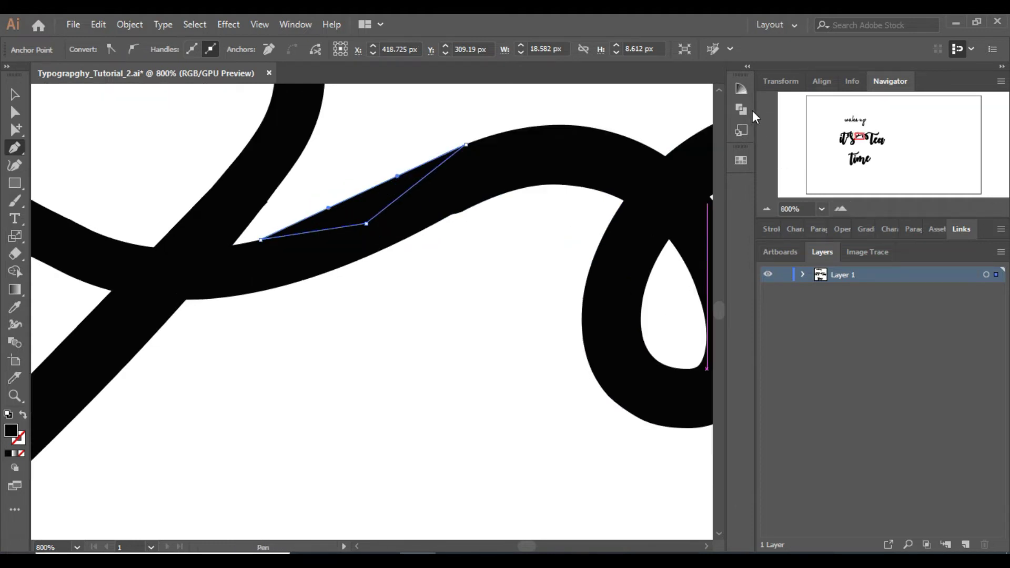
pyautogui.click(718, 89)
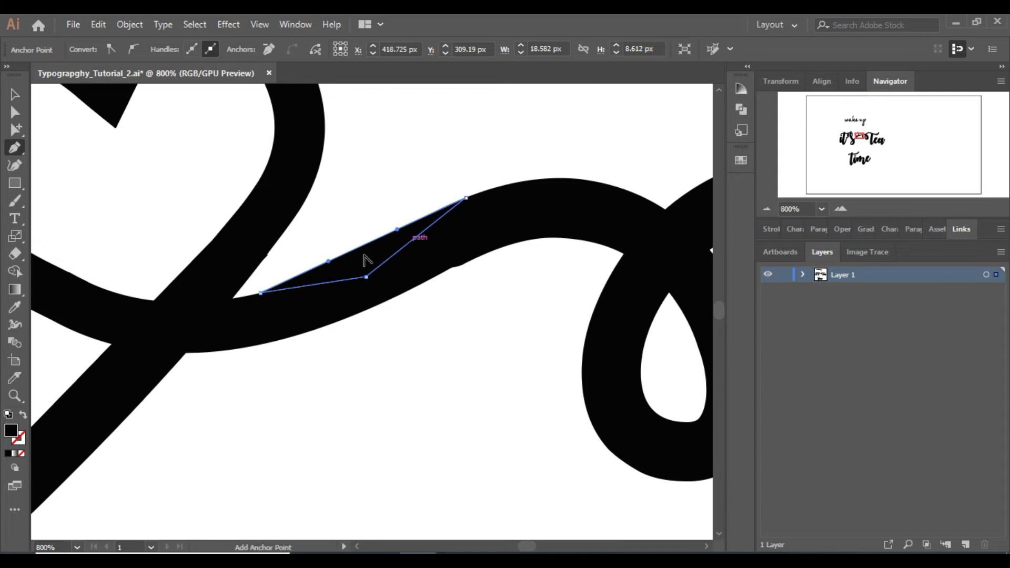
pyautogui.moveTo(368, 242); pyautogui.dragTo(359, 256)
# Erase the protruding upper corner of the "Tea" swash at its joint with the heart connector
pyautogui.press('v')
pyautogui.click(473, 232)
pyautogui.click(19, 254)
pyautogui.click(422, 215)
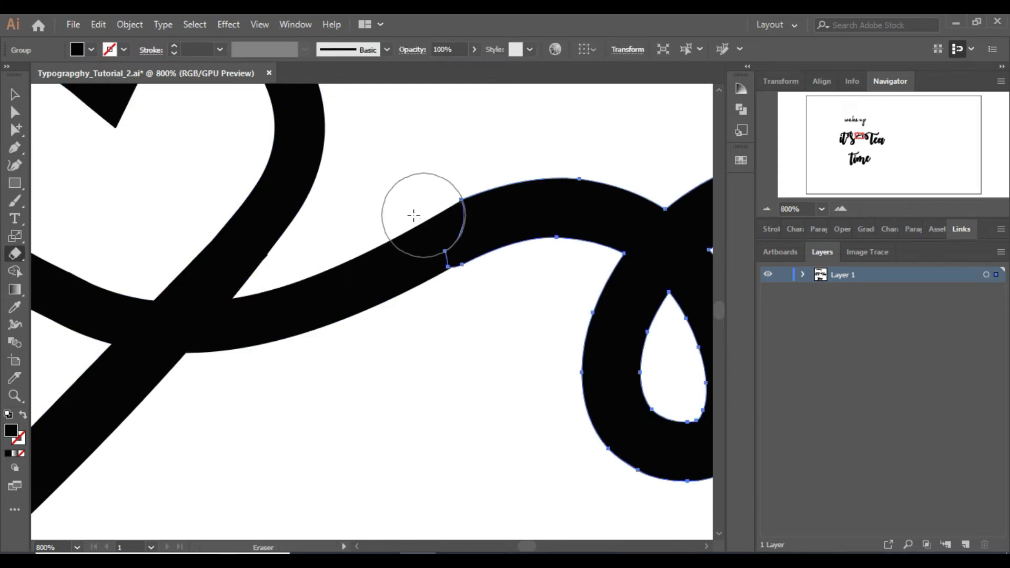
pyautogui.click(15, 94)
pyautogui.click(519, 370)
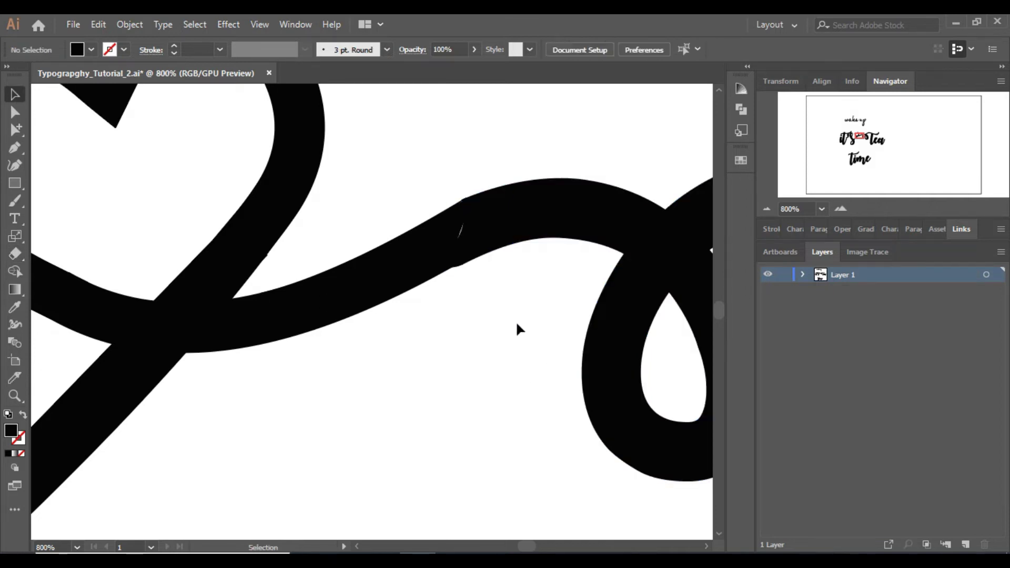
# Draw a closed black Pen patch over the lower edge of the swash joint to smooth it and fill the gap inside
pyautogui.click(15, 147)
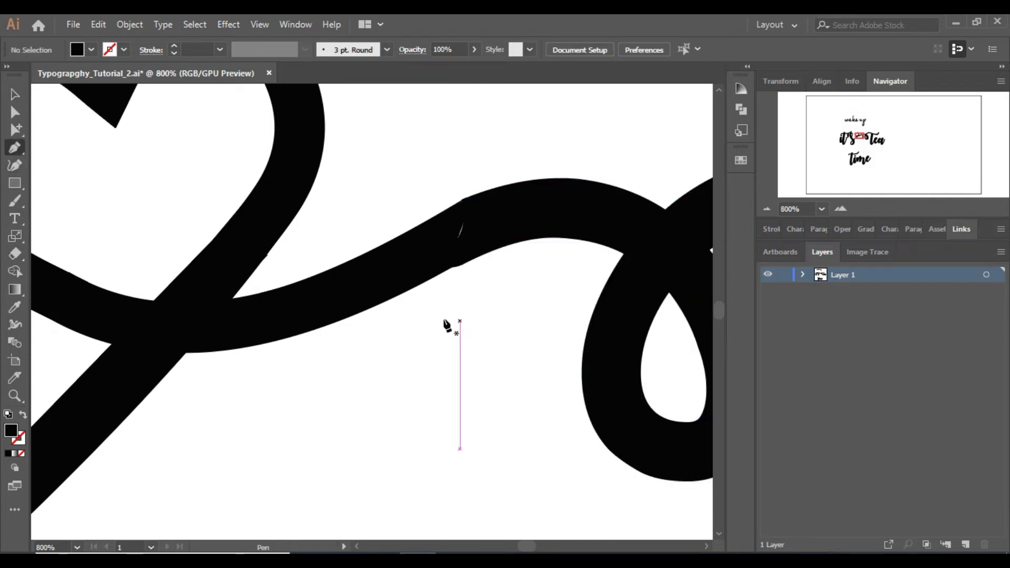
pyautogui.click(508, 244)
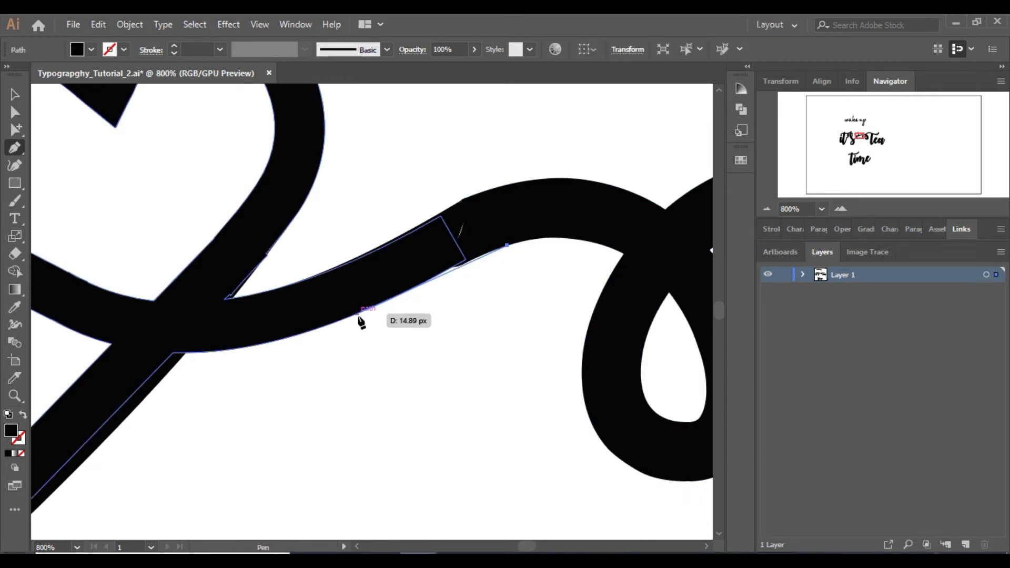
pyautogui.moveTo(357, 313); pyautogui.dragTo(465, 210)
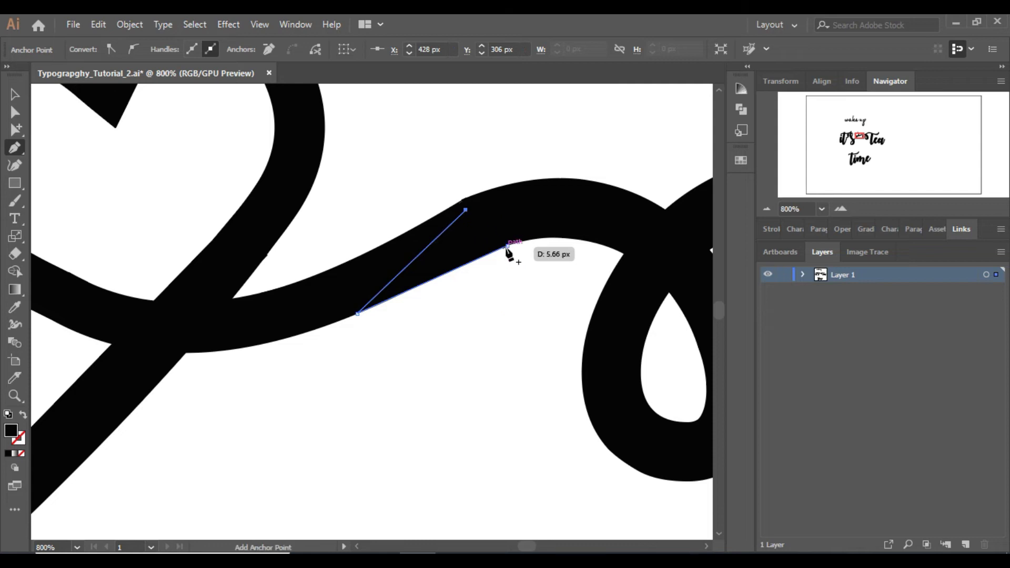
pyautogui.click(506, 246)
pyautogui.click(14, 95)
pyautogui.click(364, 362)
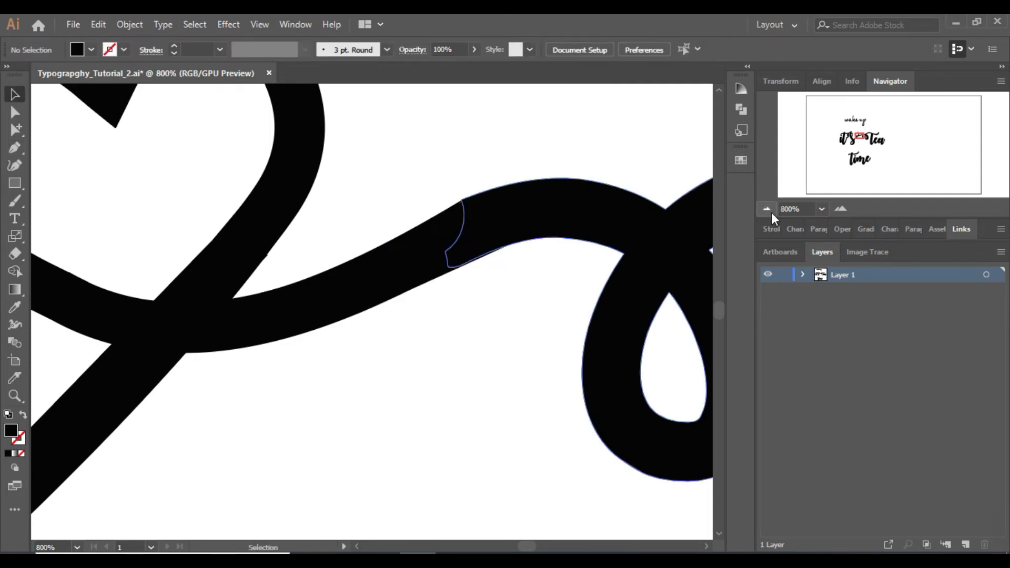
# Scale the word "time" down slightly
pyautogui.click(771, 212)
pyautogui.click(771, 212)
pyautogui.click(771, 213)
pyautogui.click(771, 213)
pyautogui.click(770, 212)
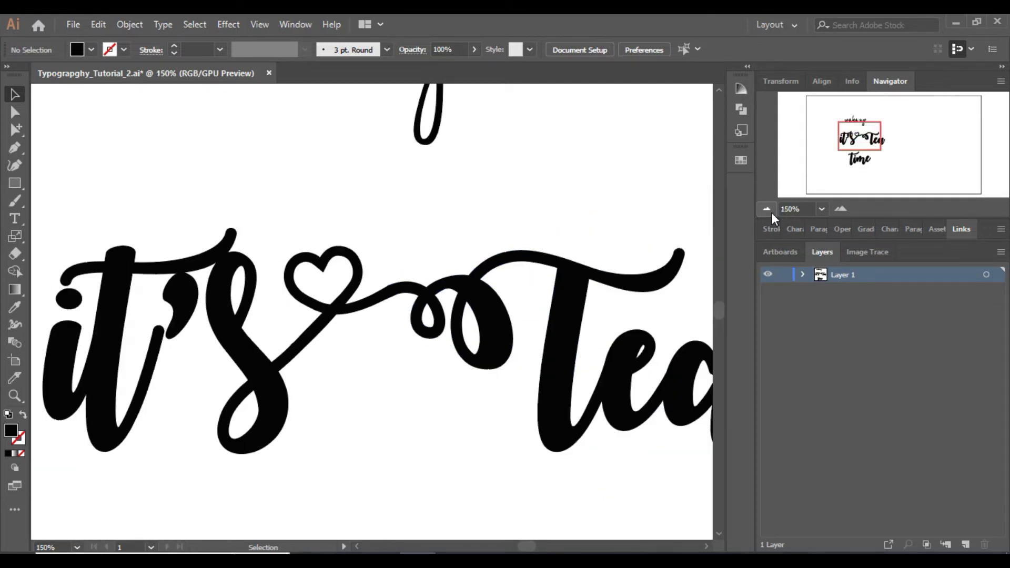
pyautogui.click(771, 212)
pyautogui.click(770, 212)
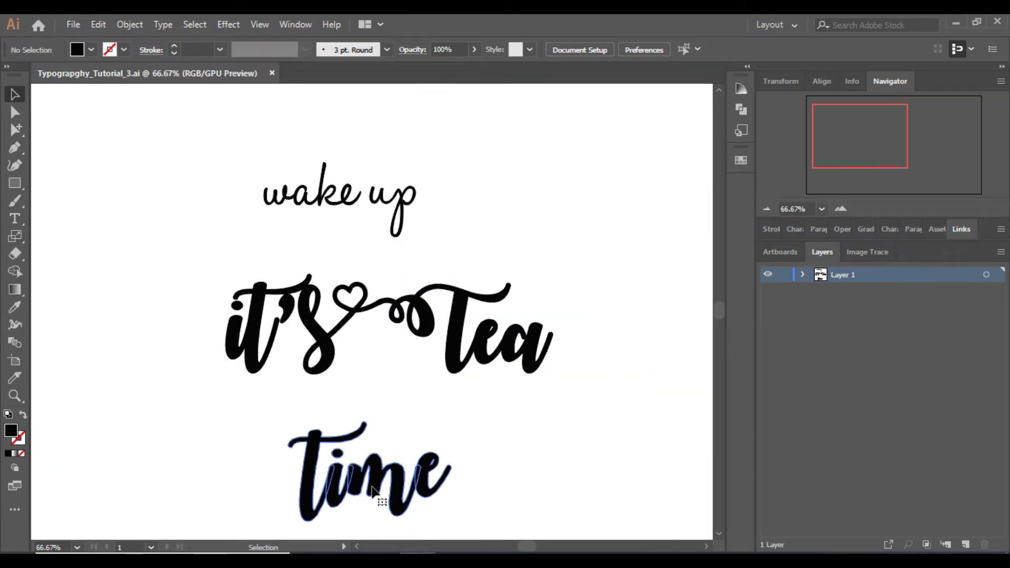
pyautogui.click(383, 501)
pyautogui.moveTo(448, 471); pyautogui.dragTo(437, 462)
# Move the word "time" up and slightly right so it sits close beneath "it's Tea"
pyautogui.hotkey('shift', 'Up')
pyautogui.hotkey('shift', 'Up')
pyautogui.hotkey('shift', 'Up')
pyautogui.hotkey('shift', 'Up')
pyautogui.hotkey('shift', 'Up')
pyautogui.hotkey('shift', 'Up')
pyautogui.hotkey('shift', 'Up')
pyautogui.hotkey('shift', 'Up')
pyautogui.hotkey('shift', 'Right')
pyautogui.hotkey('shift', 'Right')
pyautogui.hotkey('shift', 'Right')
pyautogui.hotkey('shift', 'Up')
pyautogui.hotkey('shift', 'Up')
pyautogui.hotkey('shift', 'Up')
pyautogui.hotkey('shift', 'Up')
pyautogui.hotkey('shift', 'Up')
pyautogui.press('Right')
pyautogui.press('Right')
pyautogui.press('Right')
pyautogui.press('Right')
pyautogui.press('Up')
pyautogui.press('Up')
pyautogui.press('Up')
pyautogui.press('Up')
pyautogui.click(551, 383)
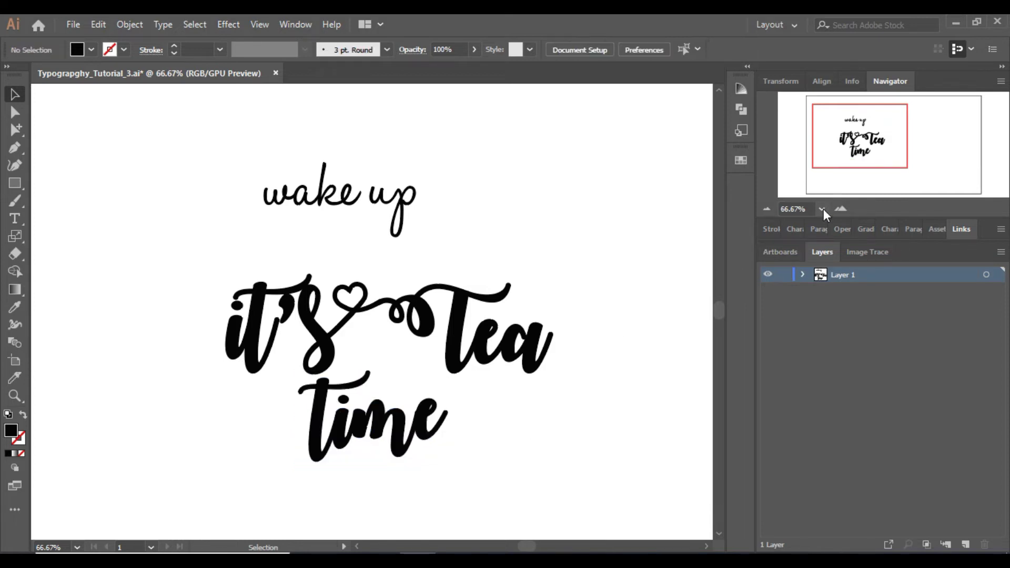
pyautogui.click(841, 209)
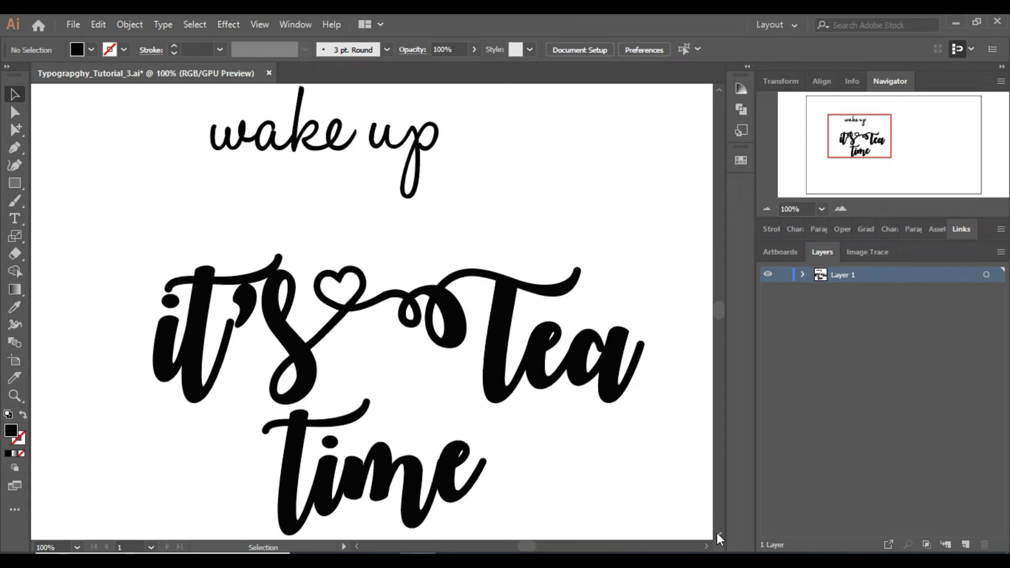
# Unite the "it's" and "Tea" lettering with the heart swash and its patches into one shape
pyautogui.scroll(-3, 716, 532)
pyautogui.click(500, 322)
pyautogui.moveTo(139, 185); pyautogui.dragTo(608, 324)
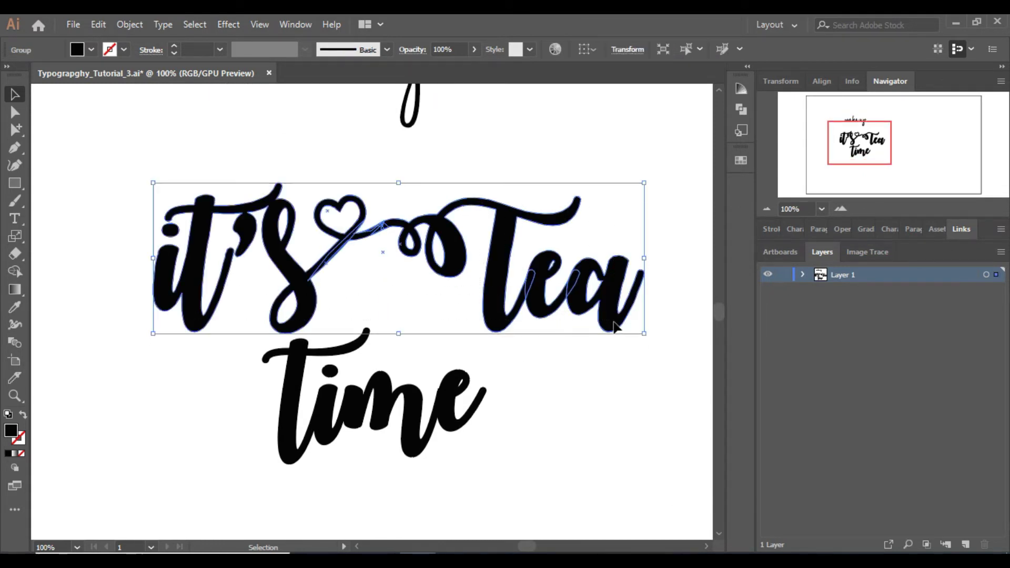
pyautogui.click(740, 110)
pyautogui.click(568, 122)
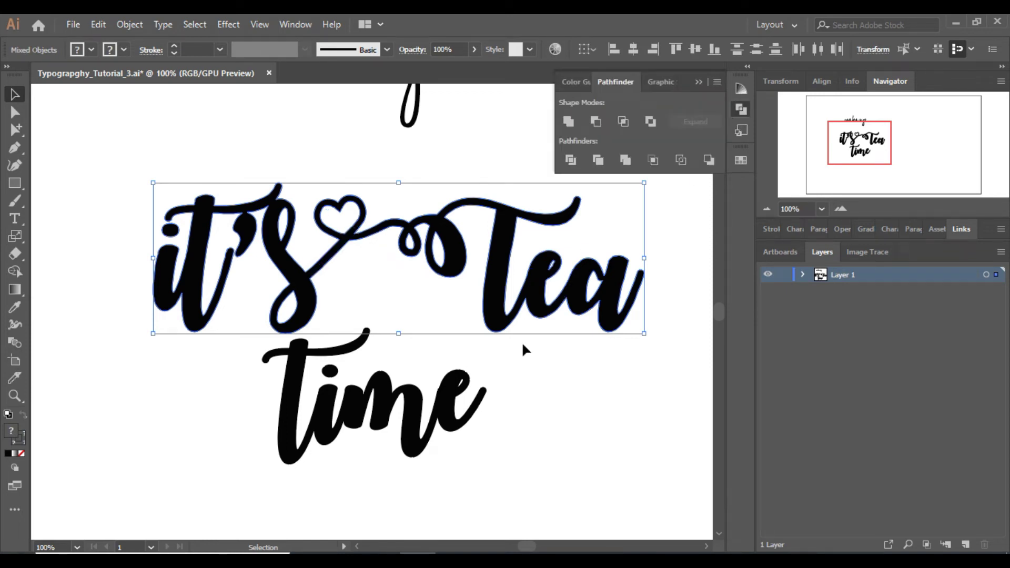
# Move the united "it's Tea" lettering left and down so it sits closer to the word "time"
pyautogui.click(555, 396)
pyautogui.moveTo(490, 299); pyautogui.dragTo(445, 332)
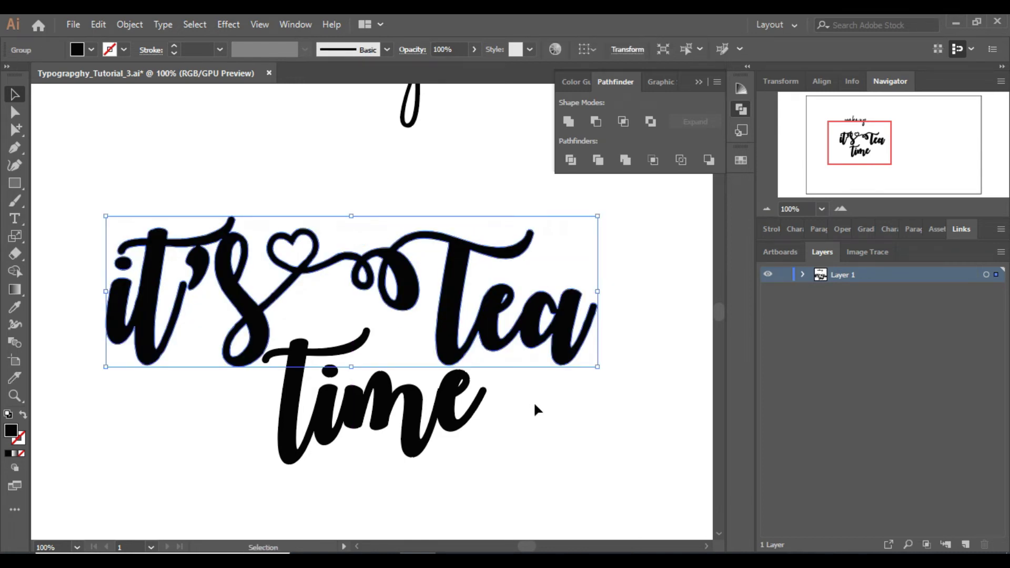
pyautogui.click(533, 443)
# Nudge the word "time" down and to the right so it clears the letters of "it's Tea"
pyautogui.click(445, 423)
pyautogui.press('Down')
pyautogui.press('Right')
pyautogui.press('Right')
pyautogui.press('Right')
pyautogui.press('Down')
pyautogui.press('Down')
pyautogui.click(506, 435)
# Scale "wake up" down slightly and move it down to sit close above "it's Tea"
pyautogui.click(767, 209)
pyautogui.click(767, 209)
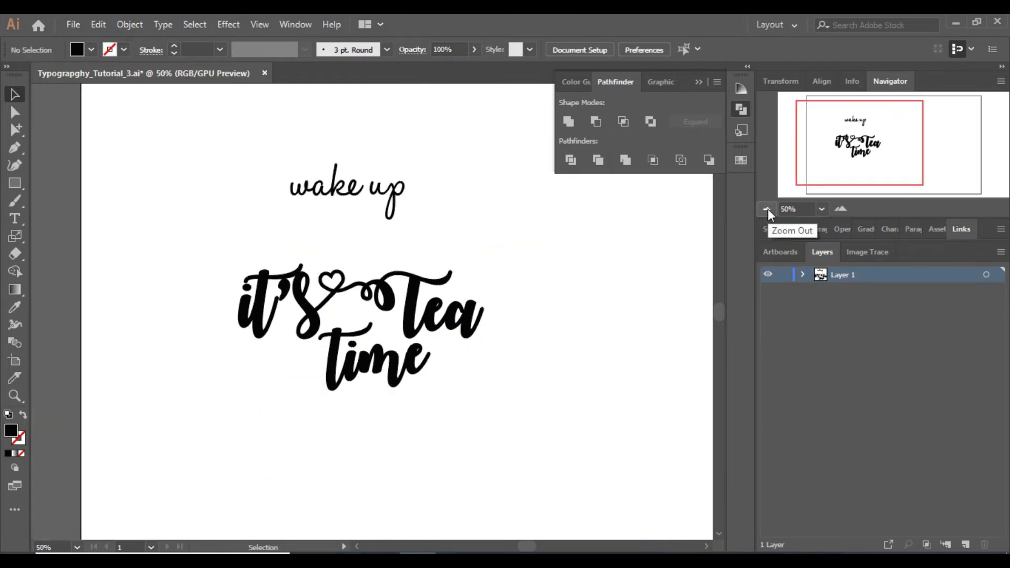
pyautogui.click(406, 190)
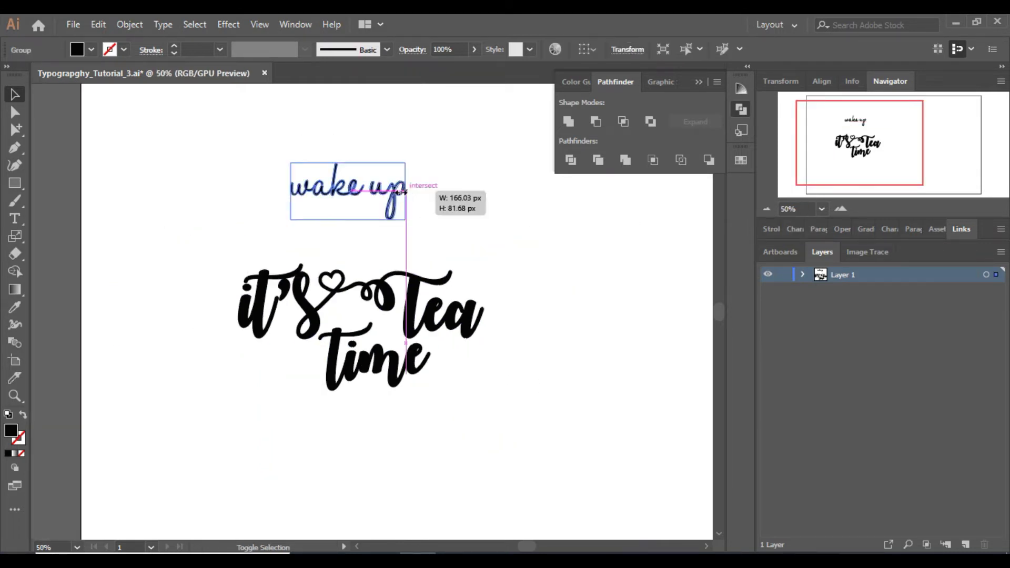
pyautogui.click(402, 192)
pyautogui.moveTo(383, 191); pyautogui.dragTo(375, 242)
pyautogui.click(421, 236)
# Rotate all the words together slightly counterclockwise
pyautogui.moveTo(464, 416); pyautogui.dragTo(316, 237)
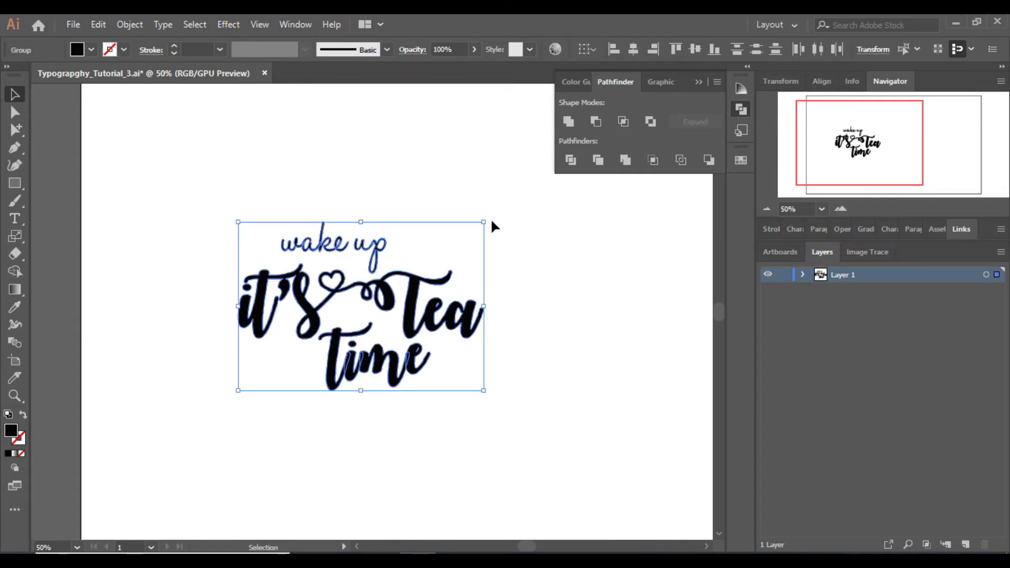
pyautogui.moveTo(487, 218); pyautogui.dragTo(483, 213)
pyautogui.click(546, 330)
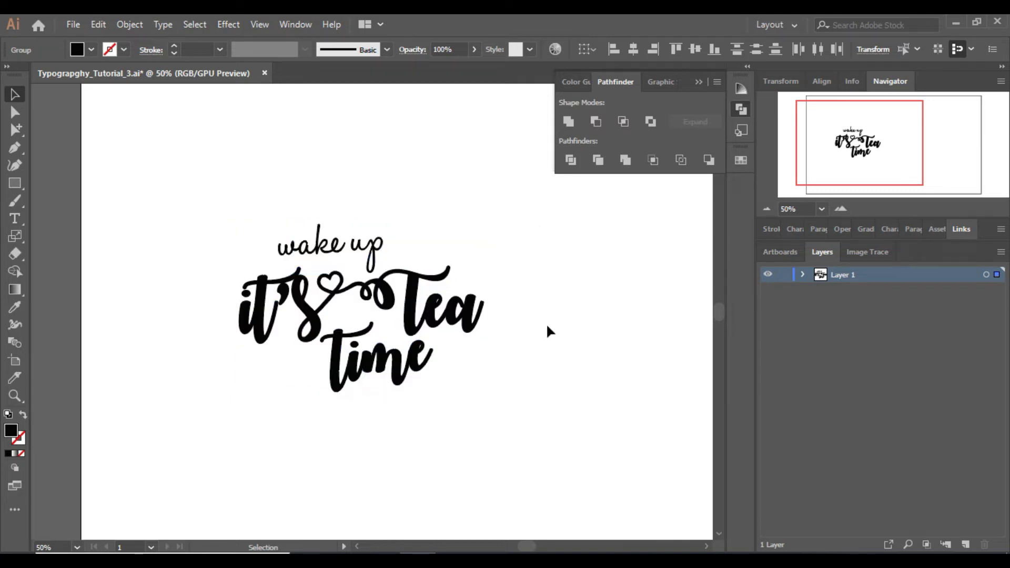
# Scale "wake up" down further and nudge it down toward the heart swash
pyautogui.click(383, 246)
pyautogui.moveTo(383, 246); pyautogui.dragTo(363, 247)
pyautogui.press('Down')
pyautogui.press('Down')
pyautogui.press('Down')
pyautogui.press('Down')
pyautogui.press('Down')
pyautogui.click(583, 330)
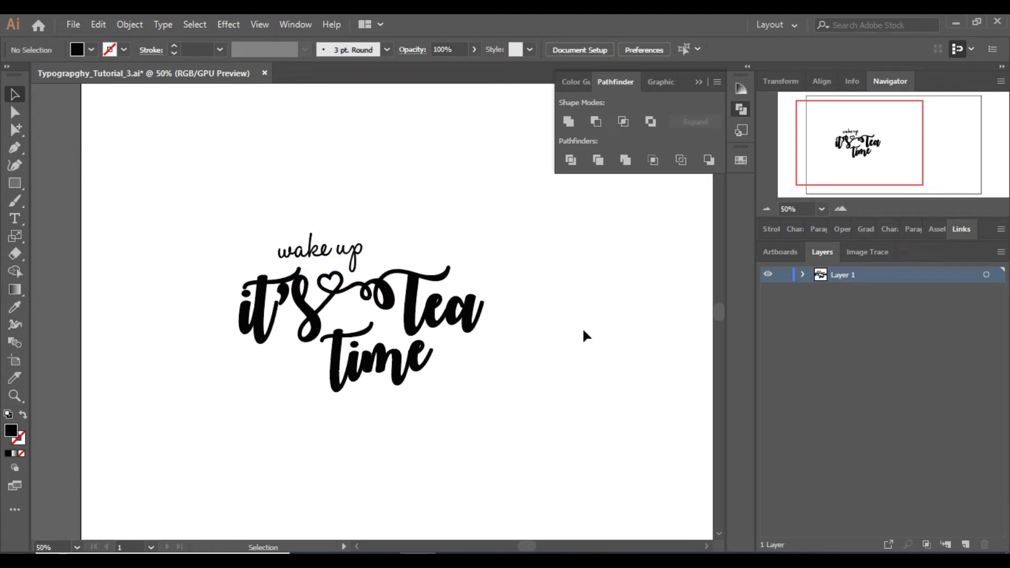
# Move the word "time" up and left so it tucks in beneath the heart swash
pyautogui.click(422, 358)
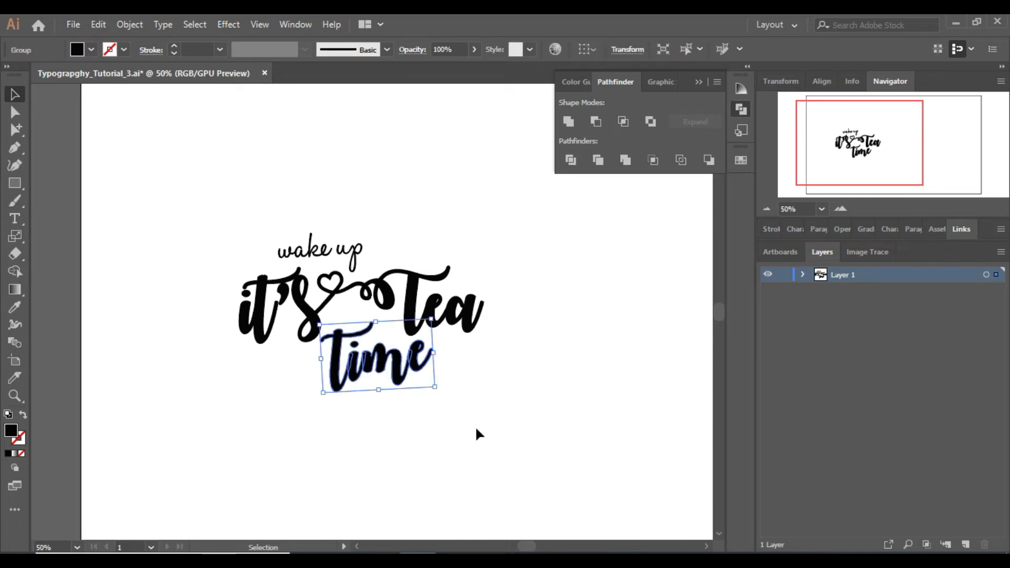
pyautogui.click(476, 429)
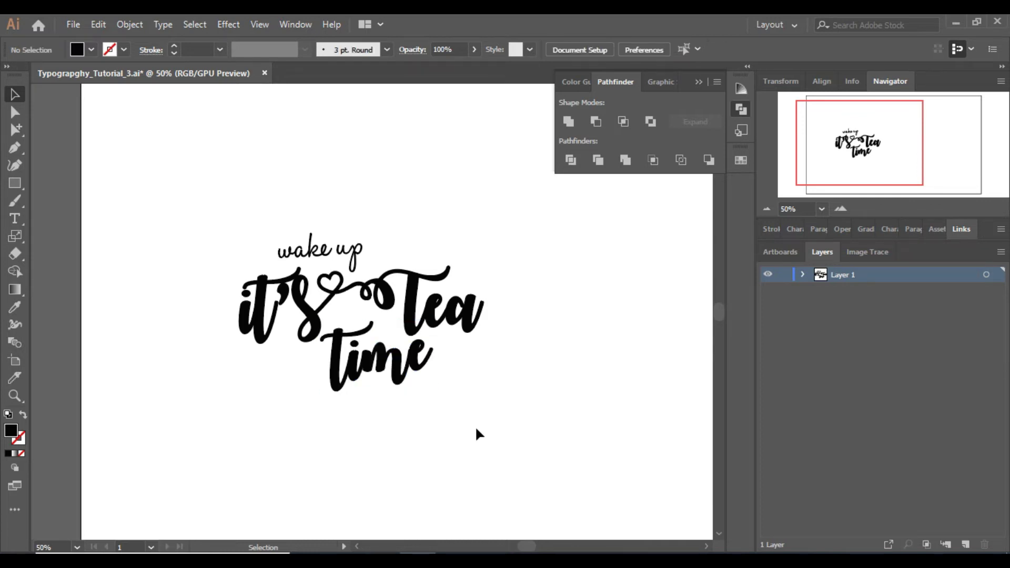
pyautogui.click(840, 209)
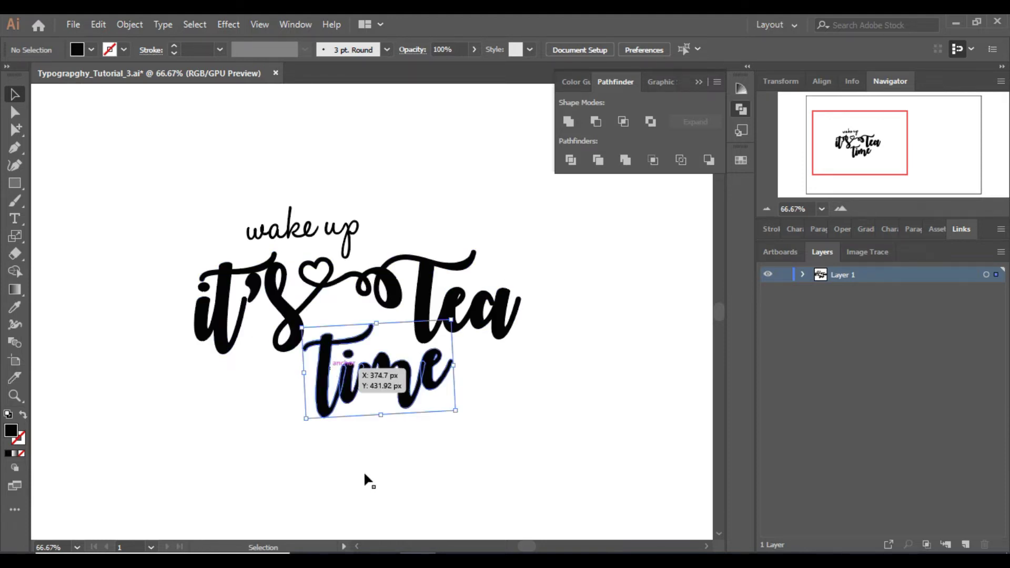
pyautogui.press('Up')
pyautogui.press('Up')
pyautogui.press('Up')
pyautogui.press('Up')
pyautogui.press('Left')
pyautogui.press('Left')
pyautogui.press('Left')
pyautogui.press('Left')
pyautogui.press('Up')
pyautogui.press('Up')
pyautogui.press('Up')
# Scale the word "time" down slightly and nudge it left and down against the "s" of "it's"
pyautogui.press('Left')
pyautogui.press('Left')
pyautogui.press('Left')
pyautogui.press('Left')
pyautogui.press('Left')
pyautogui.moveTo(448, 402); pyautogui.dragTo(436, 397)
pyautogui.press('Left')
pyautogui.press('Left')
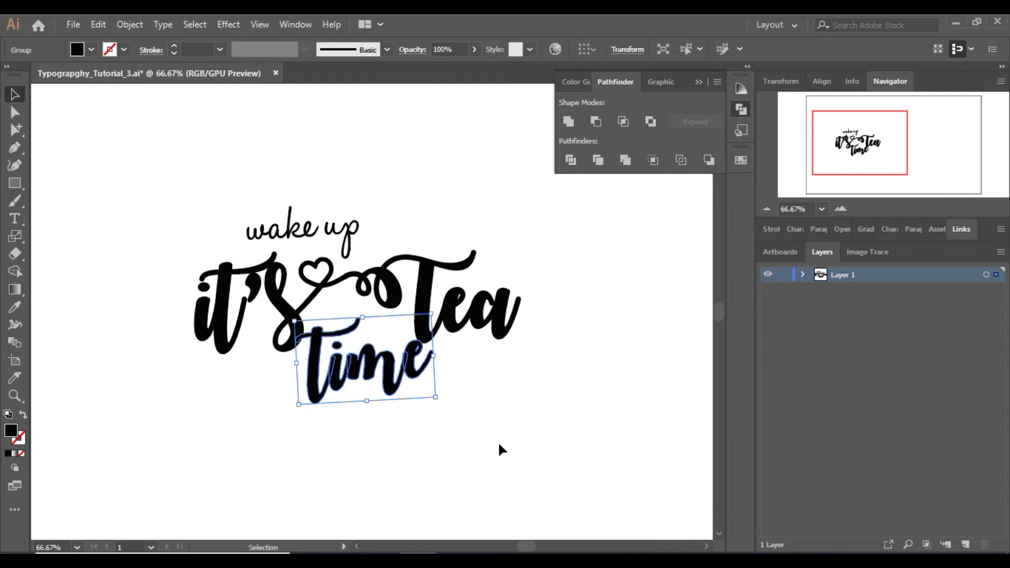
pyautogui.press('Down')
pyautogui.press('Left')
pyautogui.click(497, 449)
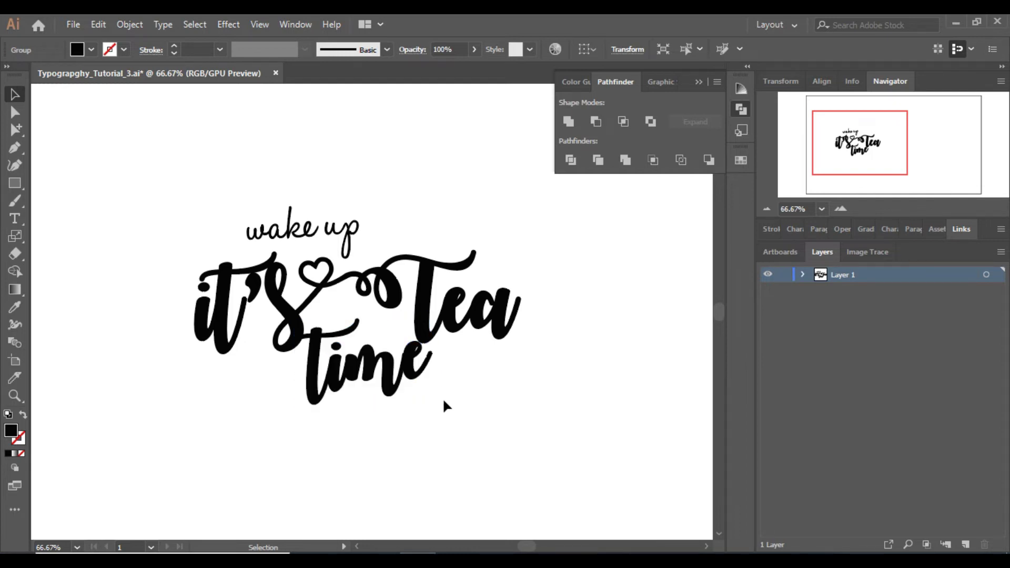
pyautogui.doubleClick(420, 376)
pyautogui.click(427, 391)
pyautogui.click(427, 392)
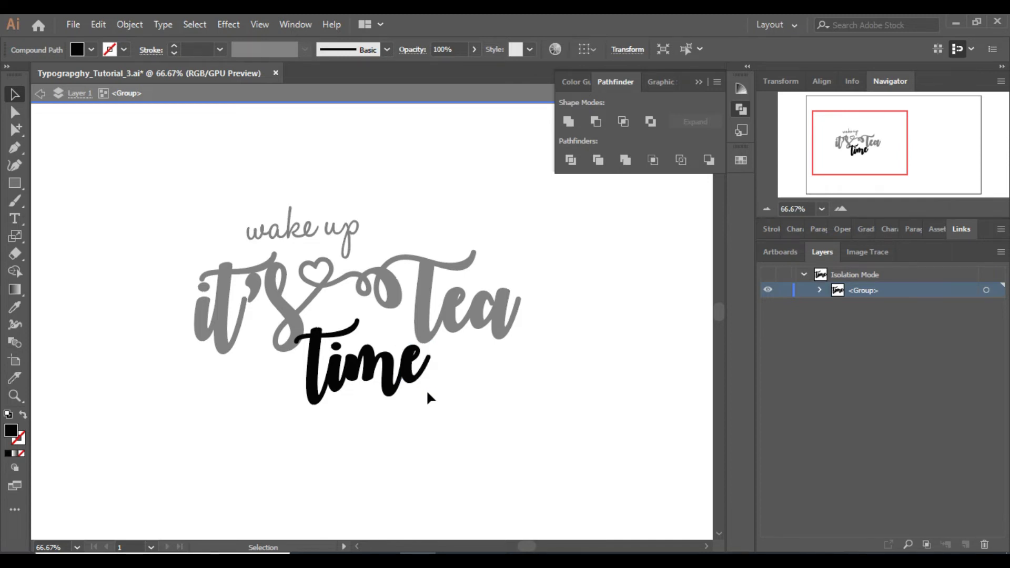
pyautogui.doubleClick(471, 371)
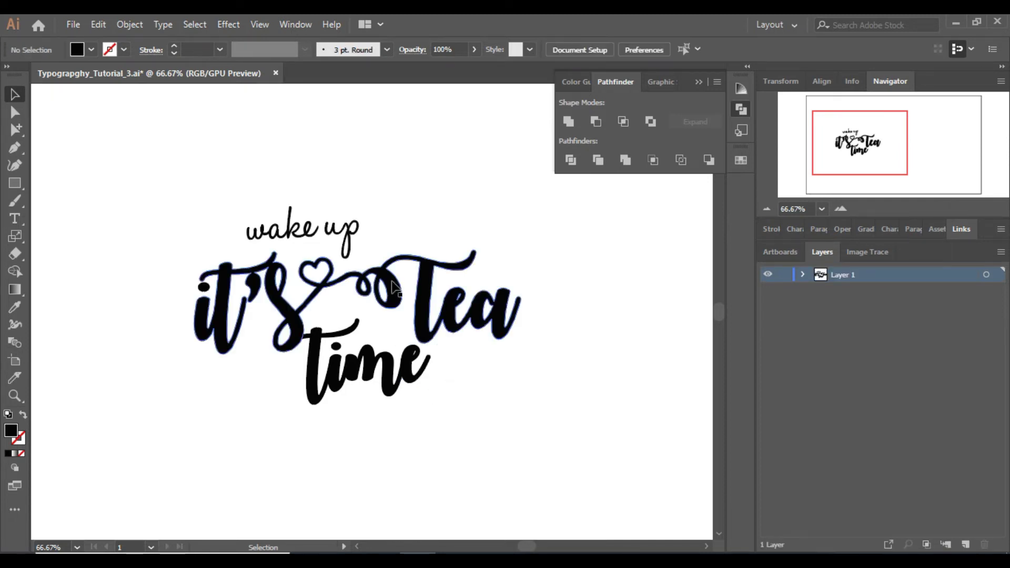
# Nudge "wake up" right and slightly up so it sits centrally above the heart swash
pyautogui.click(356, 224)
pyautogui.press('Right')
pyautogui.press('Right')
pyautogui.press('Right')
pyautogui.press('Right')
pyautogui.press('Right')
pyautogui.press('Right')
pyautogui.press('Right')
pyautogui.press('Right')
pyautogui.press('Right')
pyautogui.press('Right')
pyautogui.press('Right')
pyautogui.press('Right')
pyautogui.press('Right')
pyautogui.press('Right')
pyautogui.press('Right')
pyautogui.press('Right')
pyautogui.press('Right')
pyautogui.press('Right')
pyautogui.press('Right')
pyautogui.press('Right')
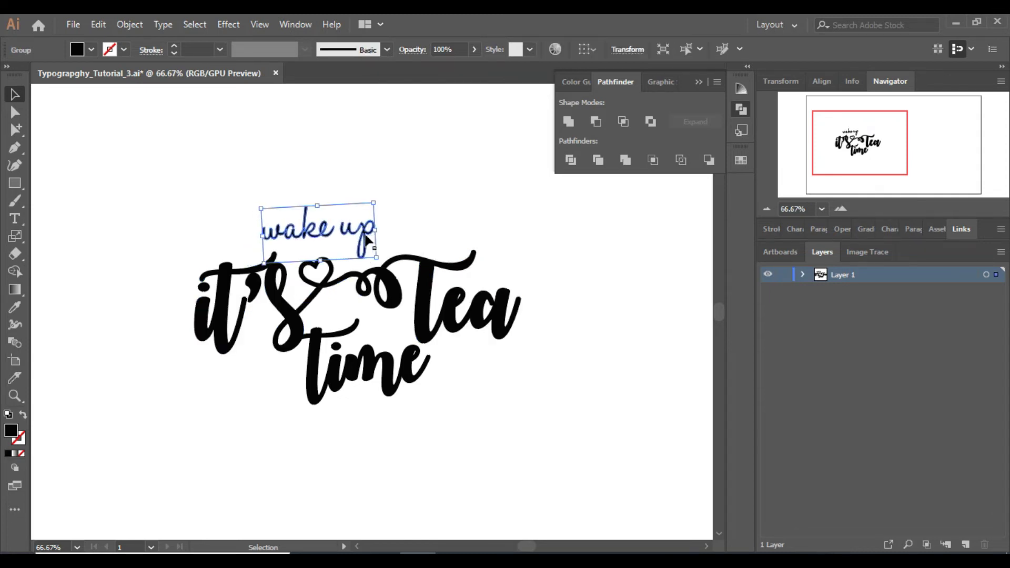
pyautogui.press('Right')
pyautogui.press('Right')
pyautogui.press('Right')
pyautogui.press('Up')
pyautogui.press('Up')
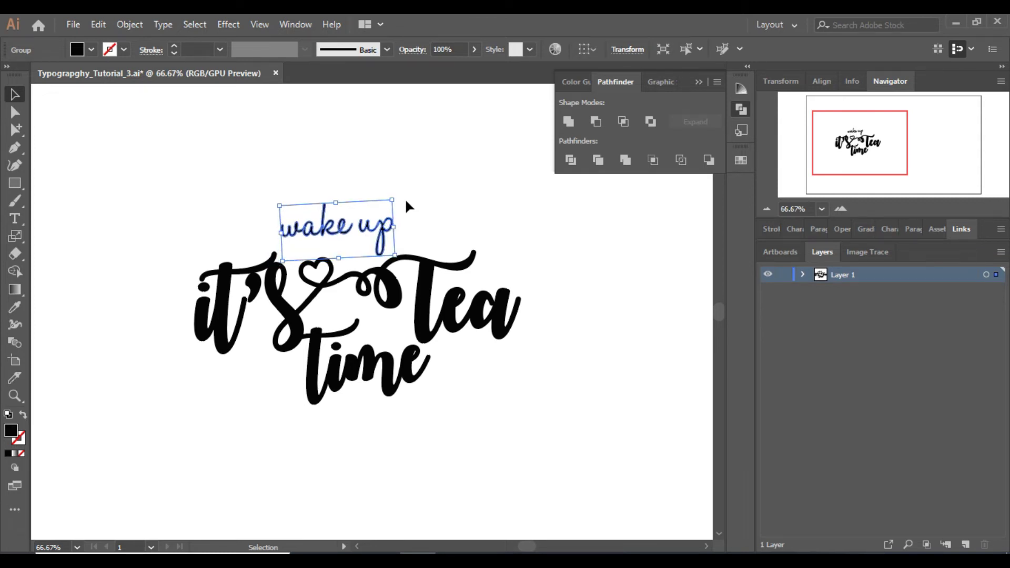
pyautogui.press('Right')
pyautogui.press('Right')
pyautogui.press('Right')
pyautogui.press('Right')
pyautogui.press('Right')
pyautogui.press('Right')
pyautogui.press('Right')
pyautogui.press('Right')
pyautogui.press('Right')
pyautogui.press('Right')
pyautogui.press('Right')
pyautogui.press('Right')
pyautogui.press('Right')
pyautogui.press('Right')
pyautogui.press('Right')
pyautogui.press('Right')
pyautogui.press('Right')
pyautogui.press('Right')
pyautogui.press('Right')
pyautogui.press('Right')
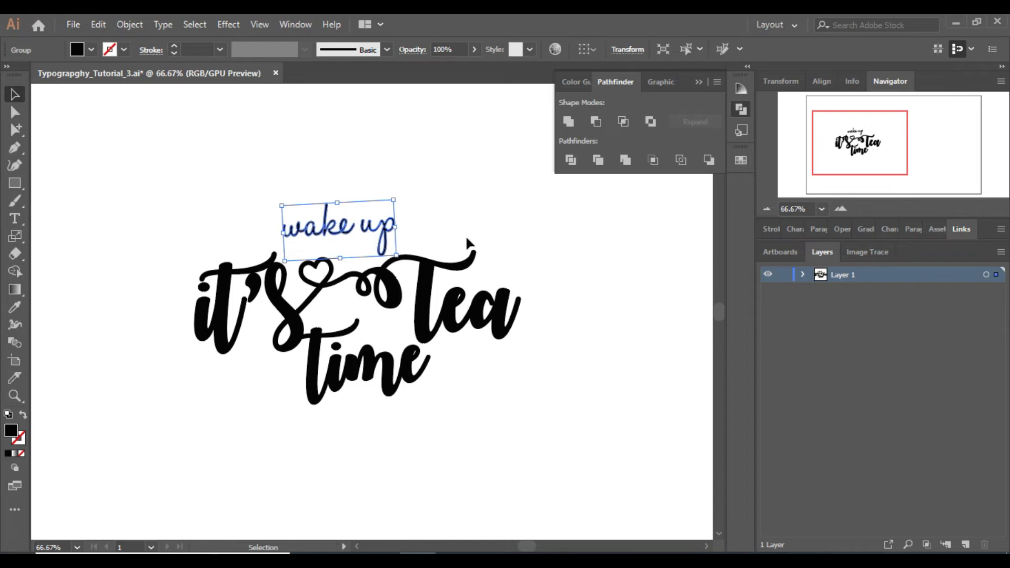
pyautogui.press('Up')
pyautogui.press('Up')
pyautogui.press('Up')
pyautogui.click(467, 242)
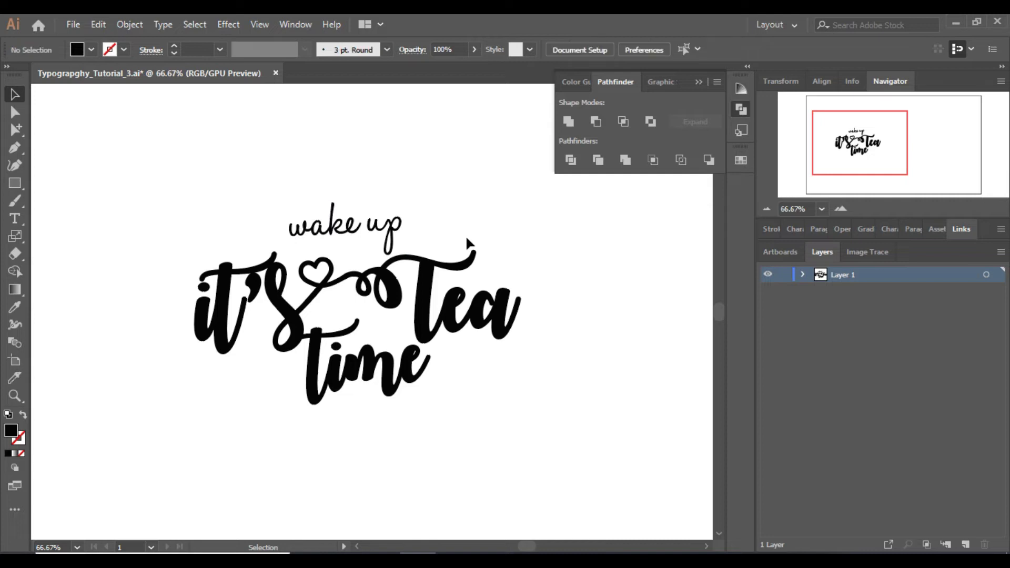
# Place a copy of the whole lettering group to the right of the original
pyautogui.click(765, 210)
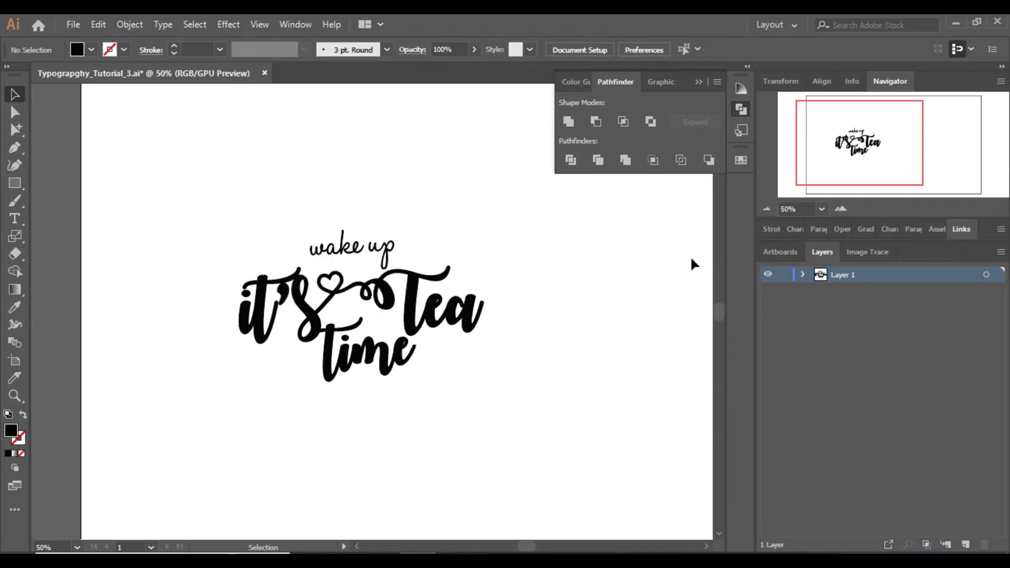
pyautogui.click(332, 293)
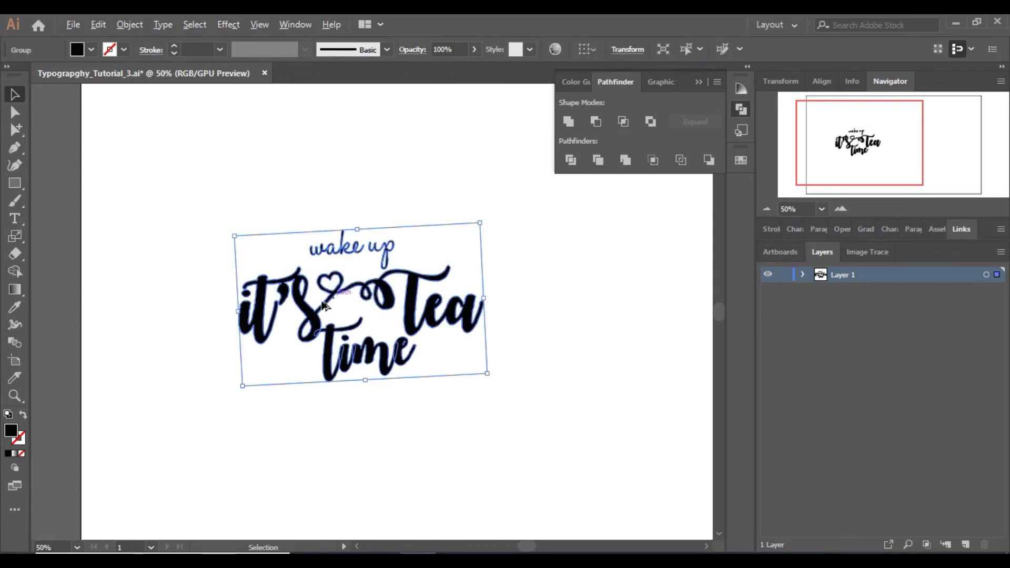
pyautogui.moveTo(311, 311); pyautogui.dragTo(577, 315)
# Start an Offset Path effect on the original lettering with the preview on and round joins
pyautogui.click(371, 290)
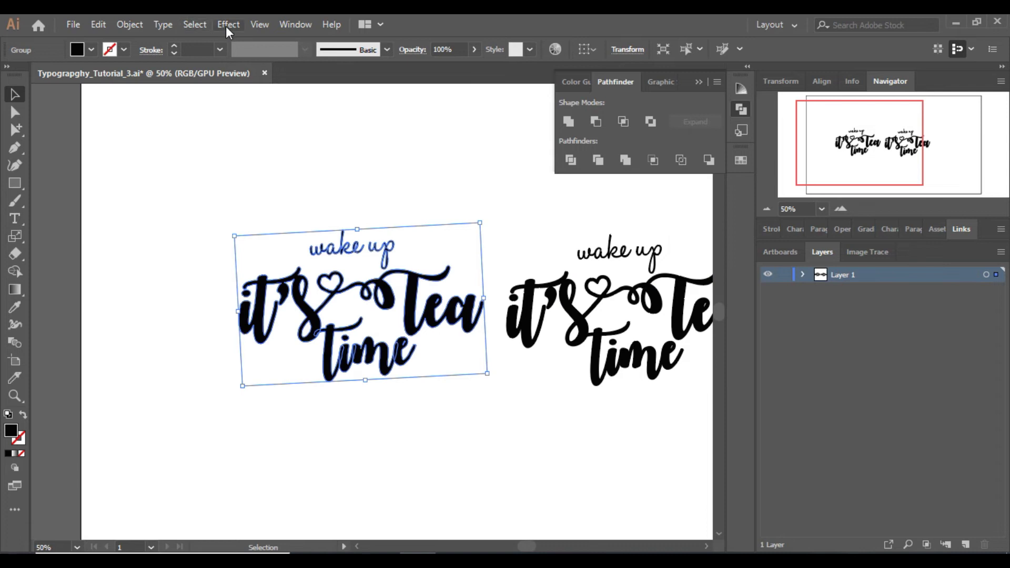
pyautogui.click(227, 25)
pyautogui.moveTo(271, 156)
pyautogui.click(402, 161)
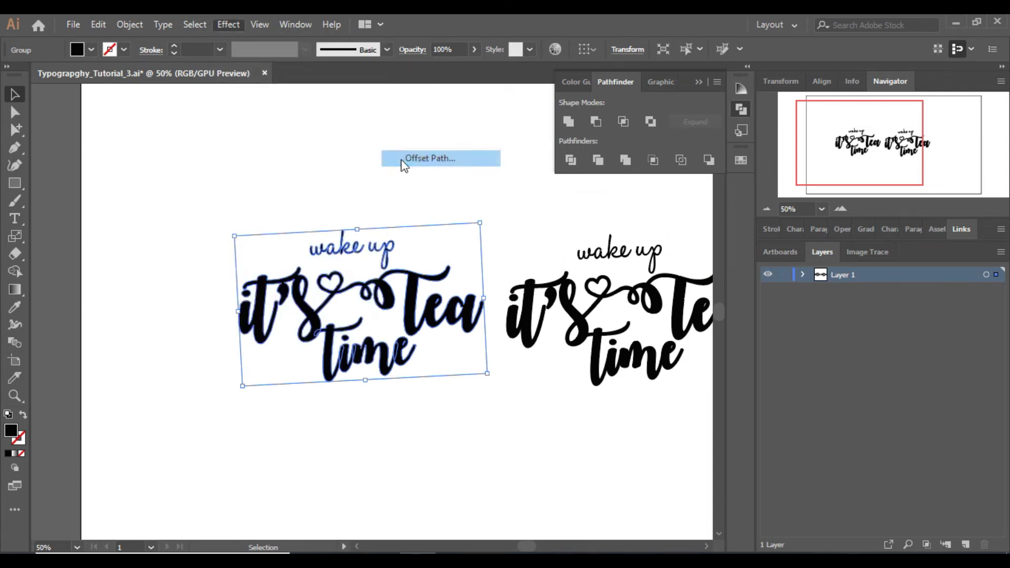
pyautogui.click(586, 324)
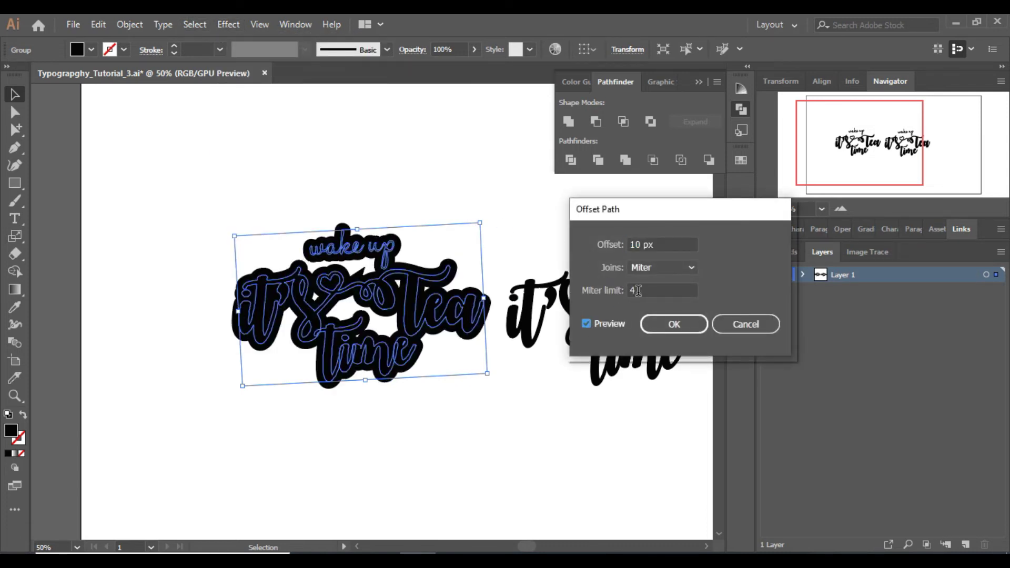
pyautogui.click(668, 268)
pyautogui.click(655, 299)
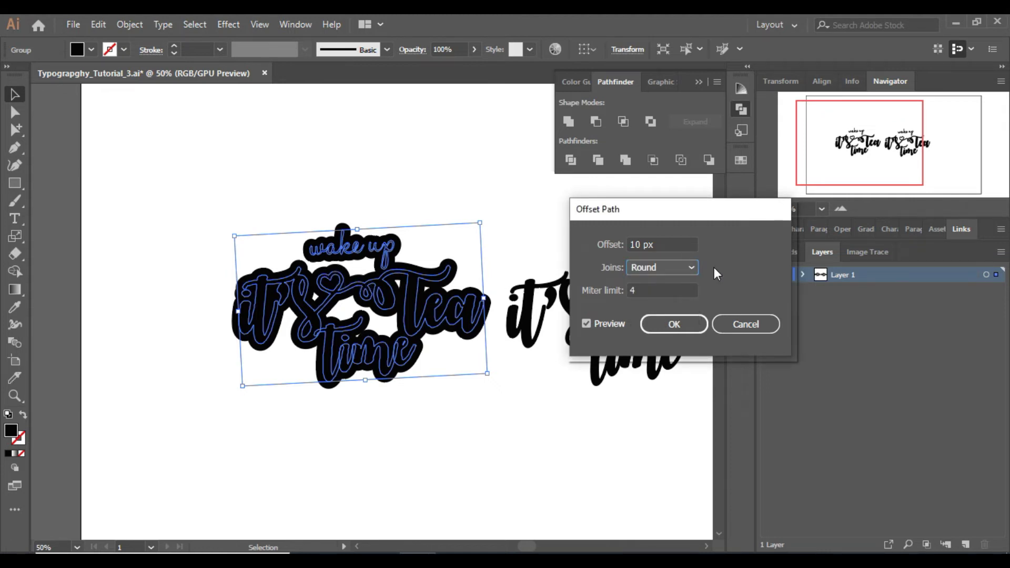
# Set the path offset to 14 px, keep the round joins and apply the effect
pyautogui.click(638, 244)
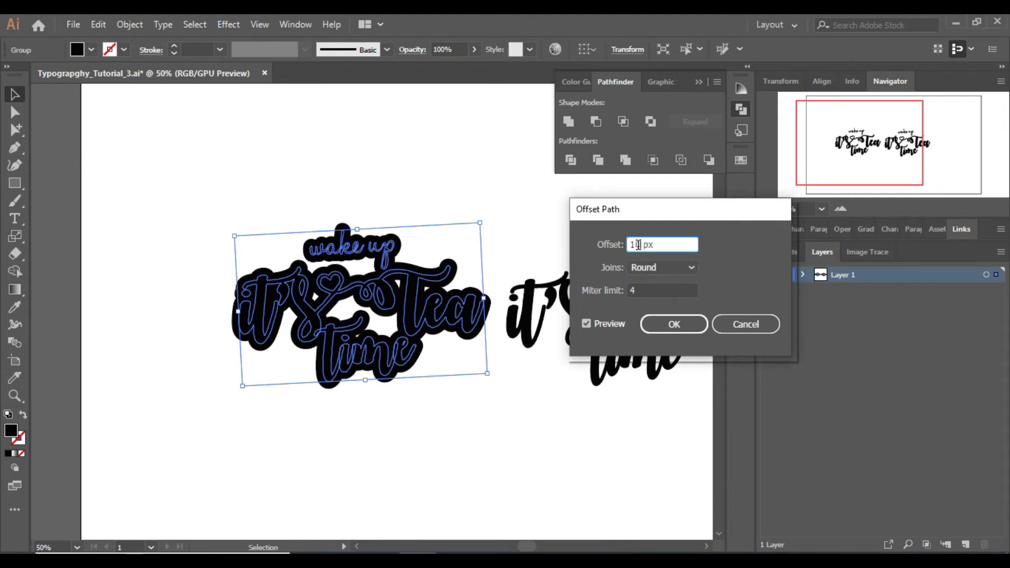
pyautogui.write('4')
pyautogui.click(657, 270)
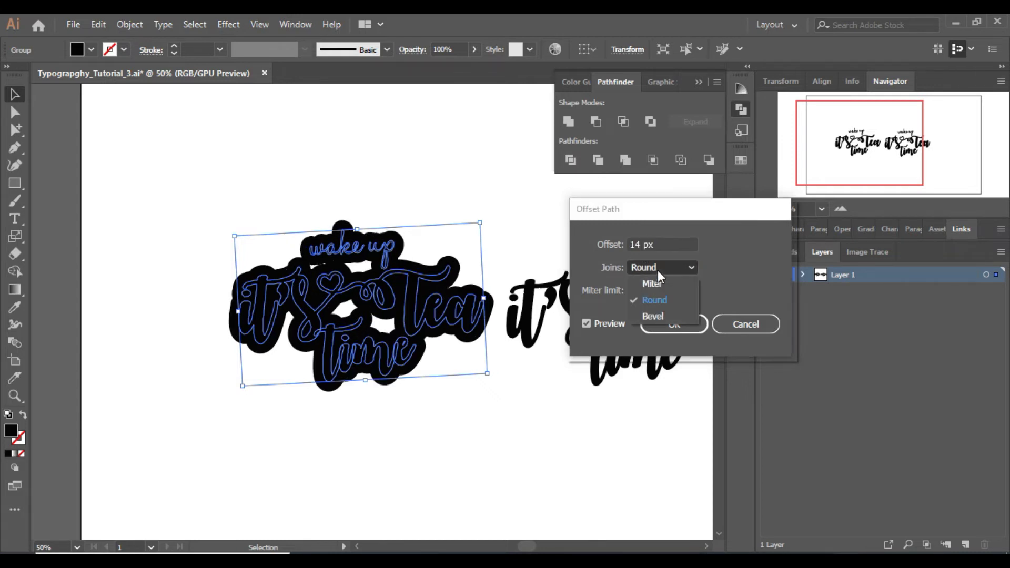
pyautogui.click(695, 269)
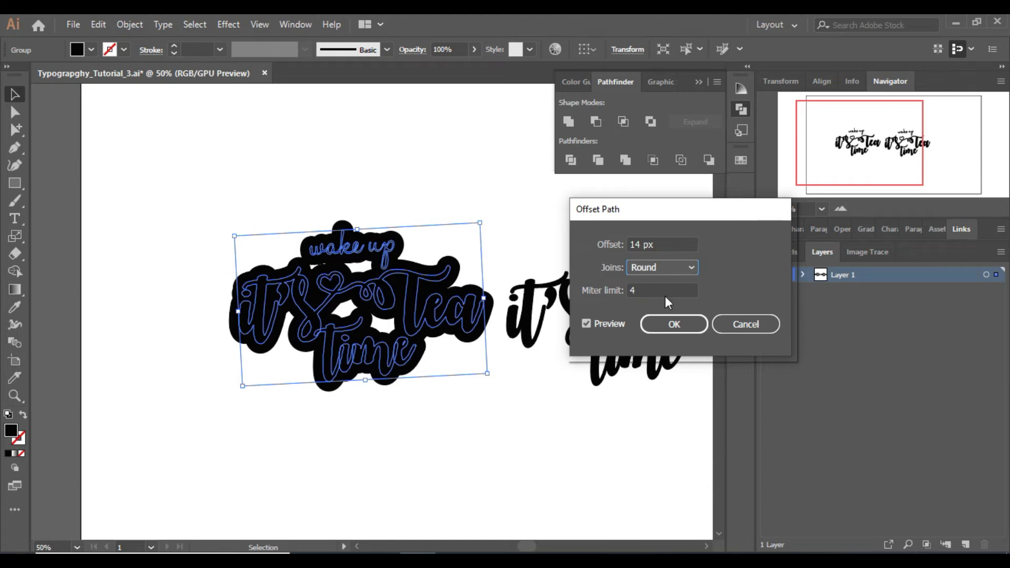
pyautogui.click(637, 243)
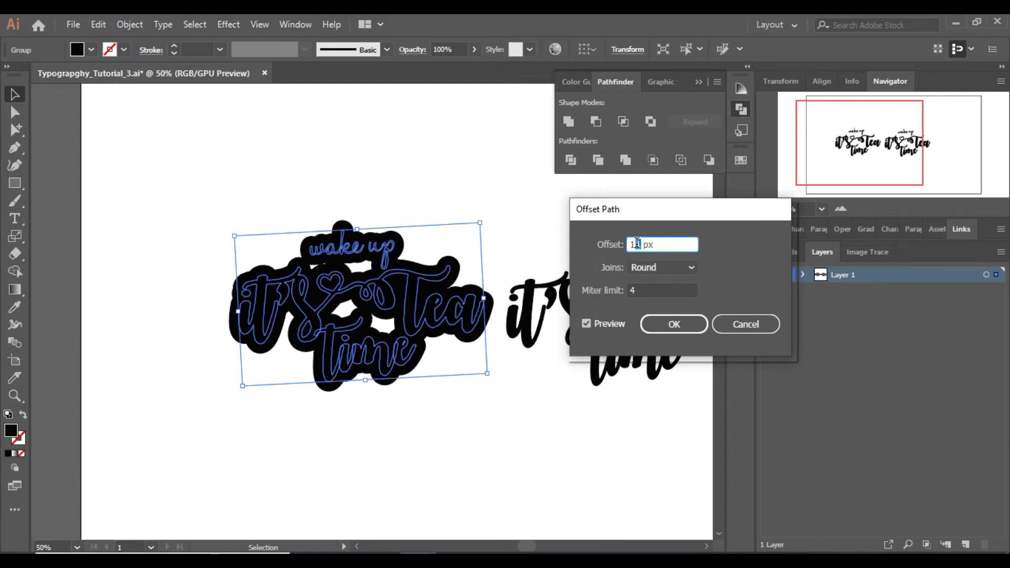
pyautogui.press('Return')
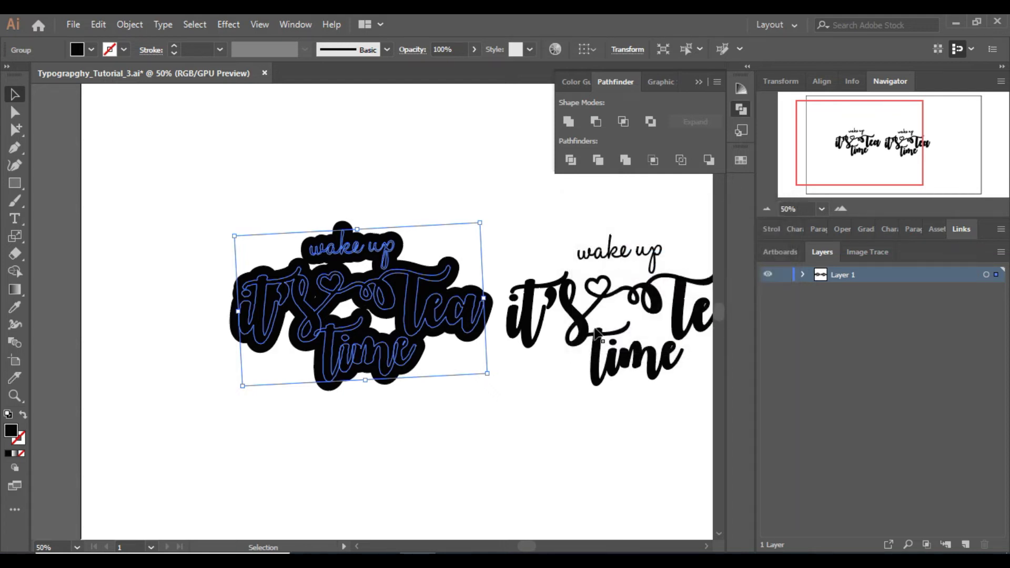
# Move the offset lettering left, farther away from the plain copy
pyautogui.click(476, 421)
pyautogui.moveTo(406, 350); pyautogui.dragTo(368, 342)
pyautogui.click(396, 385)
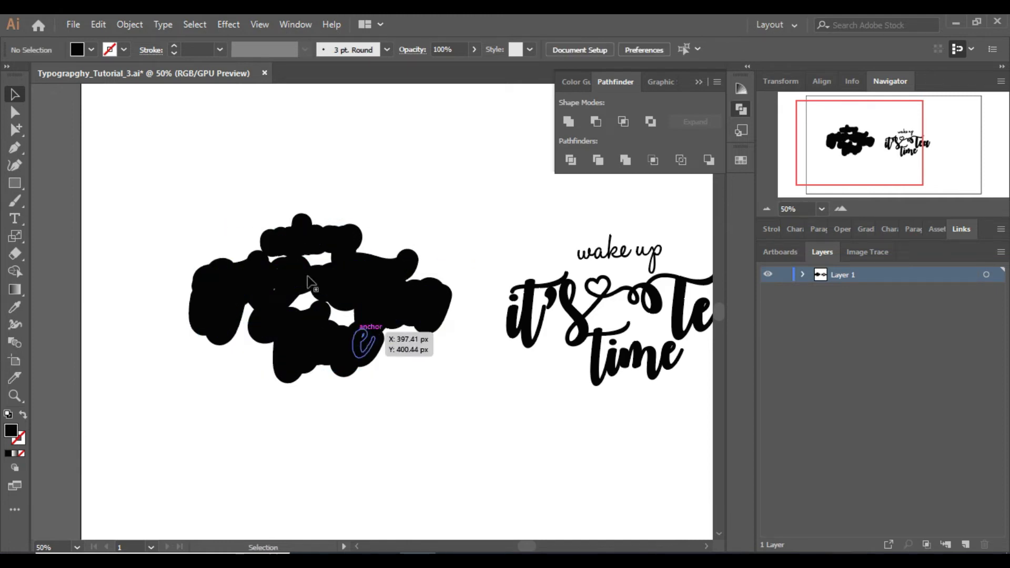
# Expand the appearance of the offset lettering to turn the outline into editable shapes
pyautogui.click(300, 270)
pyautogui.click(129, 24)
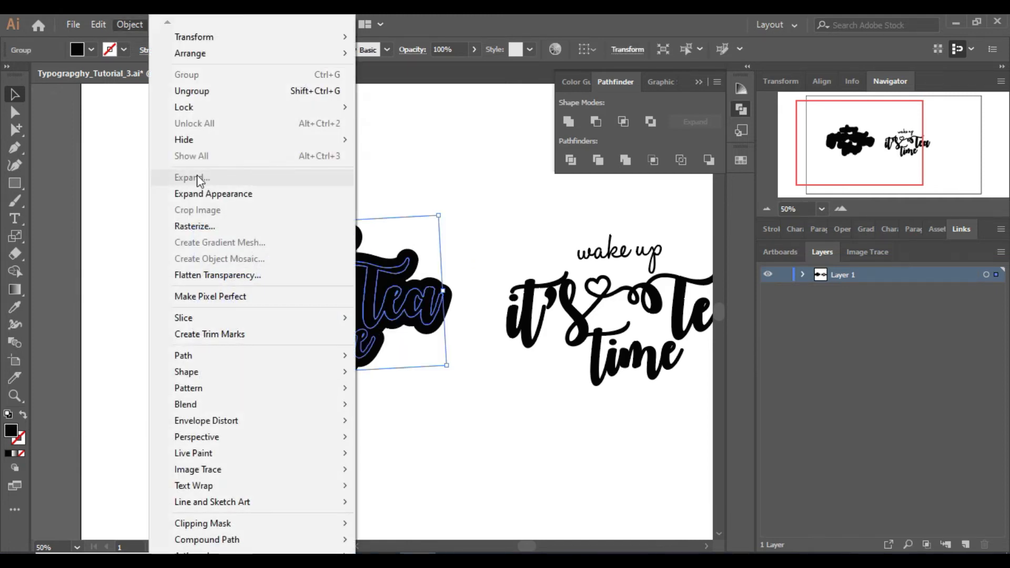
pyautogui.click(212, 194)
pyautogui.click(129, 24)
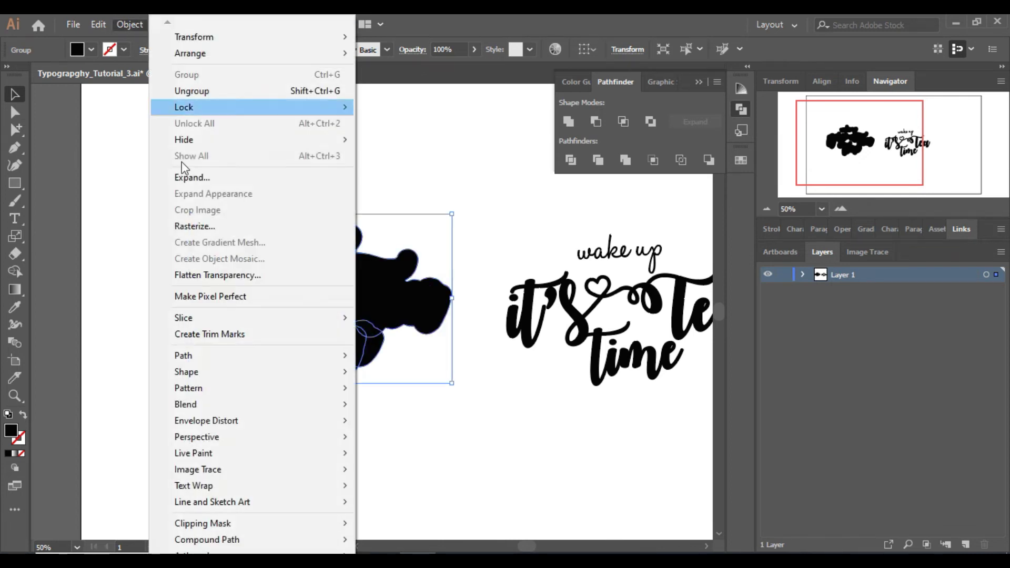
pyautogui.click(185, 177)
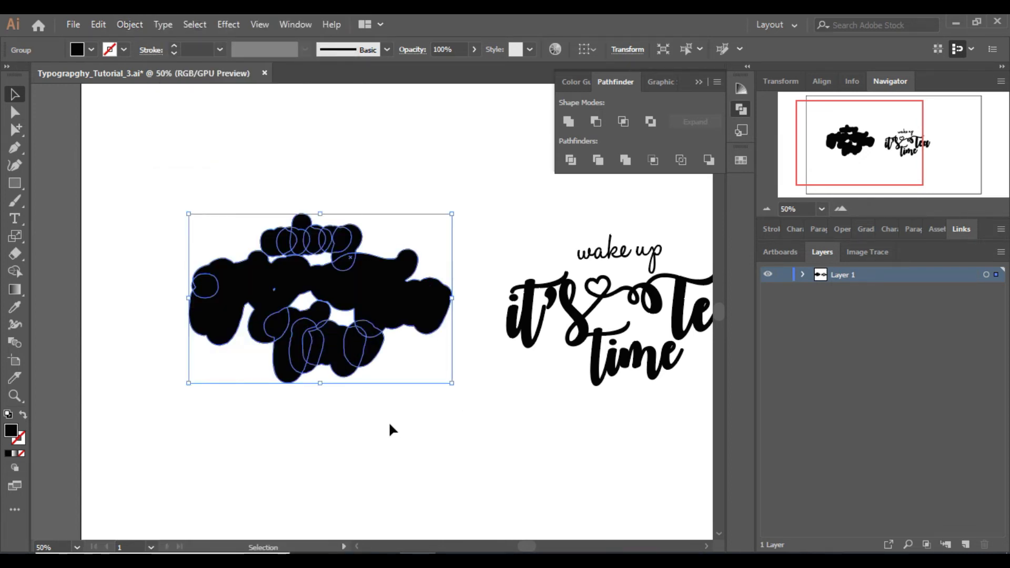
pyautogui.click(390, 424)
# Draw a flat black ellipse over the gap beneath the "wake up" outline and nudge it left to cover the opening
pyautogui.moveTo(16, 185); pyautogui.dragTo(79, 207)
pyautogui.moveTo(273, 252); pyautogui.dragTo(363, 243)
pyautogui.click(13, 97)
pyautogui.press('Left')
pyautogui.press('Left')
pyautogui.press('Left')
pyautogui.press('Left')
pyautogui.press('Left')
pyautogui.press('Left')
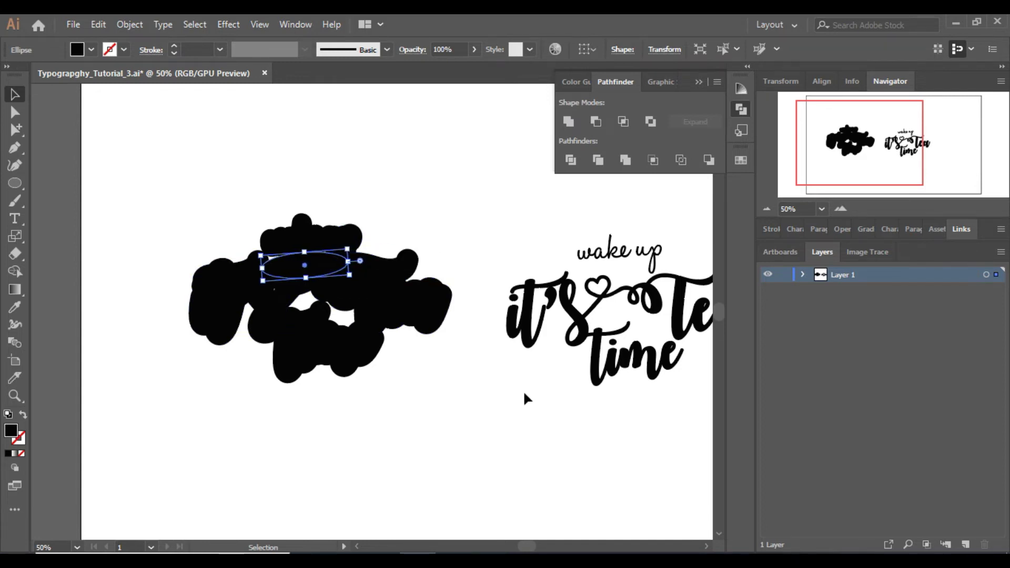
# Nudge the black ellipse up so it sits over the gap beneath the "wake up" outline
pyautogui.press('Up')
pyautogui.press('Up')
pyautogui.press('Up')
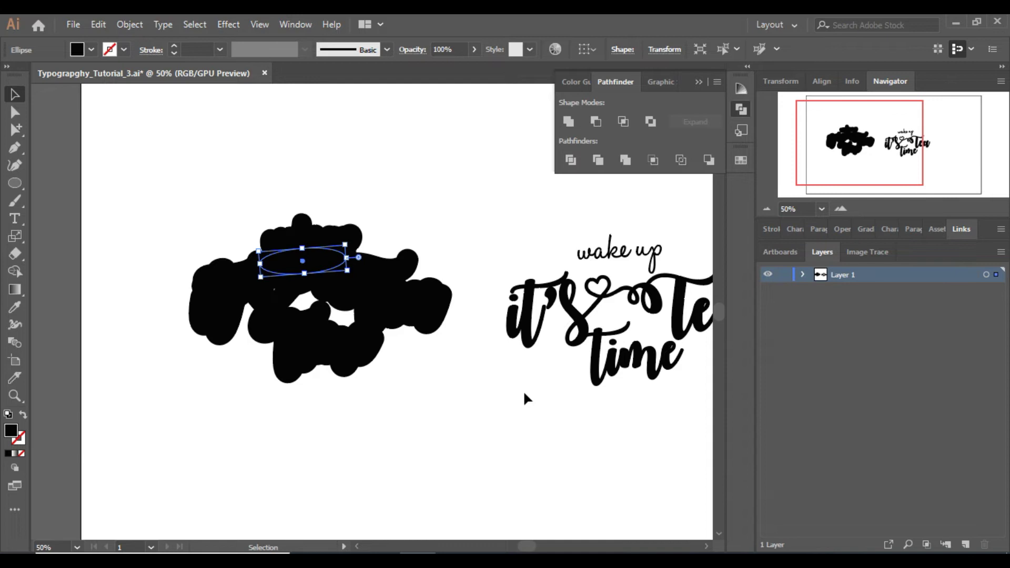
pyautogui.click(529, 355)
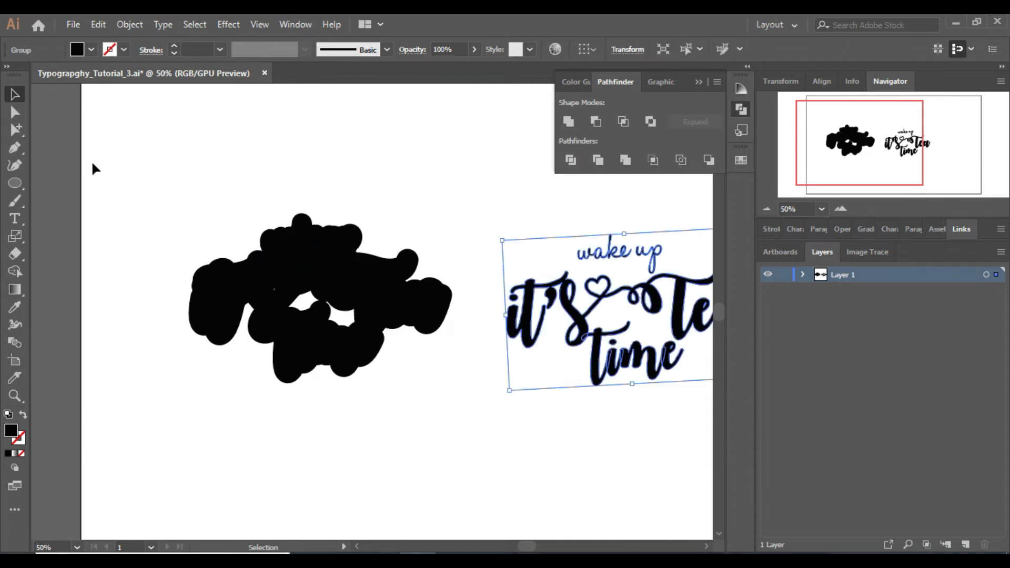
# Draw a black ellipse over the remaining holes in the middle of the backing shape
pyautogui.click(14, 184)
pyautogui.moveTo(263, 283); pyautogui.dragTo(284, 297)
pyautogui.moveTo(276, 262); pyautogui.dragTo(370, 340)
pyautogui.click(15, 95)
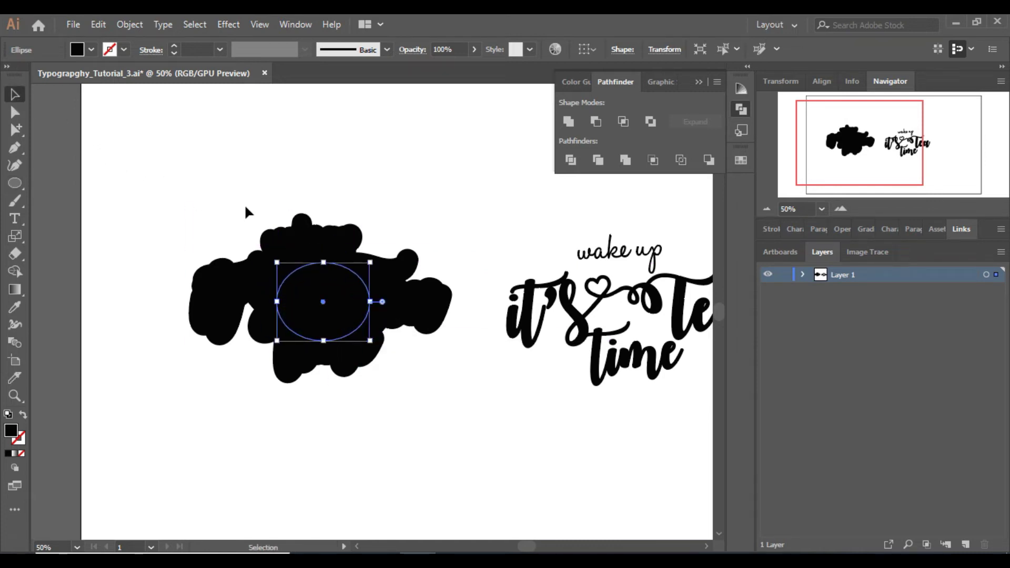
# Select the offset lettering with its filler ellipses and unite them into one solid backing shape
pyautogui.click(424, 373)
pyautogui.moveTo(425, 377); pyautogui.dragTo(456, 400)
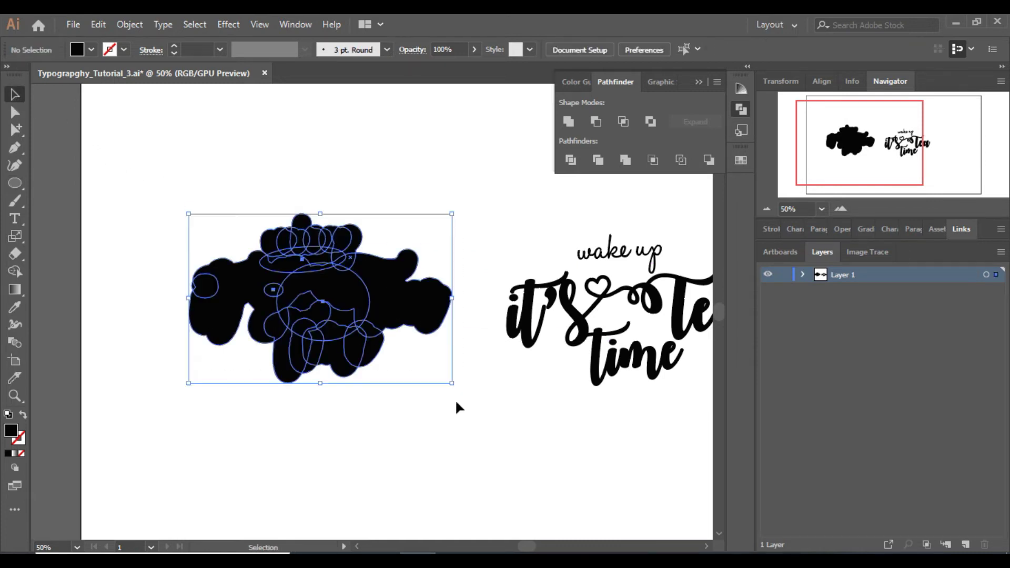
pyautogui.click(566, 123)
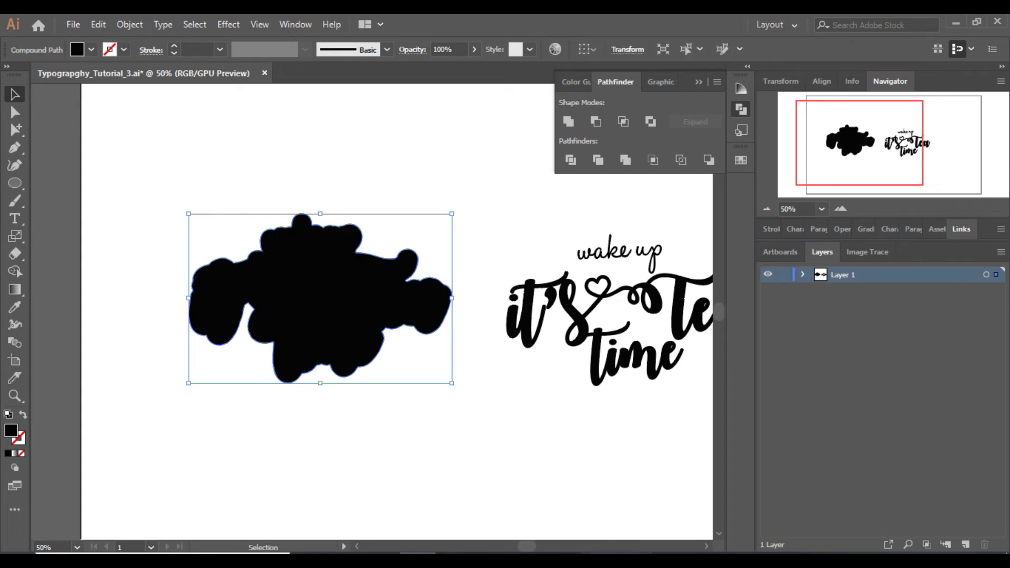
# Fill the plain lettering group with white
pyautogui.click(581, 329)
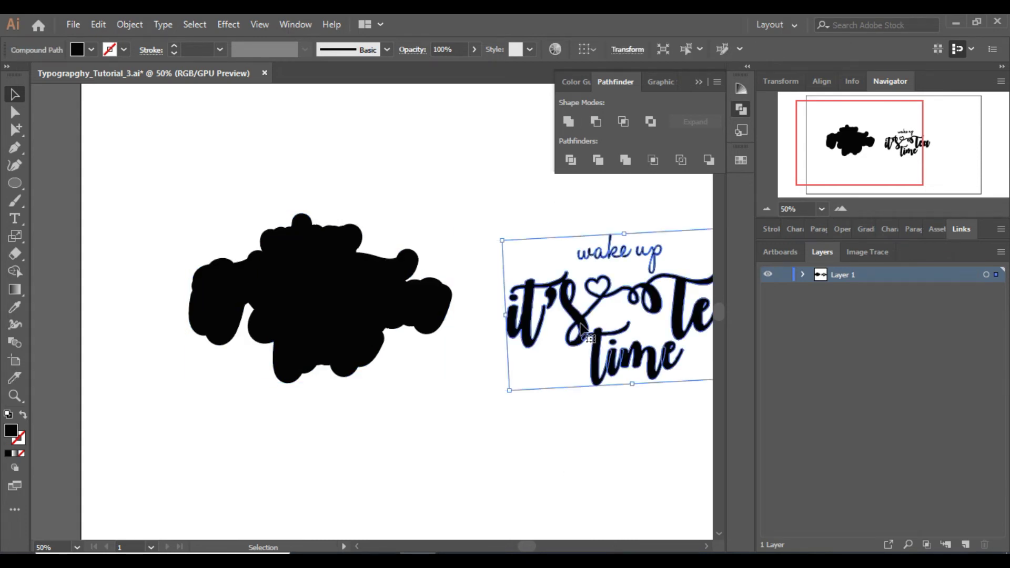
pyautogui.click(91, 50)
pyautogui.click(30, 75)
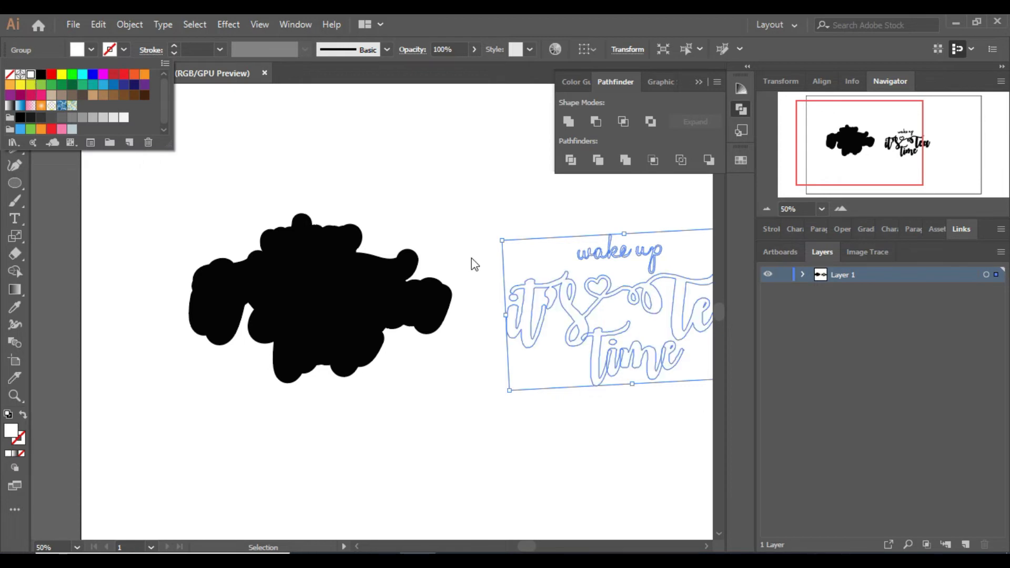
pyautogui.click(569, 307)
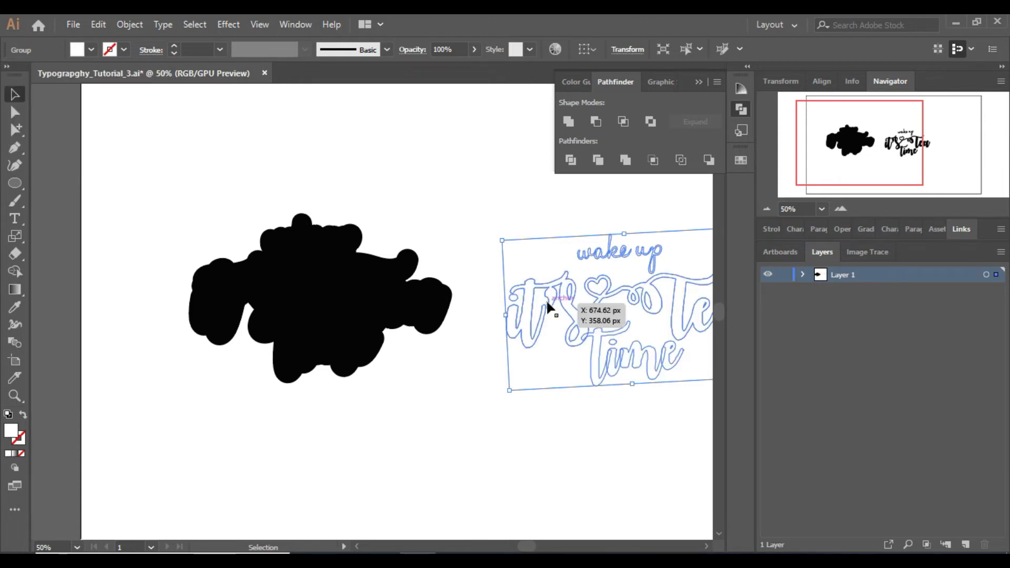
# Bring the white lettering to the front and position it over the black backing shape
pyautogui.moveTo(564, 301); pyautogui.dragTo(384, 297)
pyautogui.rightClick(408, 304)
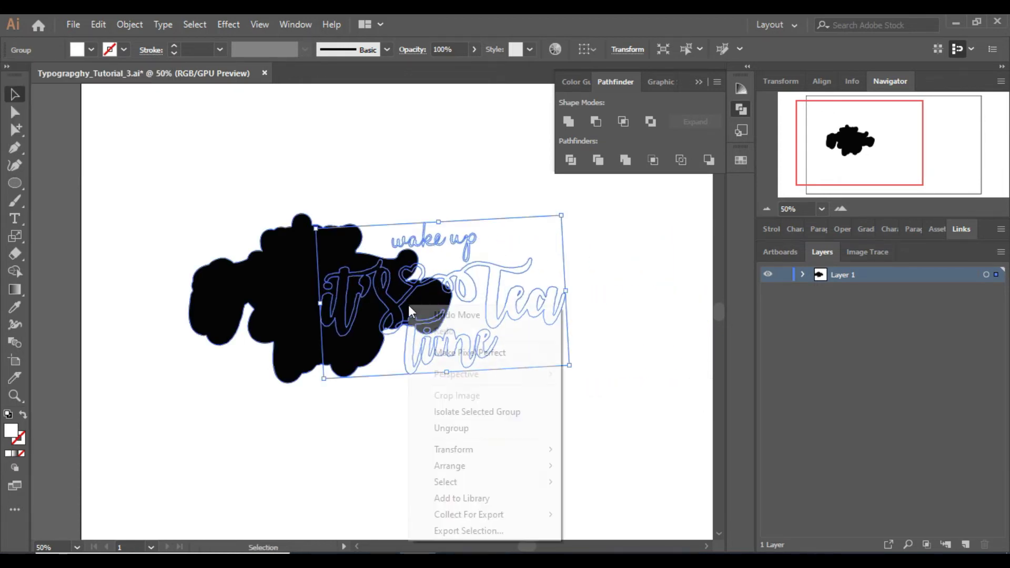
pyautogui.moveTo(547, 466)
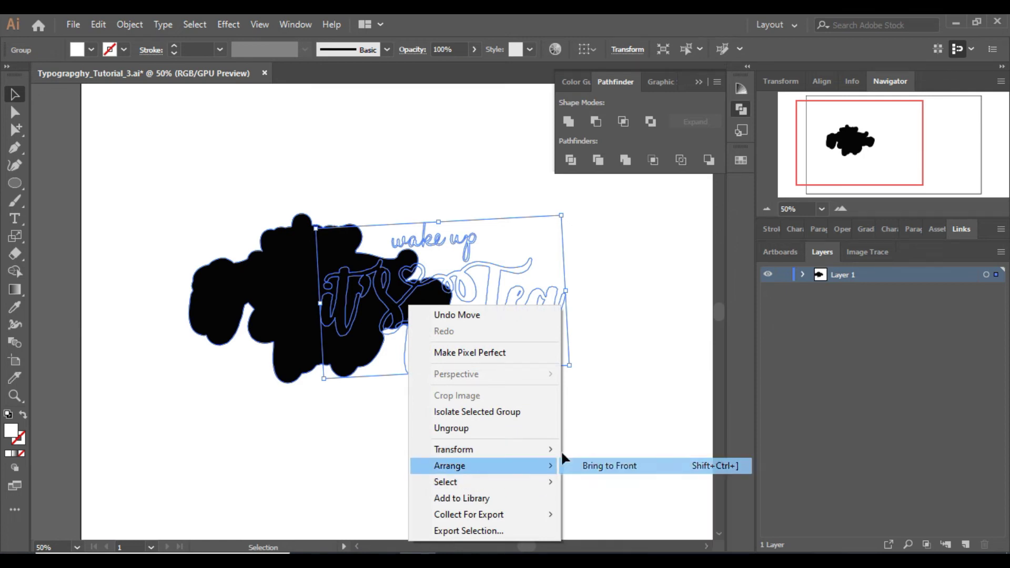
pyautogui.click(584, 462)
pyautogui.moveTo(524, 316); pyautogui.dragTo(400, 319)
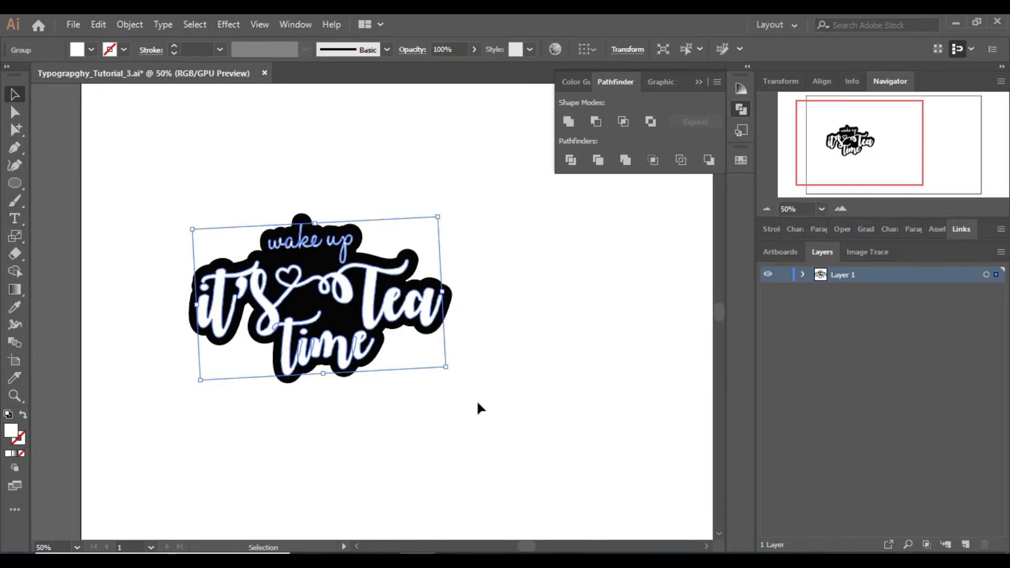
pyautogui.moveTo(477, 403); pyautogui.dragTo(440, 296)
pyautogui.click(470, 414)
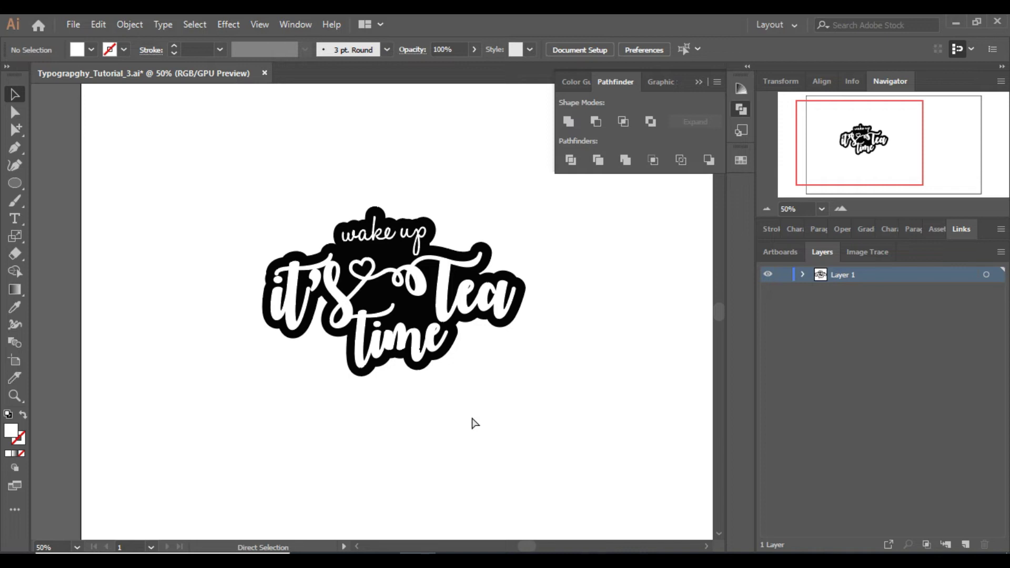
pyautogui.hotkey('ctrl', 'z')
pyautogui.click(470, 415)
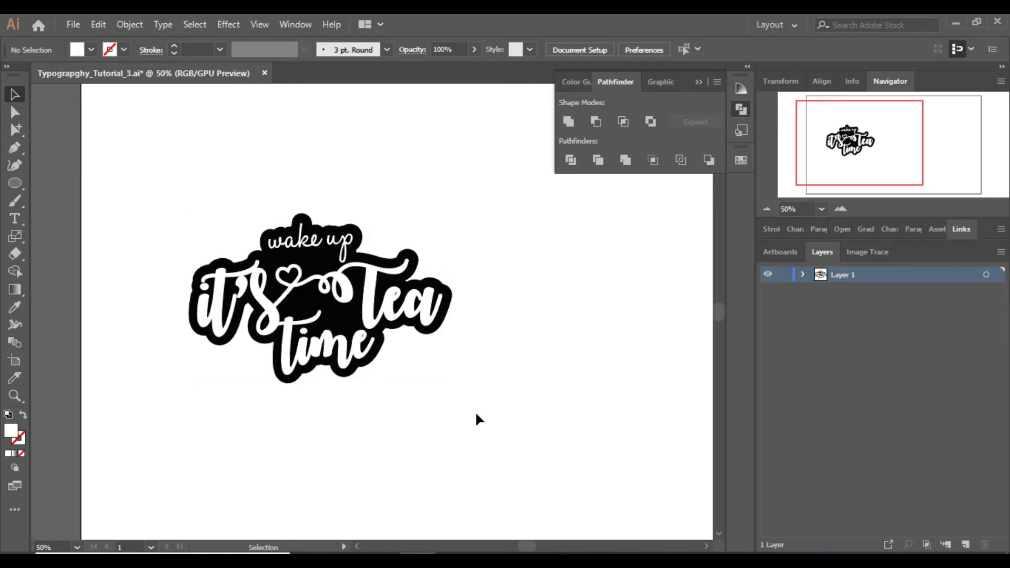
# Duplicate the black backing shape, offset the copy down to the right, and send it to the back
pyautogui.click(841, 208)
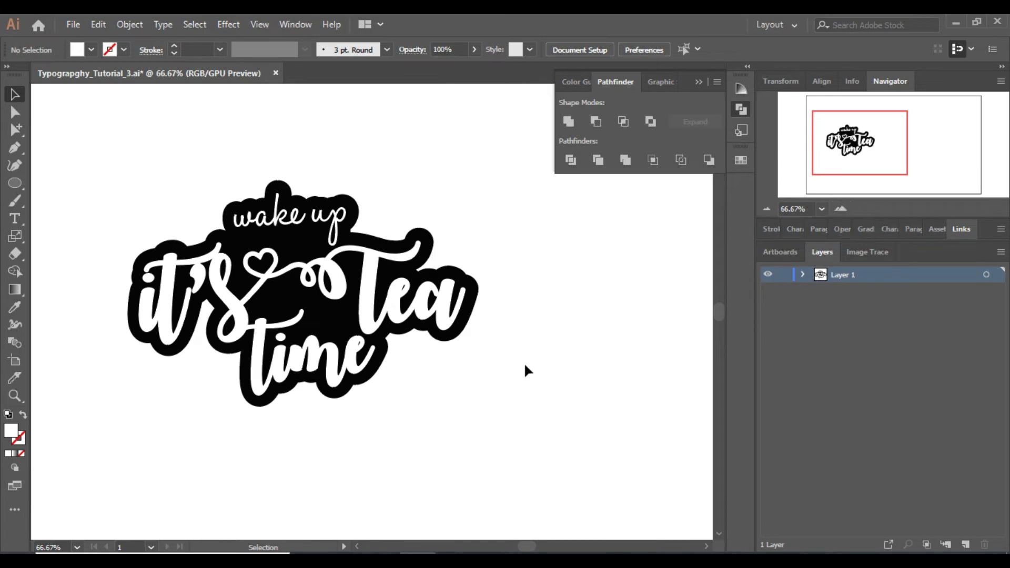
pyautogui.click(385, 357)
pyautogui.moveTo(386, 358); pyautogui.dragTo(422, 375)
pyautogui.rightClick(442, 386)
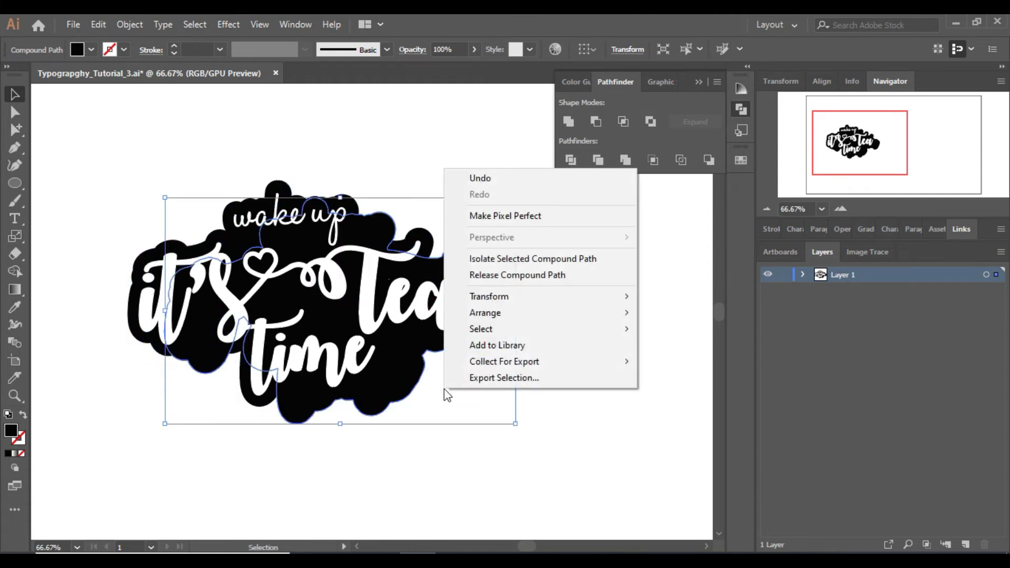
pyautogui.moveTo(519, 316)
pyautogui.click(683, 361)
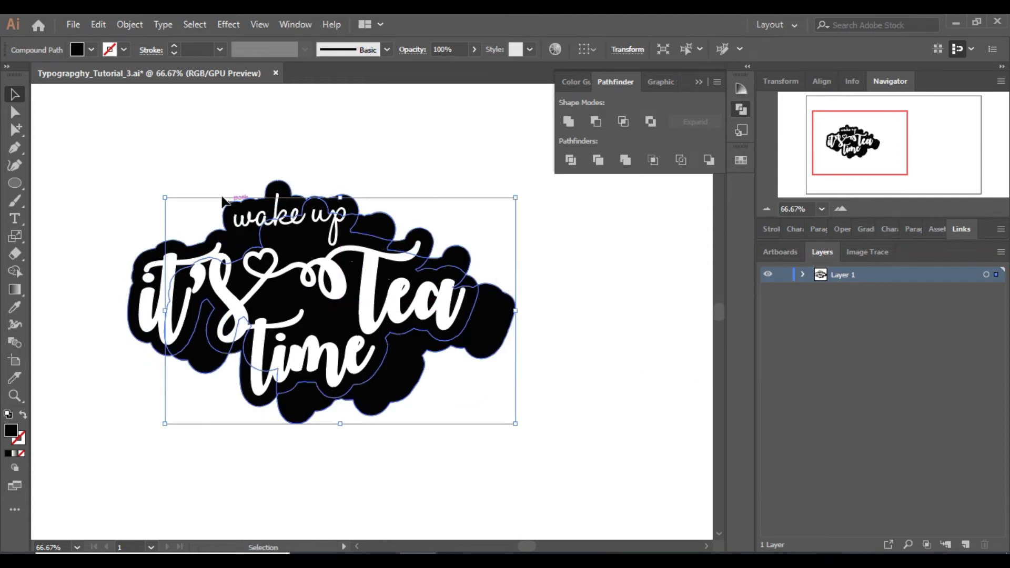
# Fill the backing copy with the R=193 G=39 B=45 swatch and raise the swatch's blue value slightly for a crimson tone
pyautogui.click(92, 51)
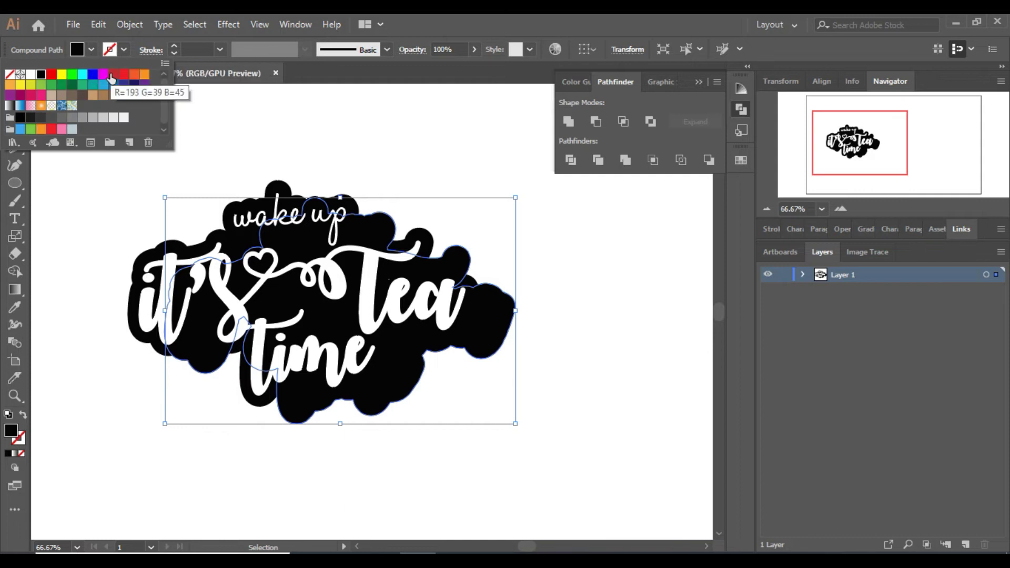
pyautogui.click(113, 79)
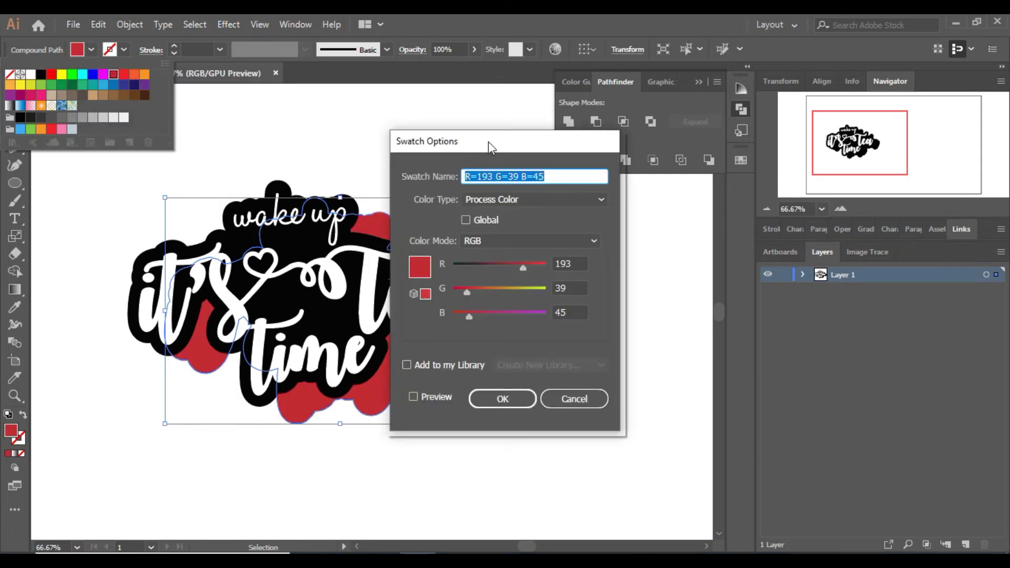
pyautogui.moveTo(488, 141); pyautogui.dragTo(648, 139)
pyautogui.click(576, 397)
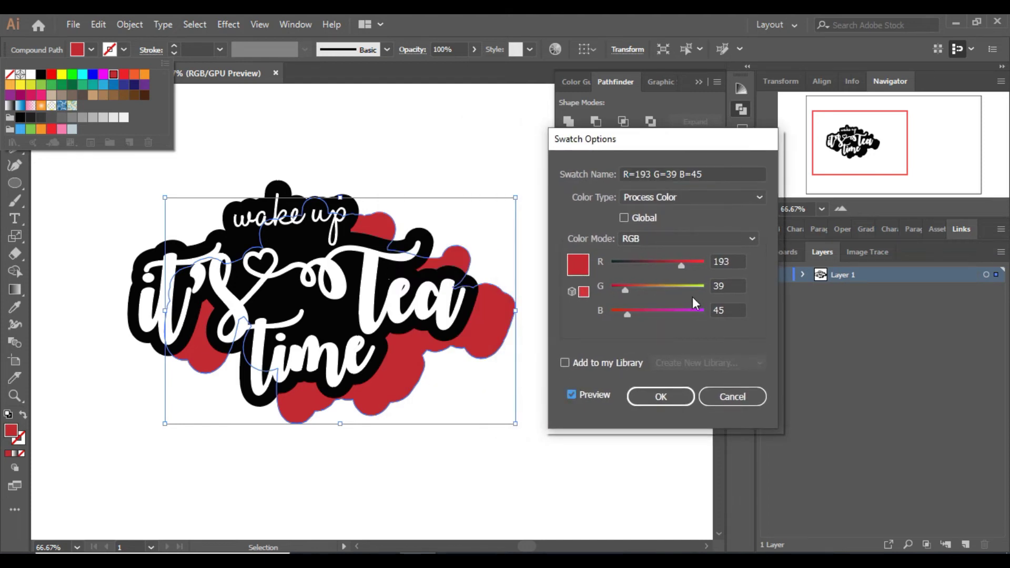
pyautogui.moveTo(679, 262); pyautogui.dragTo(678, 261)
pyautogui.click(638, 313)
pyautogui.click(633, 314)
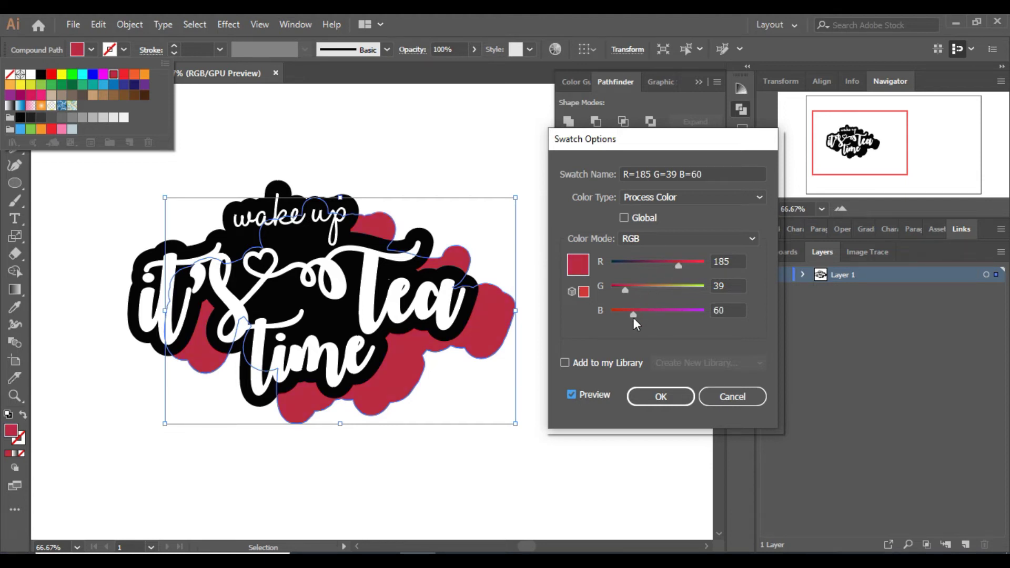
pyautogui.click(644, 394)
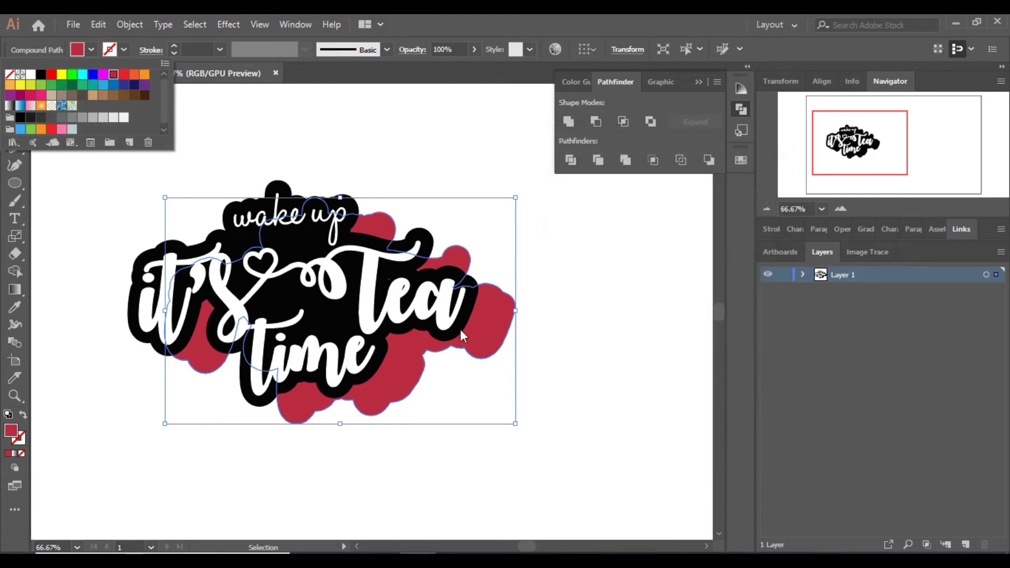
# Nudge the crimson copy left and up until only a thin edge shows below the black backing
pyautogui.click(492, 339)
pyautogui.press('Left')
pyautogui.press('Left')
pyautogui.press('Left')
pyautogui.press('Left')
pyautogui.press('Left')
pyautogui.press('Left')
pyautogui.press('Left')
pyautogui.press('Left')
pyautogui.press('Left')
pyautogui.press('Left')
pyautogui.press('Left')
pyautogui.press('Left')
pyautogui.press('Left')
pyautogui.press('Left')
pyautogui.press('Left')
pyautogui.press('Left')
pyautogui.press('Left')
pyautogui.press('Left')
pyautogui.press('Left')
pyautogui.press('Left')
pyautogui.press('Left')
pyautogui.press('Left')
pyautogui.press('Left')
pyautogui.press('Up')
pyautogui.press('Up')
pyautogui.press('Up')
pyautogui.press('Up')
pyautogui.press('Up')
pyautogui.press('Up')
pyautogui.press('Left')
pyautogui.press('Left')
pyautogui.press('Left')
pyautogui.press('Up')
pyautogui.press('Up')
pyautogui.press('Up')
pyautogui.press('Up')
pyautogui.press('Up')
pyautogui.press('Up')
pyautogui.press('Up')
pyautogui.press('Up')
pyautogui.press('Up')
pyautogui.press('Up')
pyautogui.press('Up')
pyautogui.press('Up')
pyautogui.press('Left')
pyautogui.press('Left')
pyautogui.press('Left')
pyautogui.press('Left')
pyautogui.press('Left')
pyautogui.press('Left')
pyautogui.press('Up')
pyautogui.press('Up')
pyautogui.press('Up')
pyautogui.press('Up')
pyautogui.press('Up')
pyautogui.press('Up')
pyautogui.press('Left')
pyautogui.press('Left')
pyautogui.press('Left')
pyautogui.press('Left')
pyautogui.press('Left')
pyautogui.press('Left')
pyautogui.press('Left')
pyautogui.press('Left')
pyautogui.press('Left')
pyautogui.press('Left')
pyautogui.press('Left')
pyautogui.press('Left')
pyautogui.press('Left')
pyautogui.press('Left')
pyautogui.press('Left')
pyautogui.press('Left')
pyautogui.press('Left')
pyautogui.press('Left')
pyautogui.press('Left')
pyautogui.press('Left')
pyautogui.press('Left')
pyautogui.press('Left')
pyautogui.press('Left')
pyautogui.press('Left')
# Nudge the crimson copy slightly right and up to form a thin lower-right shadow, and save the document
pyautogui.press('Up')
pyautogui.press('Up')
pyautogui.press('Up')
pyautogui.press('Up')
pyautogui.press('Up')
pyautogui.press('Up')
pyautogui.press('Up')
pyautogui.press('Up')
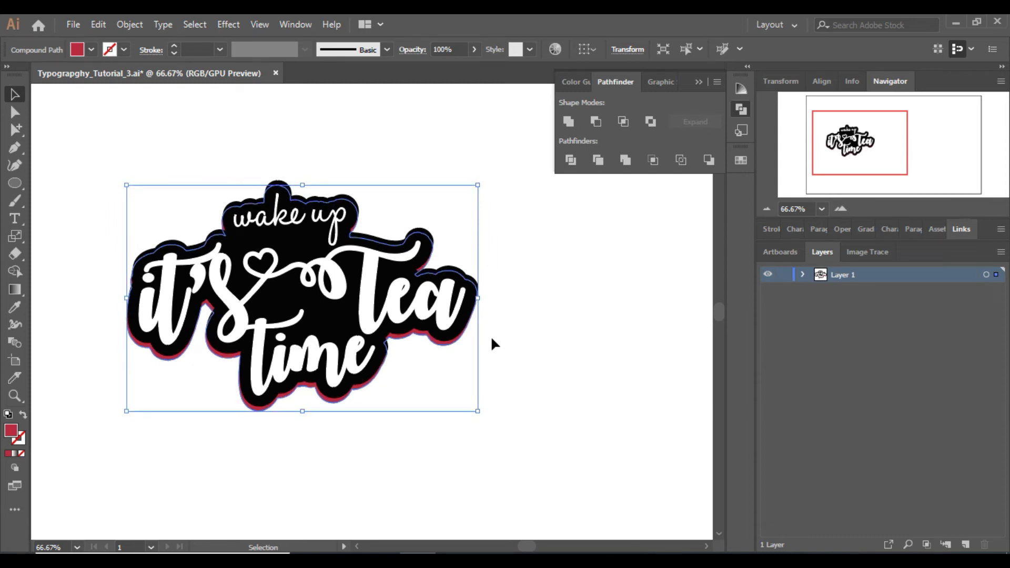
pyautogui.press('Right')
pyautogui.press('Right')
pyautogui.press('Right')
pyautogui.press('Right')
pyautogui.press('Up')
pyautogui.press('Up')
pyautogui.press('Right')
pyautogui.press('Right')
pyautogui.press('Right')
pyautogui.press('Right')
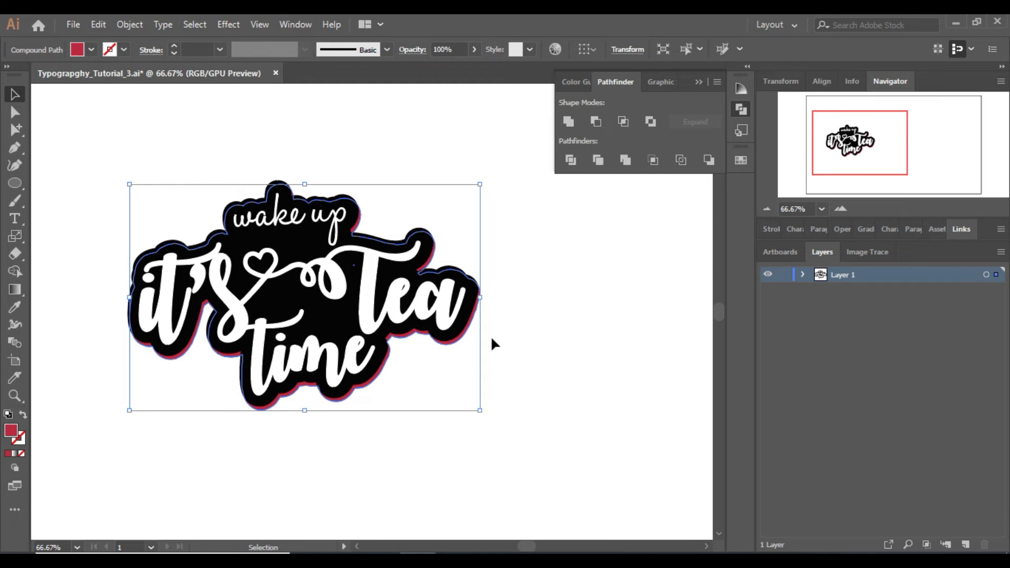
pyautogui.press('Up')
pyautogui.press('Up')
pyautogui.press('Up')
pyautogui.press('Up')
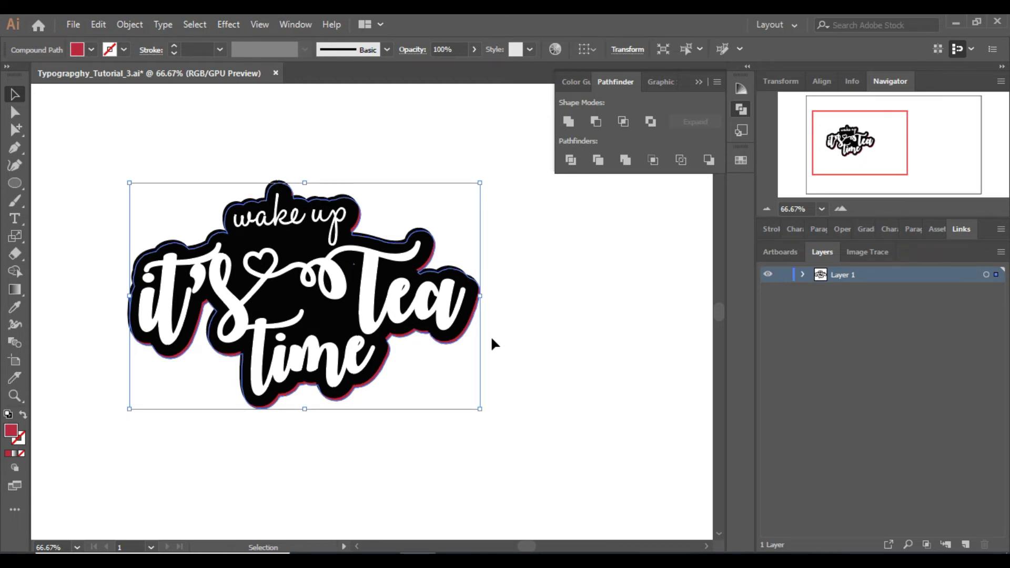
pyautogui.click(528, 338)
pyautogui.hotkey('ctrl', 's')
# Draw a crimson leaf about 61 px wide and 46 px high with the Pen tool in the empty area beside the lettering
pyautogui.moveTo(862, 148); pyautogui.dragTo(882, 146)
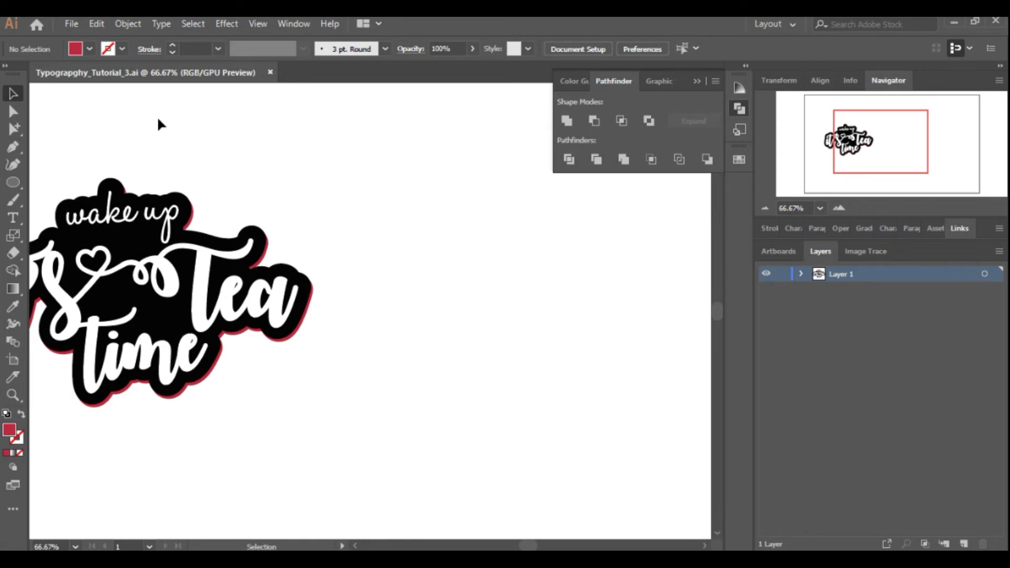
pyautogui.press('p')
pyautogui.moveTo(397, 330); pyautogui.dragTo(345, 329)
pyautogui.click(456, 289)
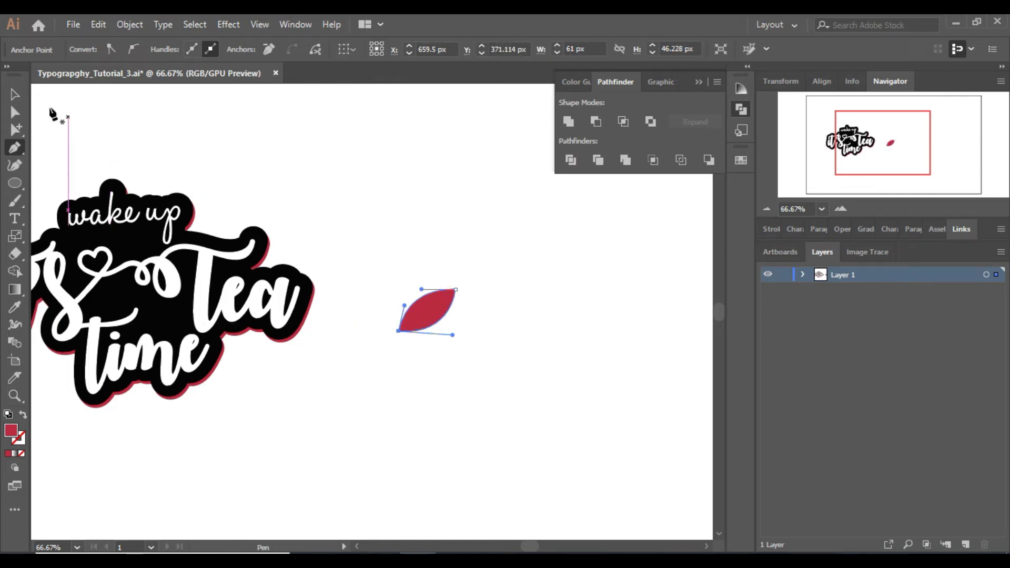
pyautogui.click(15, 95)
pyautogui.click(421, 215)
# Duplicate the leaf and reflect the left one into a mirrored leaf
pyautogui.moveTo(437, 322); pyautogui.dragTo(482, 327)
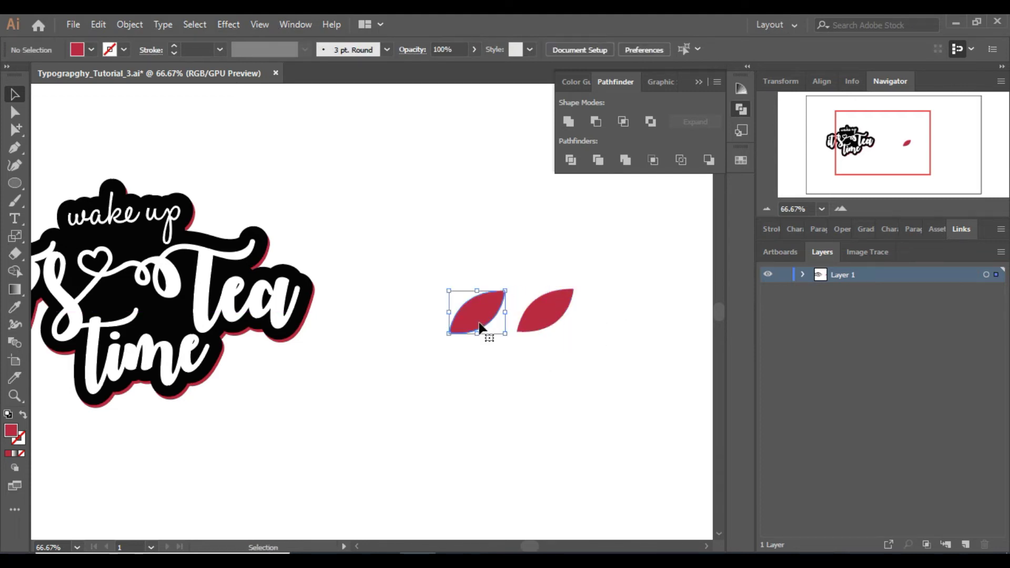
pyautogui.rightClick(480, 326)
pyautogui.moveTo(526, 231)
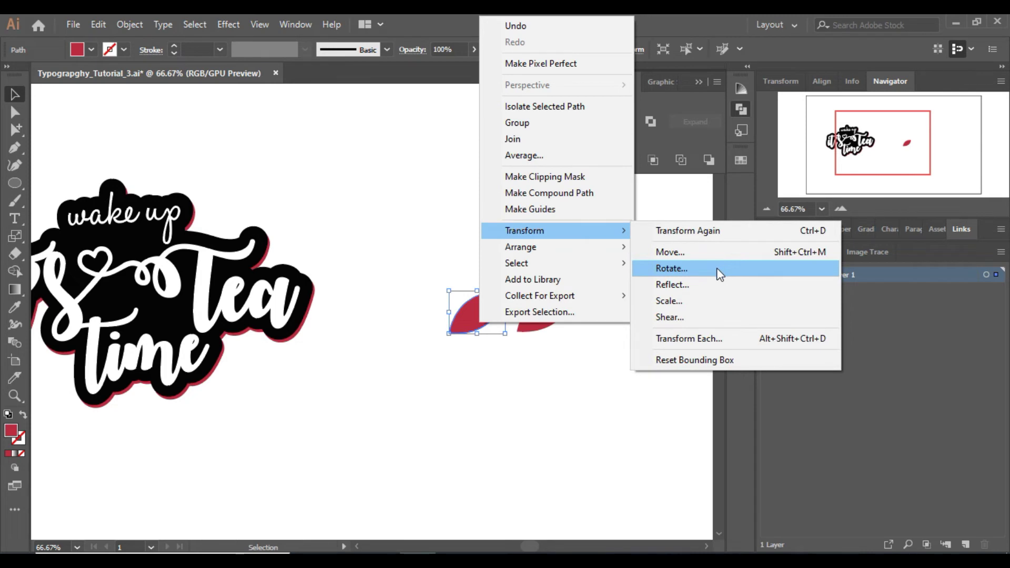
pyautogui.click(657, 284)
pyautogui.click(506, 383)
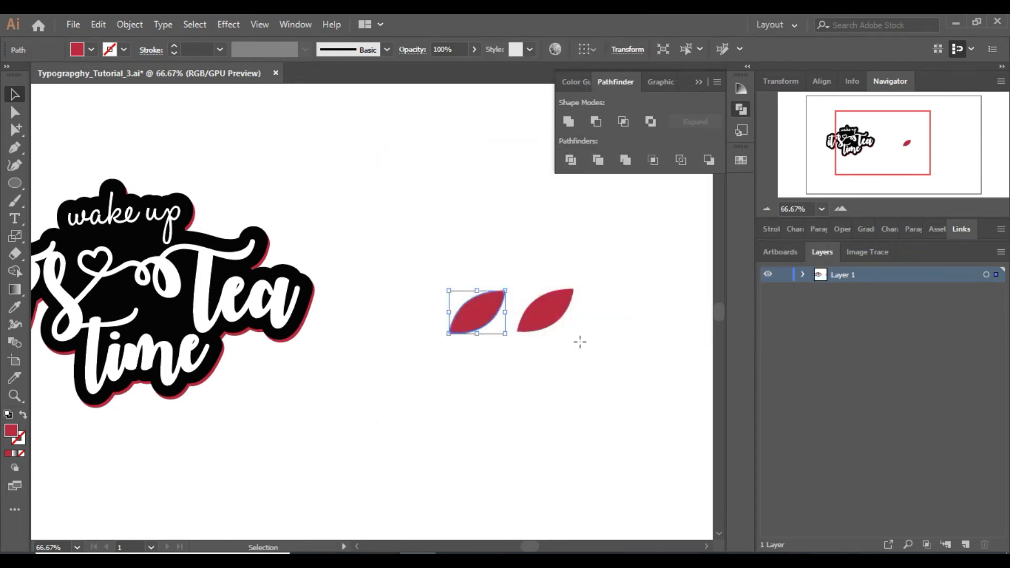
# Move the right leaf toward the mirrored one and nudge the left leaf left and down so their bases meet
pyautogui.moveTo(542, 322); pyautogui.dragTo(510, 332)
pyautogui.click(534, 360)
pyautogui.click(469, 310)
pyautogui.press('Left')
pyautogui.press('Left')
pyautogui.press('Down')
pyautogui.press('Down')
pyautogui.press('Down')
pyautogui.press('Down')
pyautogui.press('Left')
pyautogui.press('Left')
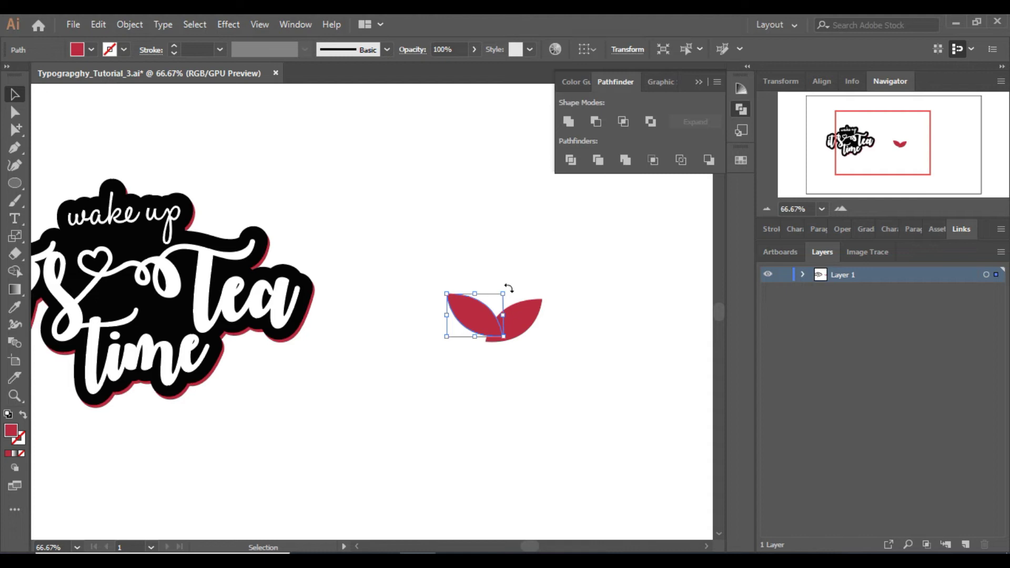
# Rotate the left leaf slightly clockwise and nudge it right and down onto the base of the right leaf
pyautogui.moveTo(508, 288); pyautogui.dragTo(510, 295)
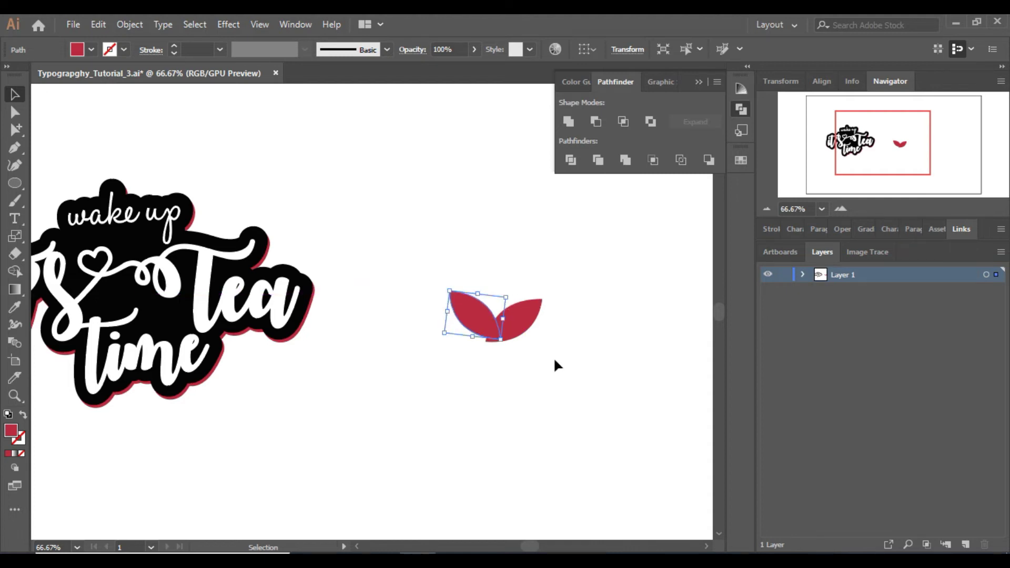
pyautogui.press('Right')
pyautogui.press('Right')
pyautogui.press('Down')
pyautogui.press('Down')
pyautogui.press('Down')
pyautogui.press('Down')
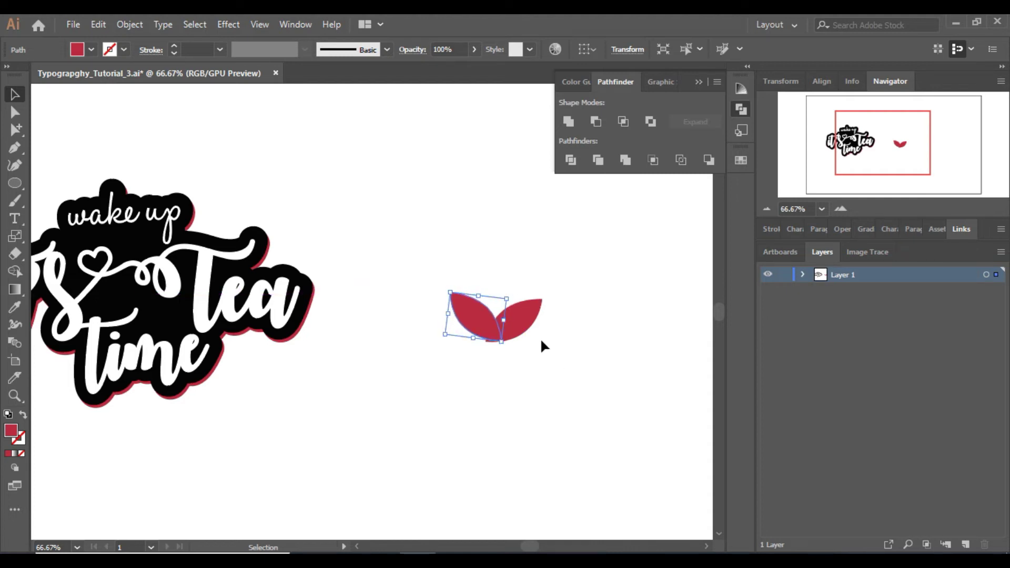
# Outline both leaves with a black stroke, raising the left leaf's stroke weight to 2 pt
pyautogui.click(526, 328)
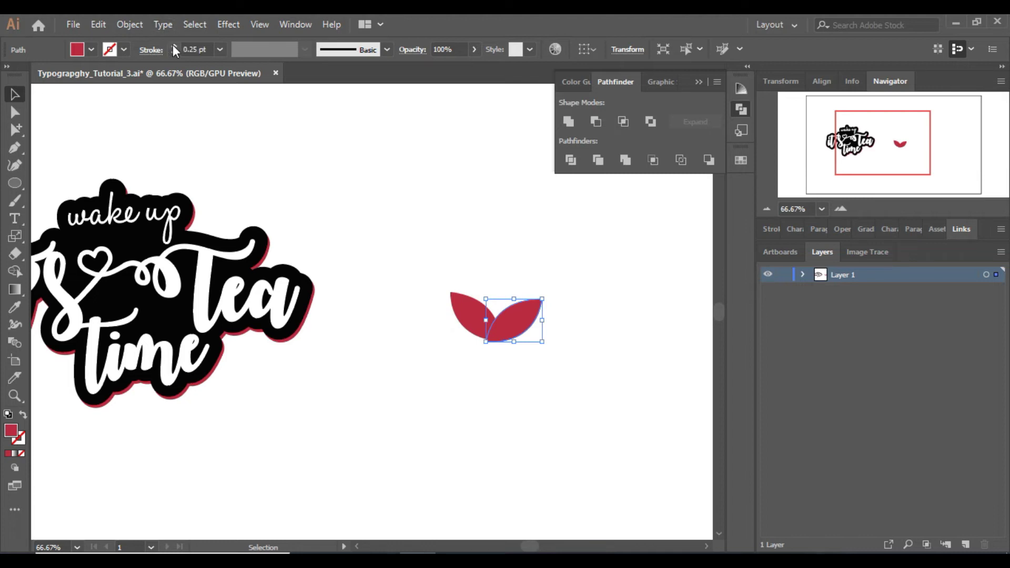
pyautogui.click(173, 45)
pyautogui.click(174, 45)
pyautogui.click(173, 46)
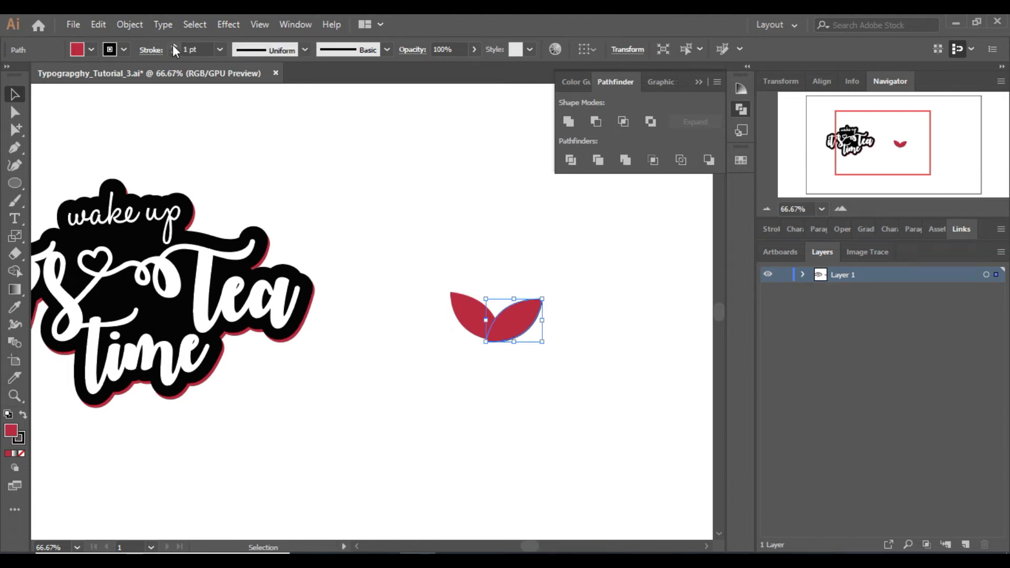
pyautogui.click(447, 319)
pyautogui.click(469, 314)
pyautogui.click(175, 44)
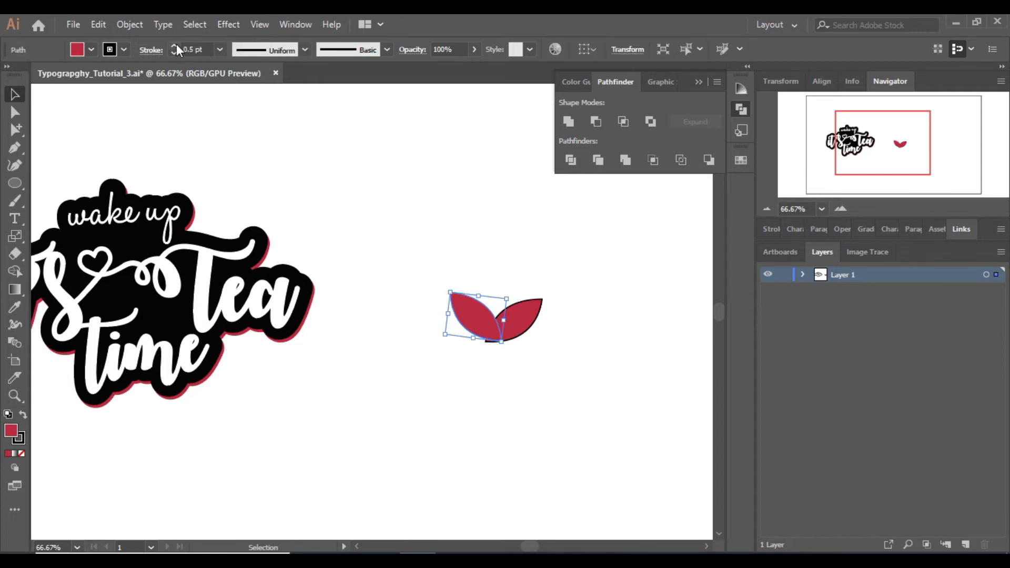
pyautogui.click(176, 46)
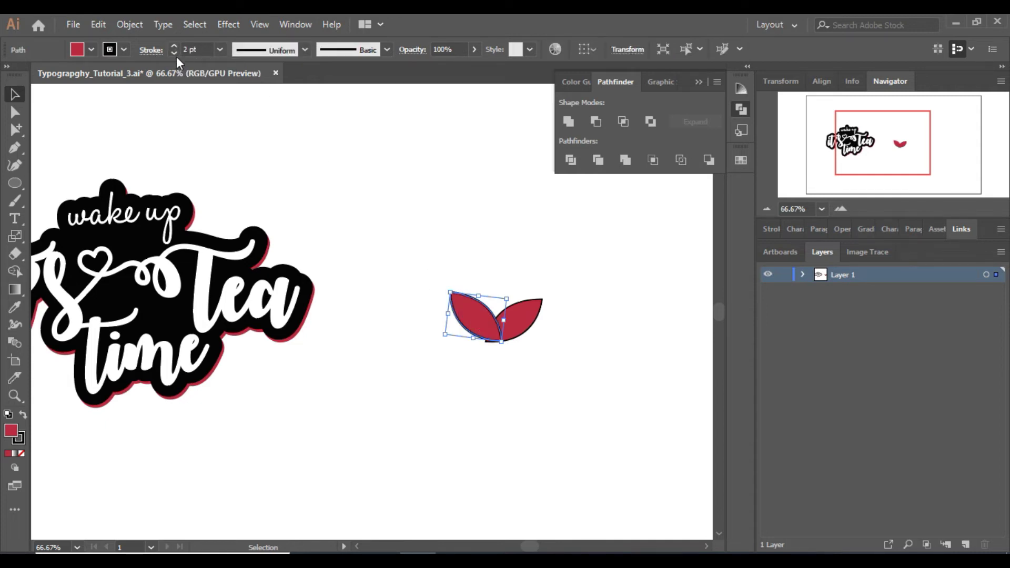
# Arrange the right leaf in front of the left leaf
pyautogui.click(436, 213)
pyautogui.click(533, 324)
pyautogui.rightClick(533, 324)
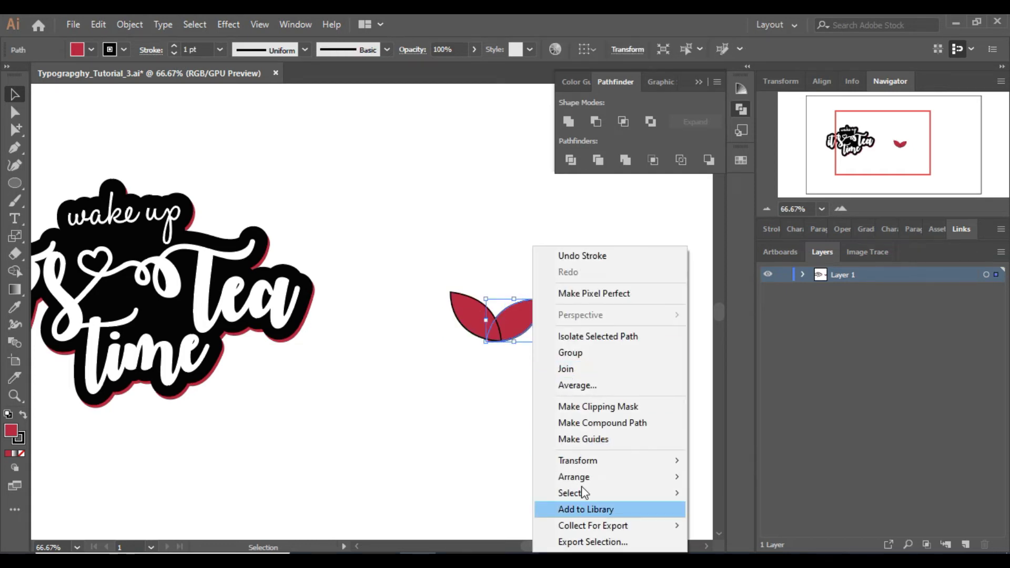
pyautogui.moveTo(615, 480)
pyautogui.click(721, 477)
pyautogui.click(477, 350)
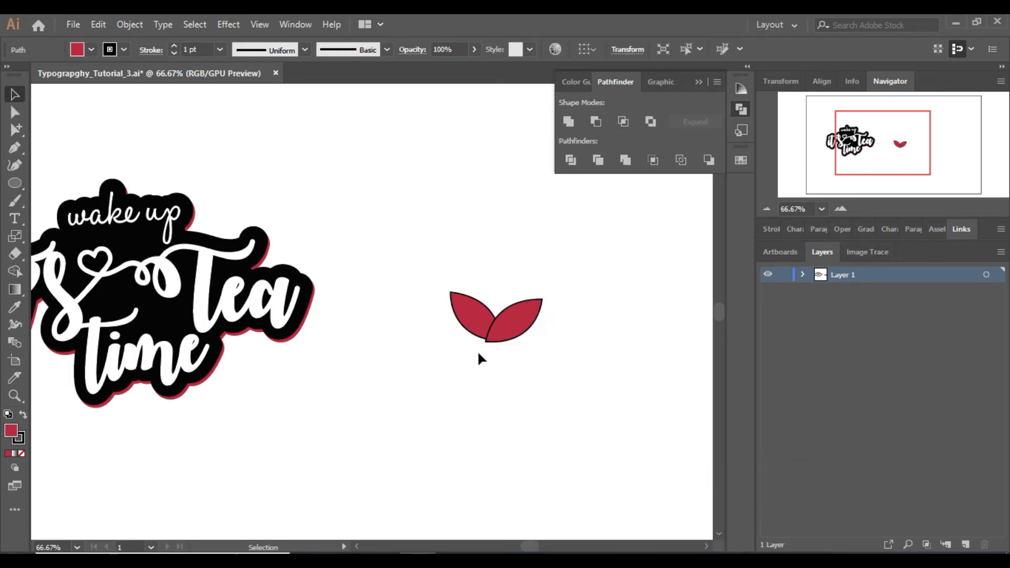
# Scale down both leaves together and place them on the upper-right edge of the black backing around "Tea"
pyautogui.moveTo(538, 355); pyautogui.dragTo(451, 290)
pyautogui.moveTo(542, 342); pyautogui.dragTo(308, 259)
pyautogui.click(842, 209)
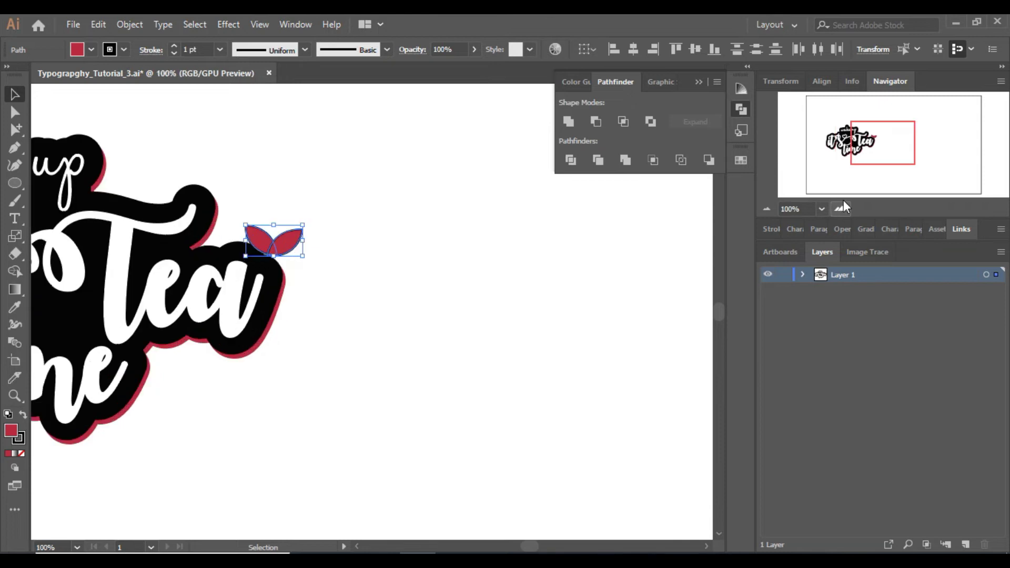
pyautogui.moveTo(876, 143); pyautogui.dragTo(850, 136)
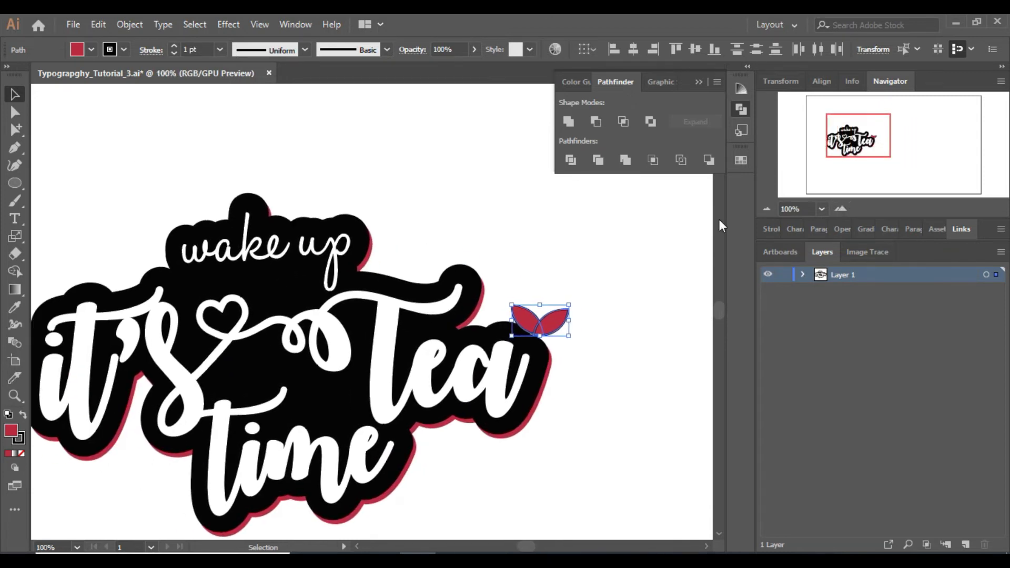
# Rotate the leaf pair clockwise and nudge it right and down so its base meets the backing's upper-right corner
pyautogui.moveTo(565, 317)
pyautogui.mouseDown()
pyautogui.moveTo(575, 295)
pyautogui.moveTo(583, 315)
pyautogui.mouseUp()
pyautogui.press('Right')
pyautogui.press('Right')
pyautogui.press('Right')
pyautogui.press('Right')
pyautogui.press('Down')
pyautogui.press('Down')
pyautogui.click(607, 387)
pyautogui.click(560, 334)
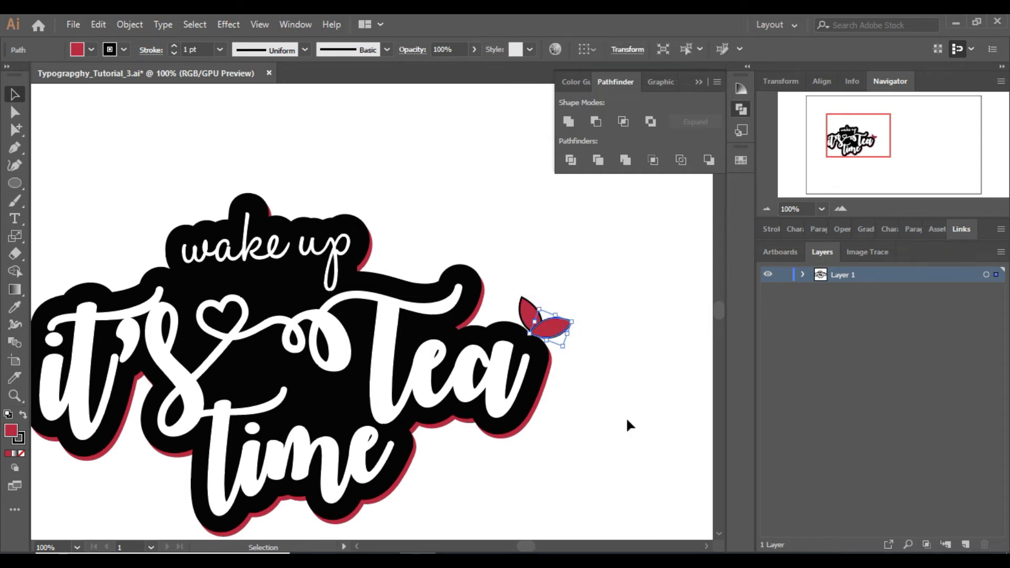
pyautogui.click(626, 420)
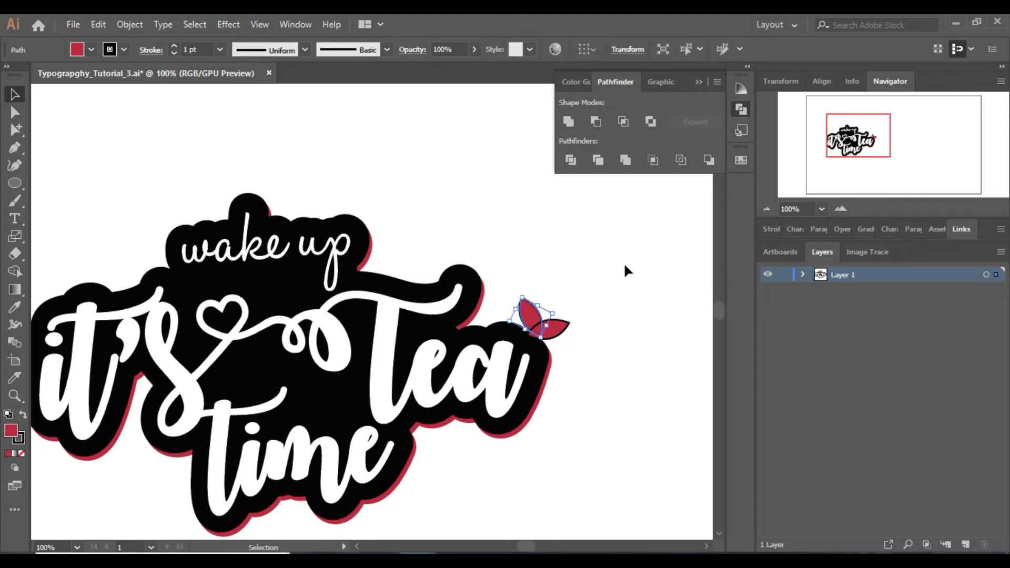
# Rotate the left leaf slightly clockwise so it stands upright beside the right leaf
pyautogui.click(840, 210)
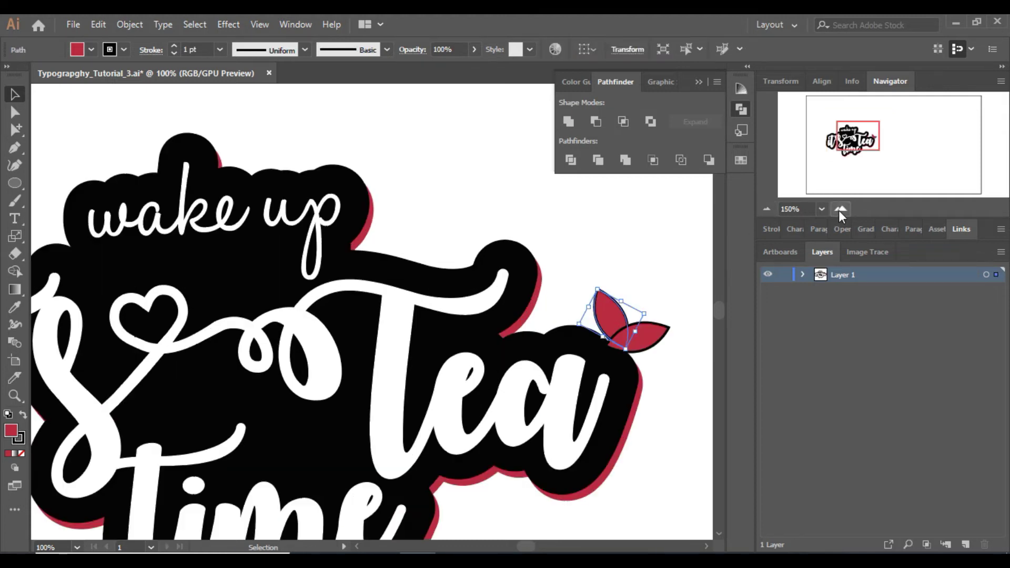
pyautogui.click(706, 546)
pyautogui.click(706, 546)
pyautogui.click(706, 545)
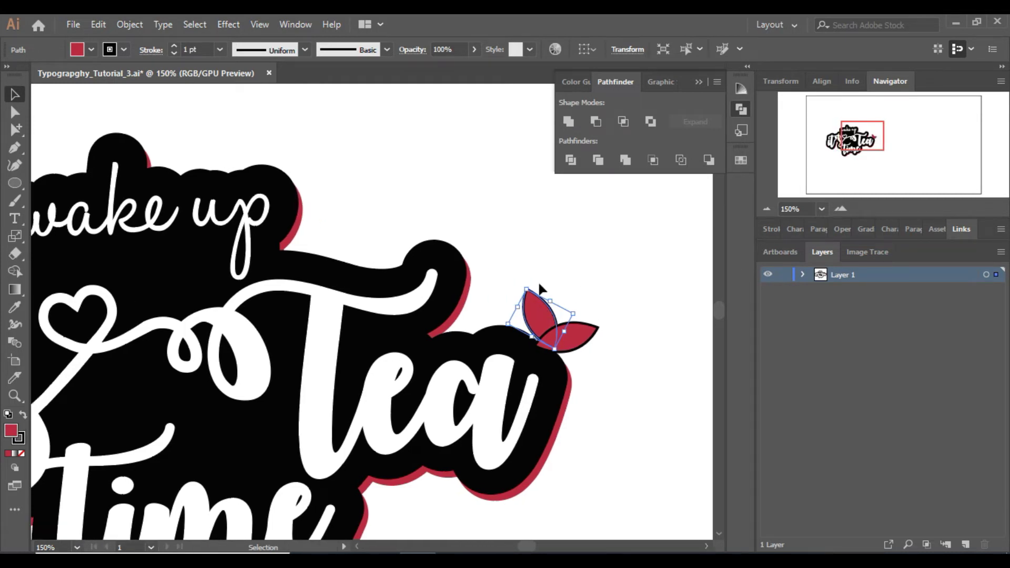
pyautogui.moveTo(527, 285); pyautogui.dragTo(543, 276)
pyautogui.click(640, 362)
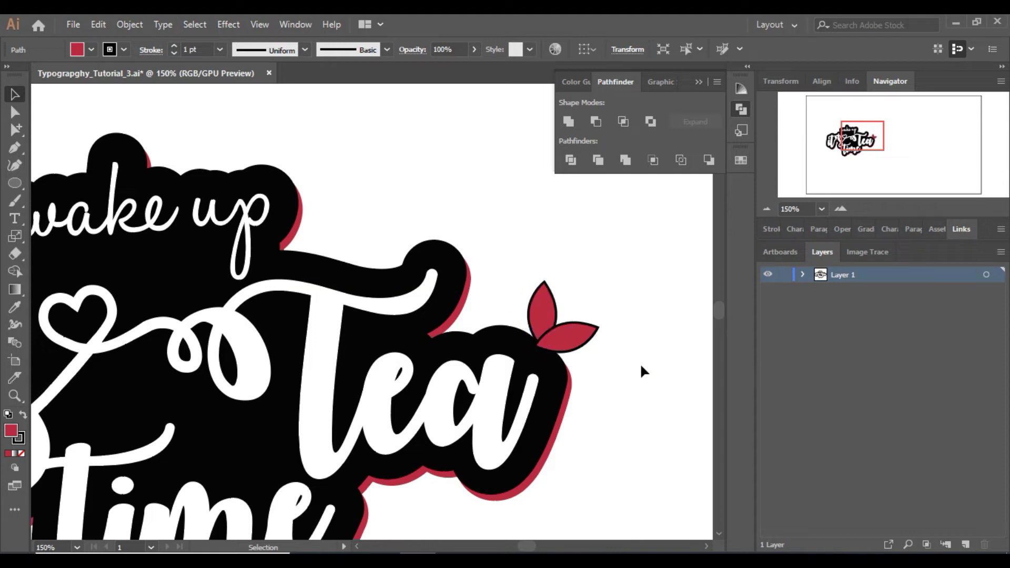
pyautogui.click(769, 209)
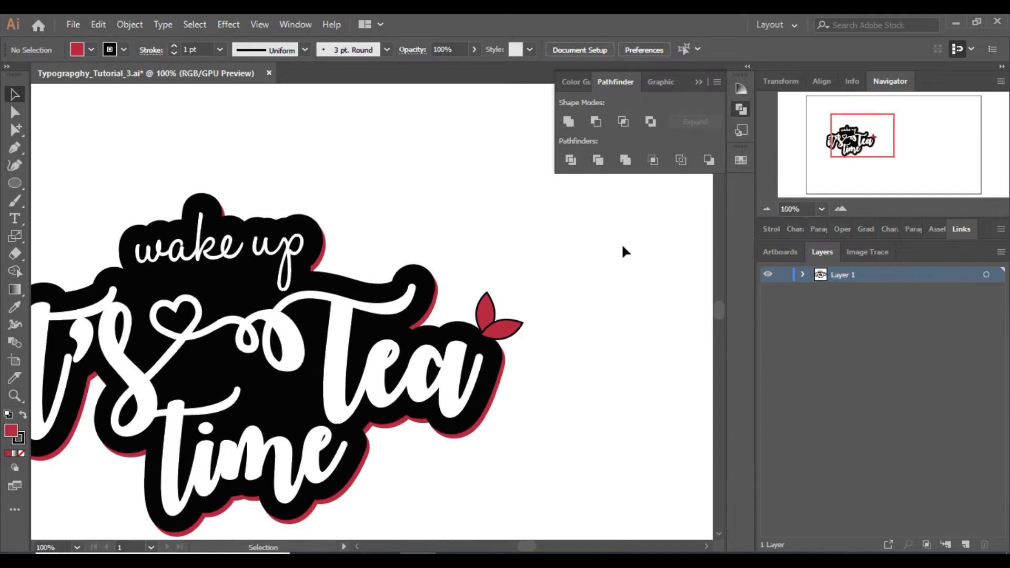
pyautogui.click(503, 334)
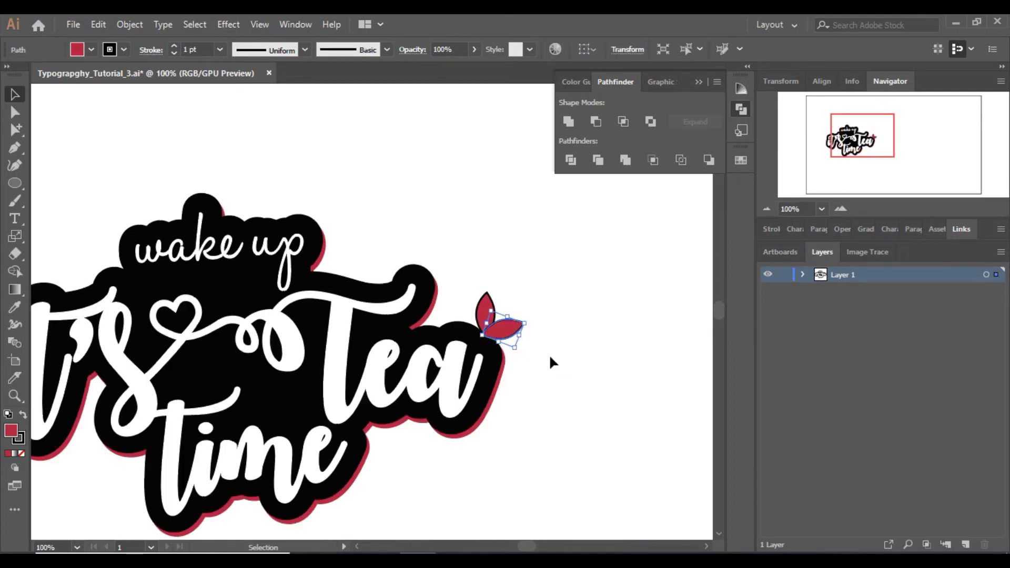
pyautogui.click(550, 357)
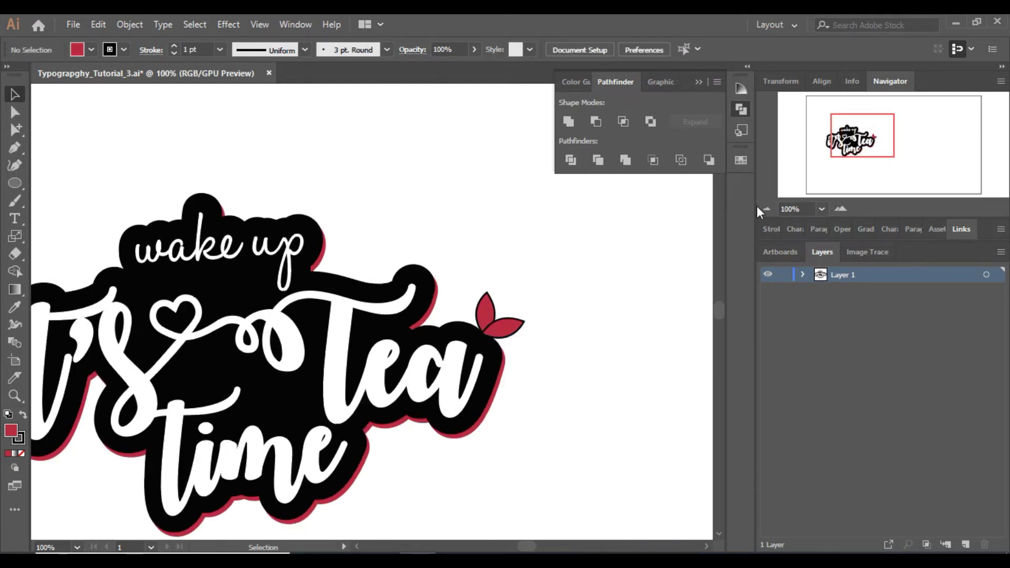
# Draw a rounded petal outline with a narrow open base in the empty area beside the lettering, using the Pen tool
pyautogui.click(763, 209)
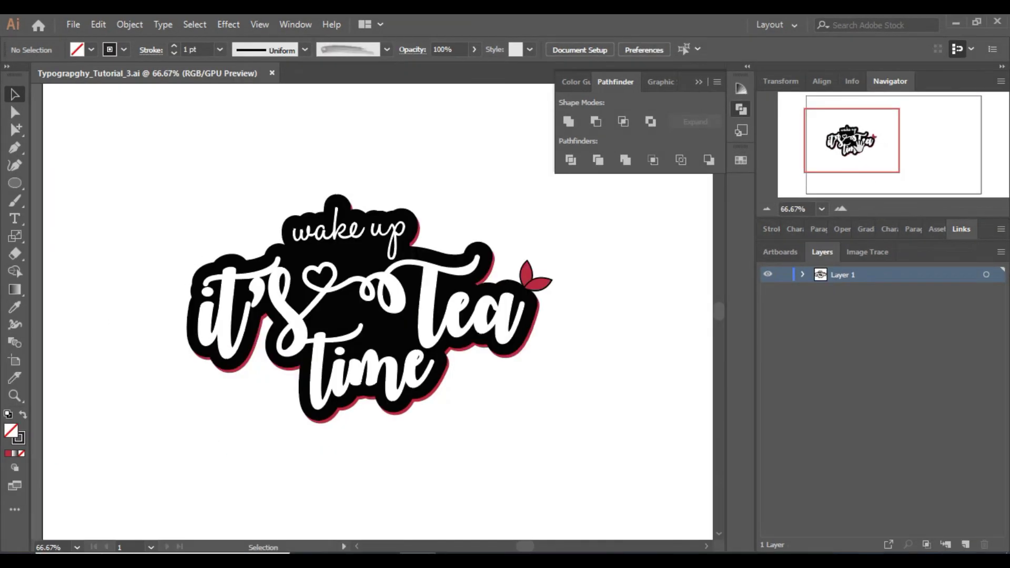
pyautogui.moveTo(855, 144); pyautogui.dragTo(893, 151)
pyautogui.click(840, 209)
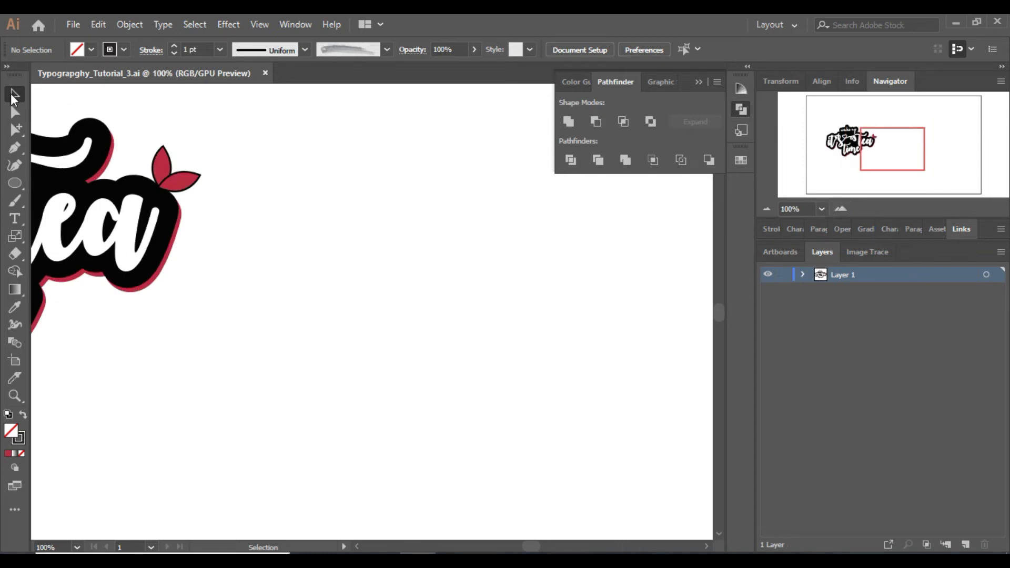
pyautogui.click(15, 148)
pyautogui.click(357, 329)
pyautogui.click(367, 207)
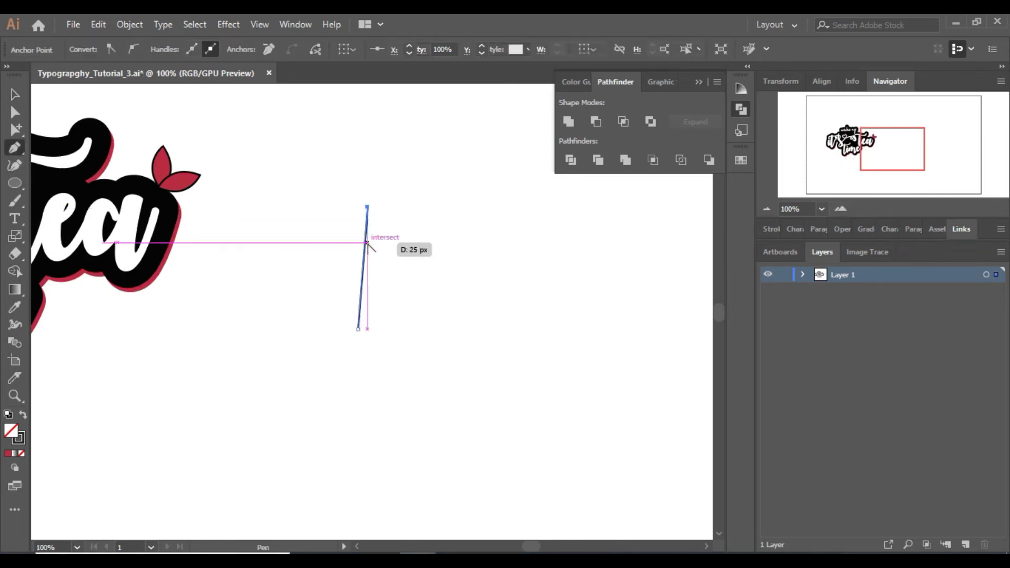
pyautogui.moveTo(366, 243)
pyautogui.mouseDown()
pyautogui.moveTo(347, 238)
pyautogui.moveTo(370, 208)
pyautogui.moveTo(437, 247)
pyautogui.moveTo(416, 223)
pyautogui.mouseUp()
pyautogui.click(414, 215)
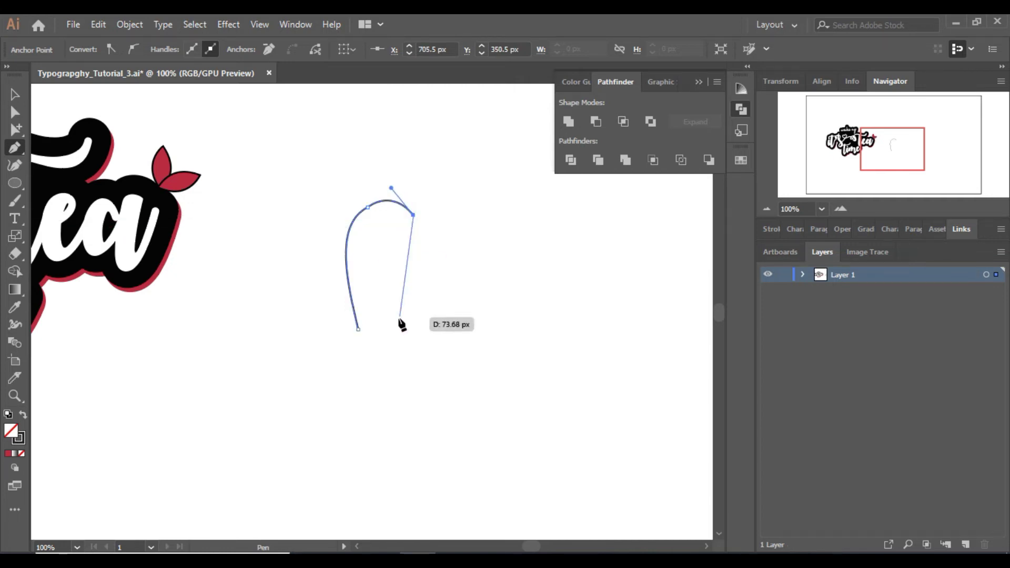
pyautogui.moveTo(382, 336); pyautogui.dragTo(322, 415)
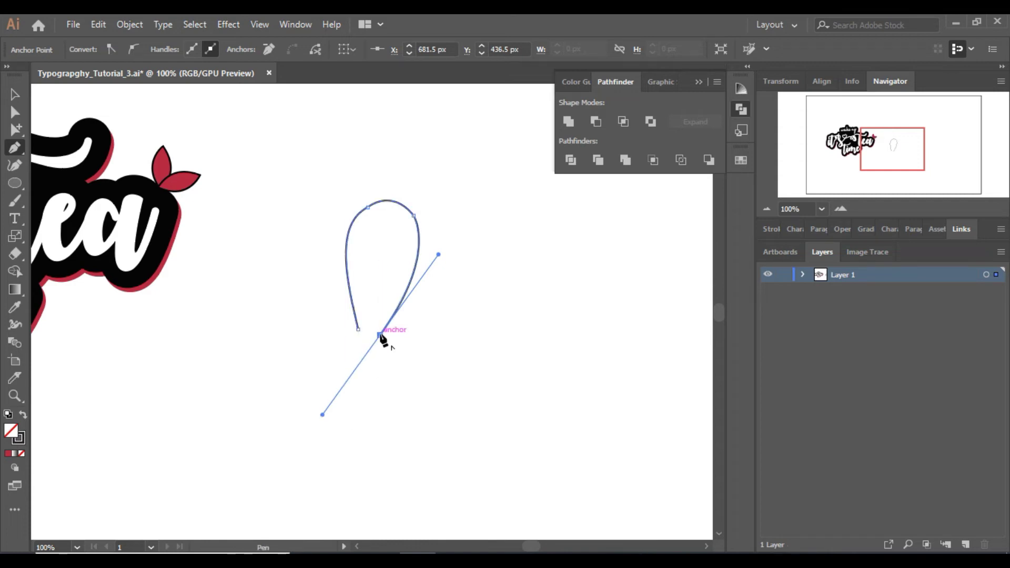
pyautogui.click(380, 336)
pyautogui.moveTo(393, 364); pyautogui.dragTo(393, 364)
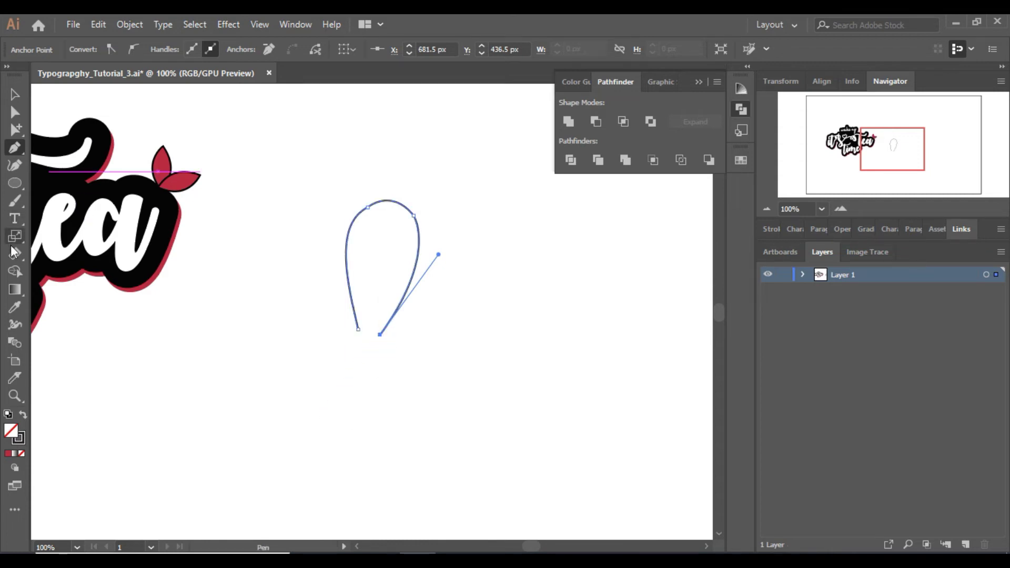
# Fill the petal with the leaf's crimson using the Eyedropper and remove its stroke
pyautogui.click(15, 306)
pyautogui.click(185, 178)
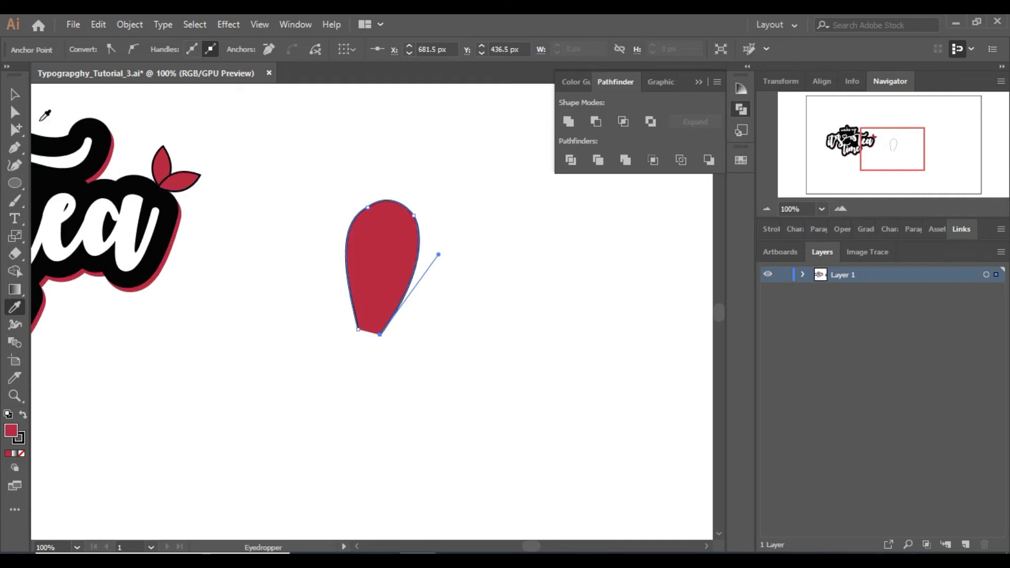
pyautogui.click(14, 96)
pyautogui.click(290, 163)
pyautogui.click(361, 230)
pyautogui.click(174, 53)
pyautogui.click(174, 53)
pyautogui.click(173, 54)
pyautogui.click(173, 53)
pyautogui.click(267, 192)
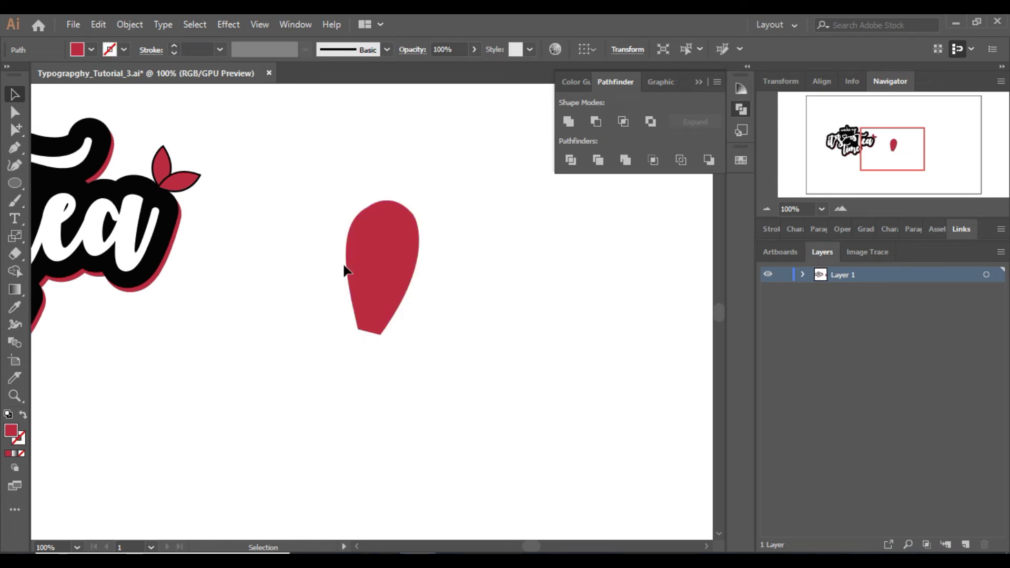
# Duplicate the petal to its left and rotate the copy counterclockwise so the two bases meet
pyautogui.hotkey('ctrl', '-')
pyautogui.moveTo(383, 282)
pyautogui.mouseDown()
pyautogui.moveTo(448, 286)
pyautogui.moveTo(398, 292)
pyautogui.mouseUp()
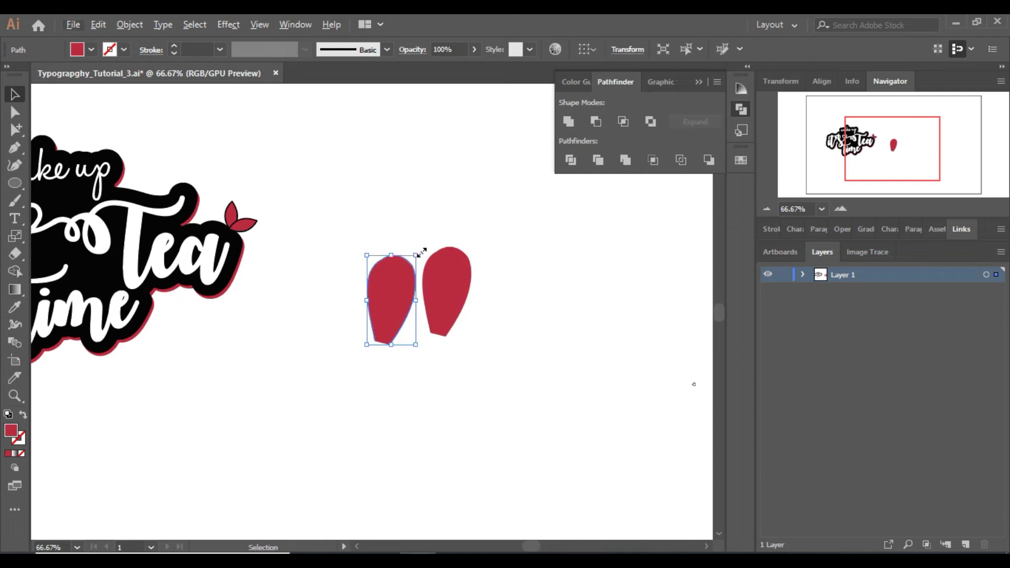
pyautogui.moveTo(420, 251); pyautogui.dragTo(373, 232)
pyautogui.moveTo(396, 329); pyautogui.dragTo(411, 330)
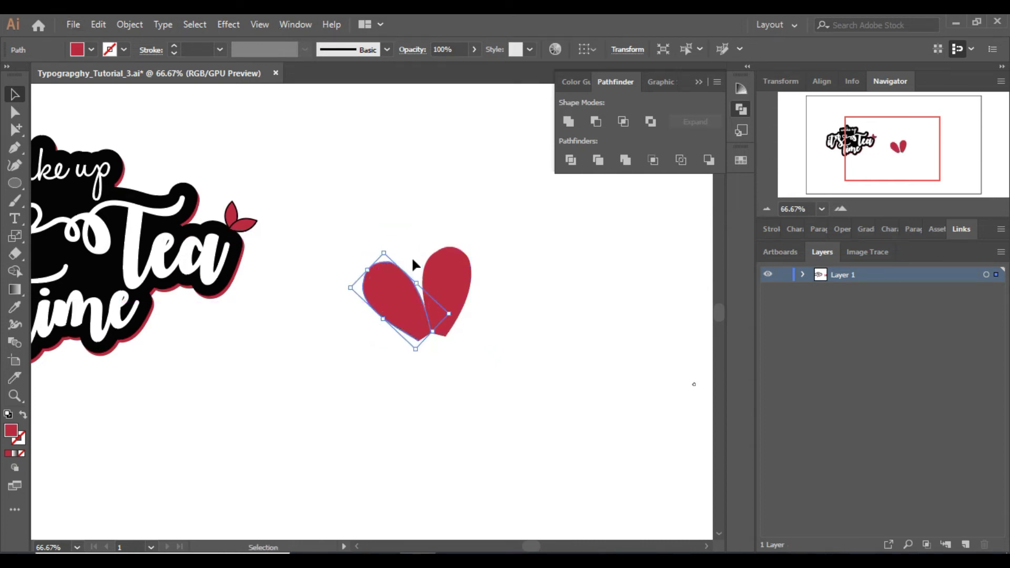
pyautogui.click(398, 241)
# Duplicate the left petal, rotate the copy counterclockwise into the lower-left position, and nudge its base to the flower's centre
pyautogui.moveTo(389, 295); pyautogui.dragTo(371, 336)
pyautogui.moveTo(418, 305); pyautogui.dragTo(321, 344)
pyautogui.moveTo(383, 349); pyautogui.dragTo(405, 368)
pyautogui.press('Up')
pyautogui.press('Right')
pyautogui.press('Right')
pyautogui.press('Right')
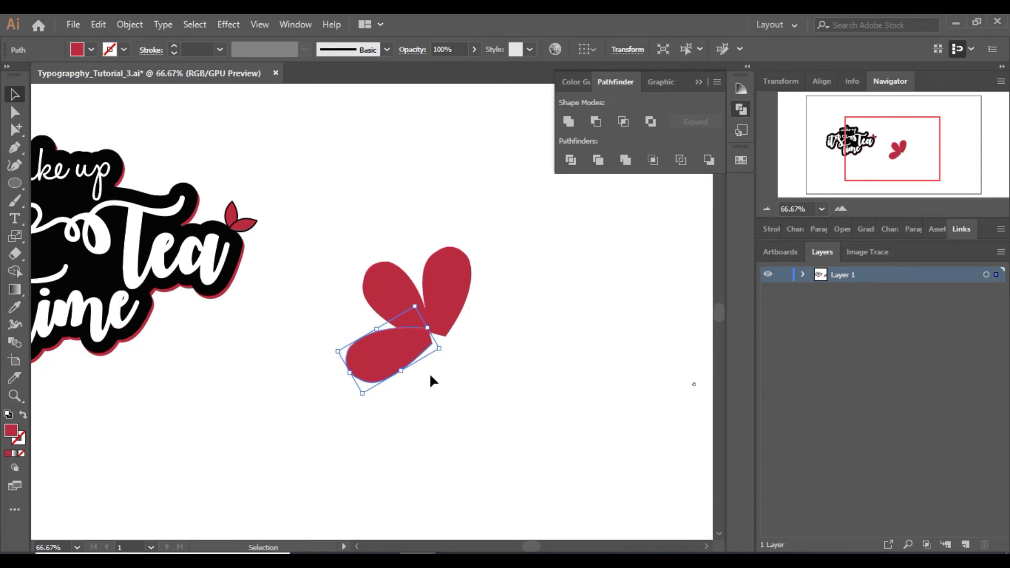
pyautogui.click(430, 374)
# Duplicate and rotate further petal copies to form the bottom and lower-right petals around the flower's centre
pyautogui.moveTo(391, 358); pyautogui.dragTo(424, 372)
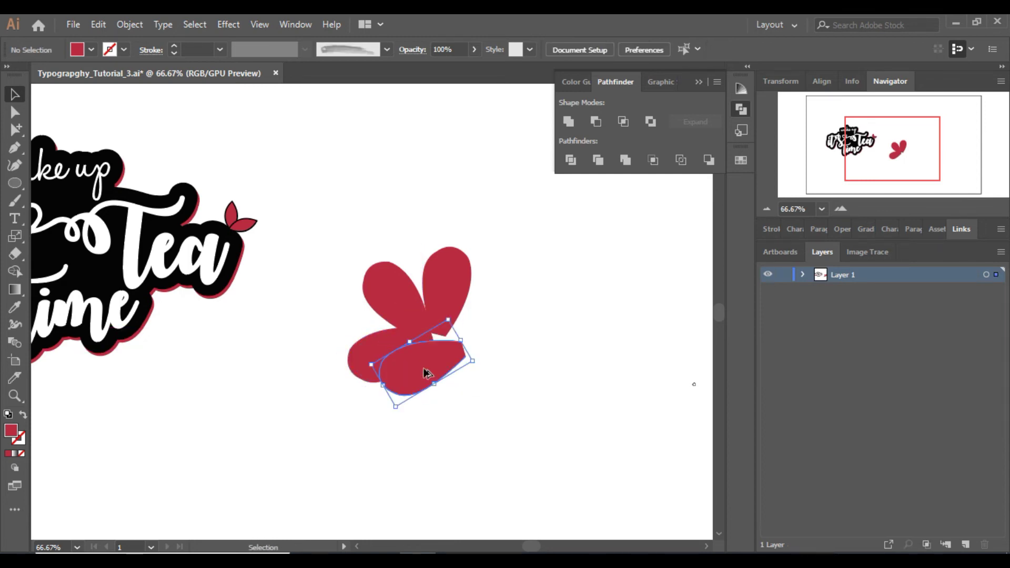
pyautogui.moveTo(462, 317); pyautogui.dragTo(445, 310)
pyautogui.moveTo(431, 370); pyautogui.dragTo(483, 386)
pyautogui.click(491, 406)
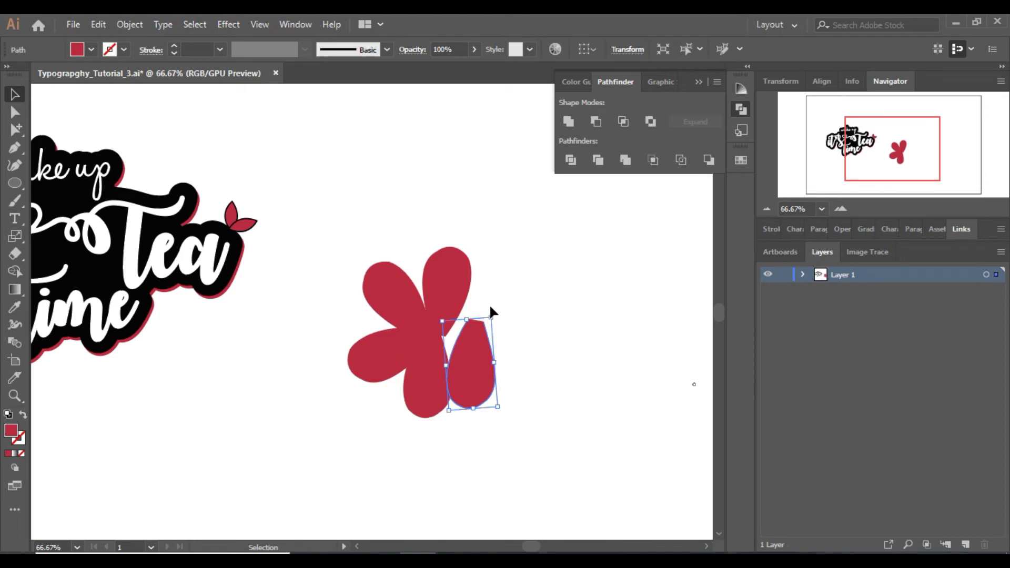
pyautogui.moveTo(495, 314); pyautogui.dragTo(466, 307)
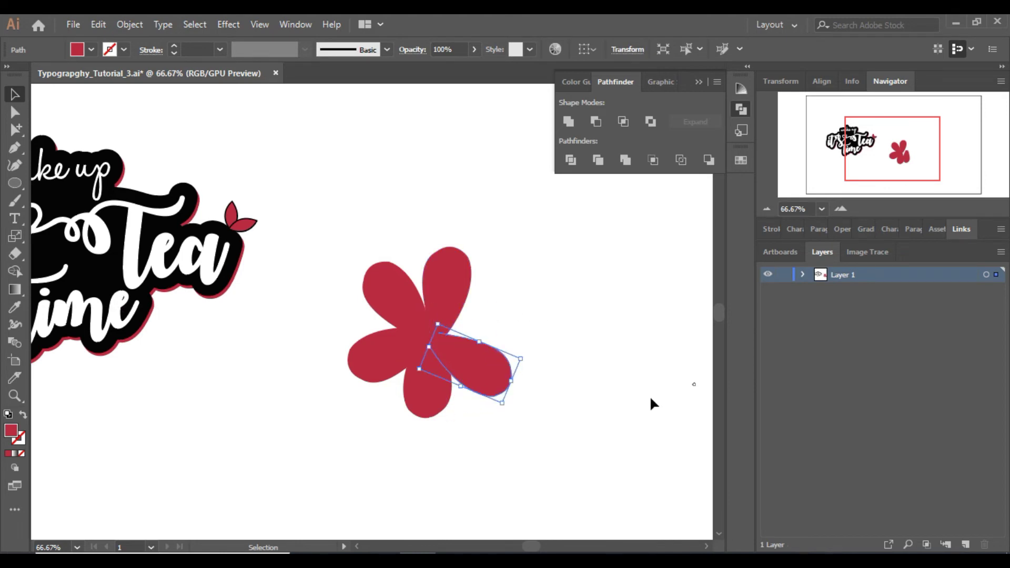
pyautogui.press('Up')
pyautogui.press('Up')
pyautogui.press('Up')
pyautogui.press('Up')
pyautogui.click(650, 403)
# Duplicate the lower-right petal upward and rotate the copy into the upper-right gap to complete the six-petal flower
pyautogui.moveTo(511, 364); pyautogui.dragTo(516, 266)
pyautogui.moveTo(510, 319); pyautogui.dragTo(506, 312)
pyautogui.click(581, 367)
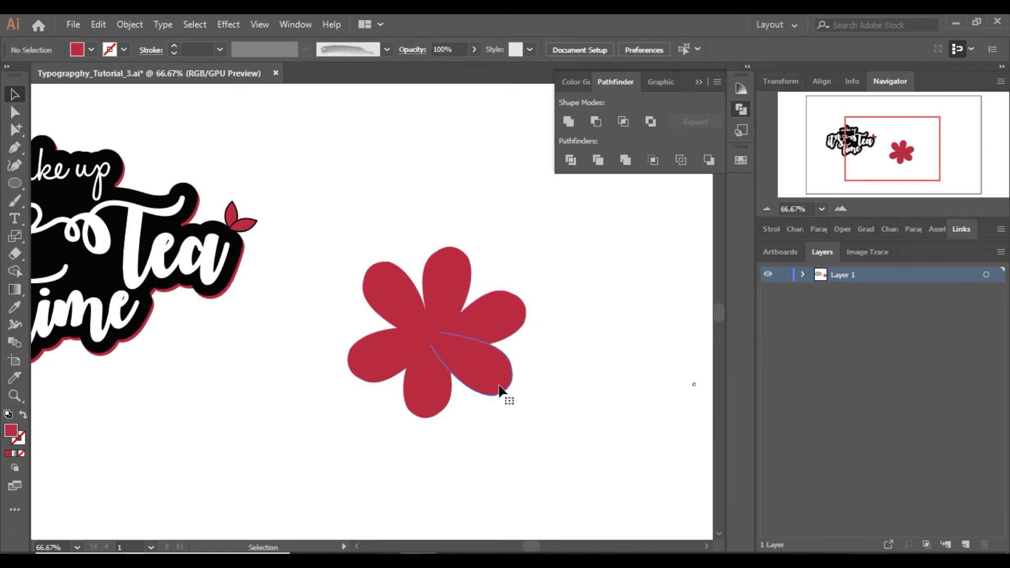
pyautogui.click(499, 390)
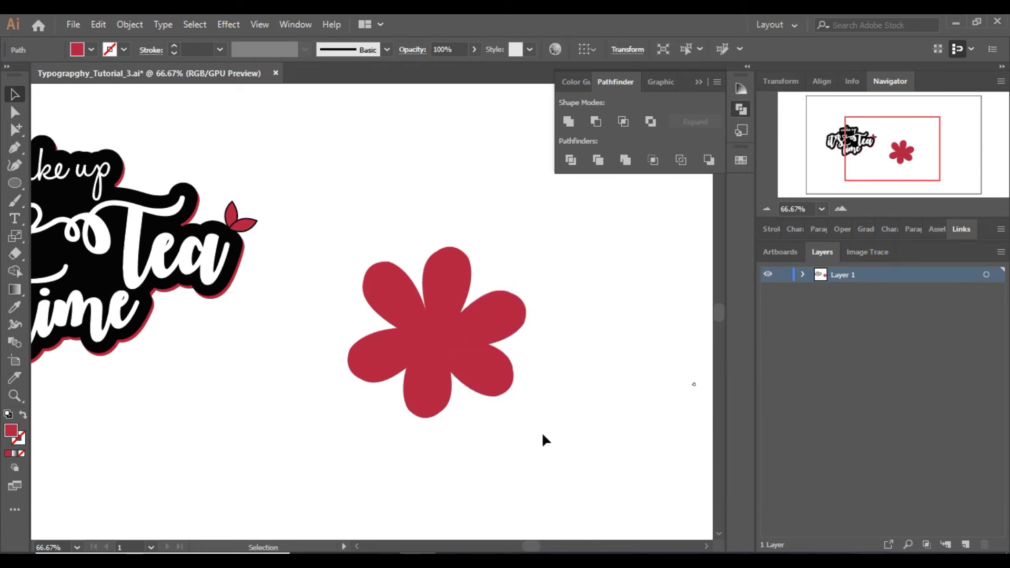
pyautogui.click(541, 431)
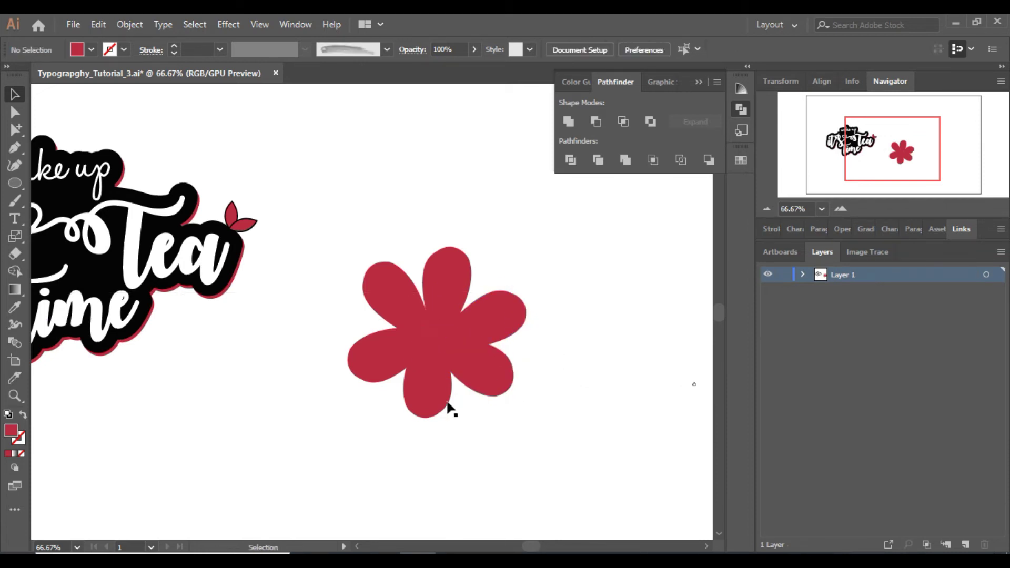
pyautogui.click(503, 373)
pyautogui.click(505, 387)
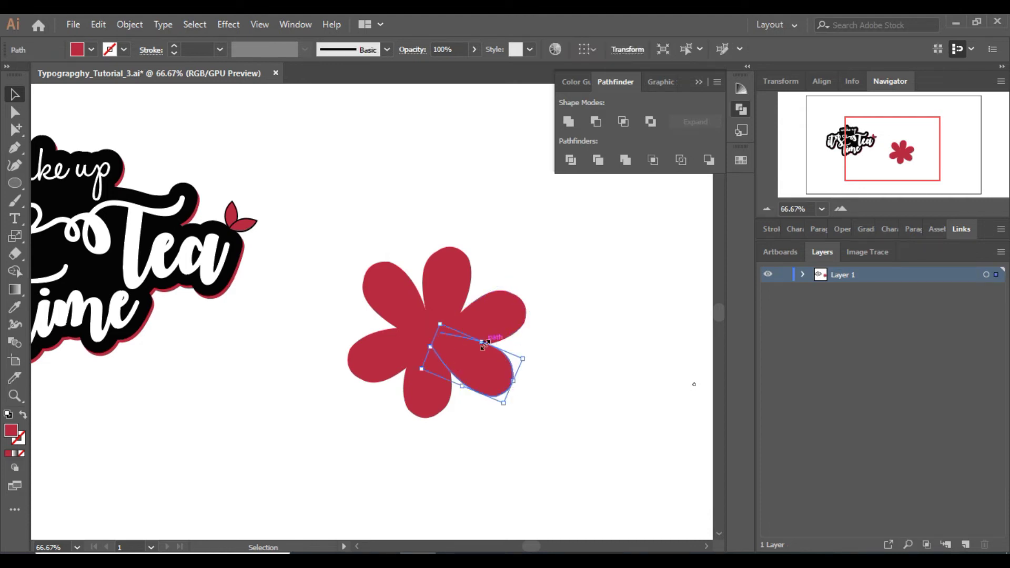
pyautogui.click(553, 340)
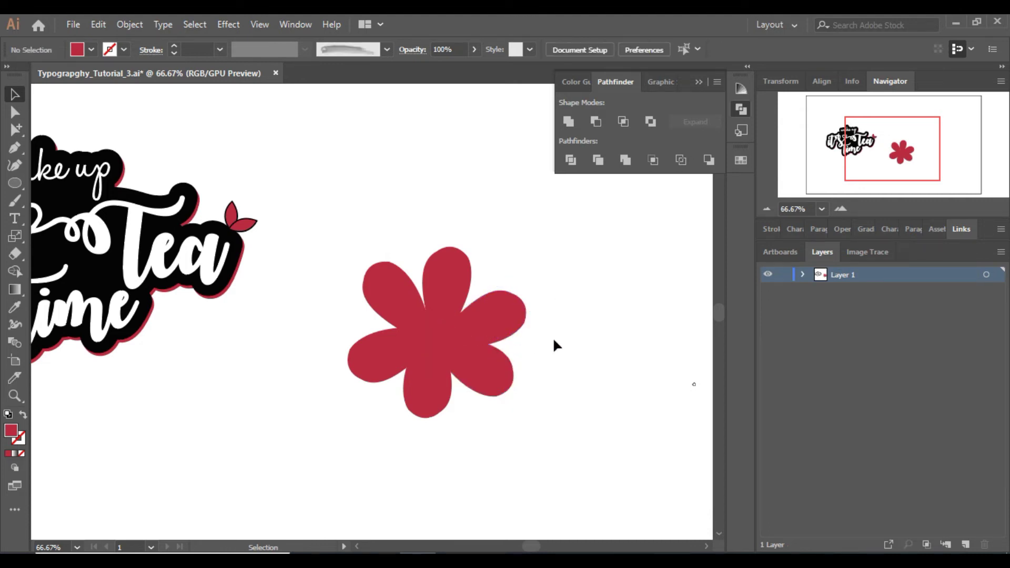
# Nudge the upper-right petal up and right to even out the spacing between petals
pyautogui.click(523, 319)
pyautogui.press('Up')
pyautogui.press('Up')
pyautogui.press('Up')
pyautogui.press('Up')
pyautogui.press('Up')
pyautogui.press('Up')
pyautogui.press('Up')
pyautogui.press('Up')
pyautogui.press('Right')
pyautogui.press('Right')
pyautogui.press('Right')
pyautogui.press('Right')
pyautogui.press('Right')
pyautogui.press('Right')
pyautogui.press('Right')
pyautogui.press('Up')
pyautogui.press('Up')
pyautogui.press('Up')
pyautogui.press('Up')
pyautogui.press('Right')
pyautogui.press('Right')
pyautogui.press('Right')
pyautogui.click(568, 414)
# Nudge the lower-right petal slightly right, away from the flower's centre
pyautogui.click(503, 384)
pyautogui.press('Up')
pyautogui.press('Up')
pyautogui.press('Up')
pyautogui.press('Up')
pyautogui.press('Right')
pyautogui.press('Right')
pyautogui.press('Right')
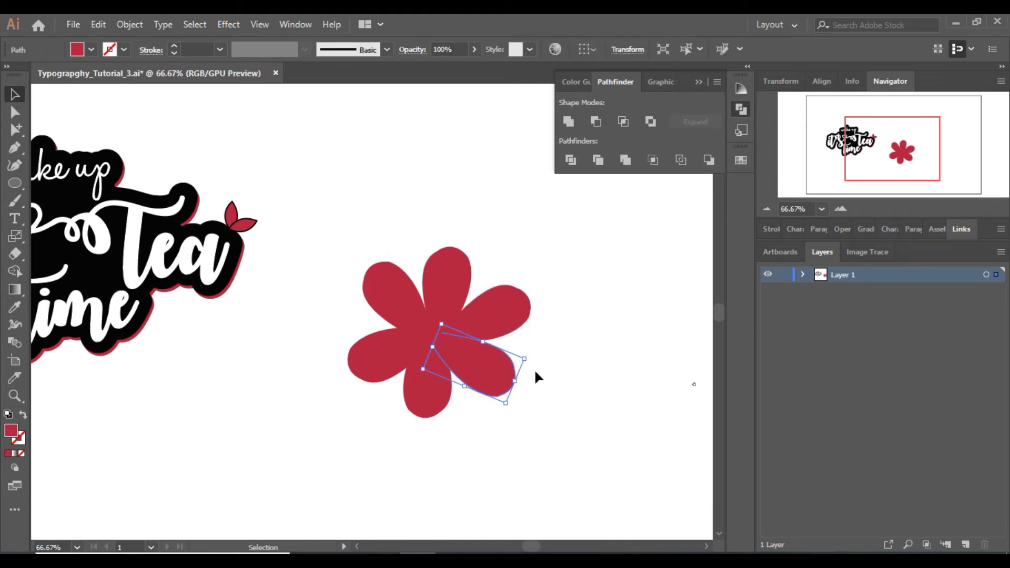
pyautogui.click(564, 387)
# Unite the six petals into a single flower shape and give it a 1 pt black stroke
pyautogui.moveTo(507, 440); pyautogui.dragTo(352, 278)
pyautogui.click(571, 120)
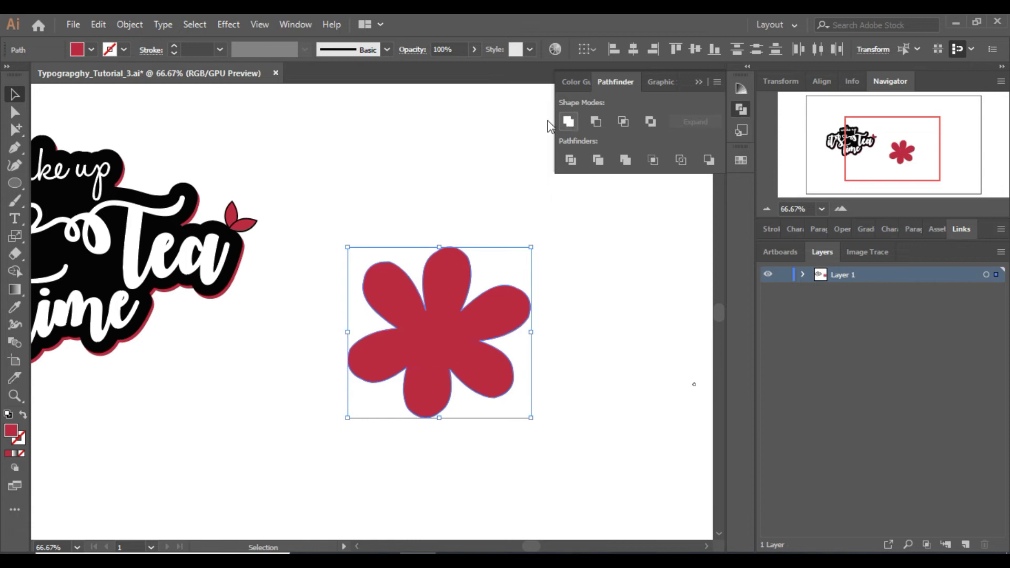
pyautogui.click(171, 46)
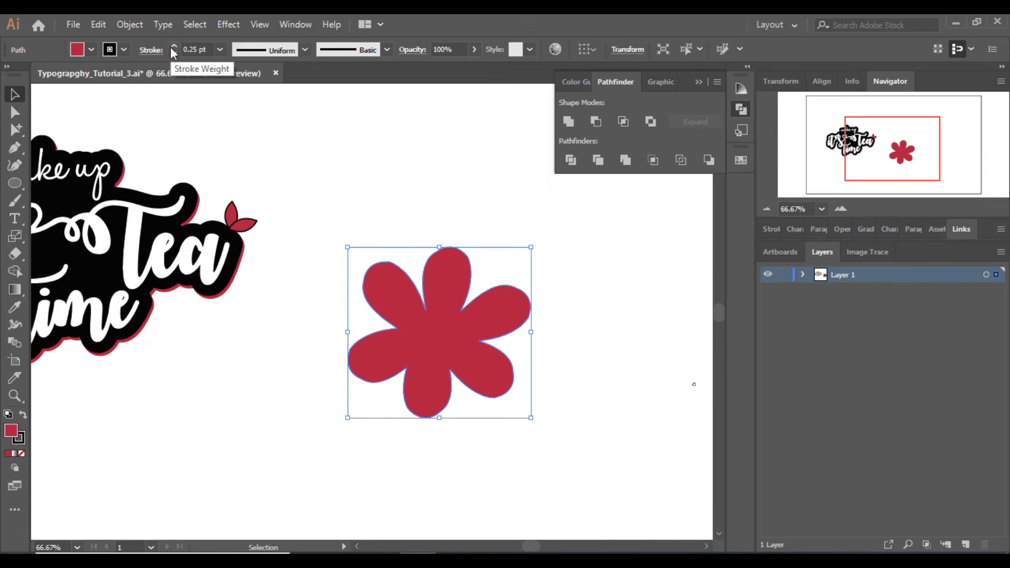
pyautogui.click(171, 45)
pyautogui.click(171, 46)
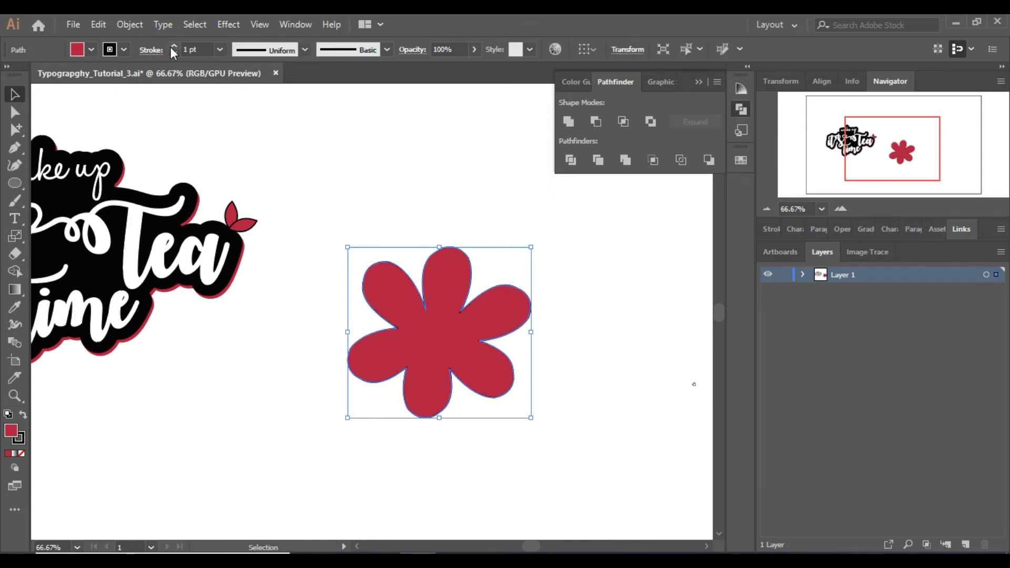
# Remove the fill of the united flower and move the outline down and left, closer to the lettering
pyautogui.click(91, 50)
pyautogui.click(9, 75)
pyautogui.click(9, 75)
pyautogui.click(478, 254)
pyautogui.moveTo(493, 289); pyautogui.dragTo(401, 374)
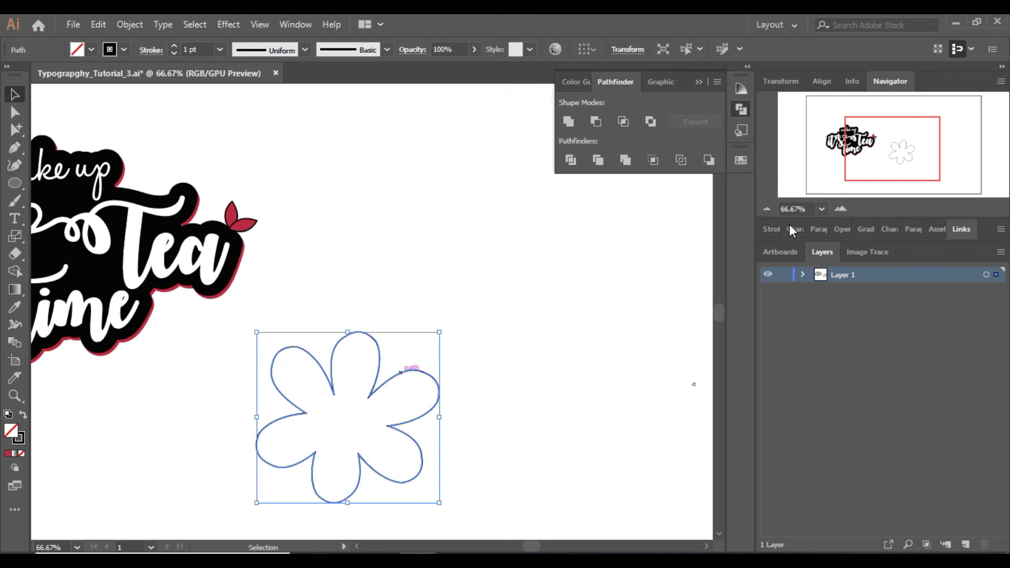
# Scale the flower outline down in two passes to a small ornament size, less than half its former width
pyautogui.click(766, 209)
pyautogui.click(912, 154)
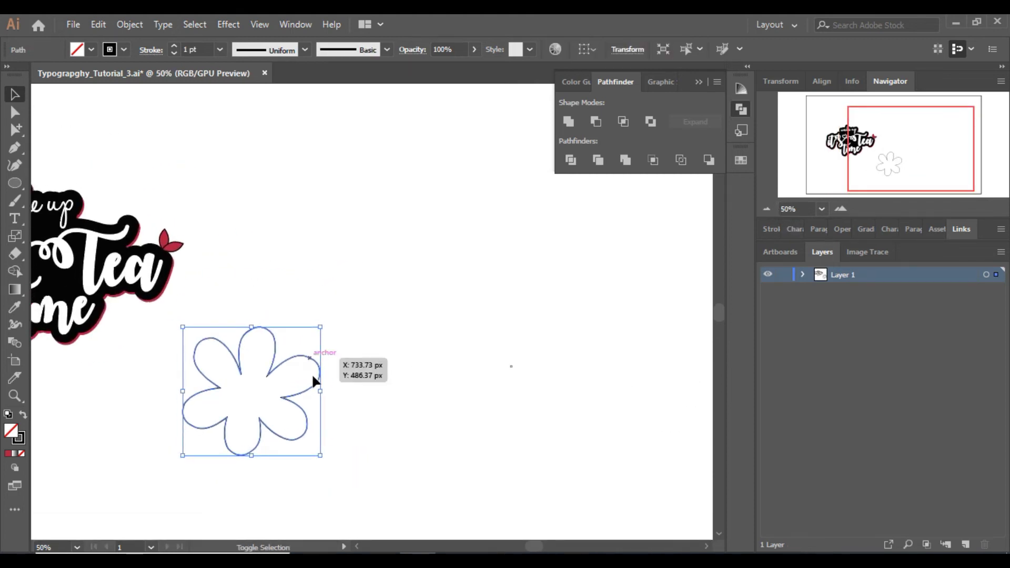
pyautogui.moveTo(320, 391); pyautogui.dragTo(257, 397)
pyautogui.click(345, 416)
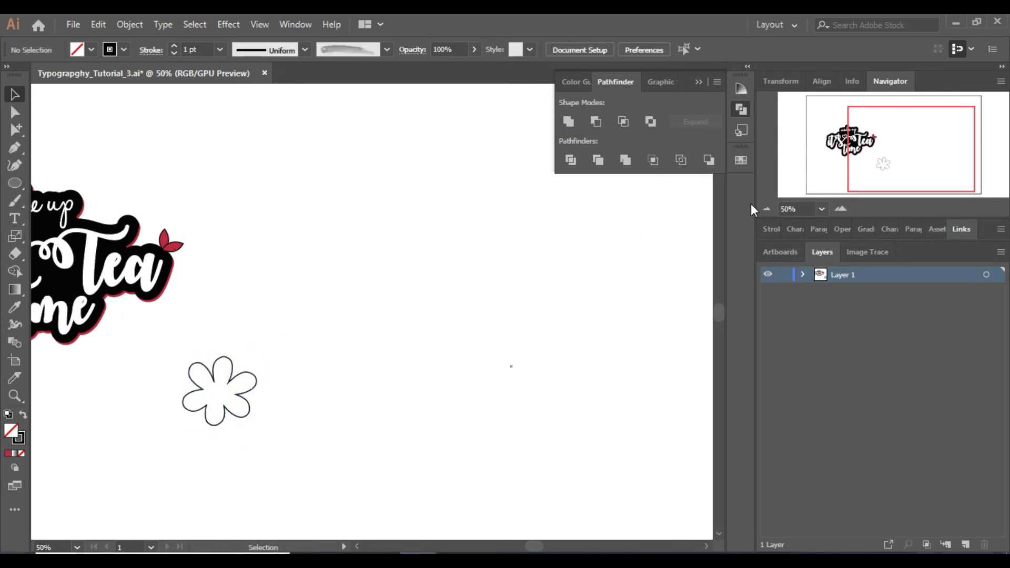
pyautogui.click(256, 390)
pyautogui.moveTo(258, 391); pyautogui.dragTo(237, 392)
pyautogui.click(284, 395)
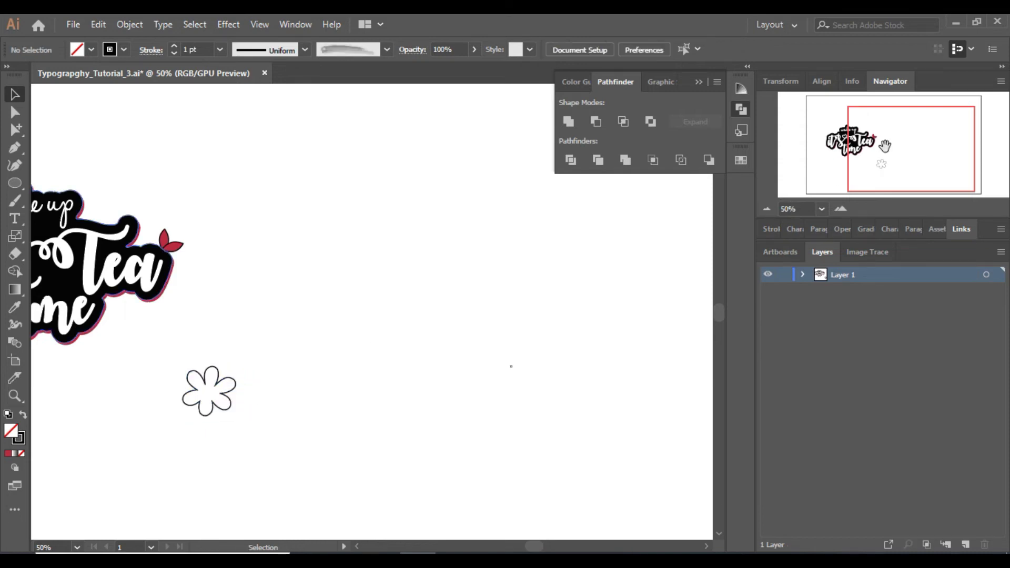
# Activate the Paintbrush tool and open the Artistic_Watercolor brush library
pyautogui.click(900, 141)
pyautogui.moveTo(900, 141); pyautogui.dragTo(907, 141)
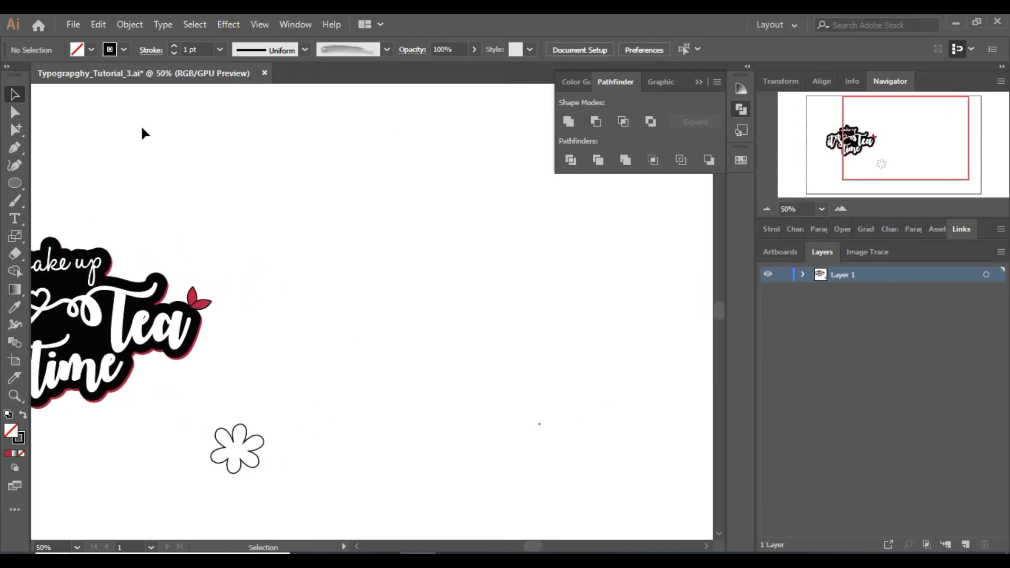
pyautogui.click(12, 203)
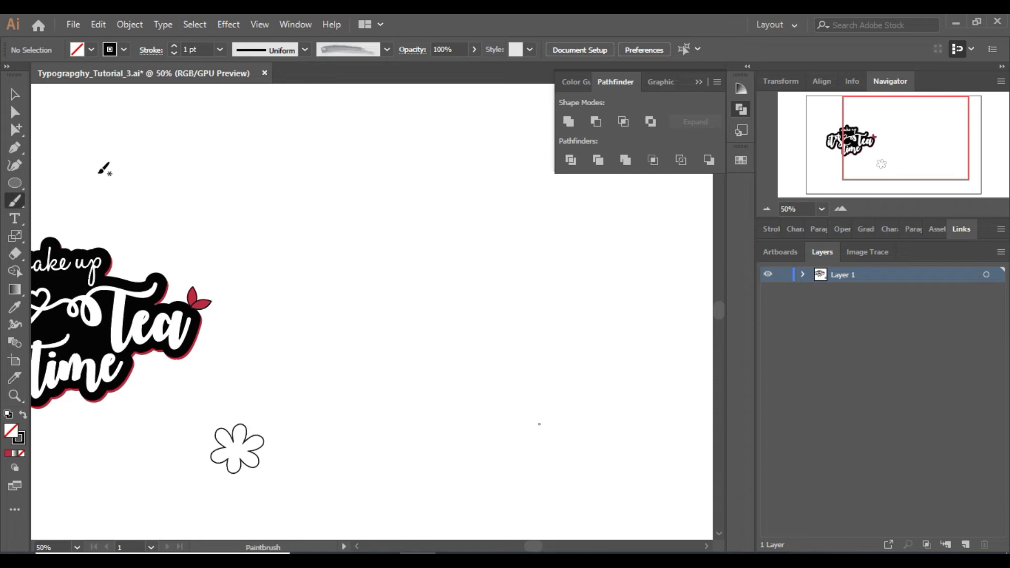
pyautogui.click(174, 47)
pyautogui.click(174, 47)
pyautogui.click(387, 49)
pyautogui.click(250, 164)
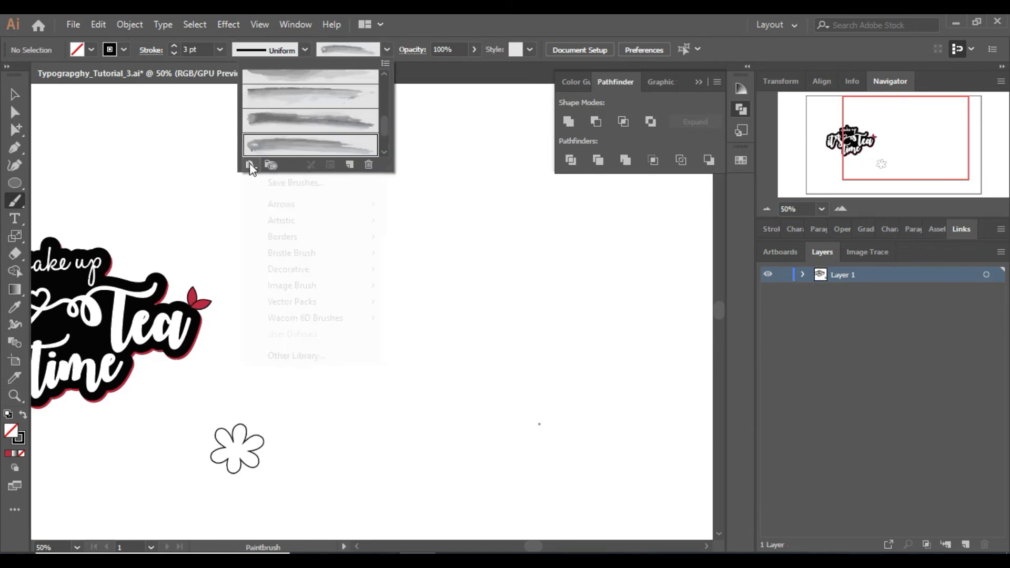
pyautogui.moveTo(366, 219)
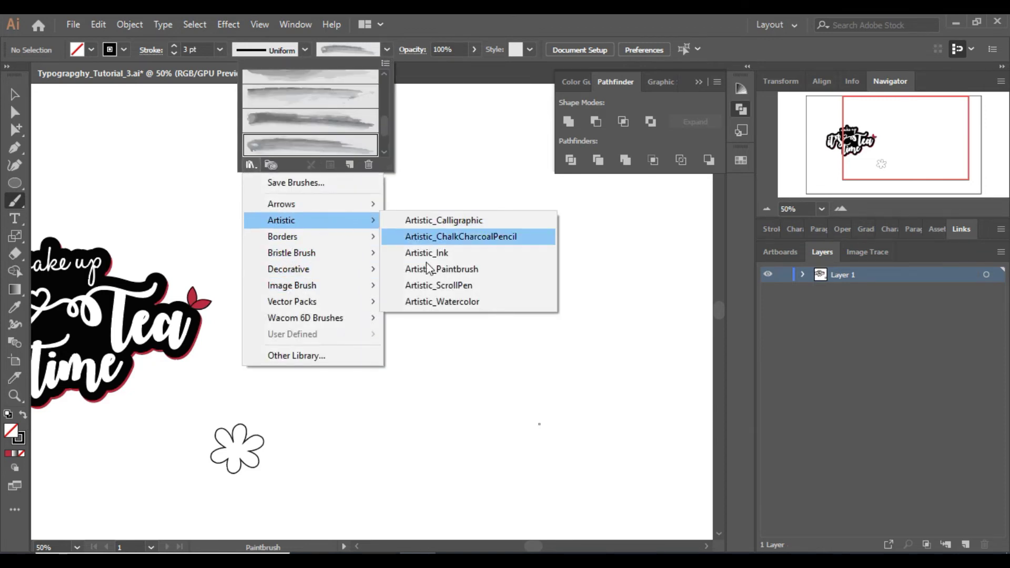
pyautogui.click(429, 305)
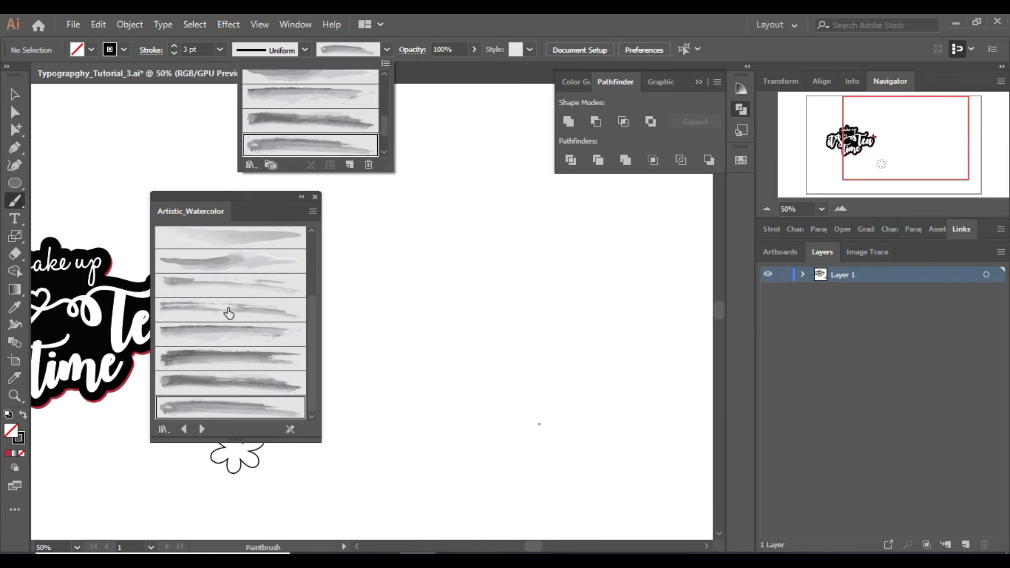
# Choose the grey watery brush at the end of the Artistic_Paintbrush library and paint overlapping circular scribbles in the empty area beside the lettering
pyautogui.click(183, 429)
pyautogui.click(183, 430)
pyautogui.click(255, 418)
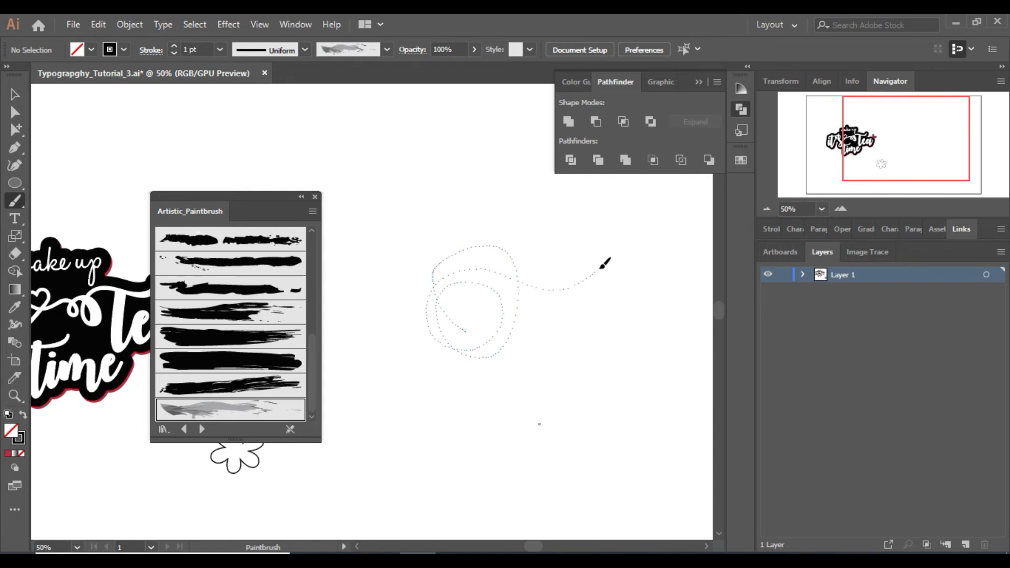
pyautogui.moveTo(600, 267); pyautogui.dragTo(601, 266)
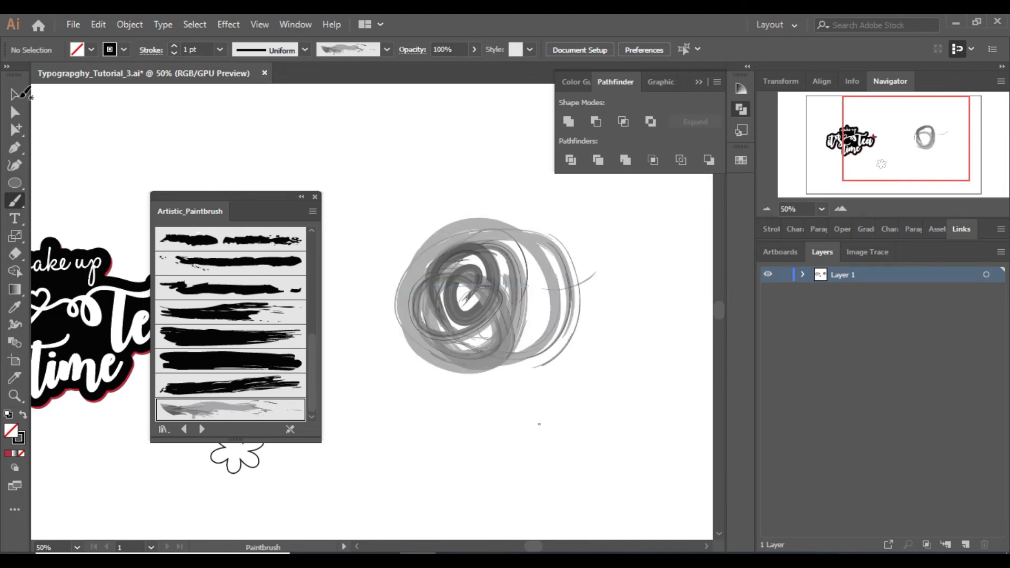
# Select all the grey circular scribbles and set their stroke colour to the crimson swatch
pyautogui.press('v')
pyautogui.moveTo(405, 208); pyautogui.dragTo(565, 368)
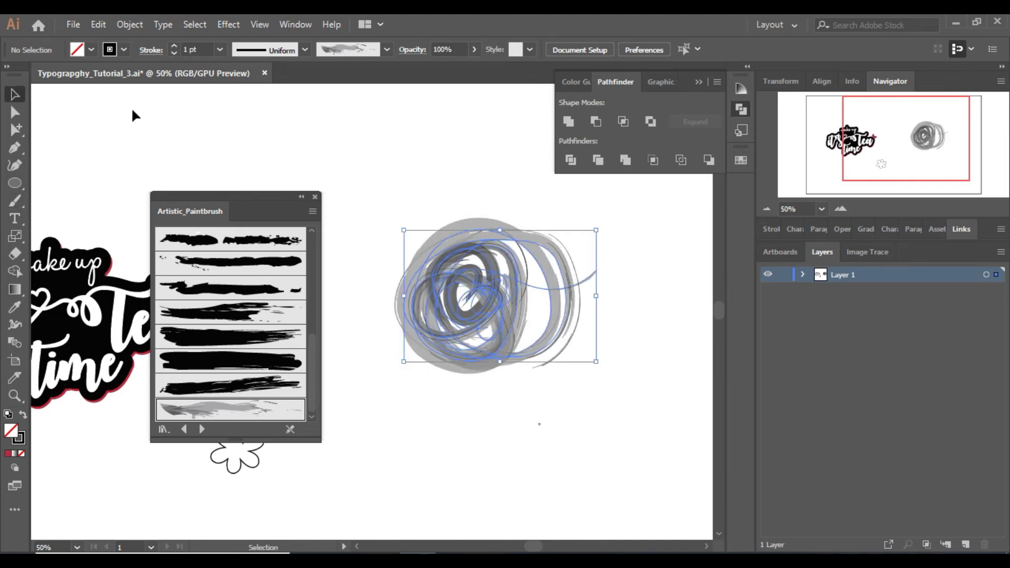
pyautogui.click(125, 50)
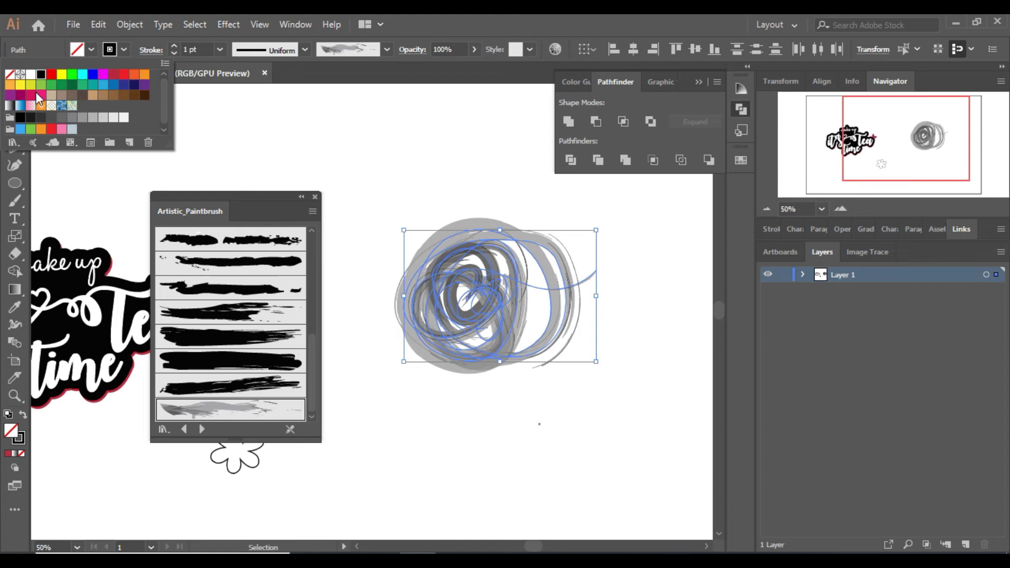
pyautogui.click(114, 75)
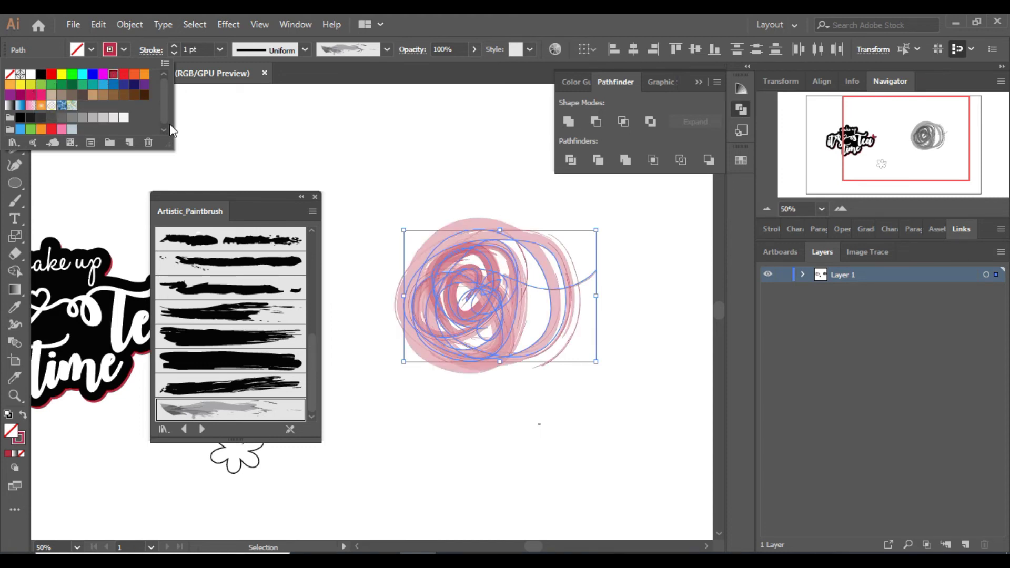
# Compare the red leaf's fill swatch with the stroke swatch of the circular scribbles
pyautogui.click(276, 197)
pyautogui.moveTo(265, 196); pyautogui.dragTo(331, 200)
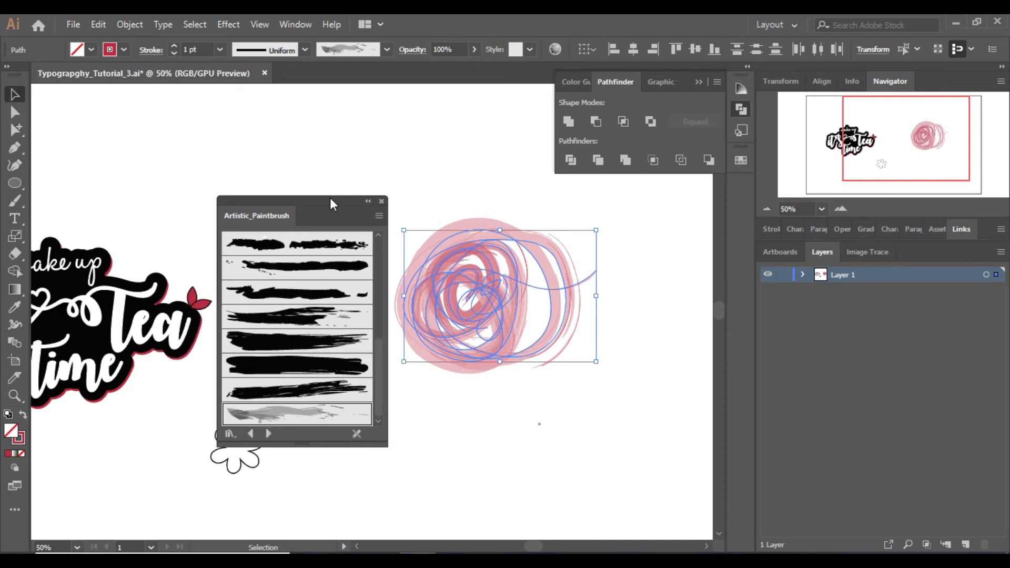
pyautogui.click(205, 303)
pyautogui.click(92, 49)
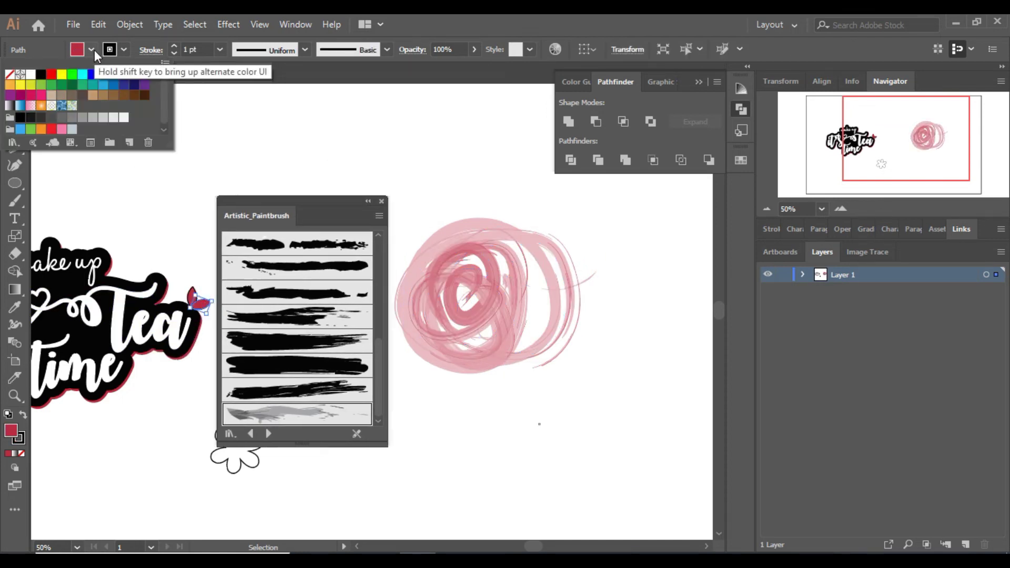
pyautogui.click(427, 209)
pyautogui.moveTo(418, 200); pyautogui.dragTo(605, 421)
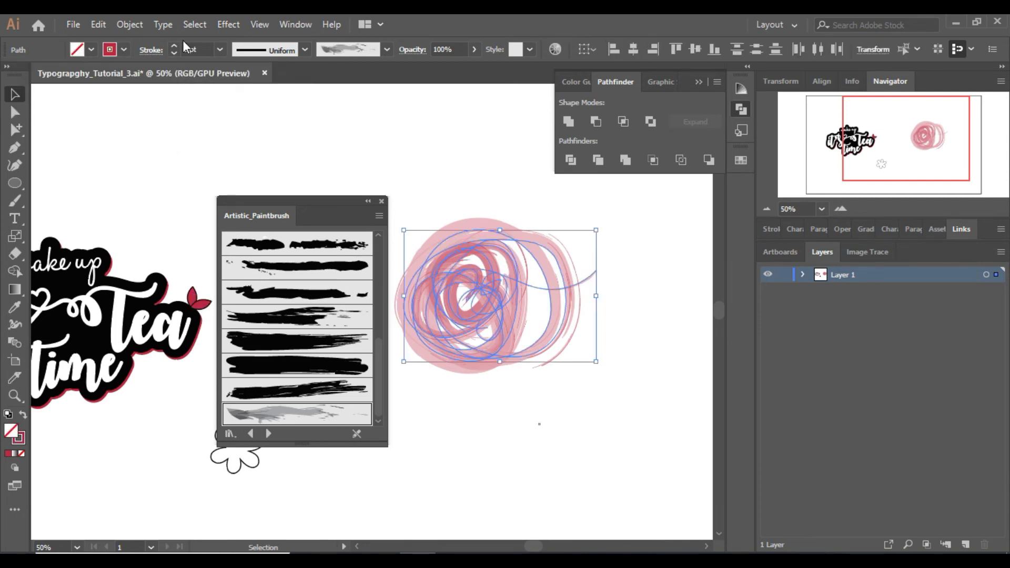
pyautogui.click(124, 50)
pyautogui.click(463, 163)
pyautogui.click(463, 162)
pyautogui.moveTo(307, 200)
pyautogui.mouseDown()
pyautogui.moveTo(308, 183)
pyautogui.moveTo(282, 166)
pyautogui.mouseUp()
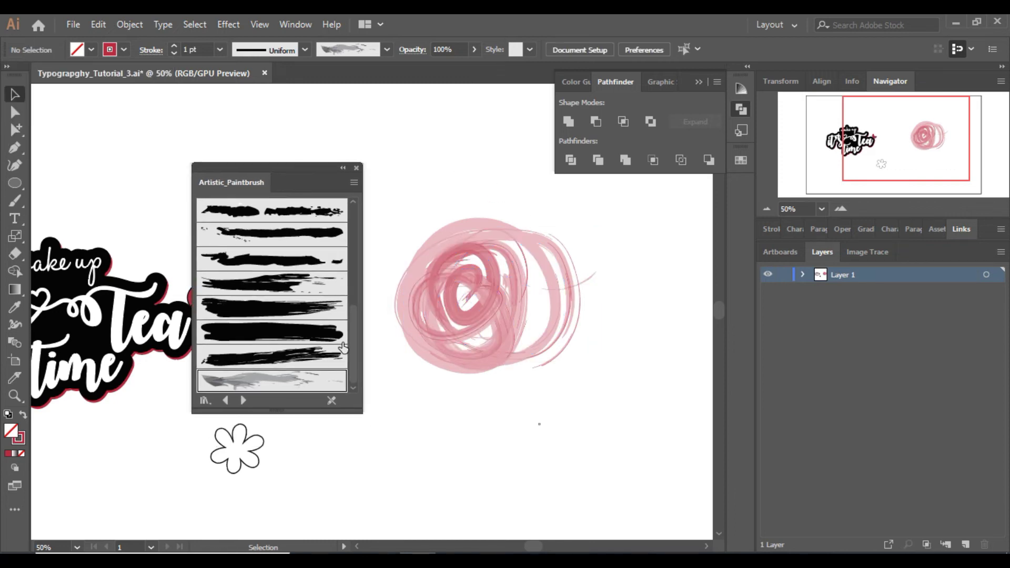
# Choose a pale wash brush from the Artistic_Watercolor library and paint looping strokes over the middle of the scribbles
pyautogui.click(243, 400)
pyautogui.click(243, 400)
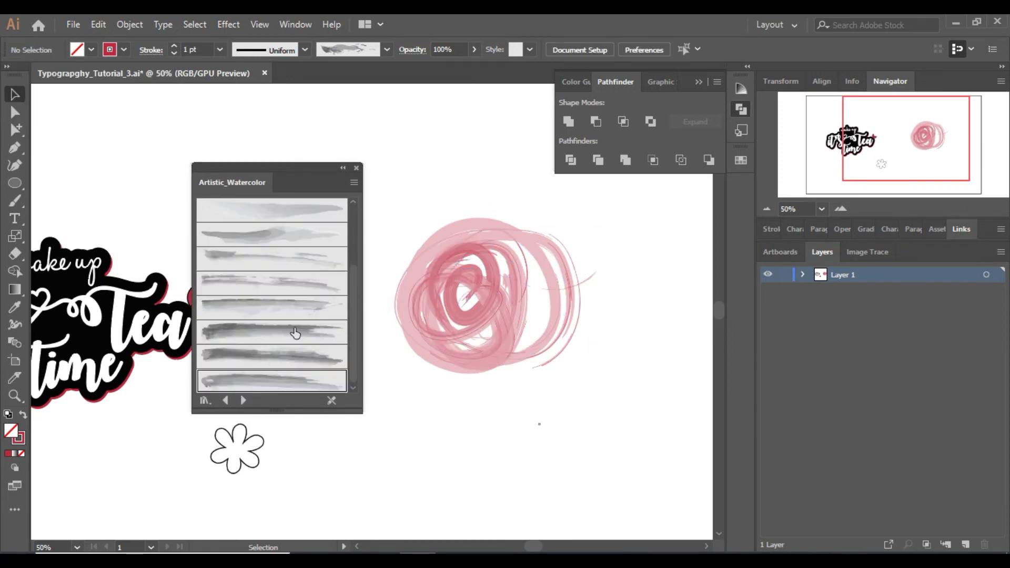
pyautogui.click(318, 221)
pyautogui.moveTo(293, 163); pyautogui.dragTo(198, 146)
pyautogui.click(14, 200)
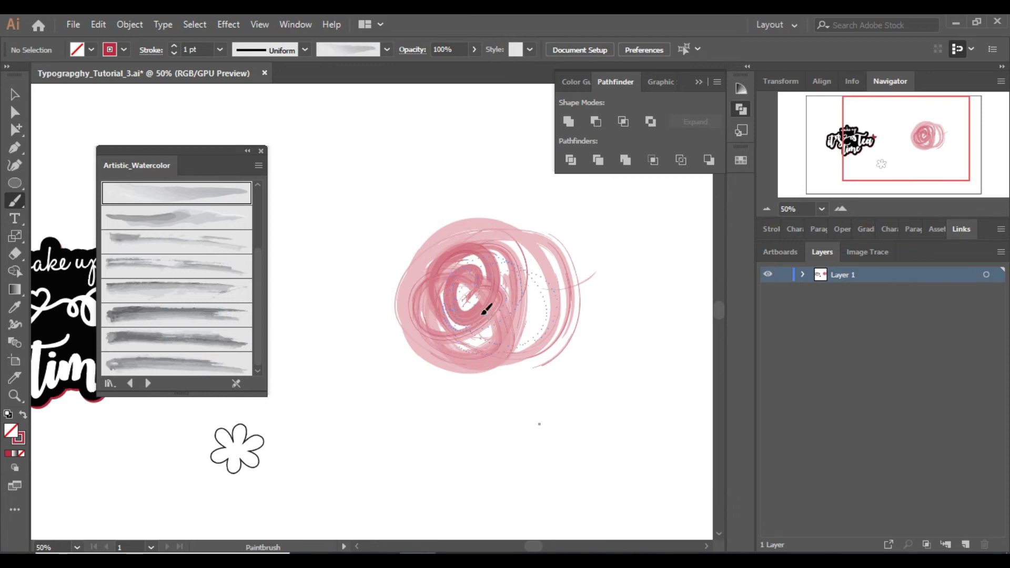
pyautogui.moveTo(484, 311); pyautogui.dragTo(452, 291)
pyautogui.click(15, 94)
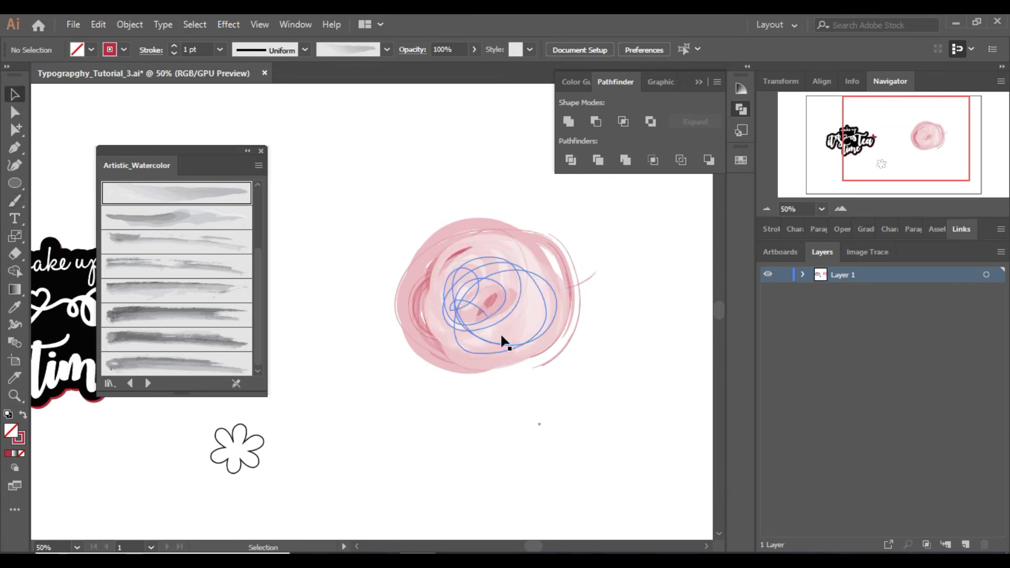
# Try several Artistic_Watercolor brushes on the new inner loops and apply the thin wavy wash, third in the library
pyautogui.click(483, 305)
pyautogui.click(187, 267)
pyautogui.click(187, 318)
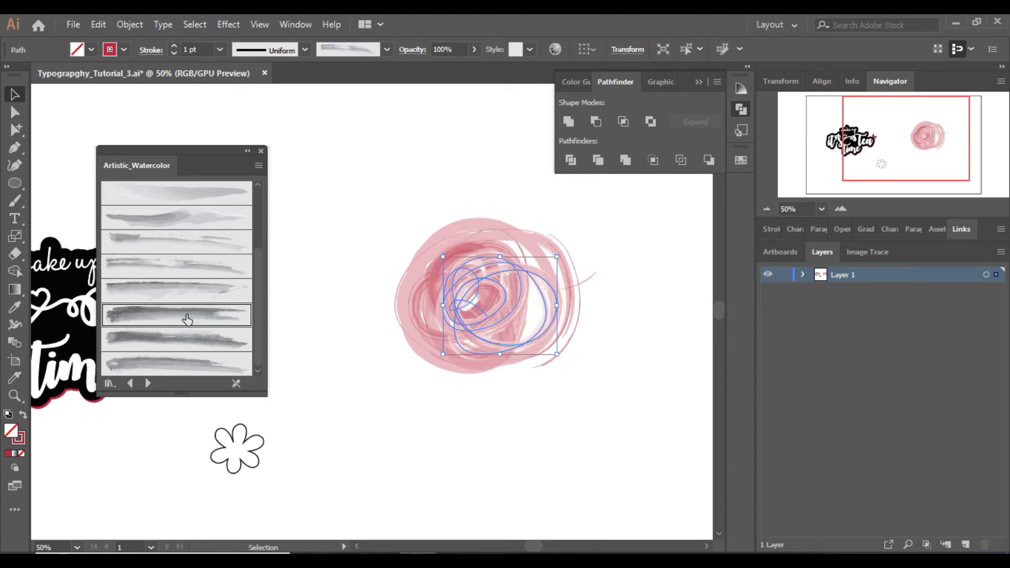
pyautogui.click(221, 196)
pyautogui.click(216, 243)
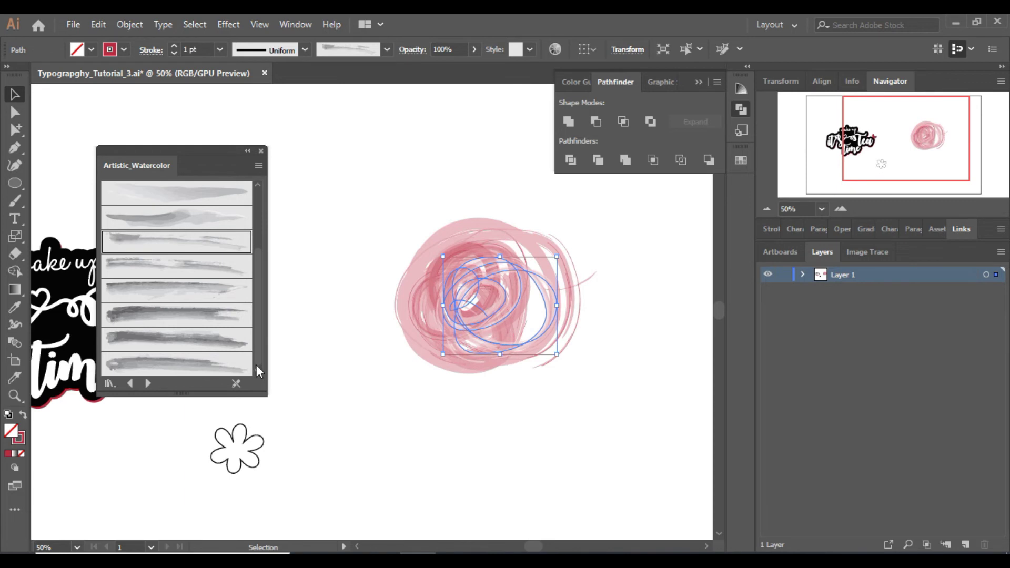
pyautogui.moveTo(257, 361); pyautogui.dragTo(257, 294)
pyautogui.click(214, 243)
pyautogui.click(203, 216)
pyautogui.click(190, 200)
pyautogui.click(198, 240)
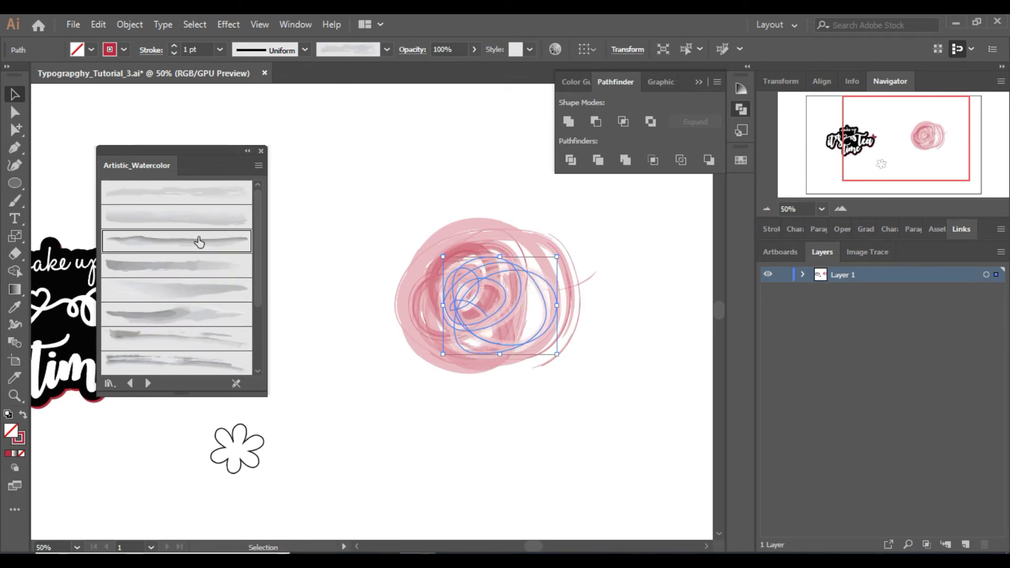
# Set the inner loops' stroke to 4 pt, send them to the back and nudge them slightly right and up
pyautogui.click(172, 47)
pyautogui.click(172, 47)
pyautogui.click(172, 47)
pyautogui.rightClick(375, 246)
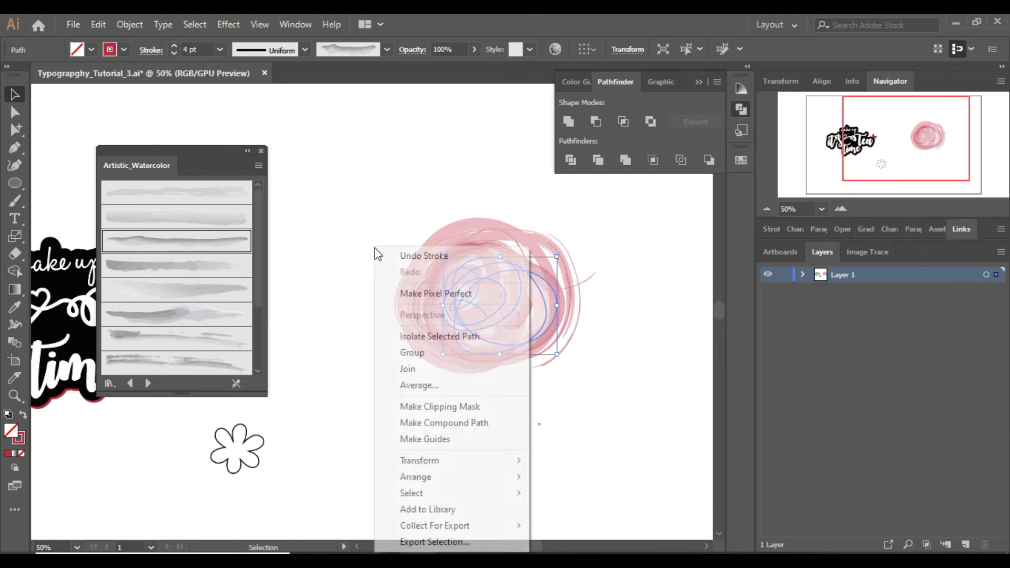
pyautogui.moveTo(481, 477)
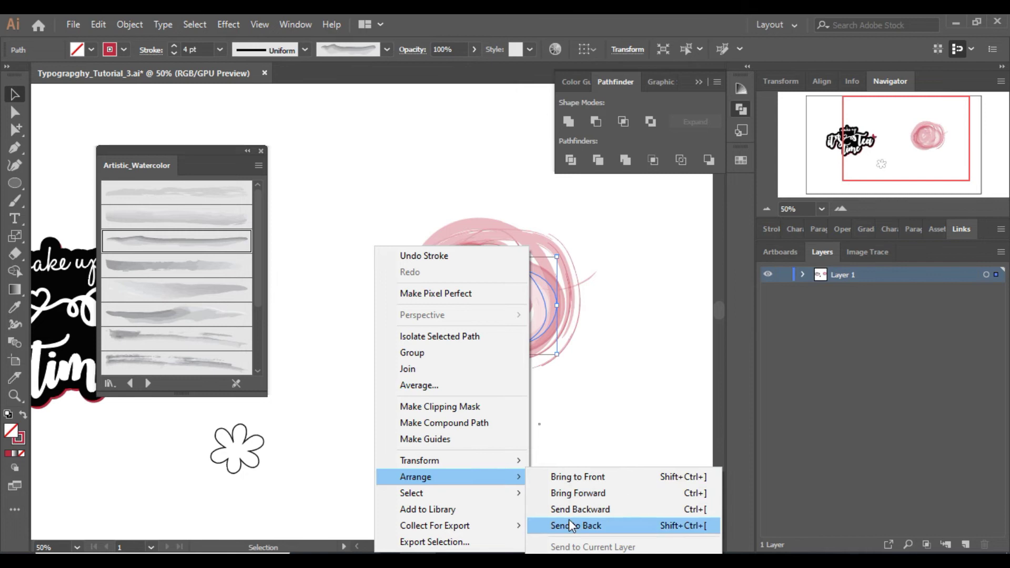
pyautogui.click(553, 524)
pyautogui.press('Right')
pyautogui.press('Up')
pyautogui.press('Up')
pyautogui.press('Up')
pyautogui.press('Up')
pyautogui.click(621, 298)
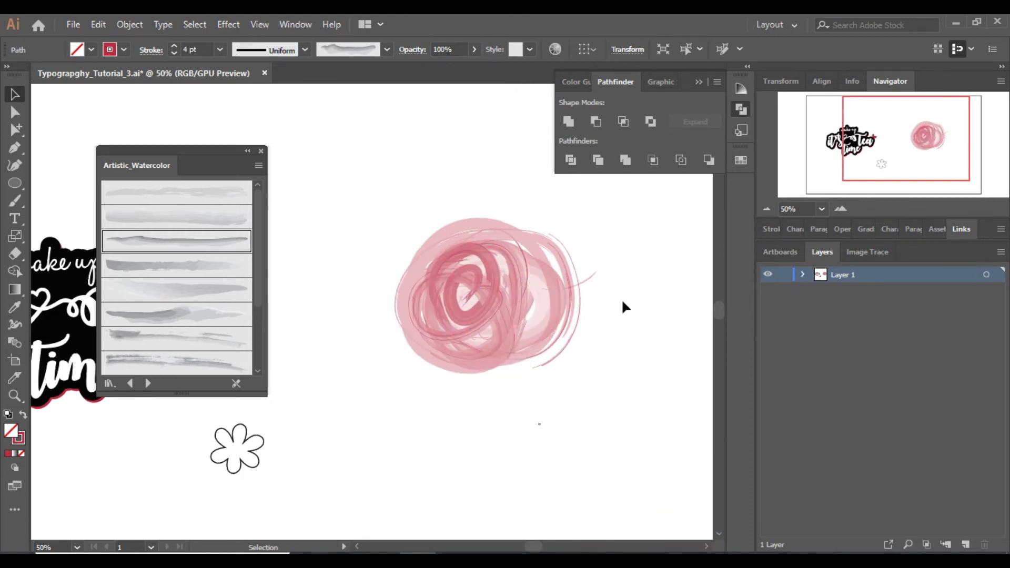
# Shrink the whole pink scribble slightly, placing it beside the flower outline, and group its strokes
pyautogui.click(248, 152)
pyautogui.moveTo(381, 201)
pyautogui.mouseDown()
pyautogui.moveTo(571, 392)
pyautogui.moveTo(567, 333)
pyautogui.mouseUp()
pyautogui.click(588, 370)
pyautogui.moveTo(587, 372); pyautogui.dragTo(415, 243)
pyautogui.moveTo(478, 288); pyautogui.dragTo(390, 426)
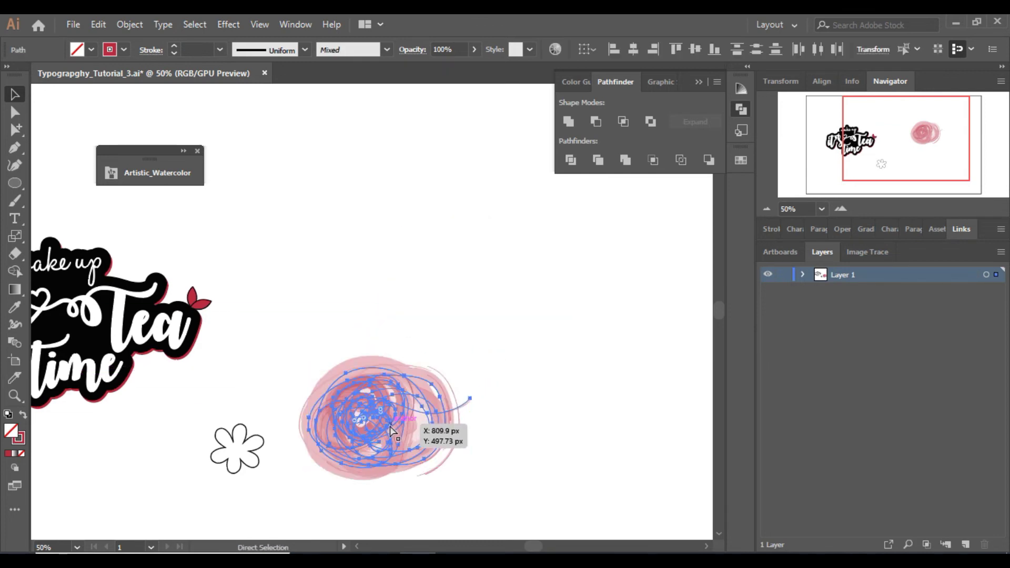
pyautogui.hotkey('ctrl', 'g')
pyautogui.click(584, 326)
# Duplicate the flower outline, placing the copy below and to the right of the original
pyautogui.click(856, 165)
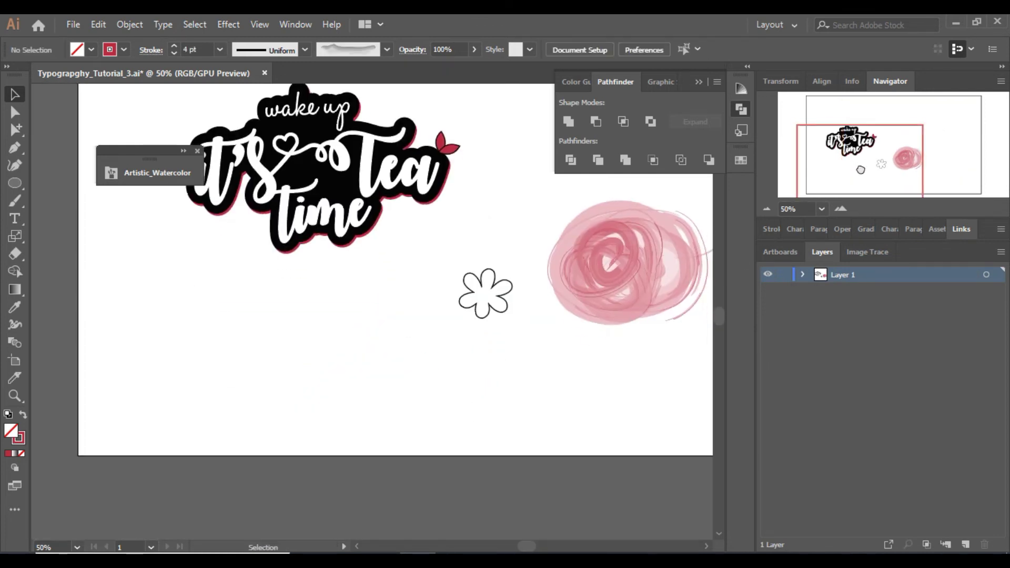
pyautogui.click(842, 210)
pyautogui.click(900, 170)
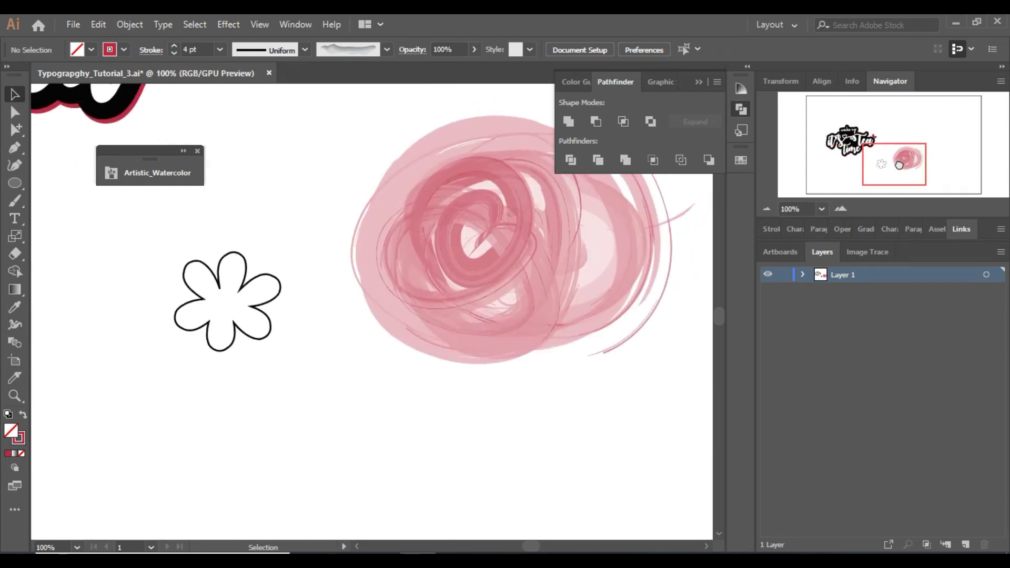
pyautogui.moveTo(210, 339)
pyautogui.mouseDown()
pyautogui.moveTo(134, 296)
pyautogui.moveTo(254, 375)
pyautogui.mouseUp()
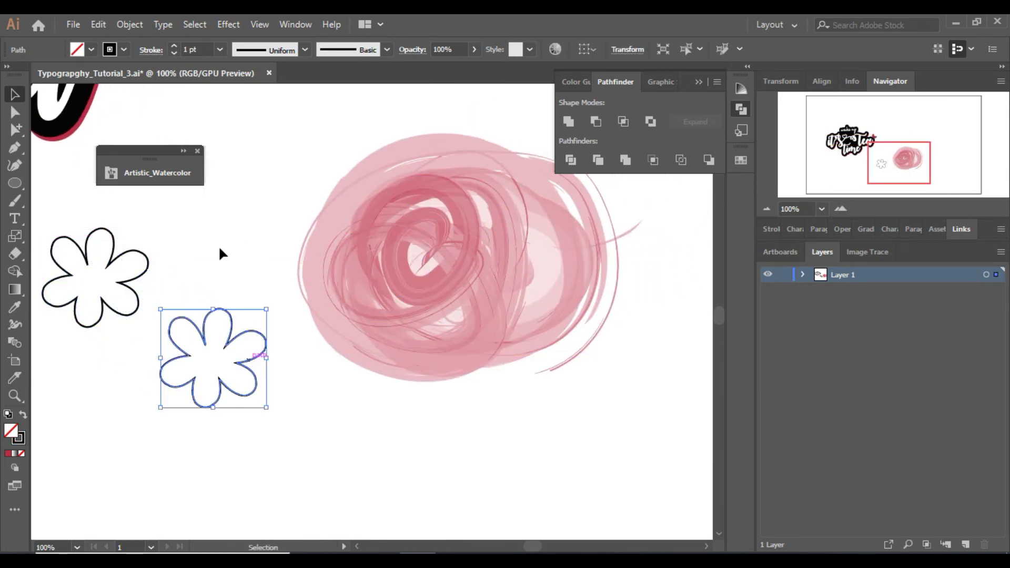
# Remove the flower copy's stroke and fill it with the crimson sampled from the lettering's shadow
pyautogui.click(169, 53)
pyautogui.click(168, 53)
pyautogui.click(168, 52)
pyautogui.click(169, 53)
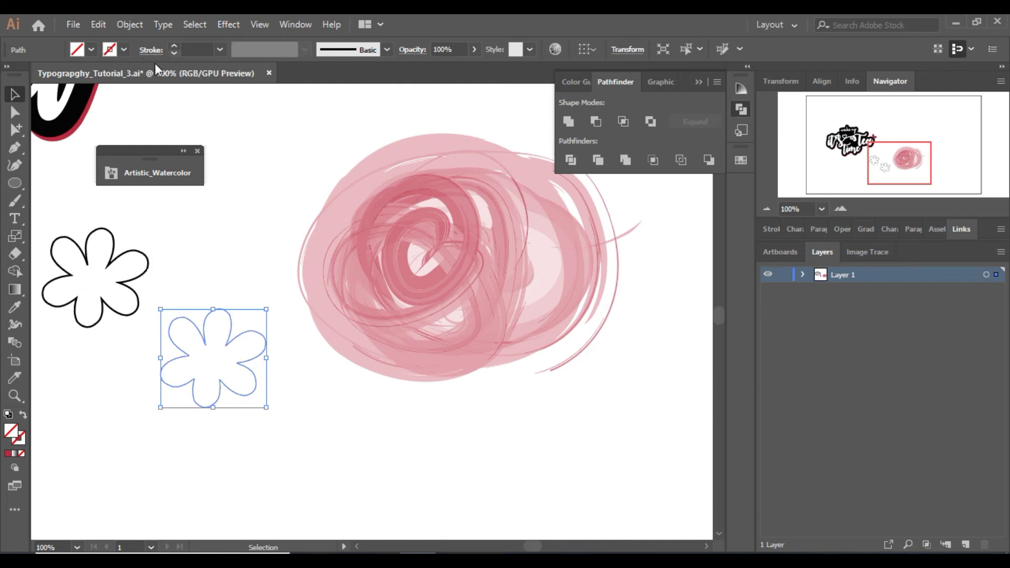
pyautogui.click(14, 307)
pyautogui.click(41, 108)
pyautogui.click(14, 94)
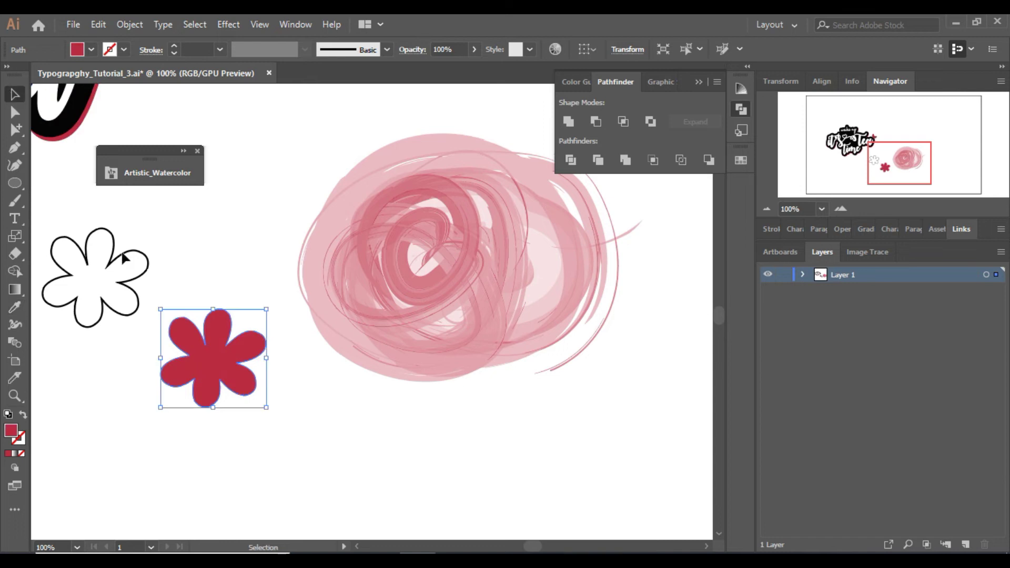
# Place the crimson flower in front of the pink scribble, over its darker left part, and enlarge it slightly
pyautogui.moveTo(213, 371); pyautogui.dragTo(408, 255)
pyautogui.rightClick(451, 343)
pyautogui.moveTo(547, 263)
pyautogui.click(652, 262)
pyautogui.moveTo(463, 295); pyautogui.dragTo(488, 318)
pyautogui.click(651, 293)
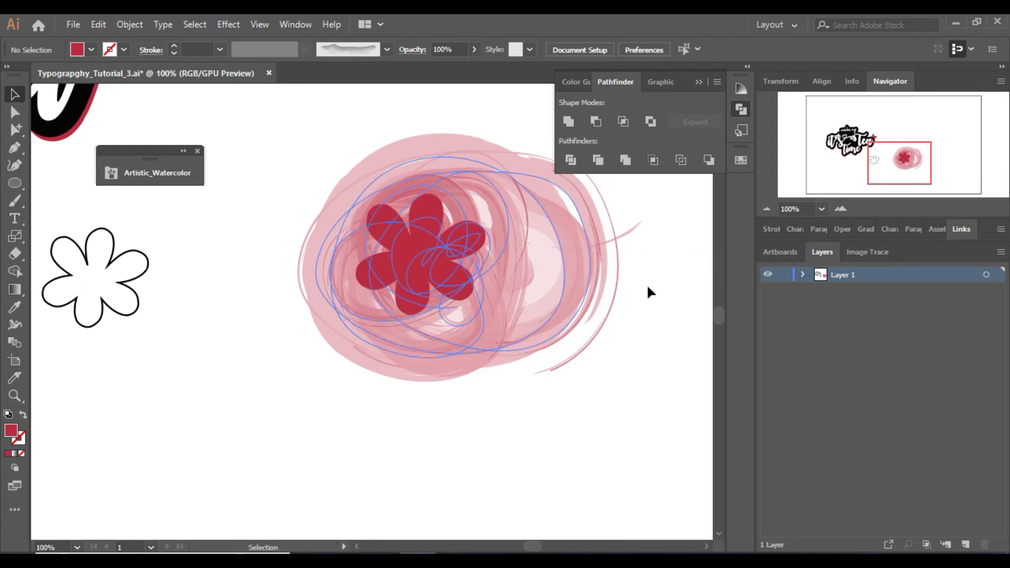
# Duplicate the pink scribble and crimson flower down and to the right, shifting the flower copy toward the new scribble's right half
pyautogui.click(767, 210)
pyautogui.moveTo(348, 249); pyautogui.dragTo(346, 248)
pyautogui.moveTo(403, 272); pyautogui.dragTo(602, 390)
pyautogui.click(522, 412)
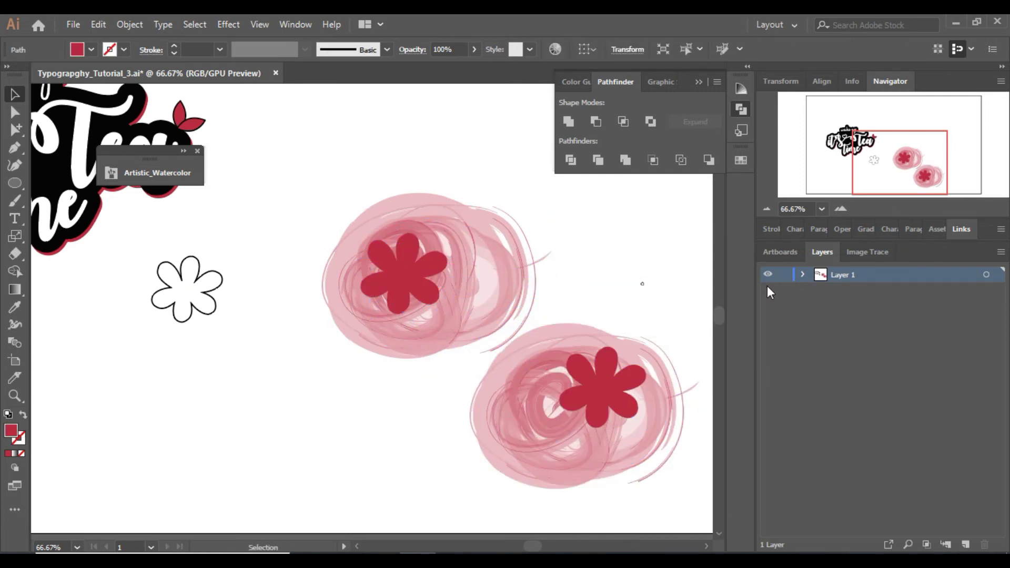
# Clip the upper pink scribble to its crimson flower with a clipping mask and shift the resulting watercolor flower to the left
pyautogui.moveTo(350, 180); pyautogui.dragTo(344, 285)
pyautogui.rightClick(431, 277)
pyautogui.click(502, 379)
pyautogui.click(447, 342)
pyautogui.moveTo(494, 322); pyautogui.dragTo(431, 320)
# Clip the lower pink scribble to its crimson flower with a clipping mask, placing the watercolor flower beside the first one
pyautogui.click(422, 387)
pyautogui.moveTo(498, 425); pyautogui.dragTo(421, 306)
pyautogui.rightClick(434, 317)
pyautogui.click(535, 424)
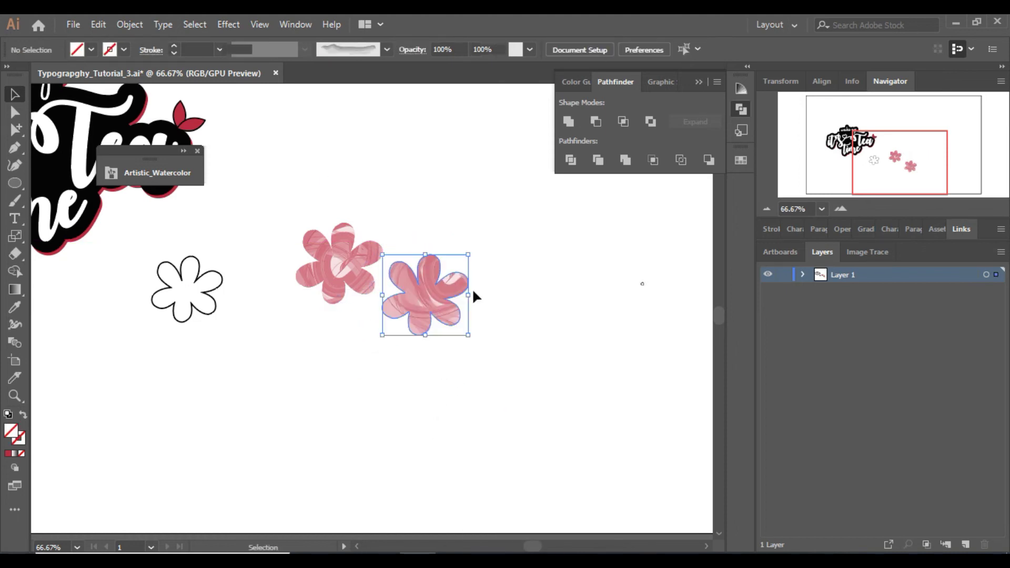
# Move both watercolor flowers and the flower outline to the blank area above the lettering's left end
pyautogui.click(841, 209)
pyautogui.moveTo(140, 268); pyautogui.dragTo(244, 311)
pyautogui.moveTo(515, 406); pyautogui.dragTo(207, 237)
pyautogui.press('Delete')
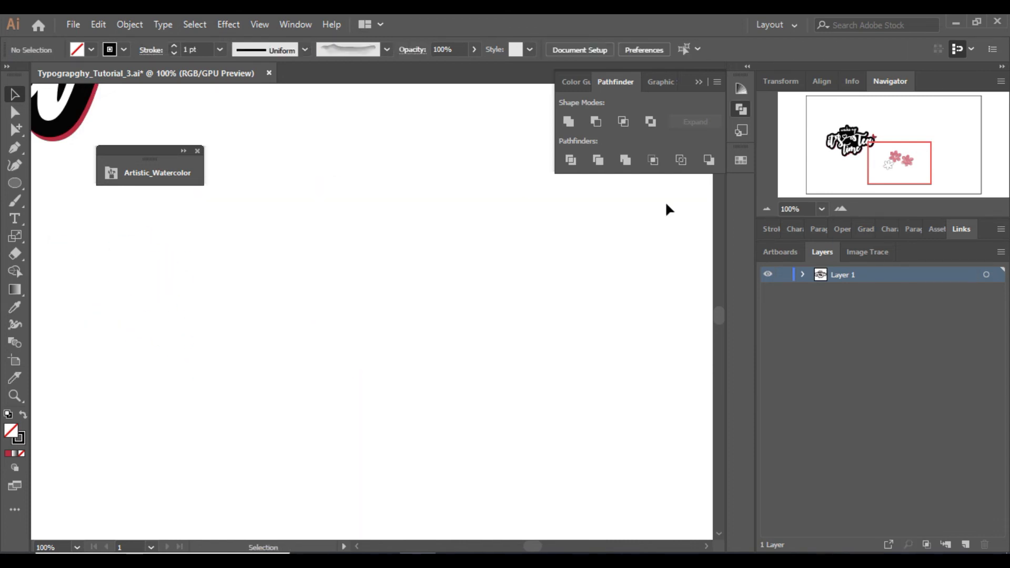
pyautogui.moveTo(855, 128); pyautogui.dragTo(835, 131)
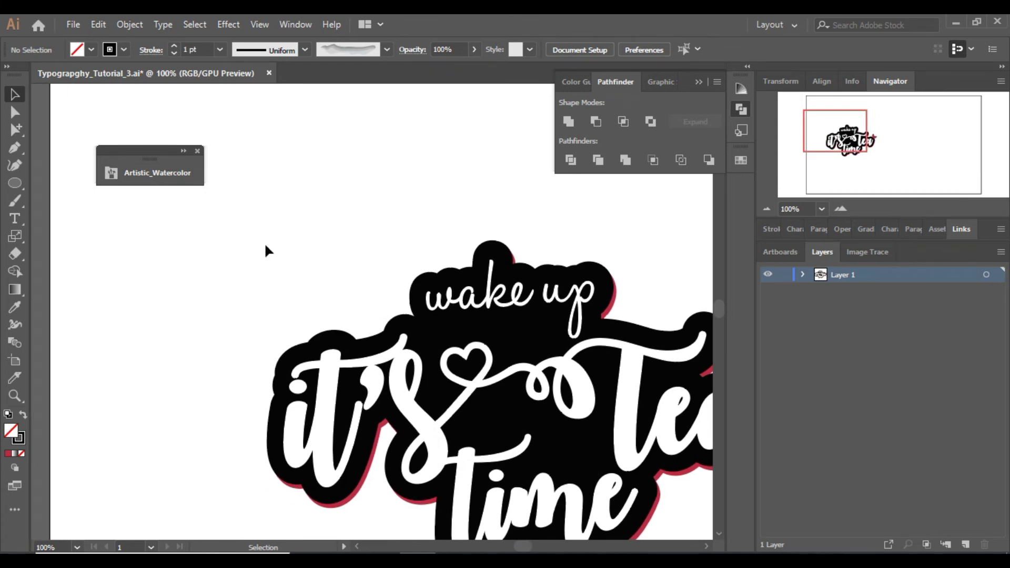
pyautogui.hotkey('ctrl', 'z')
pyautogui.moveTo(323, 294); pyautogui.dragTo(327, 208)
# Close the Artistic_Watercolor brush library and spread the flowers apart, with the outline below and between the two watercolor flowers
pyautogui.click(197, 151)
pyautogui.click(453, 194)
pyautogui.moveTo(372, 246); pyautogui.dragTo(372, 198)
pyautogui.moveTo(261, 191); pyautogui.dragTo(222, 174)
pyautogui.click(282, 216)
pyautogui.click(223, 310)
pyautogui.moveTo(207, 286); pyautogui.dragTo(303, 260)
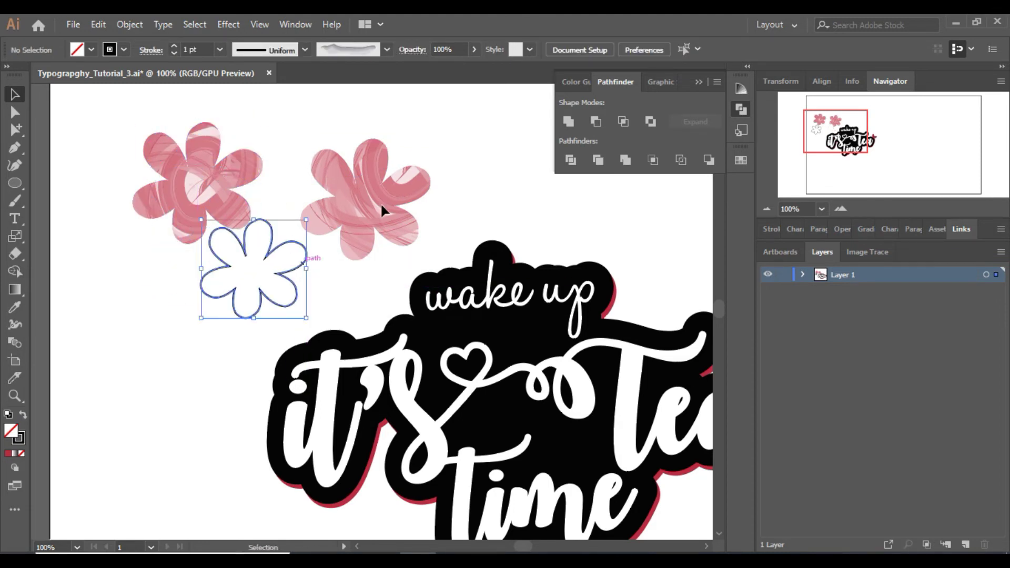
# Reduce the opacity of both watercolor flowers to 75%
pyautogui.click(381, 206)
pyautogui.click(514, 49)
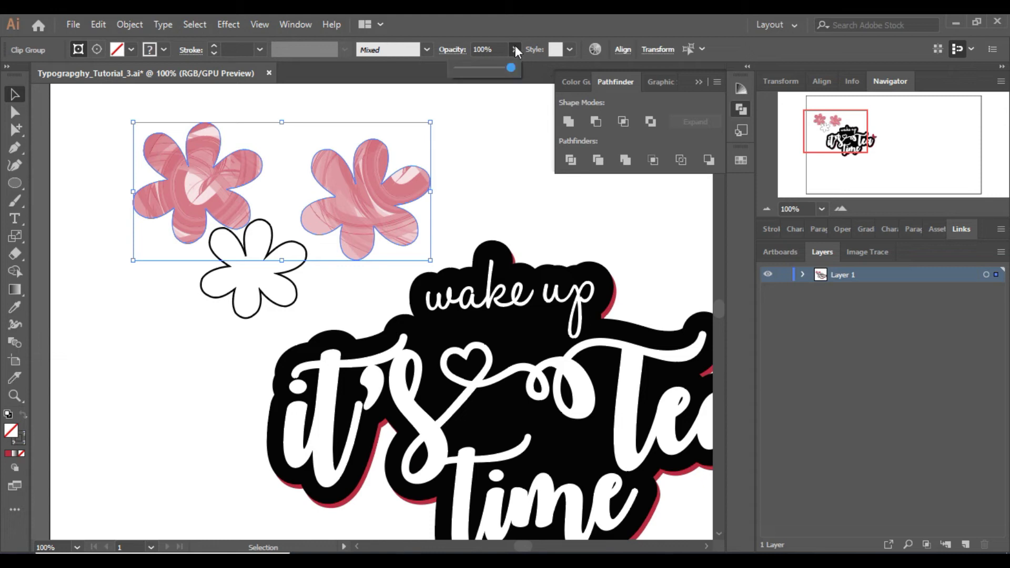
pyautogui.click(497, 68)
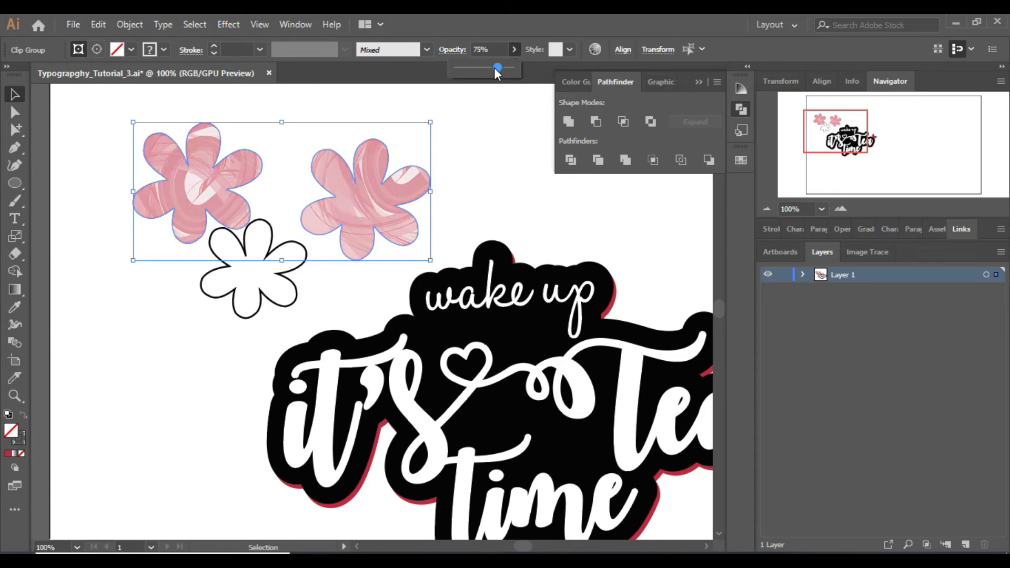
pyautogui.click(483, 169)
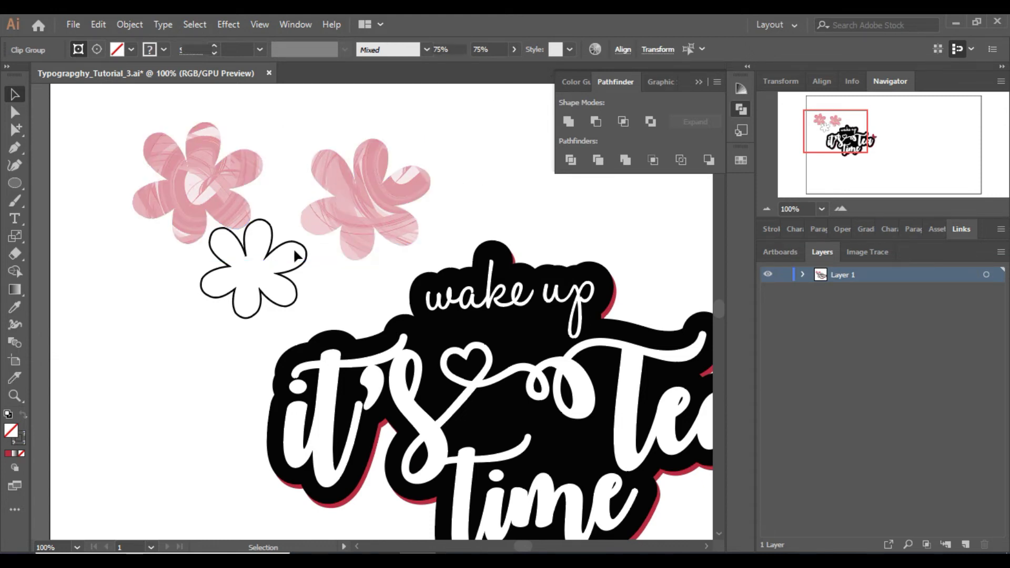
# Lay the flower outline over the right watercolor flower and shrink the watercolor flower to about the outline's size
pyautogui.moveTo(296, 251); pyautogui.dragTo(397, 175)
pyautogui.keyDown('shift'); pyautogui.click(428, 204); pyautogui.keyUp('shift')
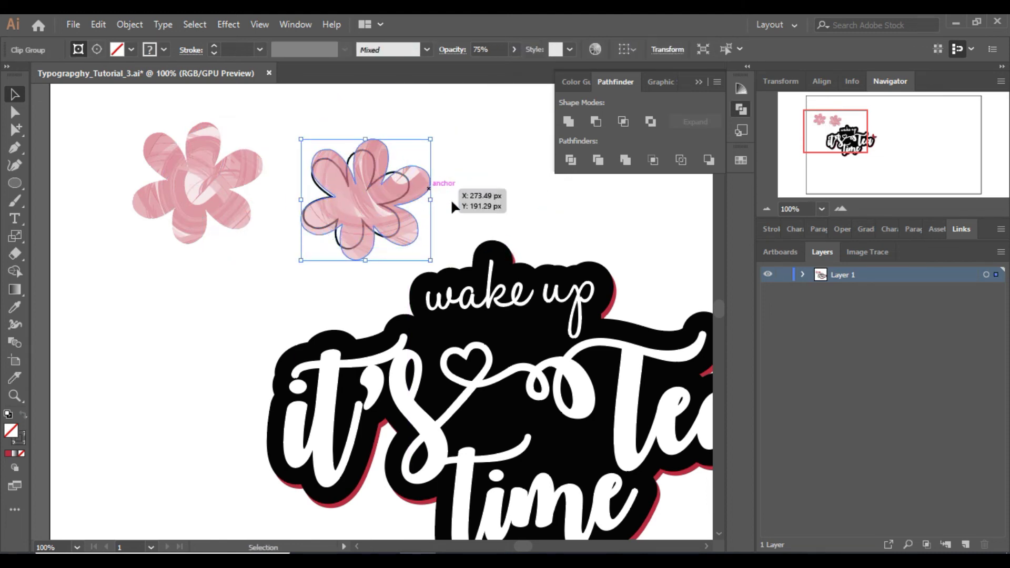
pyautogui.moveTo(435, 202); pyautogui.dragTo(416, 200)
# Send the right watercolor flower behind its outline, rotate it slightly clockwise and shrink it a little more
pyautogui.rightClick(417, 201)
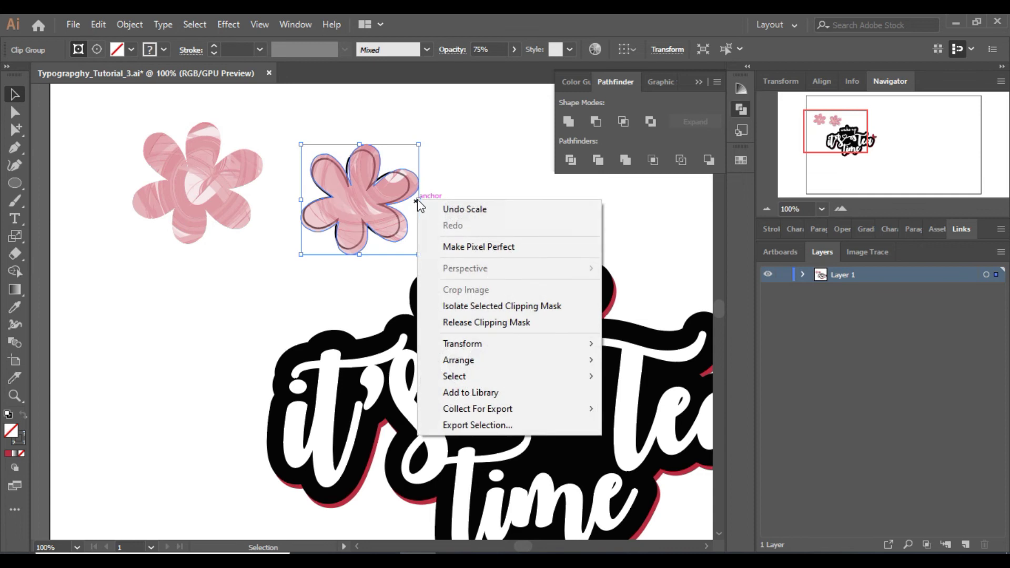
pyautogui.moveTo(494, 360)
pyautogui.click(626, 410)
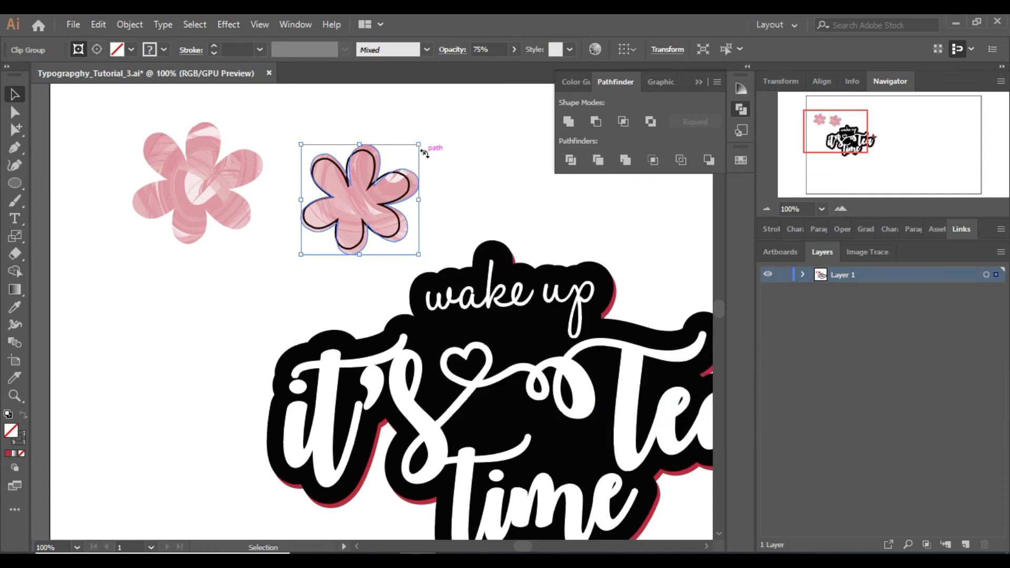
pyautogui.moveTo(426, 149); pyautogui.dragTo(427, 157)
pyautogui.moveTo(422, 205); pyautogui.dragTo(410, 206)
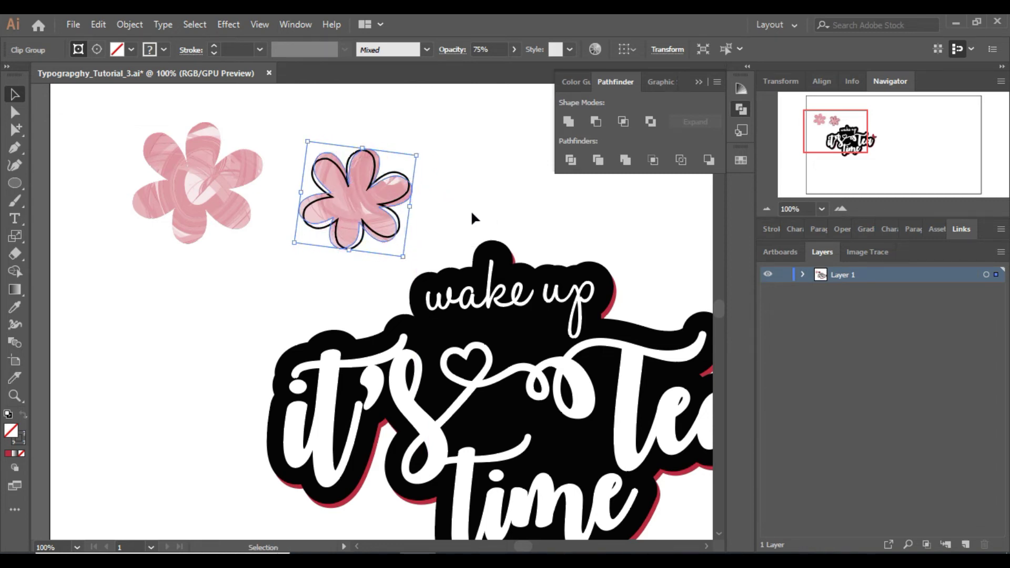
# Group the outline with its watercolor flower, scale the group down and place it just left of "wake up"
pyautogui.click(445, 213)
pyautogui.click(364, 173)
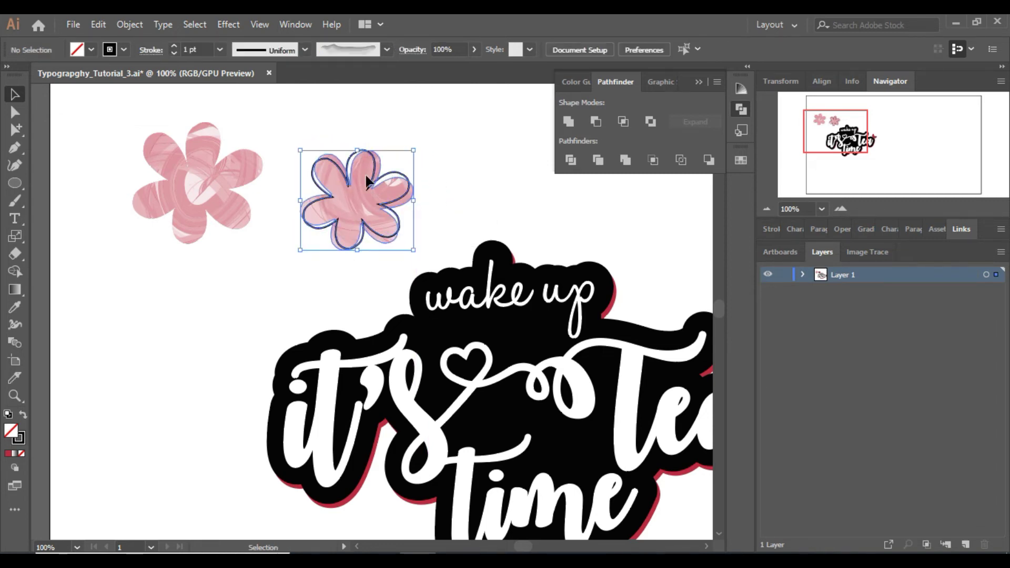
pyautogui.moveTo(415, 200); pyautogui.dragTo(376, 298)
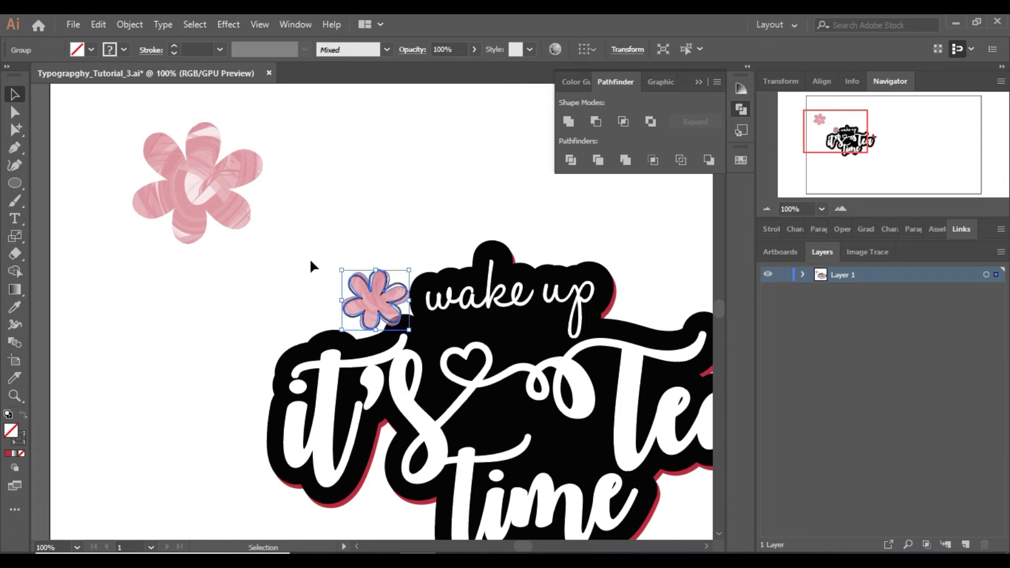
pyautogui.hotkey('shift', 'Left')
pyautogui.hotkey('shift', 'Left')
pyautogui.hotkey('shift', 'Down')
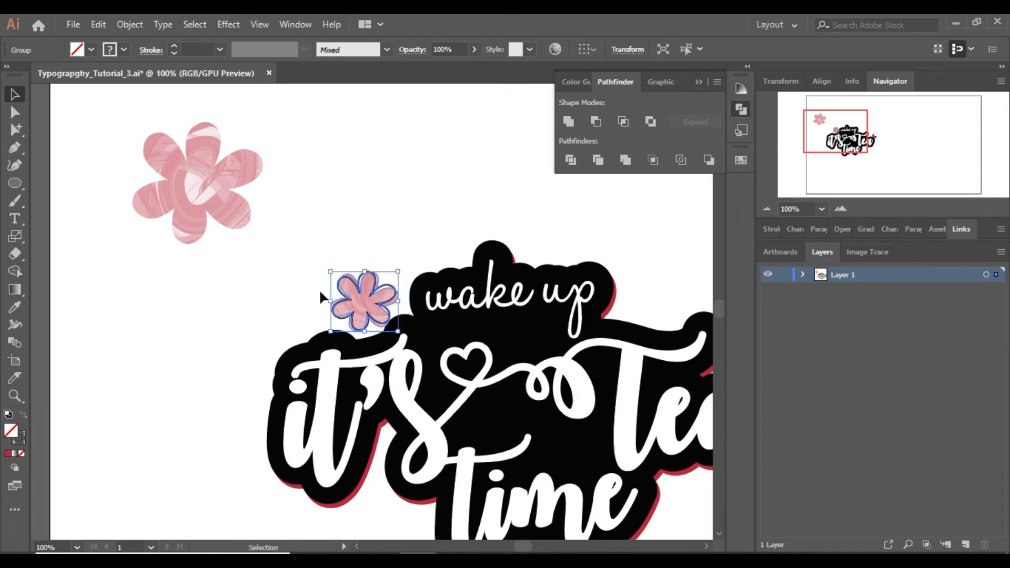
# Rotate the outlined flower slightly clockwise and nudge it down against the black backing above "it's"
pyautogui.moveTo(404, 275); pyautogui.dragTo(412, 281)
pyautogui.press('Down')
pyautogui.press('Down')
pyautogui.press('Right')
pyautogui.click(305, 193)
# Shrink the remaining watercolor flower and place it between the outlined flower and the start of "wake up"
pyautogui.click(188, 162)
pyautogui.moveTo(189, 164); pyautogui.dragTo(424, 268)
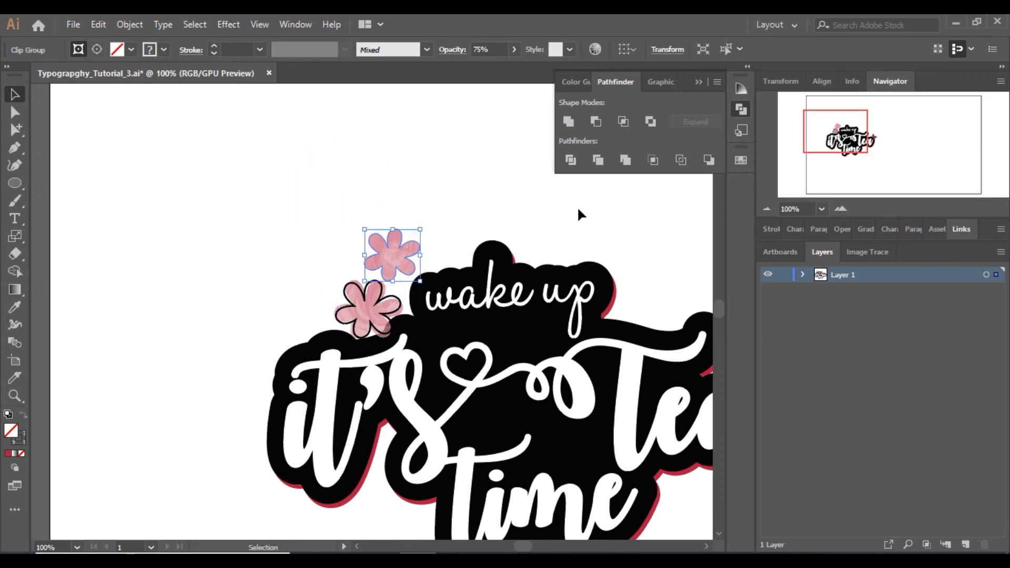
pyautogui.click(840, 210)
pyautogui.moveTo(406, 211); pyautogui.dragTo(433, 249)
# Send the small watercolor flower to the back and nudge it right and up, partly behind the "wake up" backing
pyautogui.rightClick(428, 239)
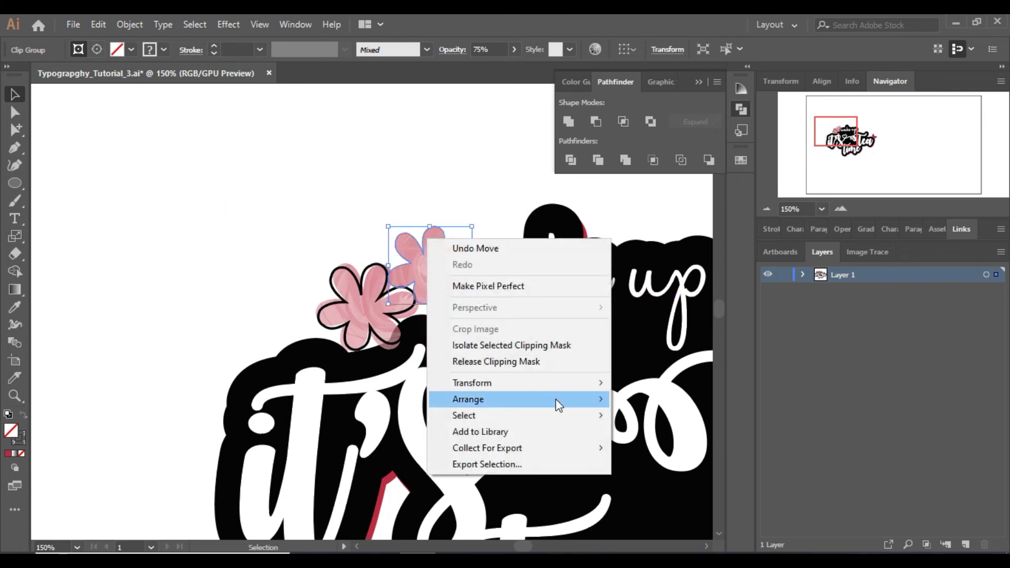
pyautogui.moveTo(468, 399)
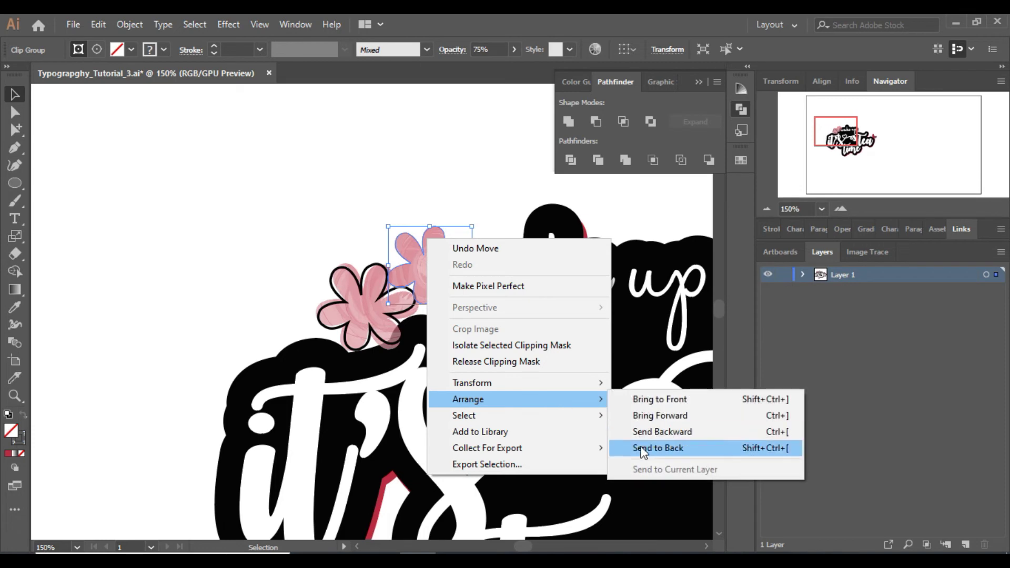
pyautogui.click(666, 446)
pyautogui.press('Right')
pyautogui.press('Right')
pyautogui.press('Right')
pyautogui.press('Right')
pyautogui.press('Right')
pyautogui.press('Up')
pyautogui.press('Up')
# Enlarge the front outlined flower slightly, try a duplicate of it over the rear flower, and undo that copy
pyautogui.click(354, 298)
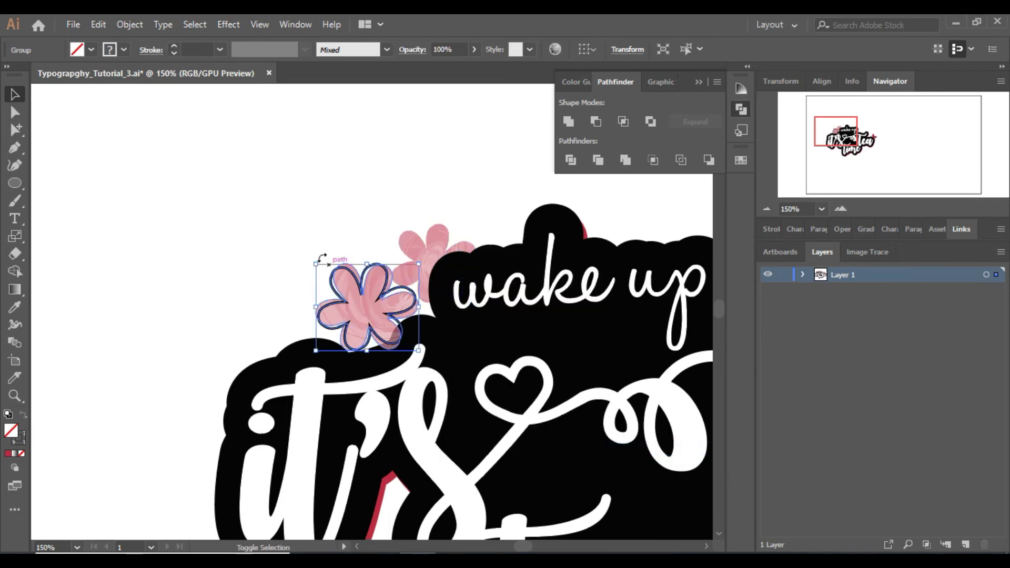
pyautogui.moveTo(309, 258); pyautogui.dragTo(415, 220)
pyautogui.click(271, 238)
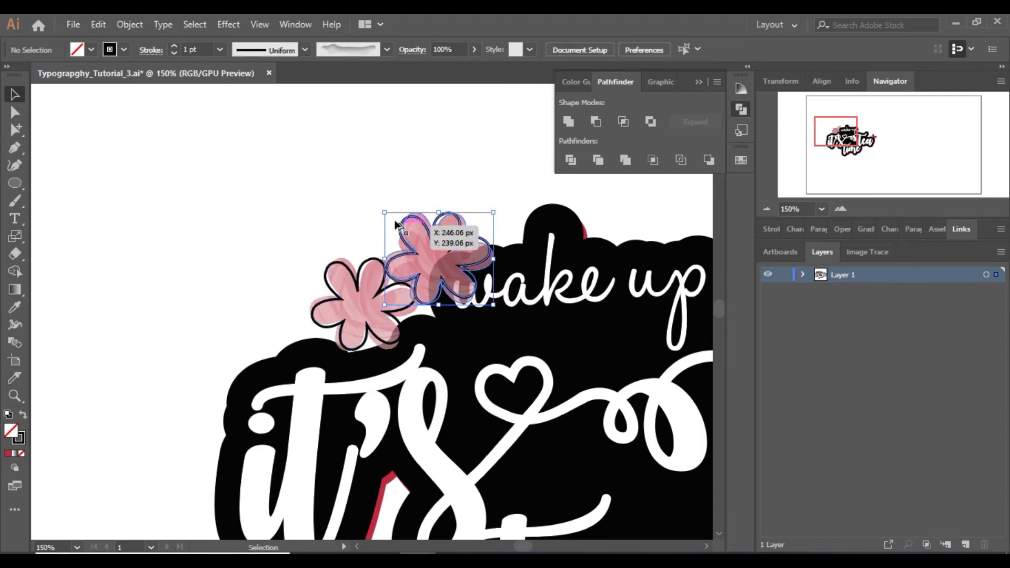
pyautogui.hotkey('ctrl', 'z')
# Duplicate the outlined flower to the blank area up and to the left, and ungroup the copy
pyautogui.moveTo(352, 284); pyautogui.dragTo(271, 207)
pyautogui.rightClick(271, 206)
pyautogui.click(322, 330)
pyautogui.click(205, 200)
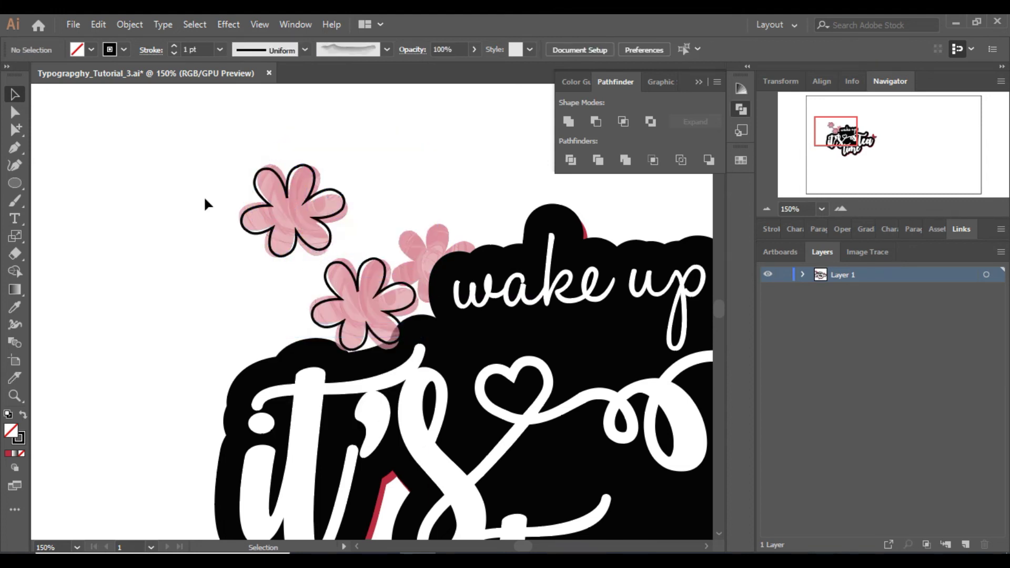
# Move the copied outline onto the rear watercolor flower and delete the leftover watercolor copy
pyautogui.moveTo(290, 197); pyautogui.dragTo(474, 223)
pyautogui.click(304, 203)
pyautogui.press('Delete')
# Fit the outline to the rear flower by resizing it, nudging it right and rotating it slightly clockwise
pyautogui.moveTo(381, 210)
pyautogui.mouseDown()
pyautogui.moveTo(404, 218)
pyautogui.moveTo(392, 224)
pyautogui.moveTo(384, 206)
pyautogui.mouseUp()
pyautogui.press('Right')
pyautogui.press('Right')
pyautogui.press('Right')
pyautogui.press('Right')
pyautogui.press('Right')
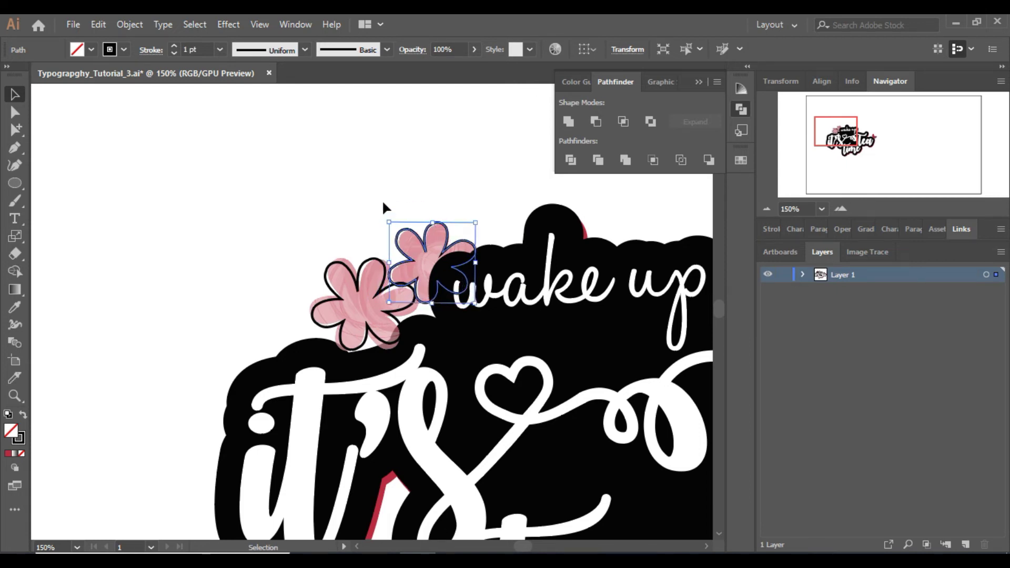
pyautogui.moveTo(386, 216); pyautogui.dragTo(393, 211)
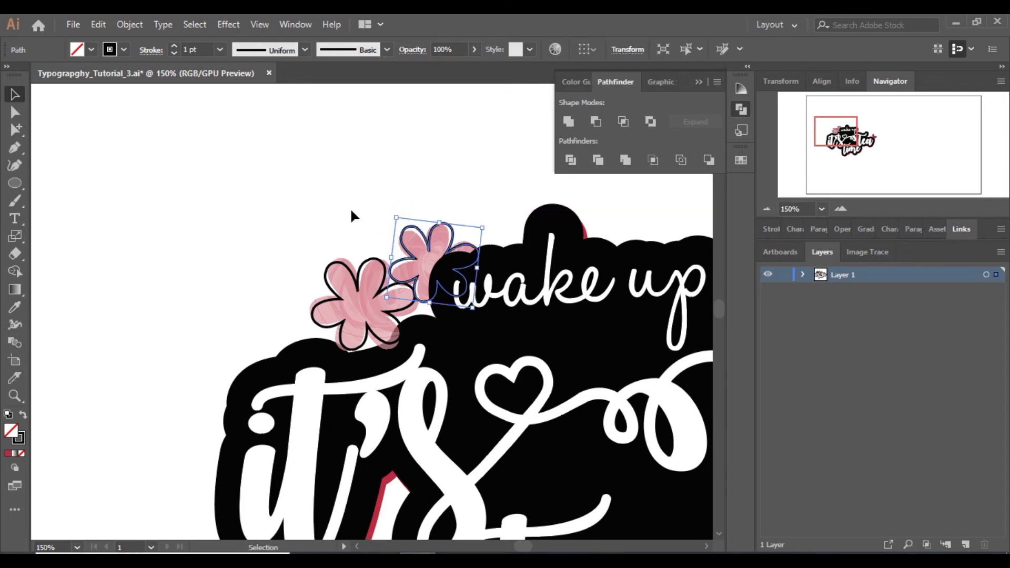
pyautogui.click(351, 215)
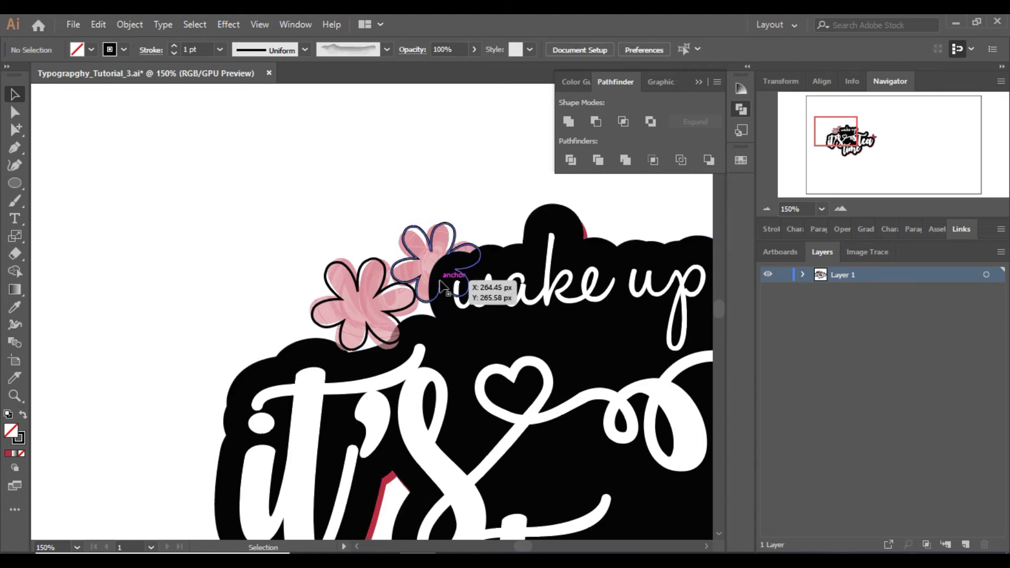
# Bring the front outlined flower to the front of the stack and enlarge it slightly
pyautogui.rightClick(352, 295)
pyautogui.moveTo(463, 454)
pyautogui.click(545, 455)
pyautogui.moveTo(310, 259); pyautogui.dragTo(305, 253)
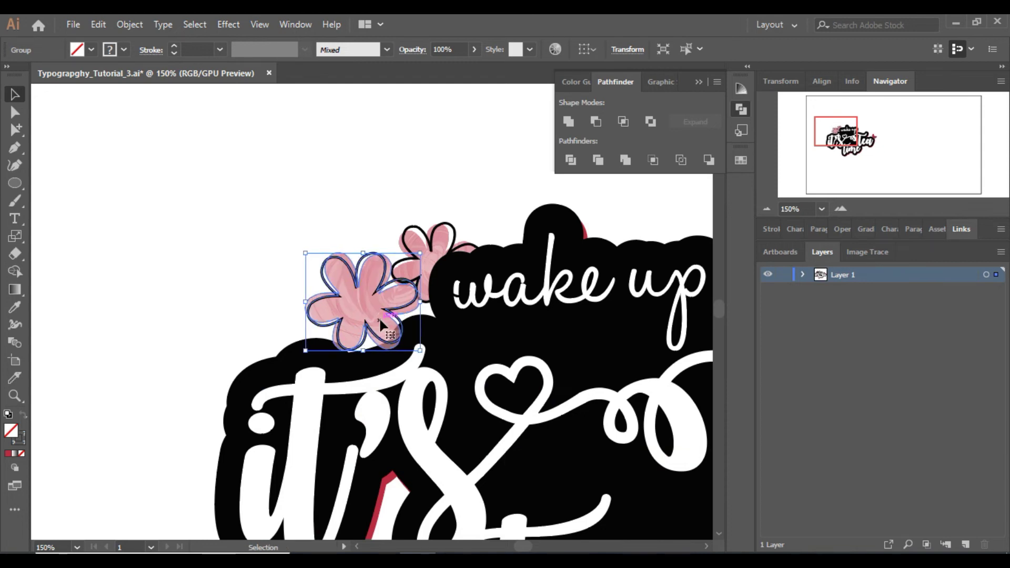
pyautogui.click(279, 257)
# Add a small copy of the crimson leaf from beside "Tea" above the rear flower and set its stroke to 0.5 pt
pyautogui.click(766, 209)
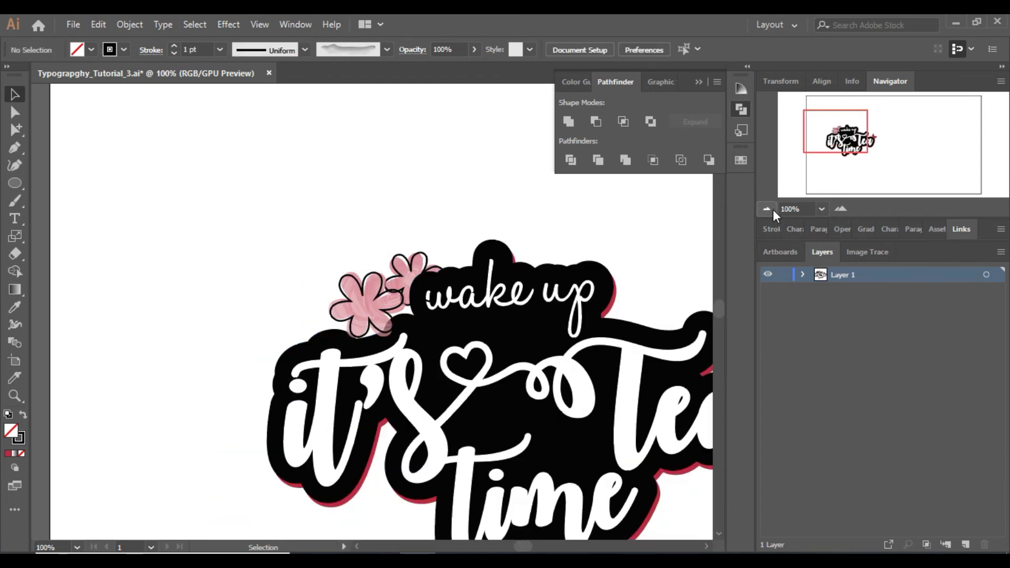
pyautogui.moveTo(836, 134)
pyautogui.mouseDown()
pyautogui.moveTo(858, 145)
pyautogui.moveTo(846, 138)
pyautogui.mouseUp()
pyautogui.moveTo(690, 320); pyautogui.dragTo(364, 175)
pyautogui.click(175, 55)
pyautogui.click(175, 55)
# Duplicate the small crimson leaf to the left of the front flower and reflect the copy
pyautogui.moveTo(358, 190); pyautogui.dragTo(216, 244)
pyautogui.click(368, 187)
pyautogui.rightClick(217, 245)
pyautogui.moveTo(322, 456)
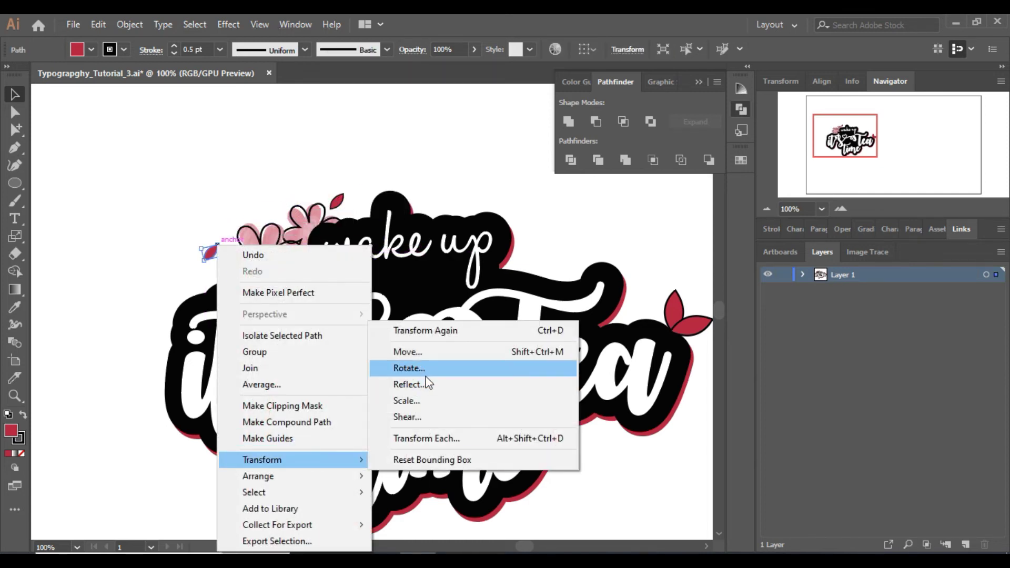
pyautogui.click(415, 383)
pyautogui.click(525, 383)
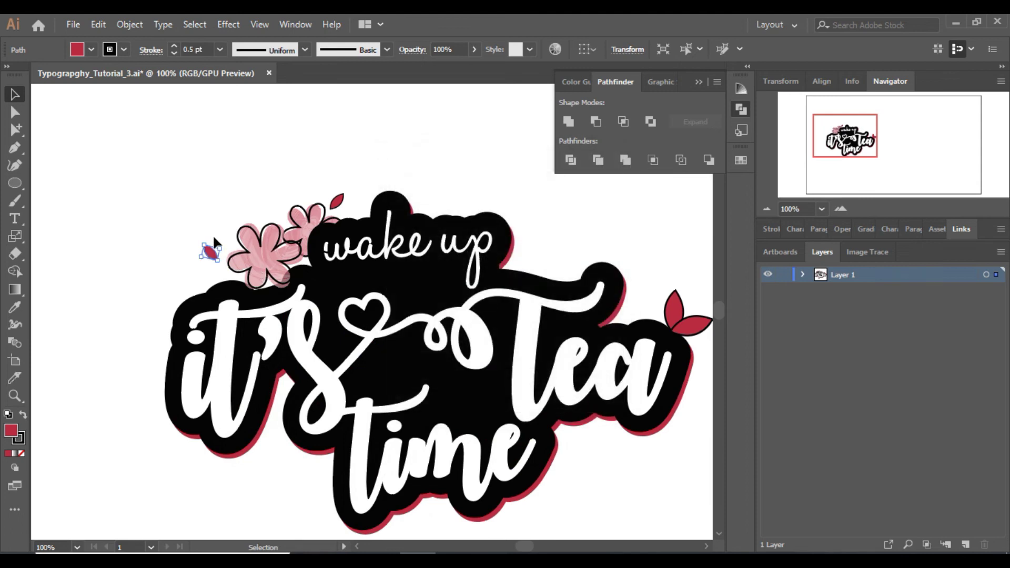
# Lower the reflected leaf beside the front flower's left petal and rotate the front flower slightly
pyautogui.hotkey('ctrl', '=')
pyautogui.moveTo(297, 252); pyautogui.dragTo(290, 271)
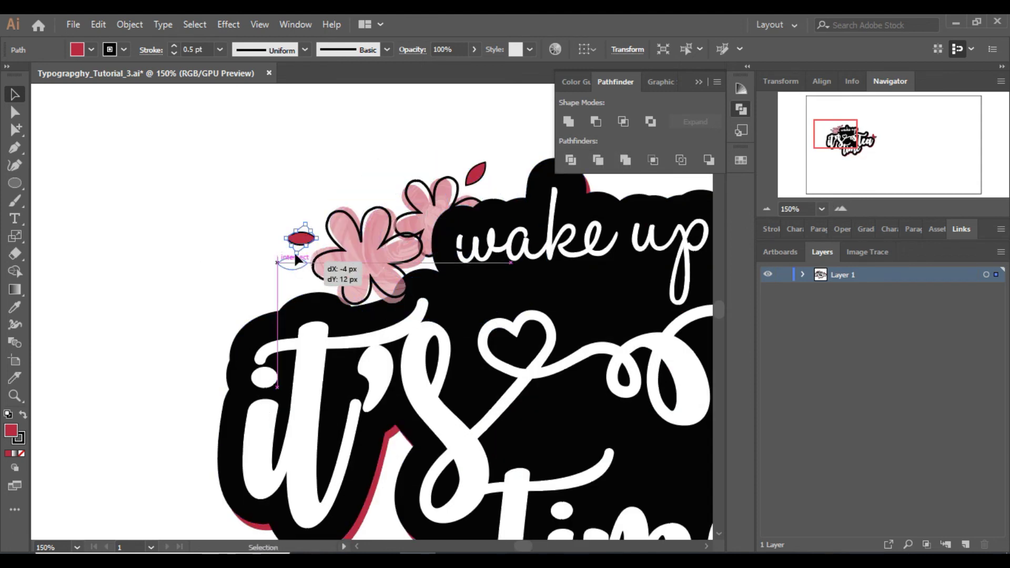
pyautogui.click(339, 223)
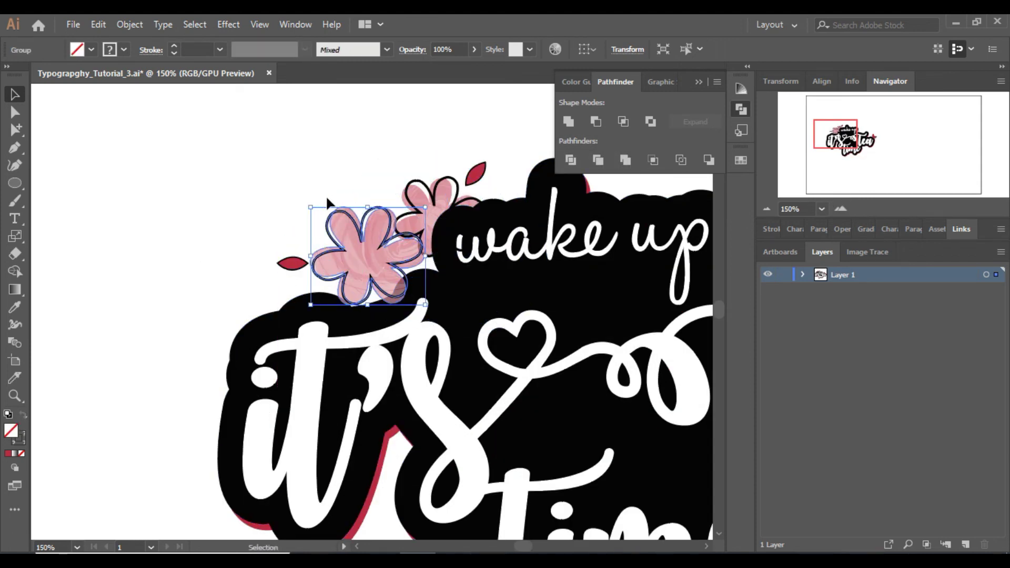
pyautogui.moveTo(368, 200); pyautogui.dragTo(368, 197)
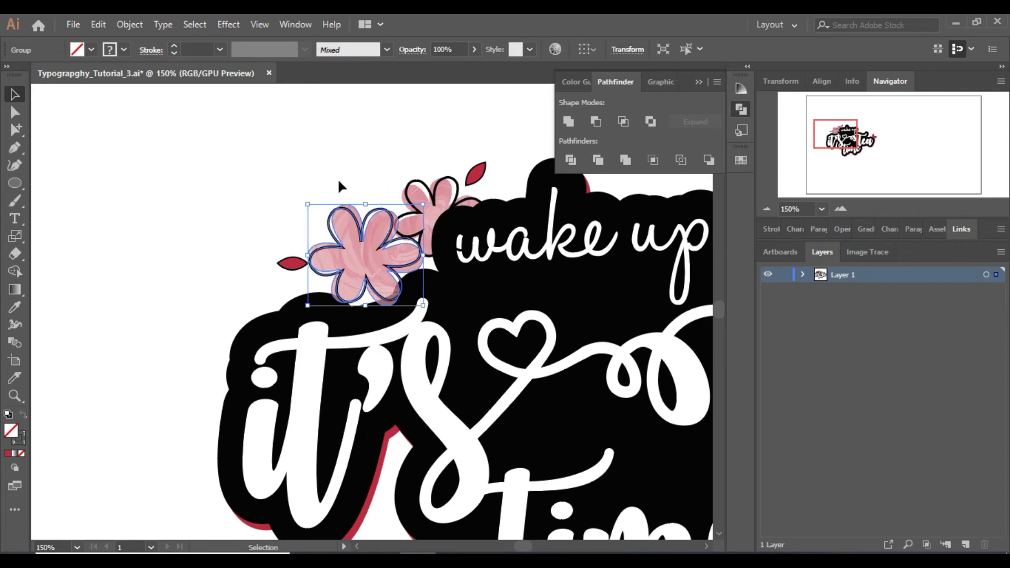
# Rotate the left leaf to lie nearly horizontal and nudge it down to just above the "it's" backing, beside the front flower
pyautogui.click(308, 279)
pyautogui.moveTo(295, 259)
pyautogui.mouseDown()
pyautogui.moveTo(296, 269)
pyautogui.moveTo(304, 256)
pyautogui.moveTo(291, 259)
pyautogui.mouseUp()
pyautogui.press('Right')
pyautogui.press('Down')
pyautogui.press('Right')
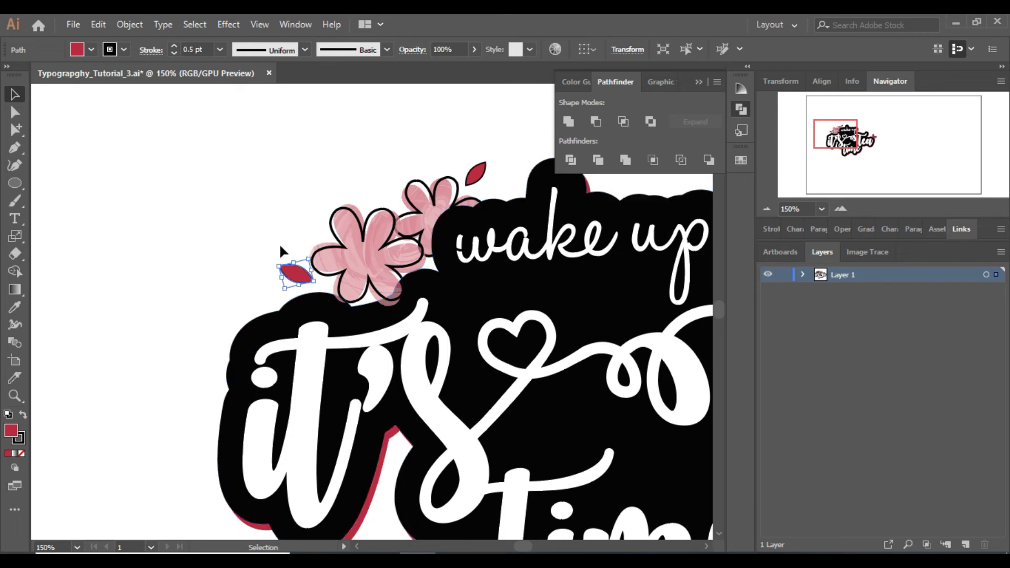
pyautogui.moveTo(293, 258); pyautogui.dragTo(288, 254)
pyautogui.press('Down')
pyautogui.press('Down')
pyautogui.press('Down')
pyautogui.press('Down')
pyautogui.press('Down')
pyautogui.click(292, 230)
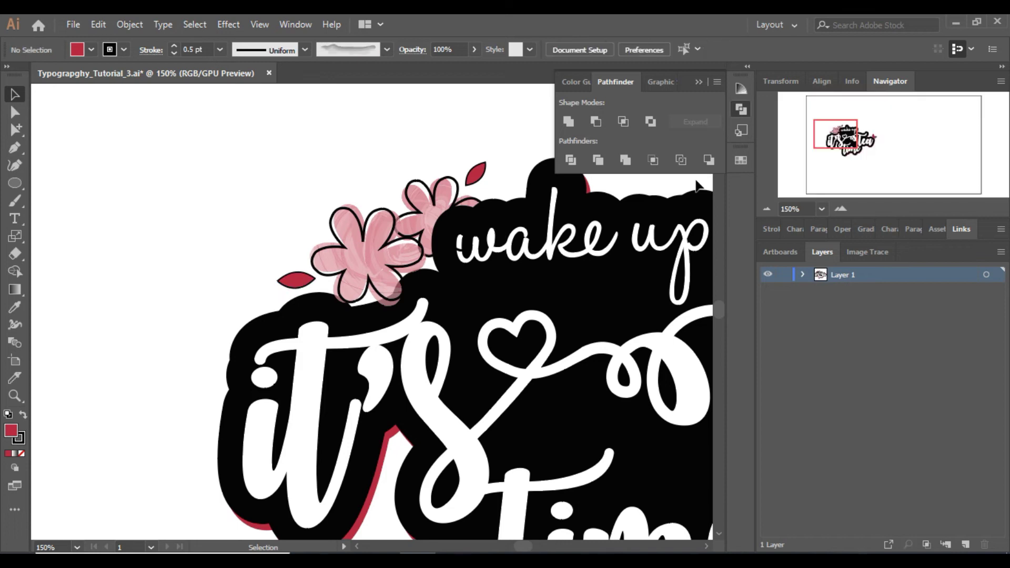
pyautogui.click(767, 208)
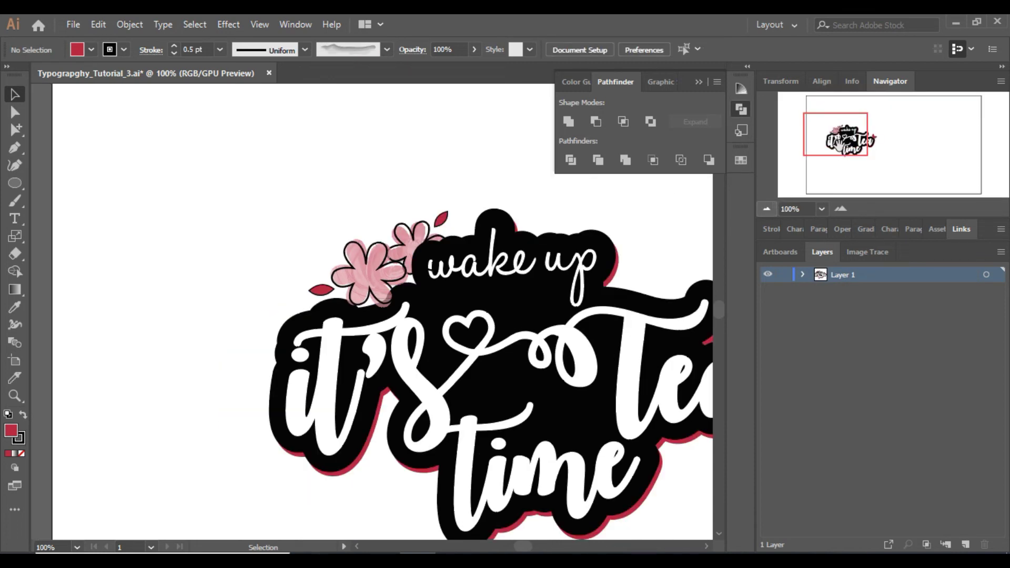
pyautogui.click(767, 208)
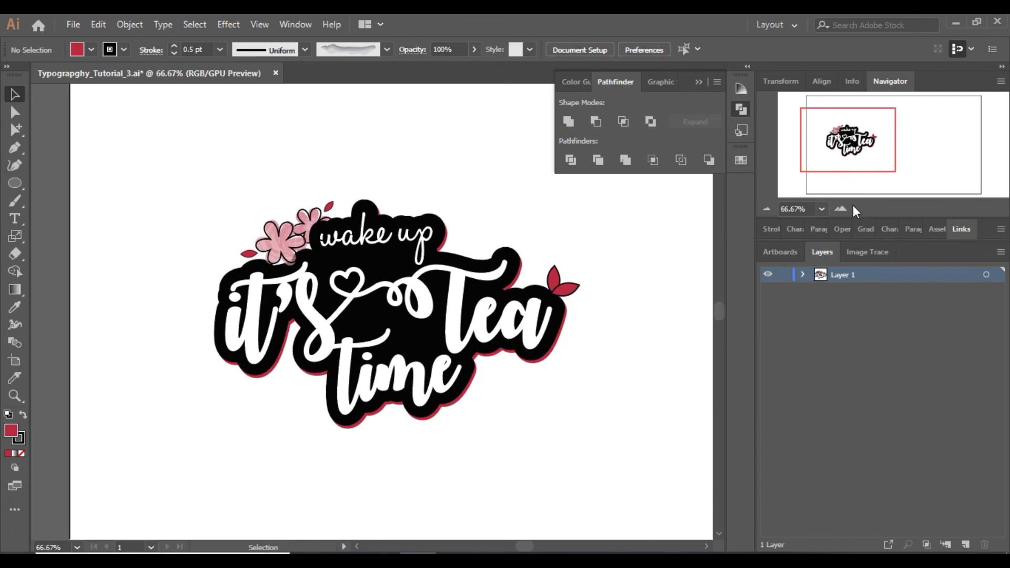
pyautogui.click(839, 210)
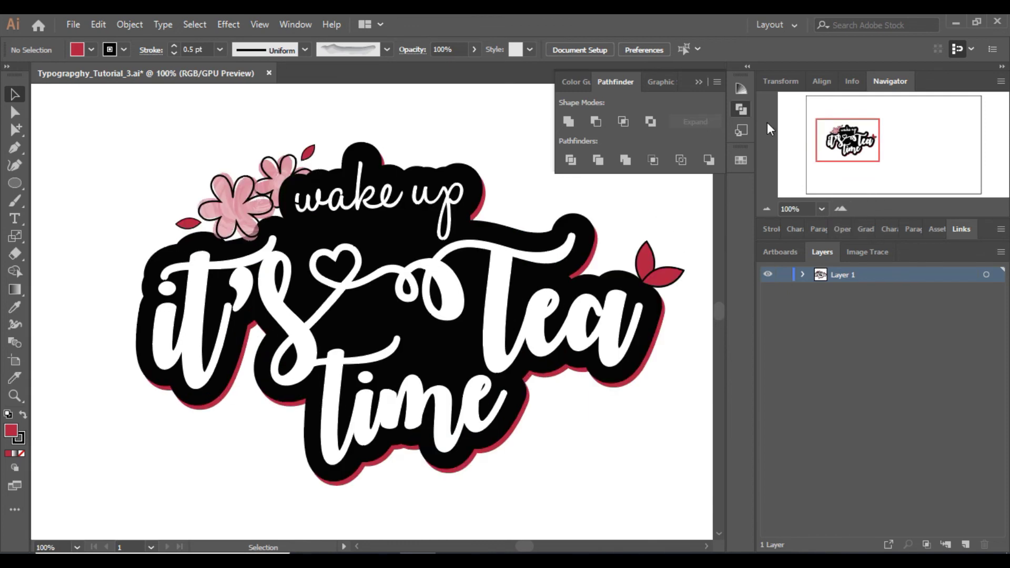
# Bring the white lettering group to the front of the stacking order, above the black backing
pyautogui.click(697, 84)
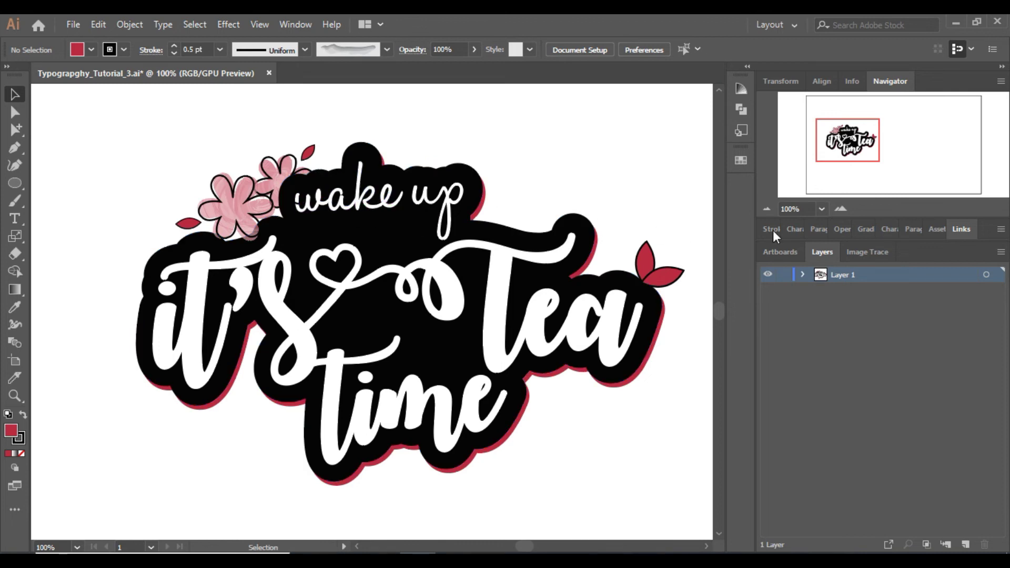
pyautogui.click(839, 209)
pyautogui.click(840, 209)
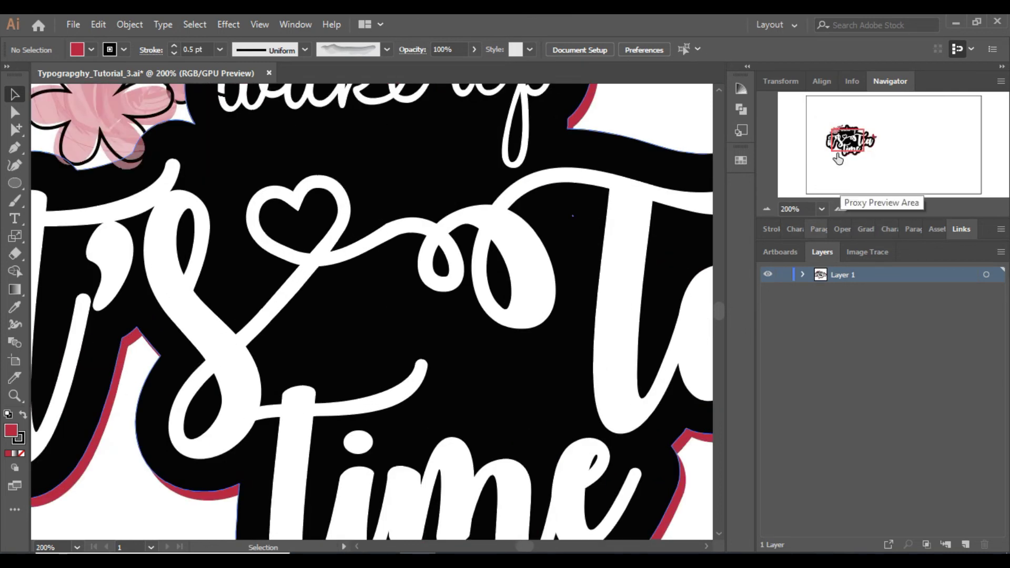
pyautogui.moveTo(846, 143); pyautogui.dragTo(843, 146)
pyautogui.moveTo(368, 210); pyautogui.dragTo(283, 422)
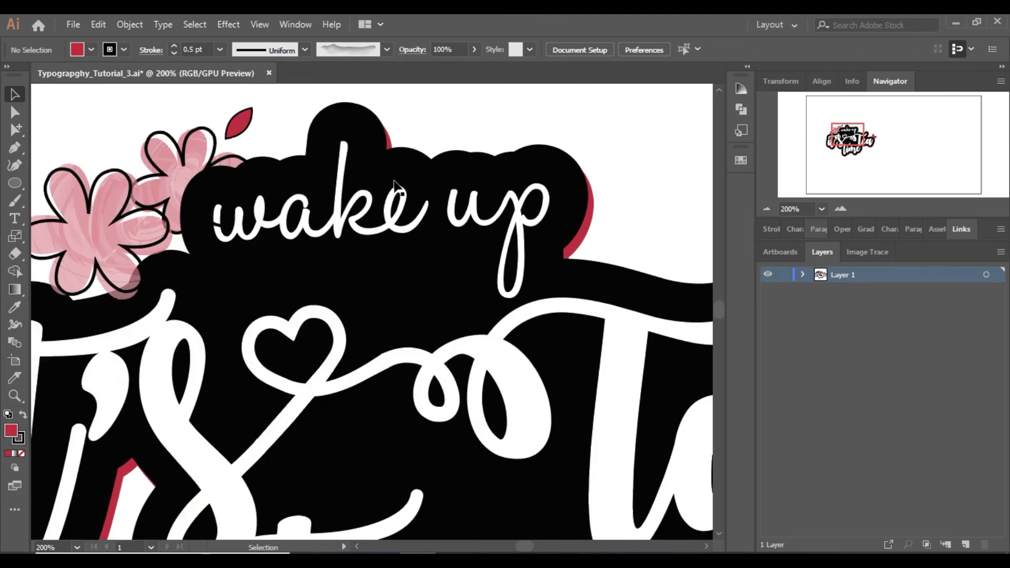
pyautogui.click(231, 234)
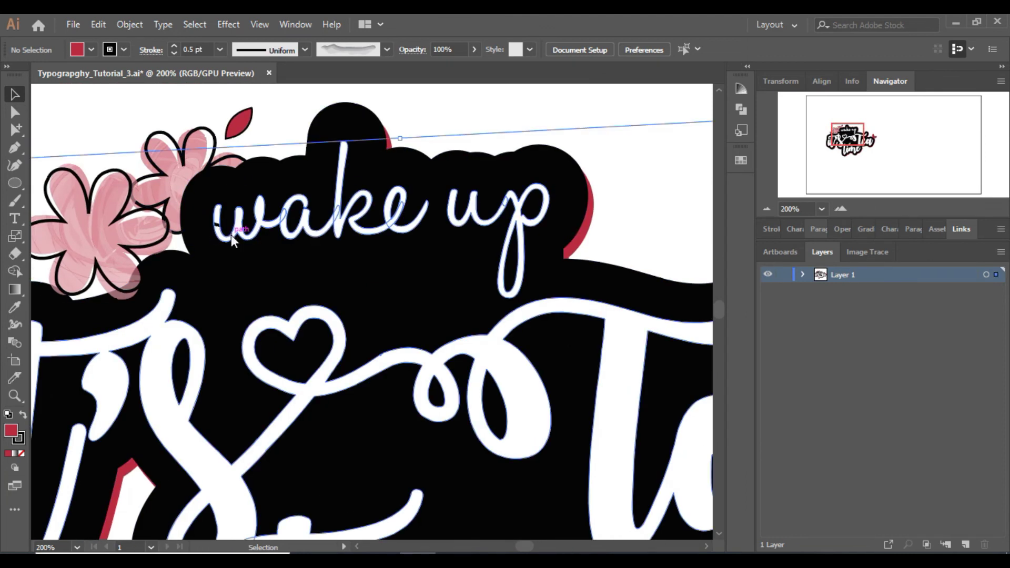
pyautogui.rightClick(231, 234)
pyautogui.moveTo(315, 401)
pyautogui.click(421, 394)
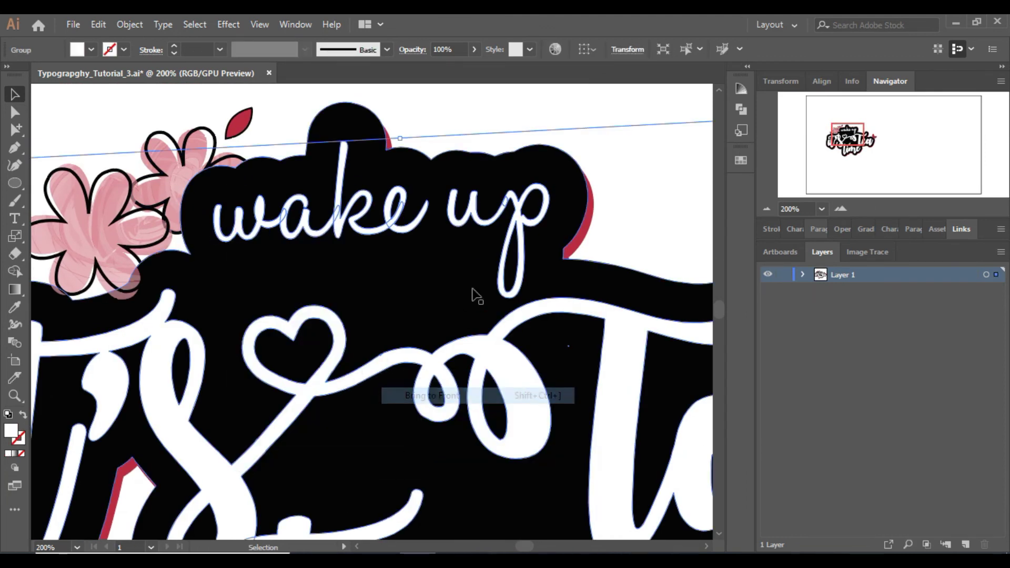
pyautogui.click(557, 116)
# Duplicate the white lettering slightly below the original and remove the copy's fill
pyautogui.click(769, 210)
pyautogui.click(769, 210)
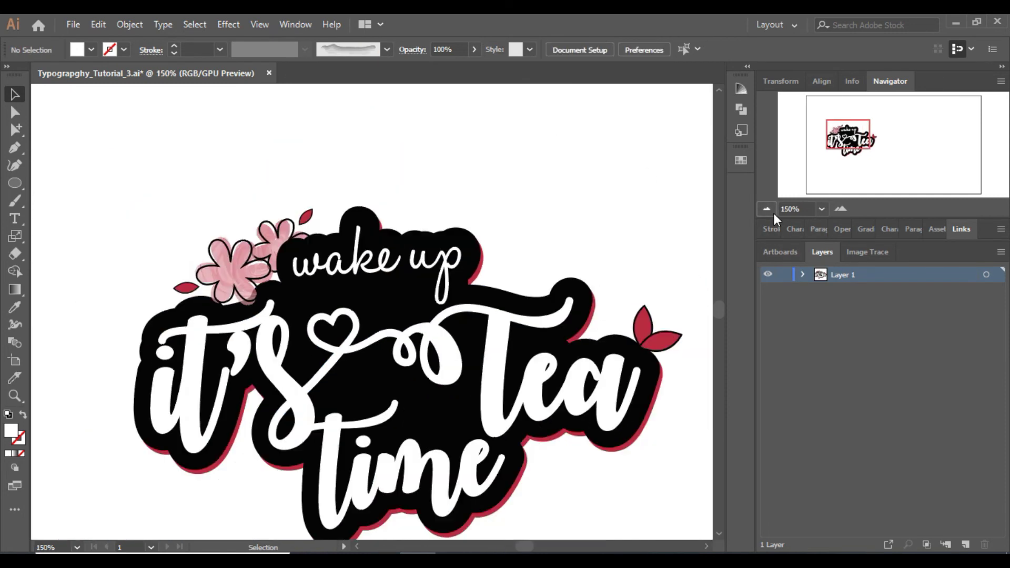
pyautogui.click(431, 342)
pyautogui.moveTo(441, 350); pyautogui.dragTo(441, 359)
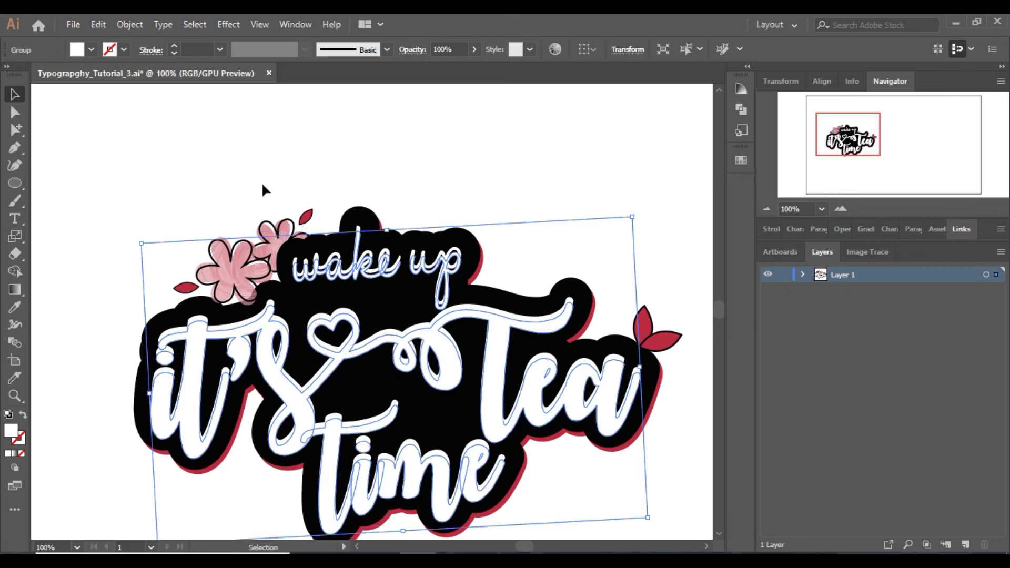
pyautogui.click(90, 50)
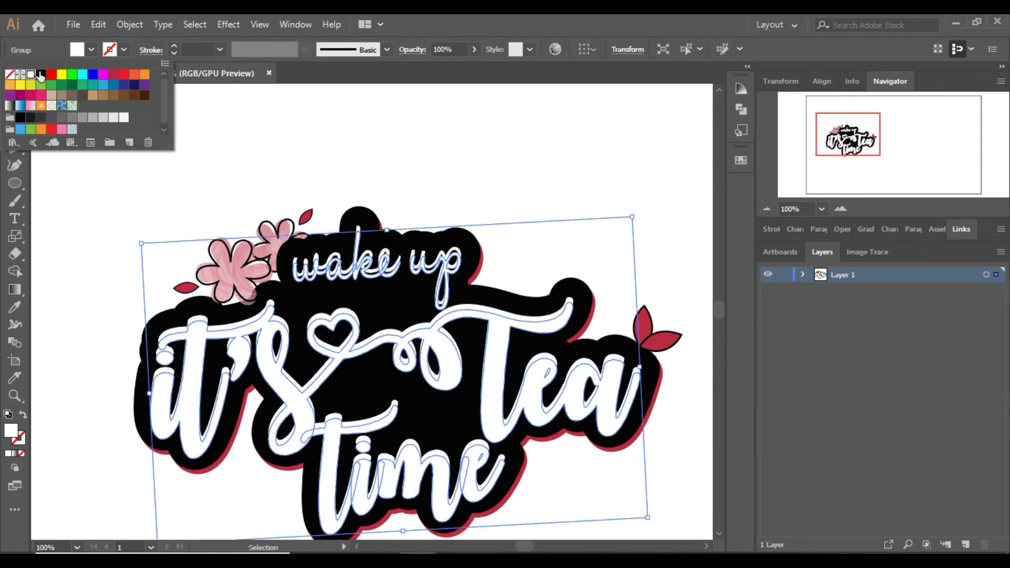
pyautogui.click(9, 75)
# Give the unfilled lettering copy a white 1 pt stroke and lower its opacity to 20%
pyautogui.click(175, 46)
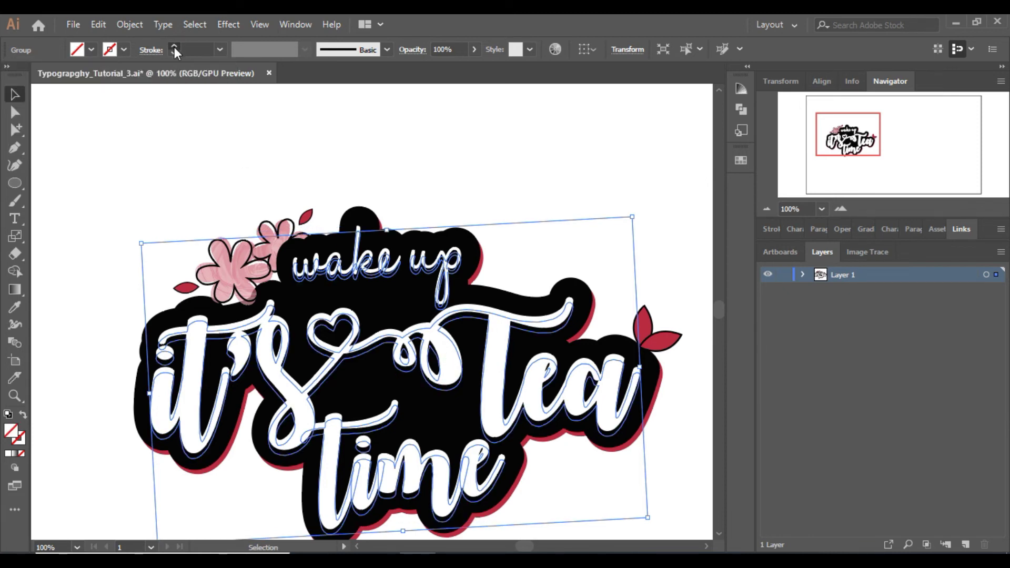
pyautogui.click(175, 46)
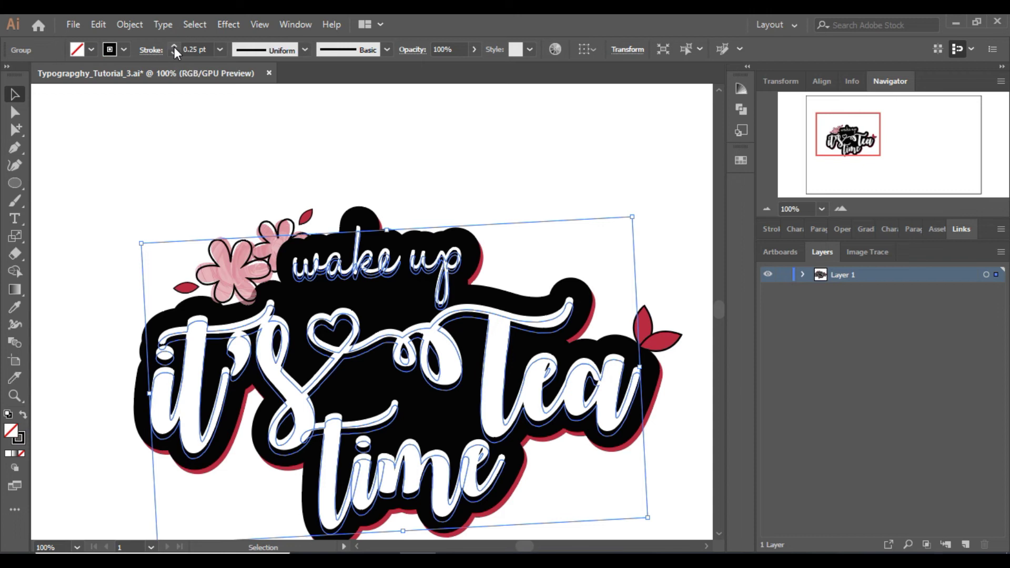
pyautogui.click(124, 49)
pyautogui.click(30, 74)
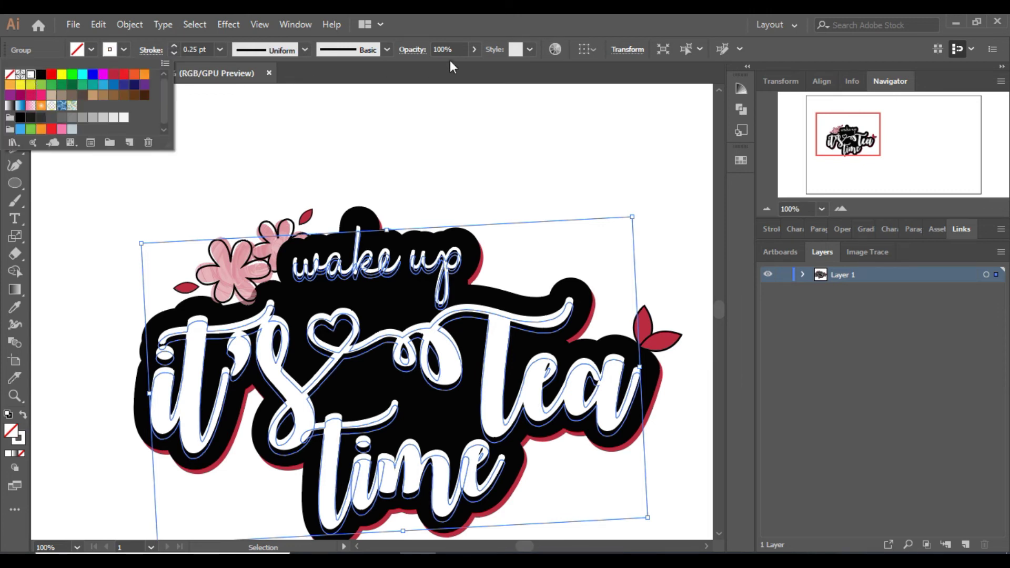
pyautogui.click(175, 47)
pyautogui.click(175, 46)
pyautogui.click(175, 46)
pyautogui.click(175, 46)
pyautogui.click(469, 51)
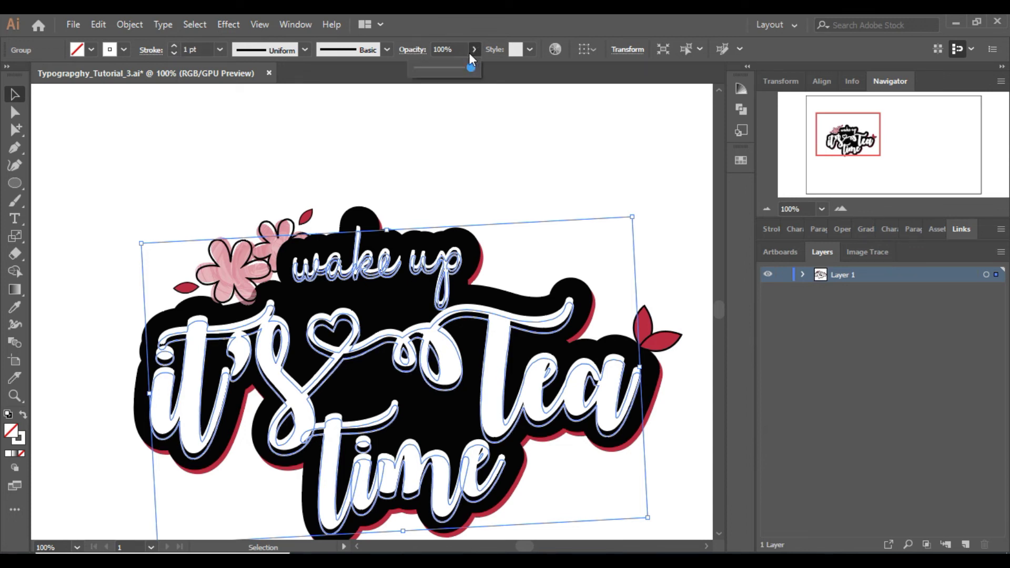
pyautogui.click(422, 68)
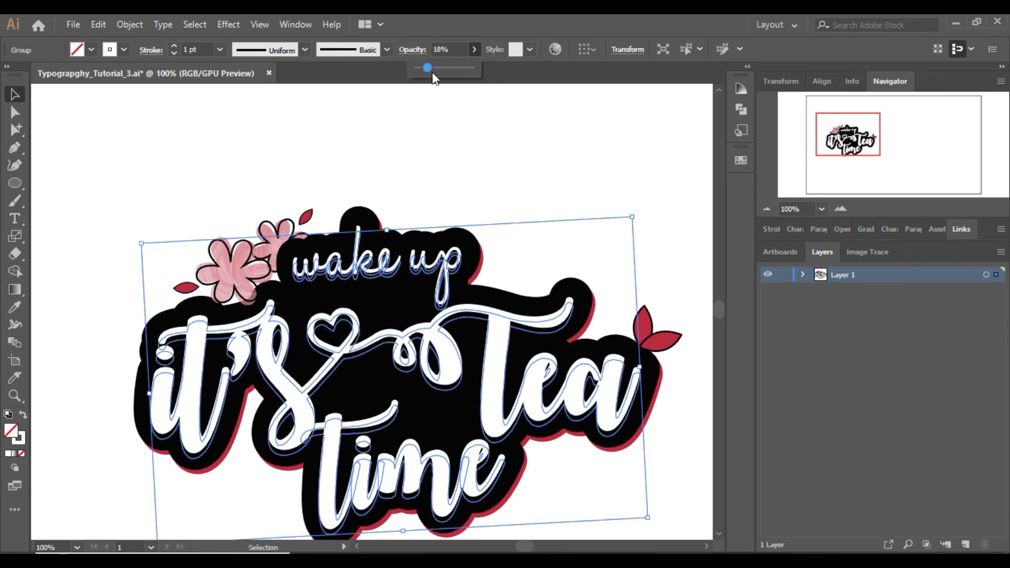
pyautogui.click(395, 190)
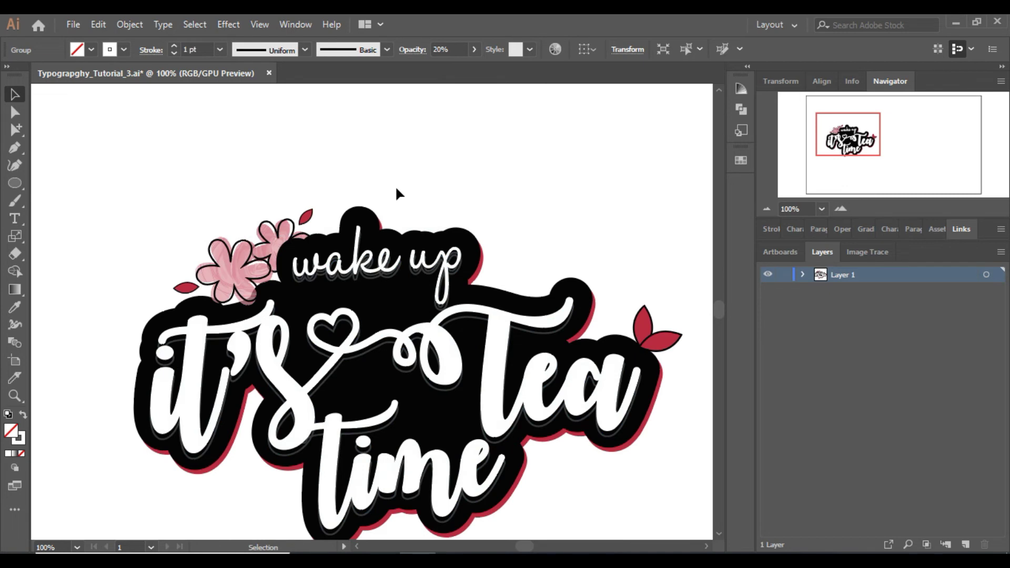
# Nudge the faint lettering outline up and slightly left so it hugs the lower-left edges of the white letters
pyautogui.click(839, 208)
pyautogui.click(839, 208)
pyautogui.click(839, 208)
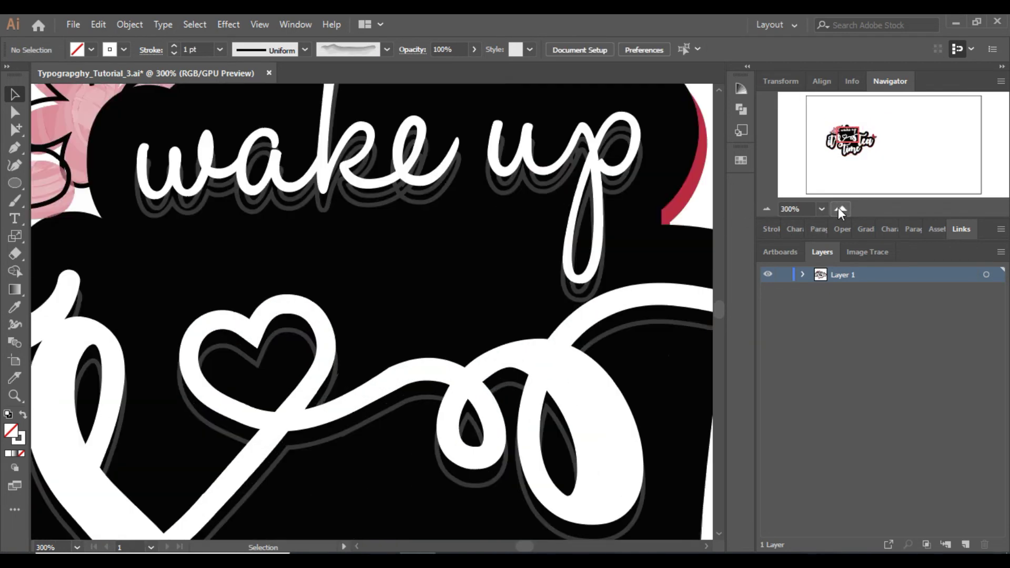
pyautogui.click(377, 197)
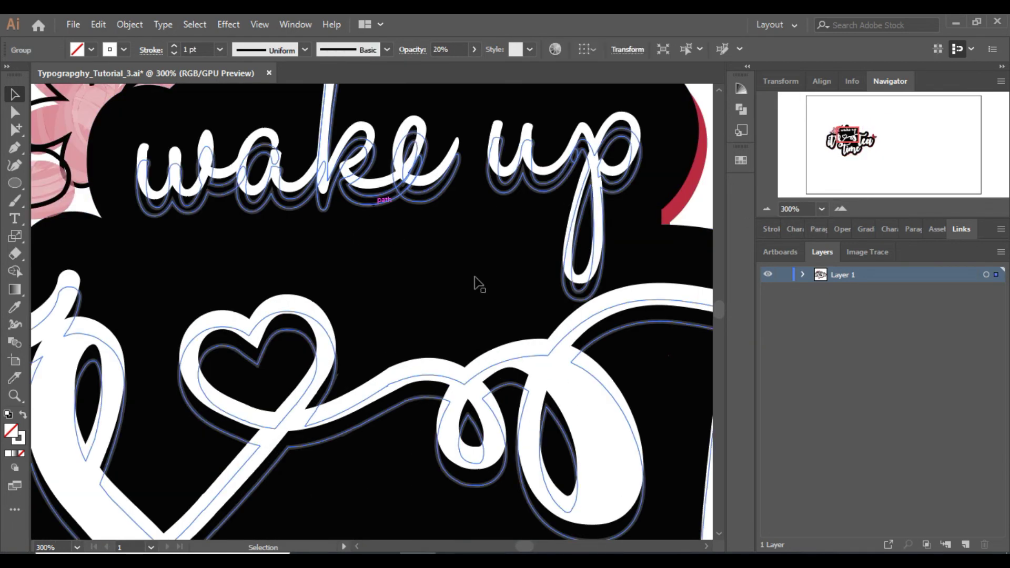
pyautogui.press('Left')
pyautogui.press('Left')
pyautogui.press('Up')
pyautogui.press('Up')
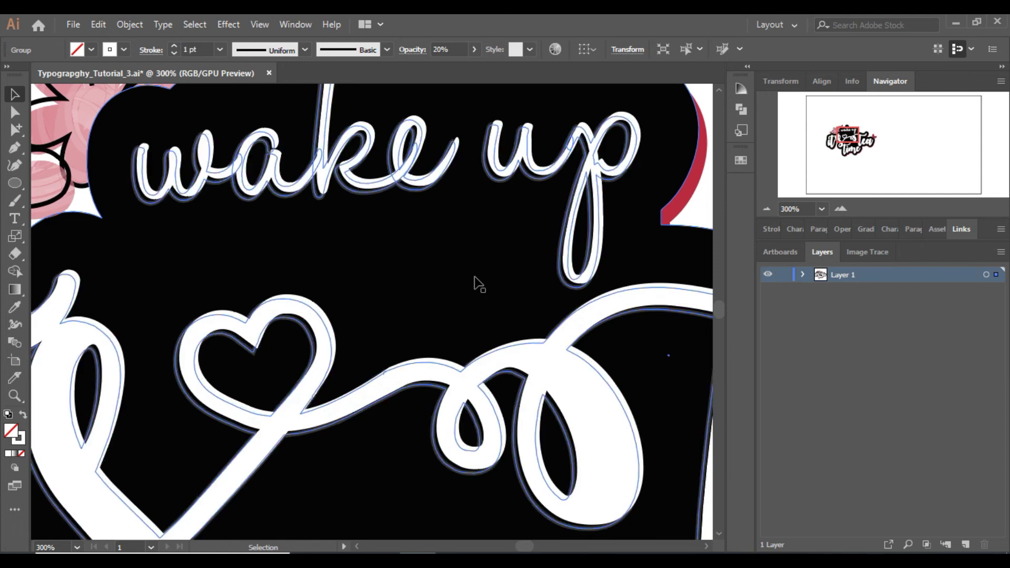
pyautogui.click(530, 271)
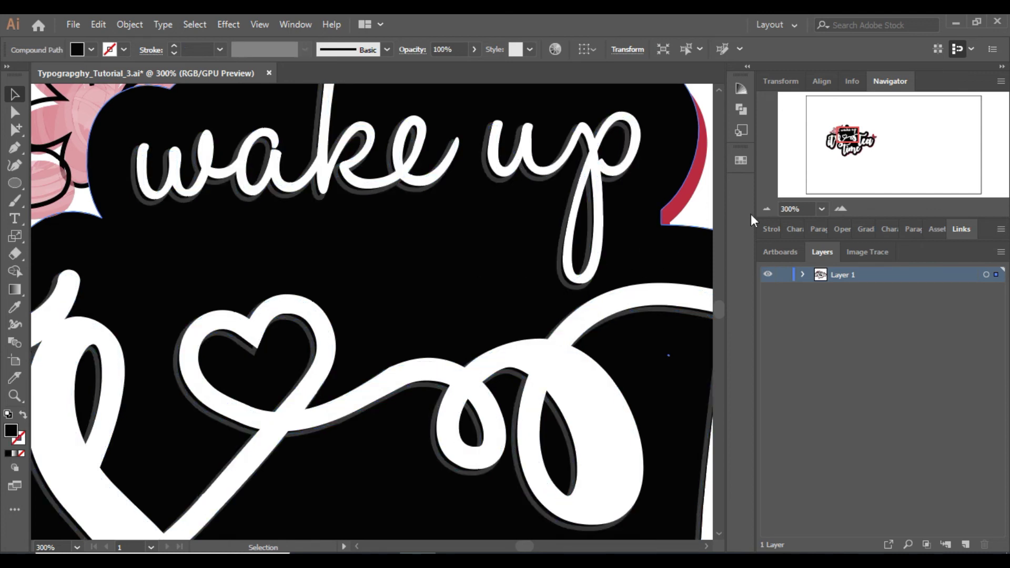
# Raise the opacity of the offset lettering outline to 25%
pyautogui.click(773, 209)
pyautogui.click(772, 209)
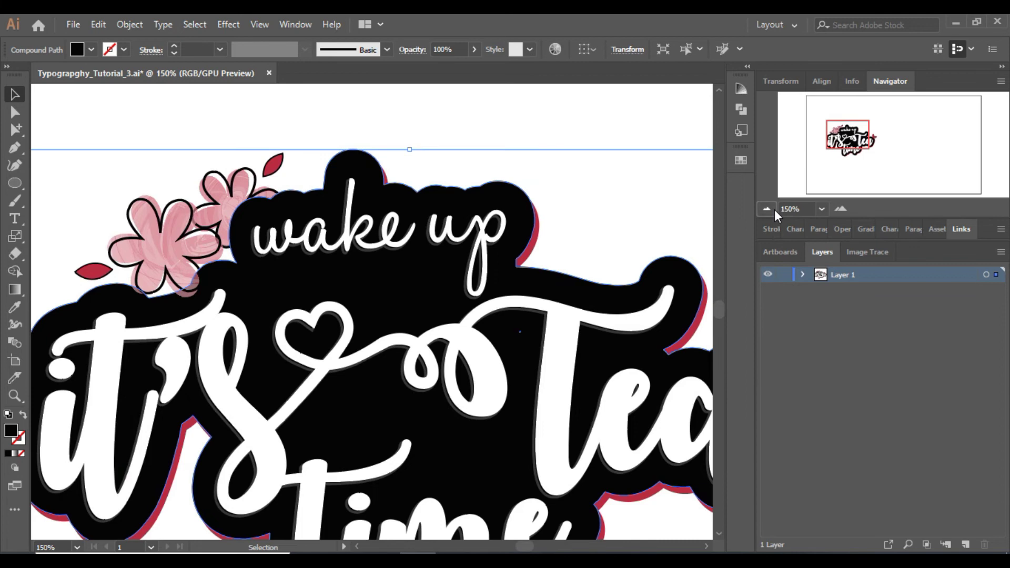
pyautogui.click(773, 209)
pyautogui.click(599, 494)
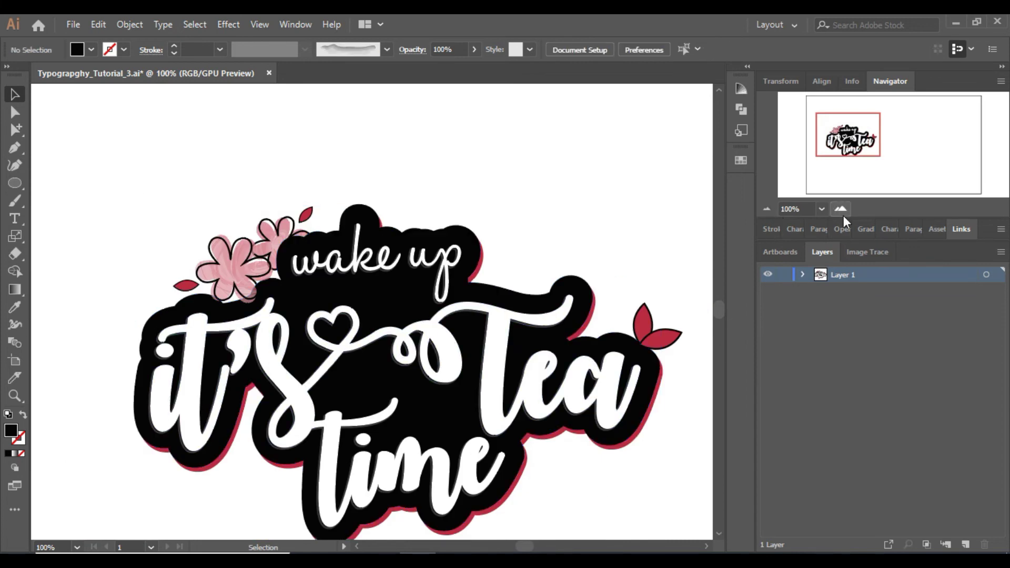
pyautogui.click(840, 208)
pyautogui.moveTo(838, 144); pyautogui.dragTo(849, 142)
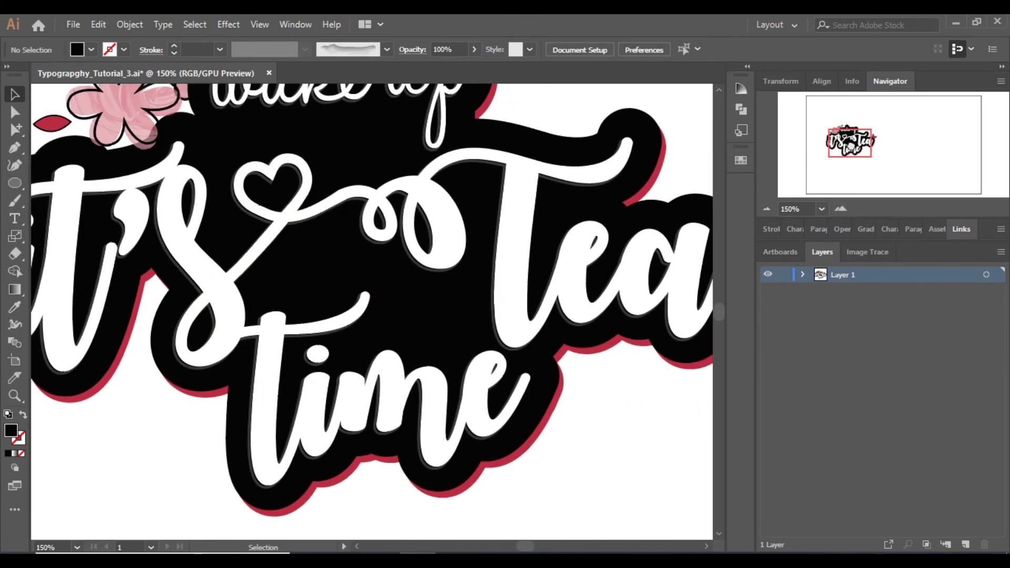
pyautogui.click(847, 210)
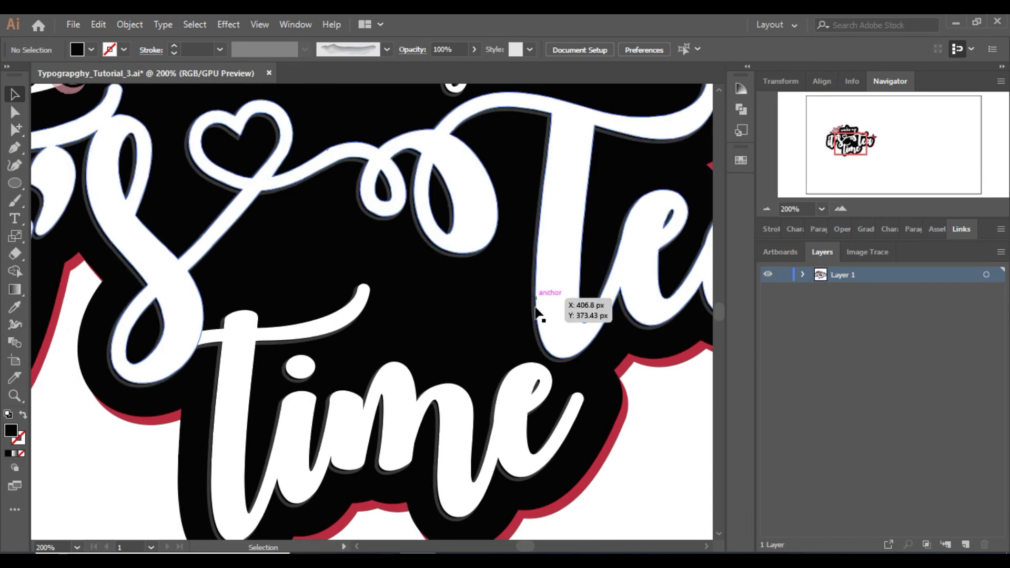
pyautogui.click(543, 350)
pyautogui.click(474, 49)
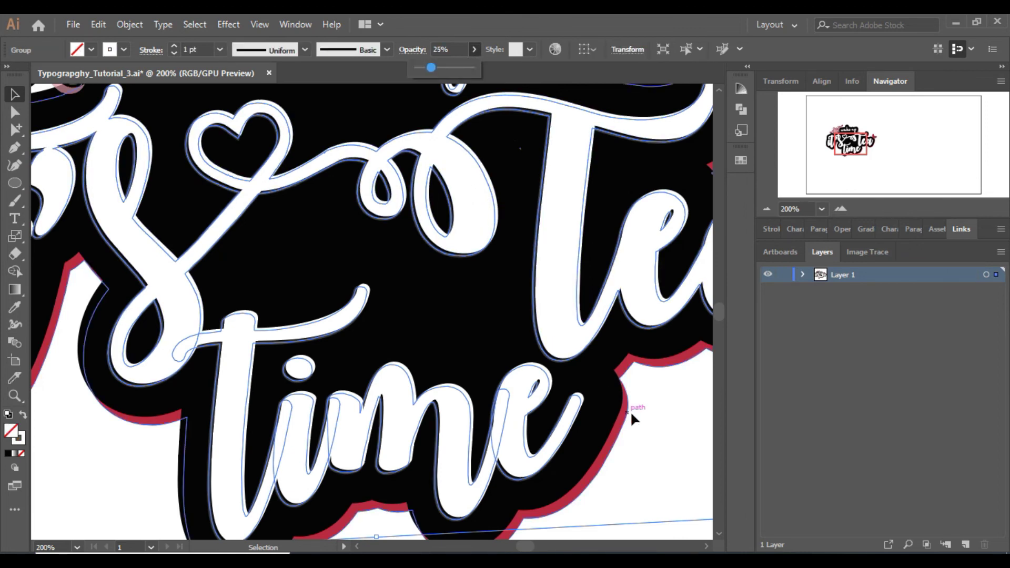
pyautogui.click(664, 453)
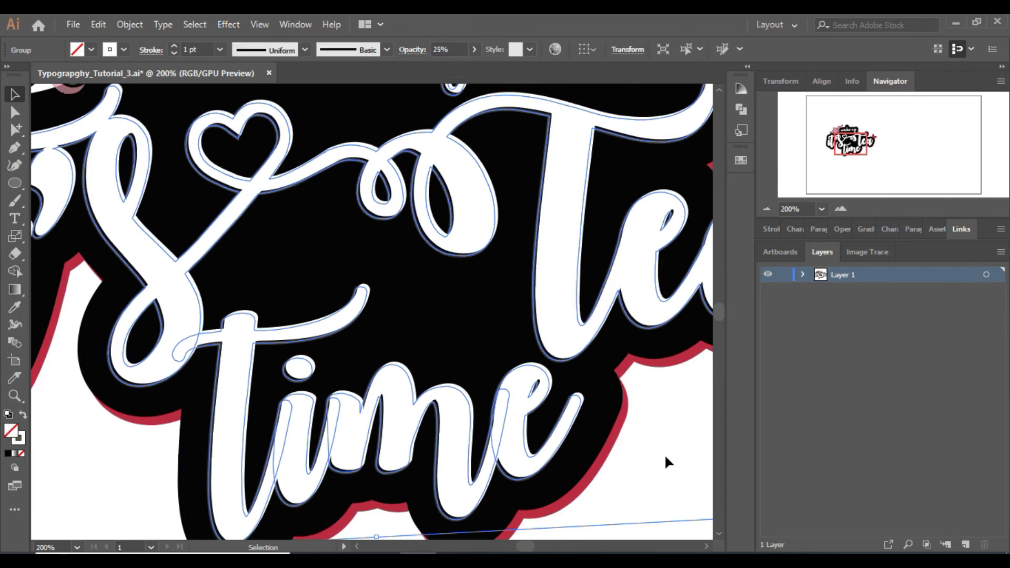
# Draw a short curved Pen path over the top of the apostrophe in "it's", where it meets the crossbar
pyautogui.click(772, 207)
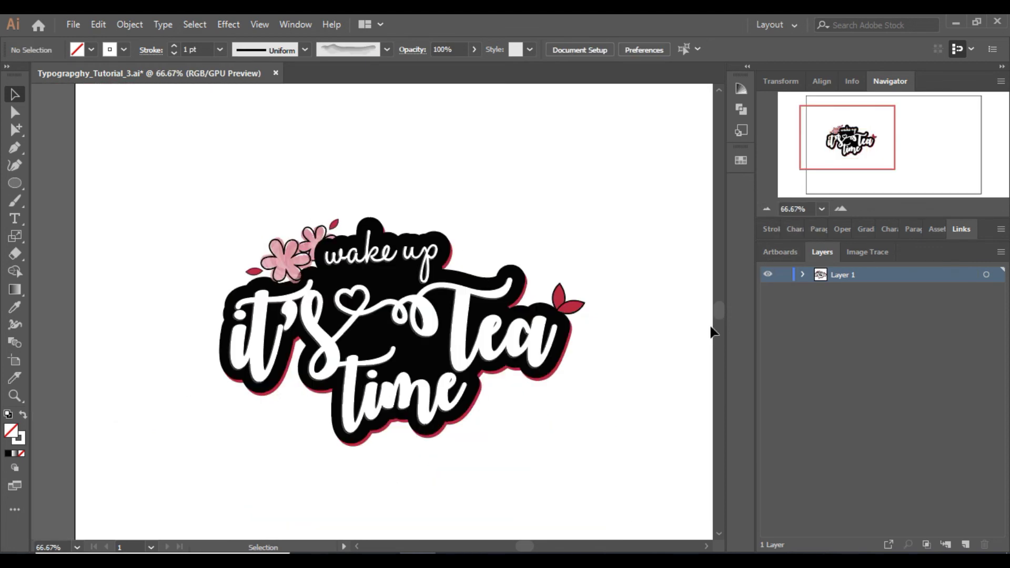
pyautogui.click(841, 209)
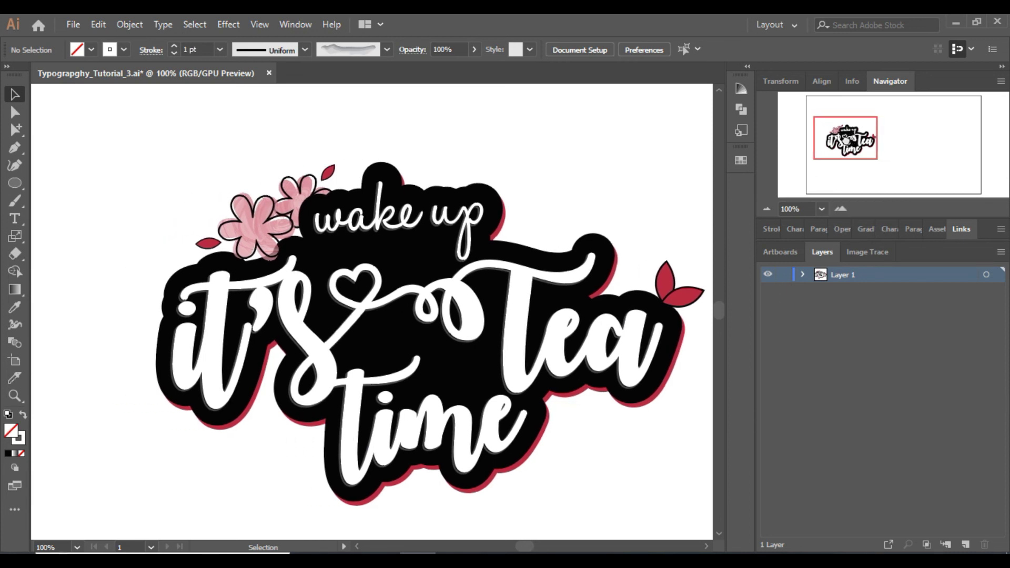
pyautogui.click(839, 210)
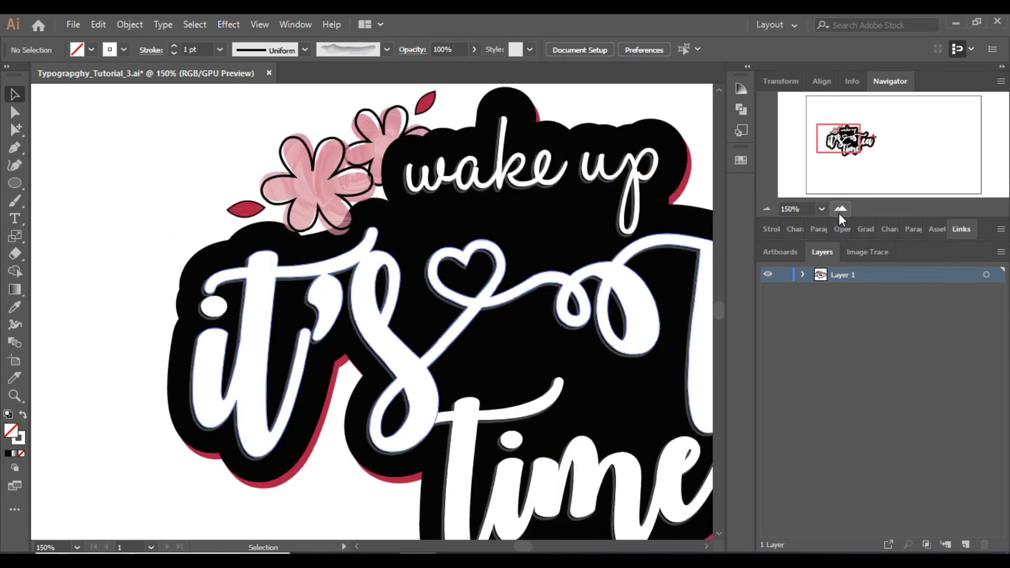
pyautogui.click(840, 211)
pyautogui.click(840, 210)
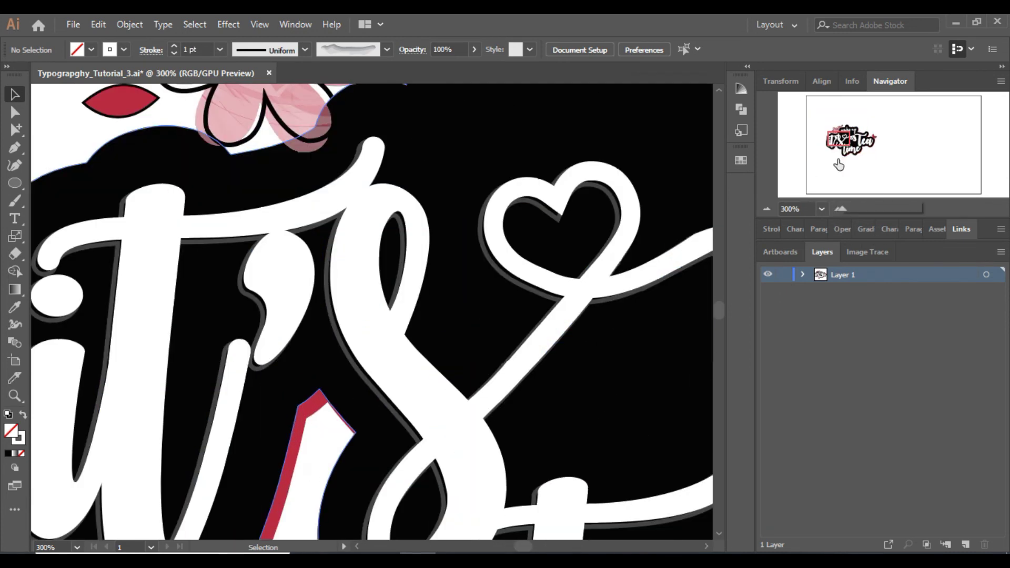
pyautogui.click(355, 547)
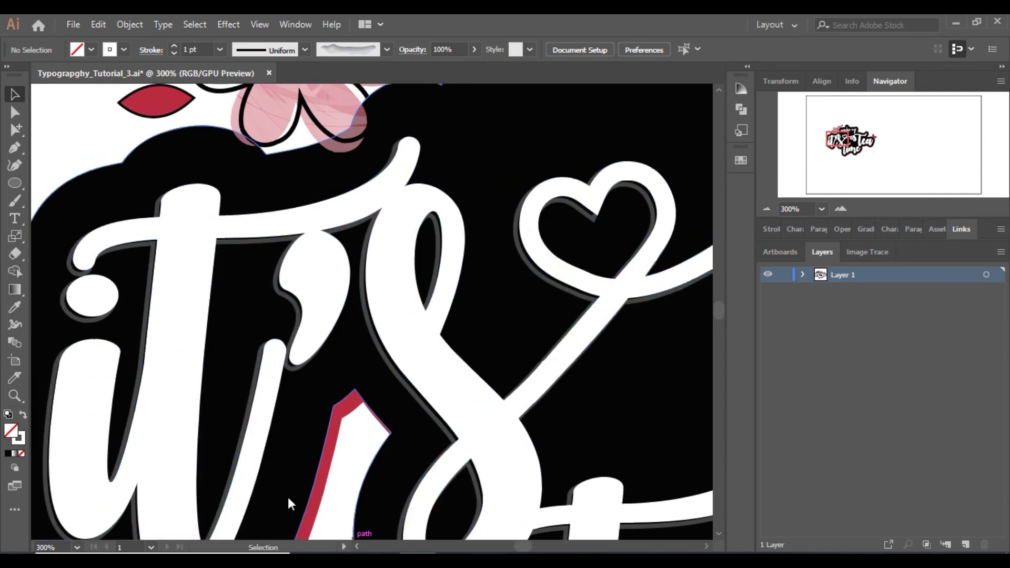
pyautogui.hscroll(-2, 288, 504)
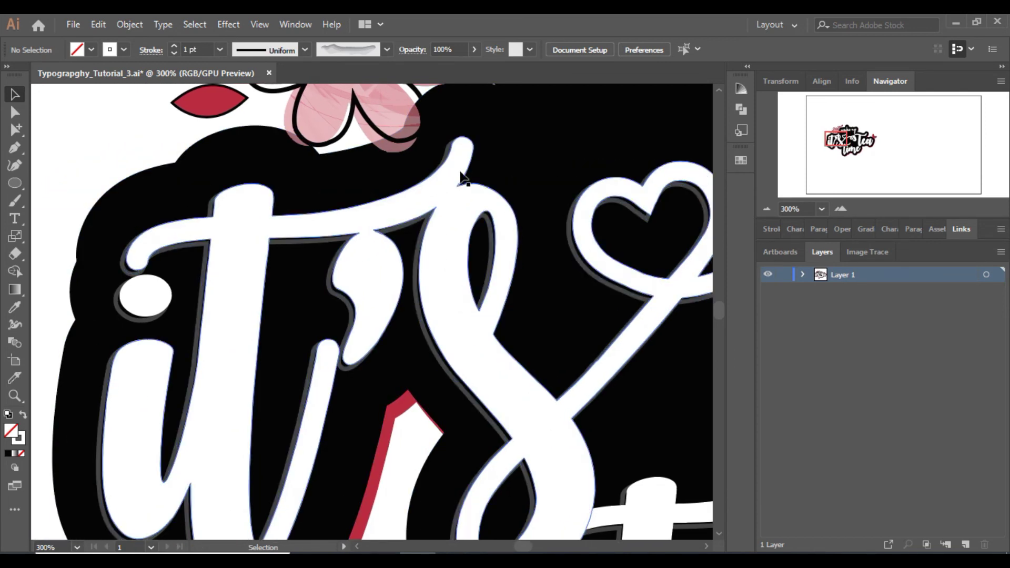
pyautogui.click(17, 144)
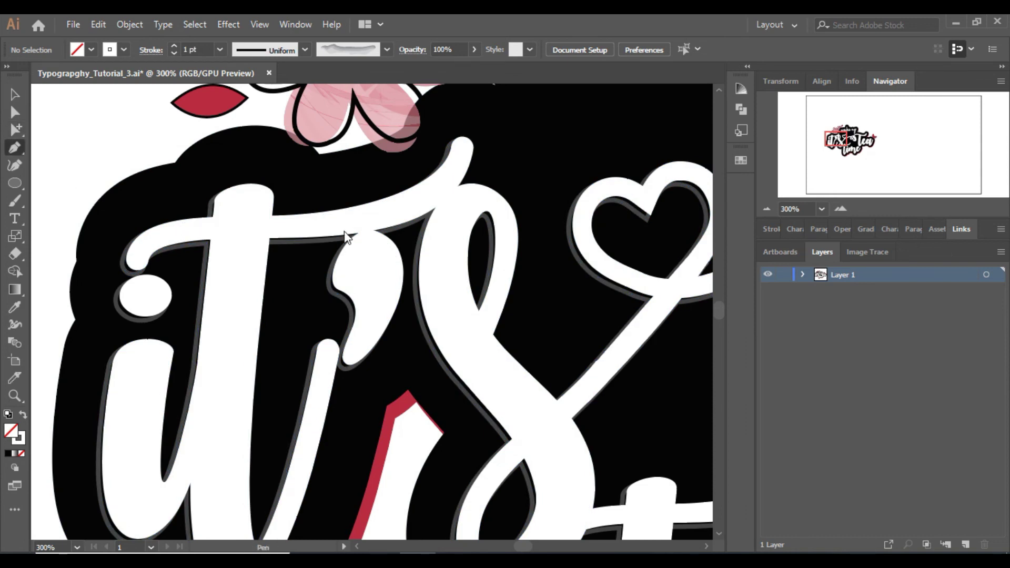
pyautogui.click(349, 239)
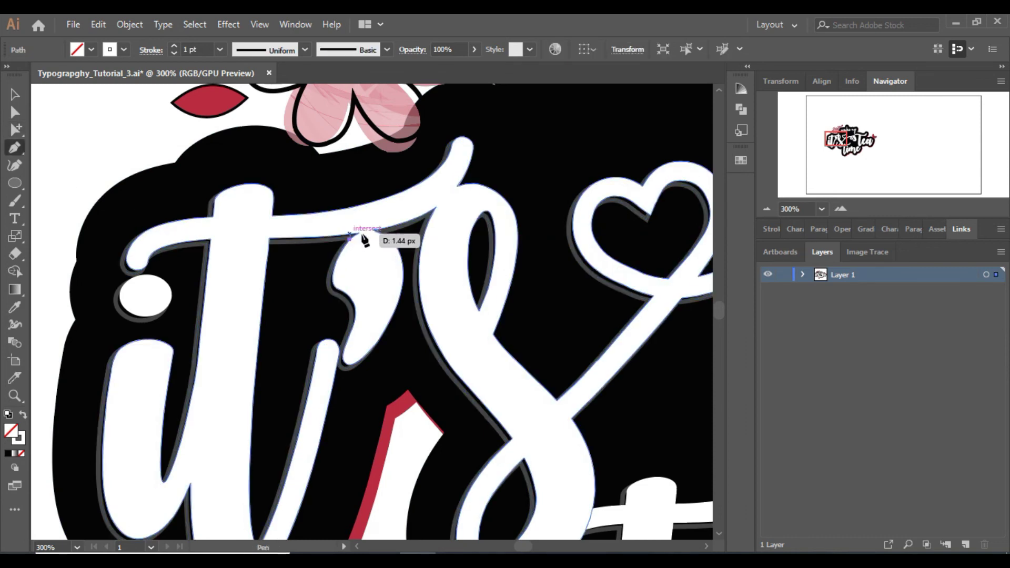
pyautogui.moveTo(390, 235); pyautogui.dragTo(58, 129)
pyautogui.press('Escape')
pyautogui.click(20, 96)
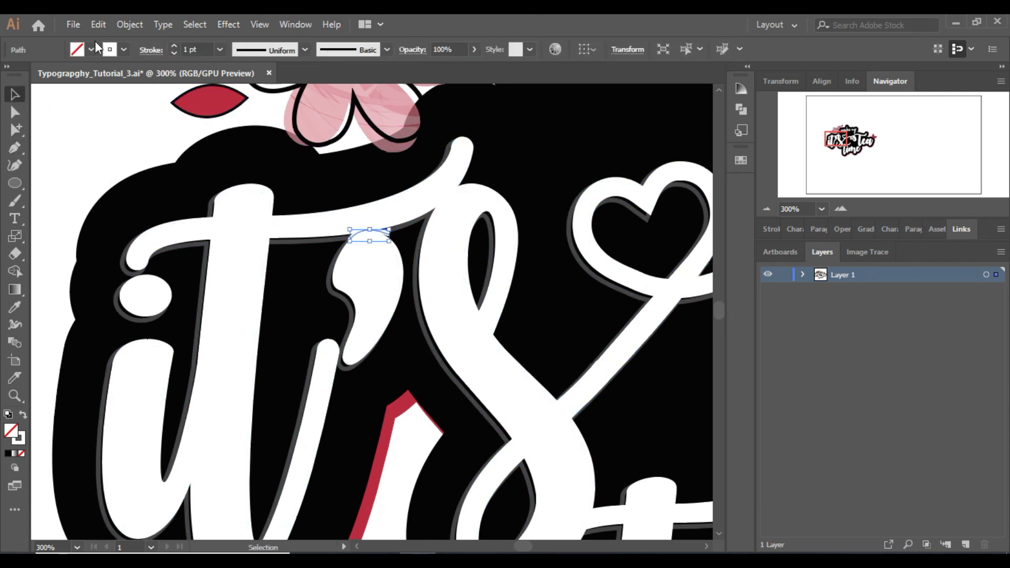
# Set the curved path's stroke to 0.75 pt with the tapered, lens-shaped variable width profile
pyautogui.click(122, 52)
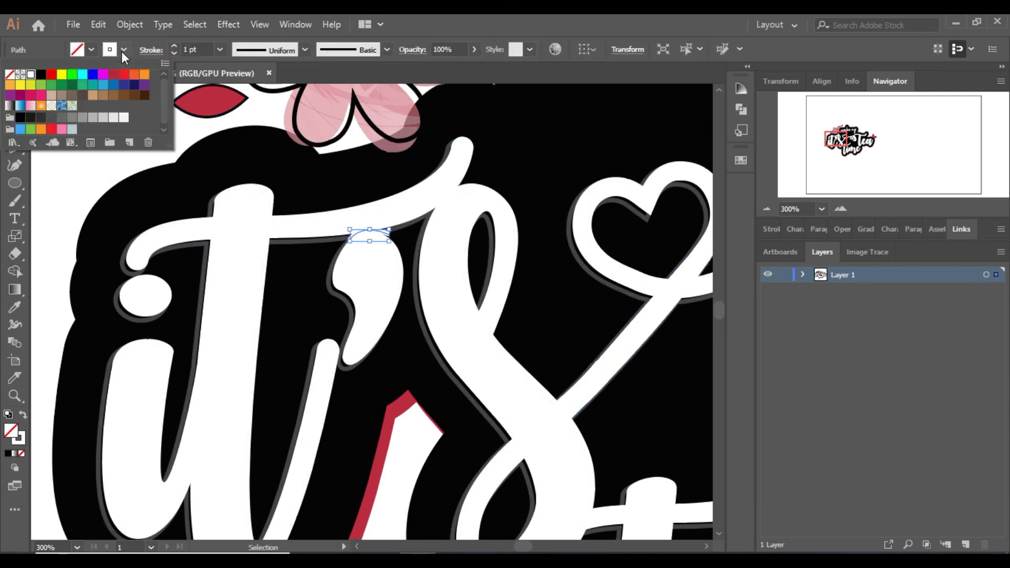
pyautogui.click(173, 53)
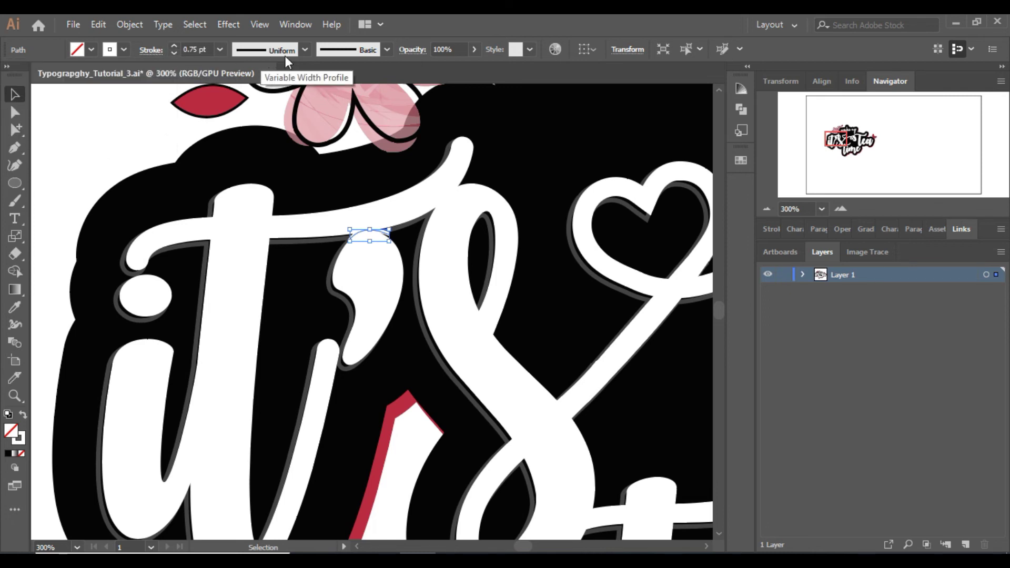
pyautogui.click(343, 55)
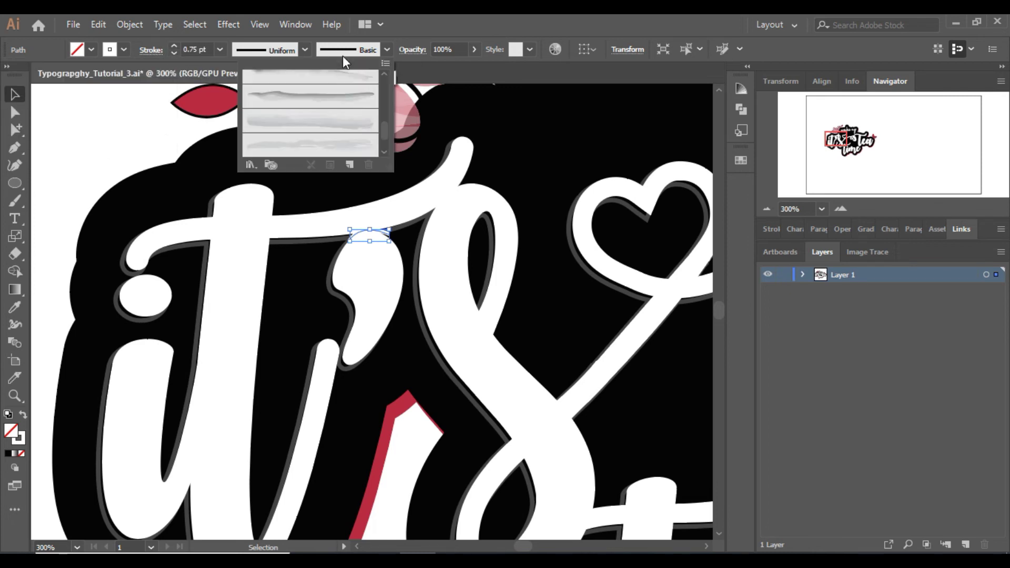
pyautogui.click(276, 53)
pyautogui.click(276, 53)
pyautogui.click(283, 98)
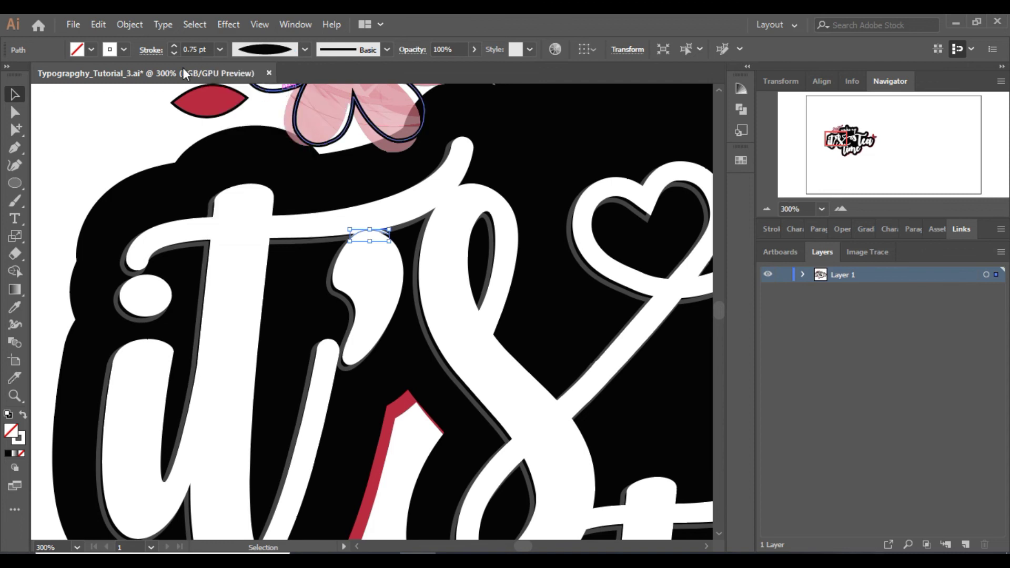
# Change the curved path's stroke color to black and deselect it
pyautogui.click(124, 49)
pyautogui.click(52, 111)
pyautogui.click(69, 147)
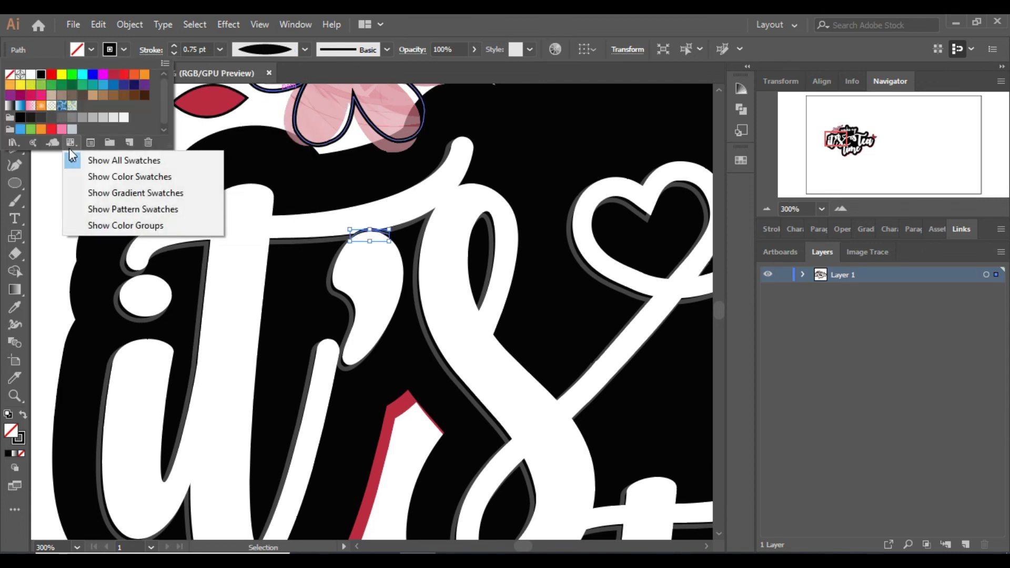
pyautogui.click(51, 175)
pyautogui.click(51, 175)
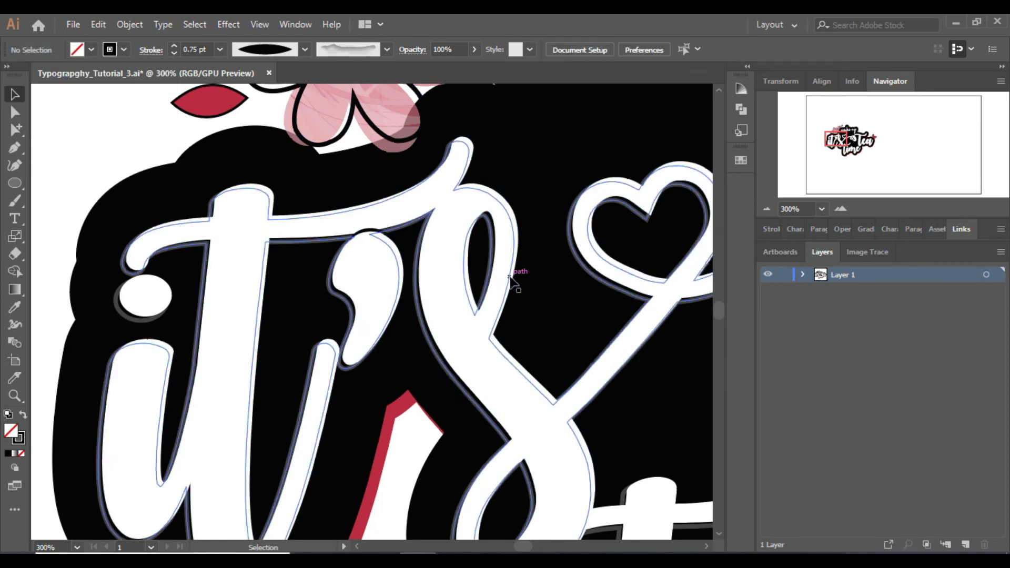
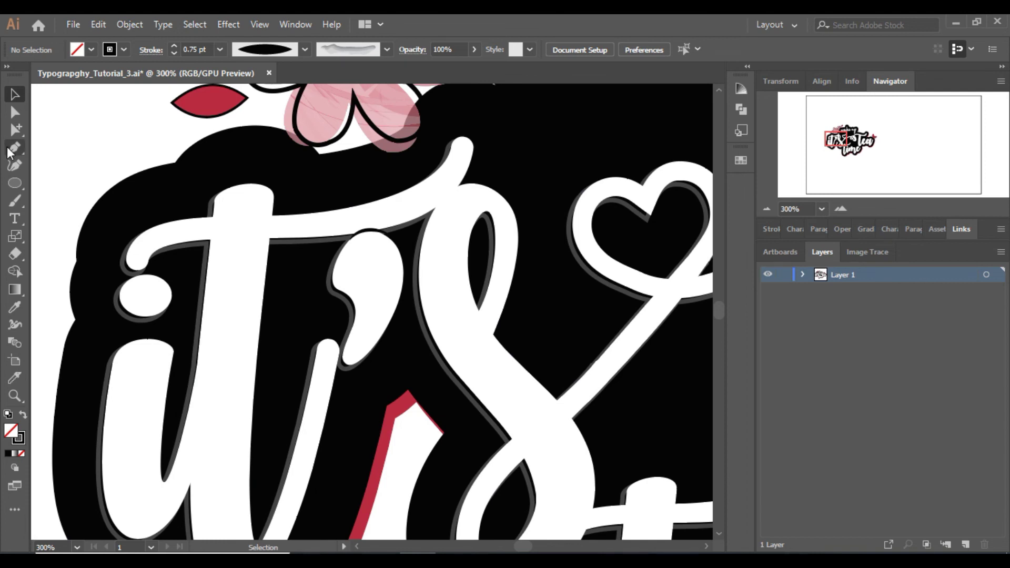
# Draw a short curved black-stroked Pen path over the top of the "s" in "it's", where it meets the crossbar
pyautogui.click(376, 231)
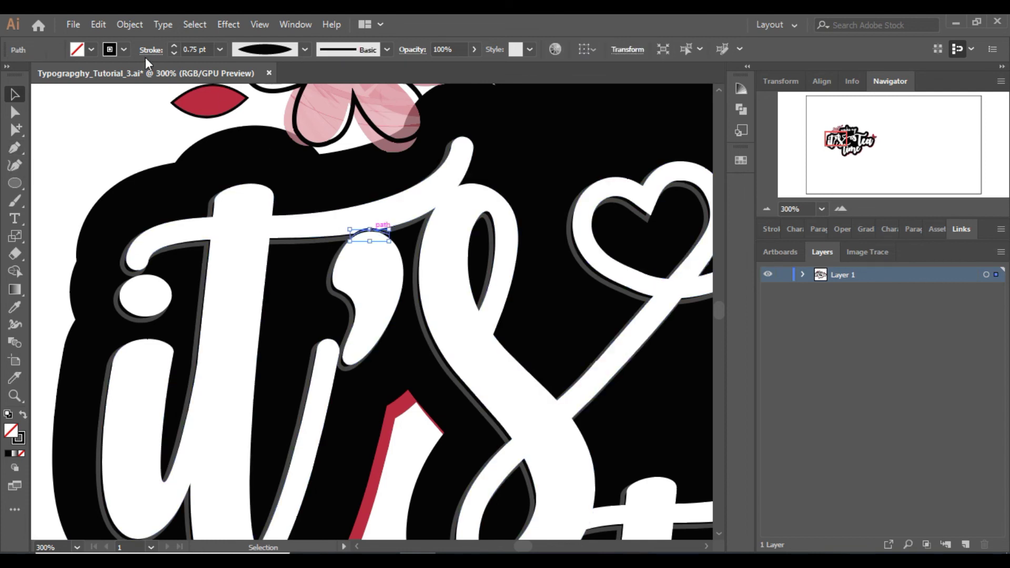
pyautogui.click(125, 48)
pyautogui.click(55, 175)
pyautogui.click(15, 149)
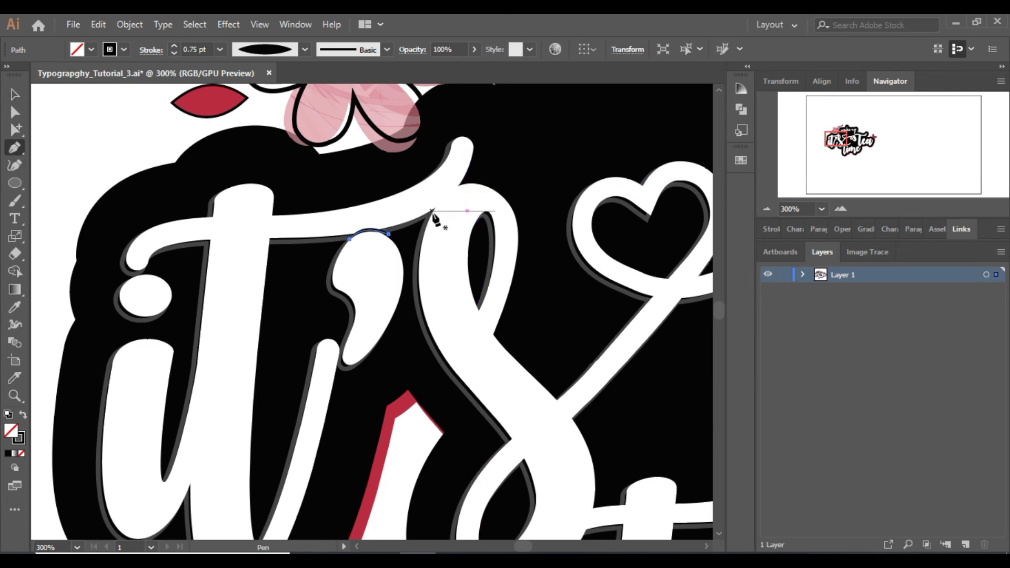
pyautogui.click(431, 209)
pyautogui.moveTo(477, 184)
pyautogui.mouseDown()
pyautogui.moveTo(506, 185)
pyautogui.moveTo(160, 161)
pyautogui.mouseUp()
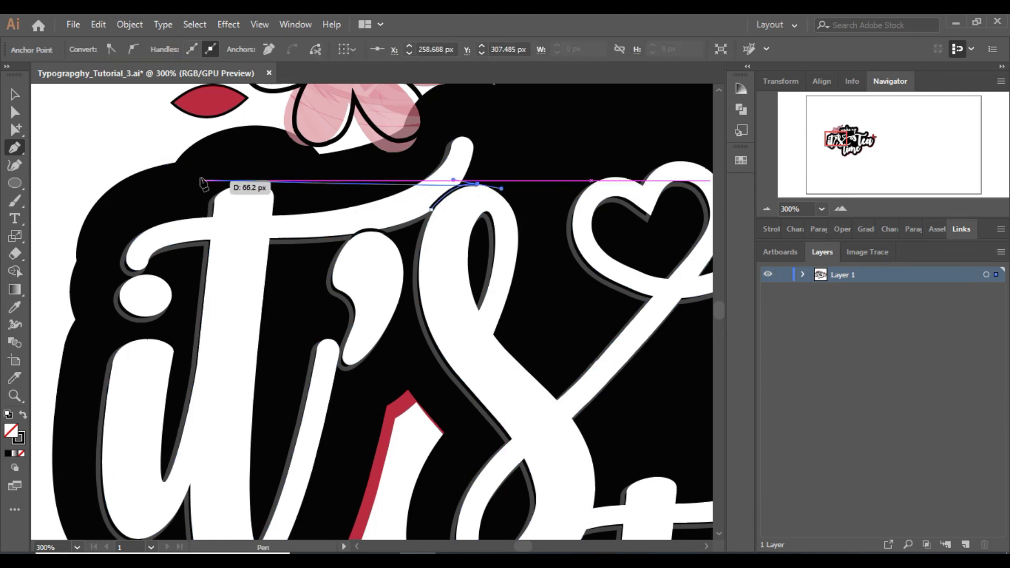
pyautogui.click(15, 98)
# Apply the tapered, lens-shaped variable width profile to the curved path over the "s"
pyautogui.click(452, 196)
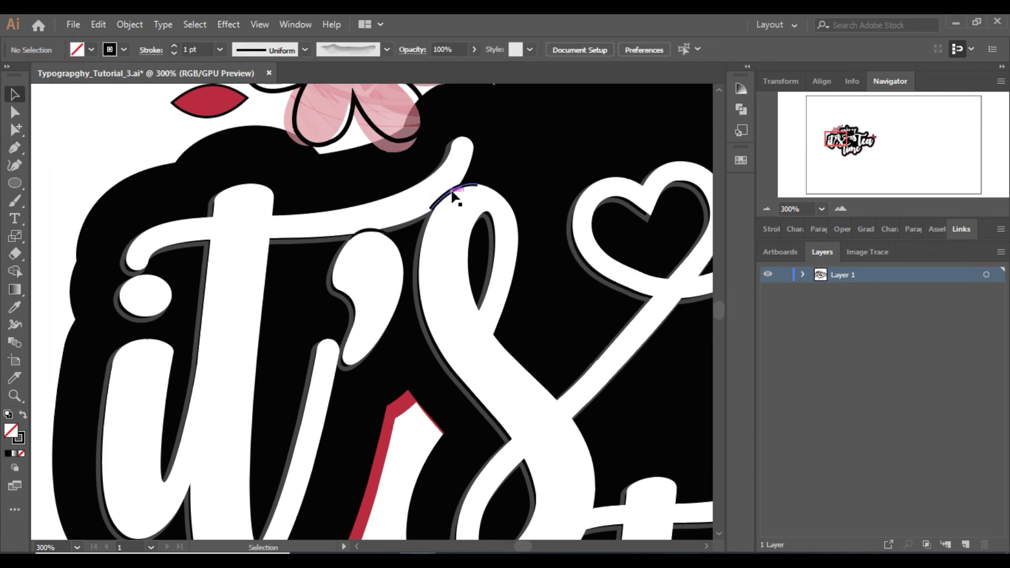
pyautogui.click(289, 53)
pyautogui.click(280, 95)
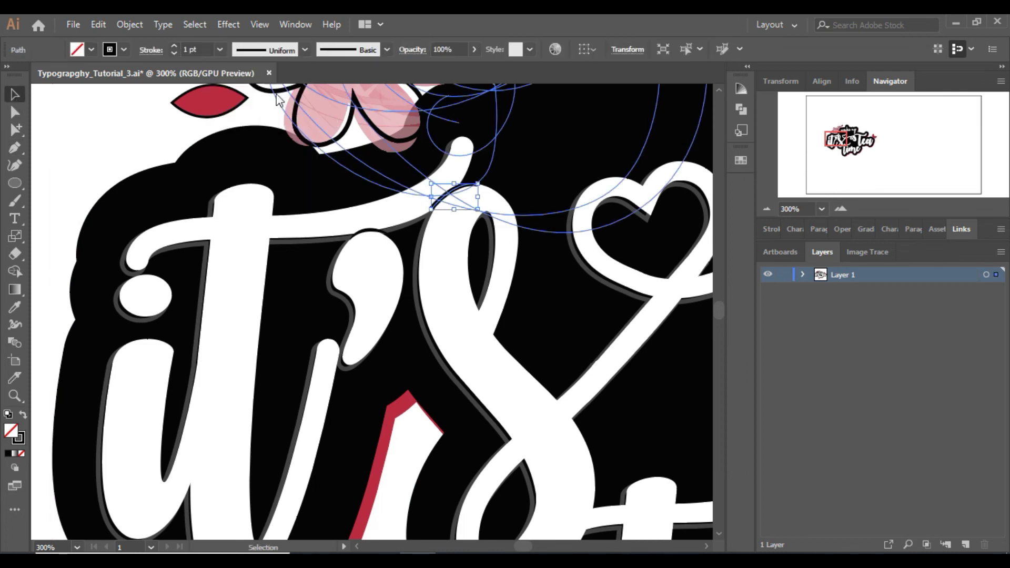
pyautogui.click(139, 141)
# Adjust the tapered path's size and nudge it left and down to follow the upper edge of the "s"
pyautogui.click(463, 190)
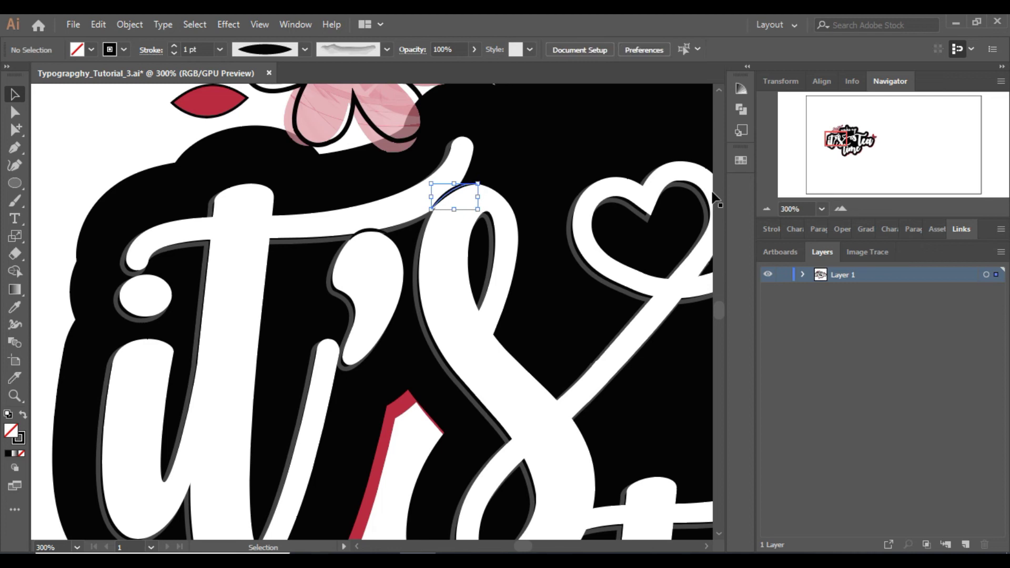
pyautogui.click(841, 209)
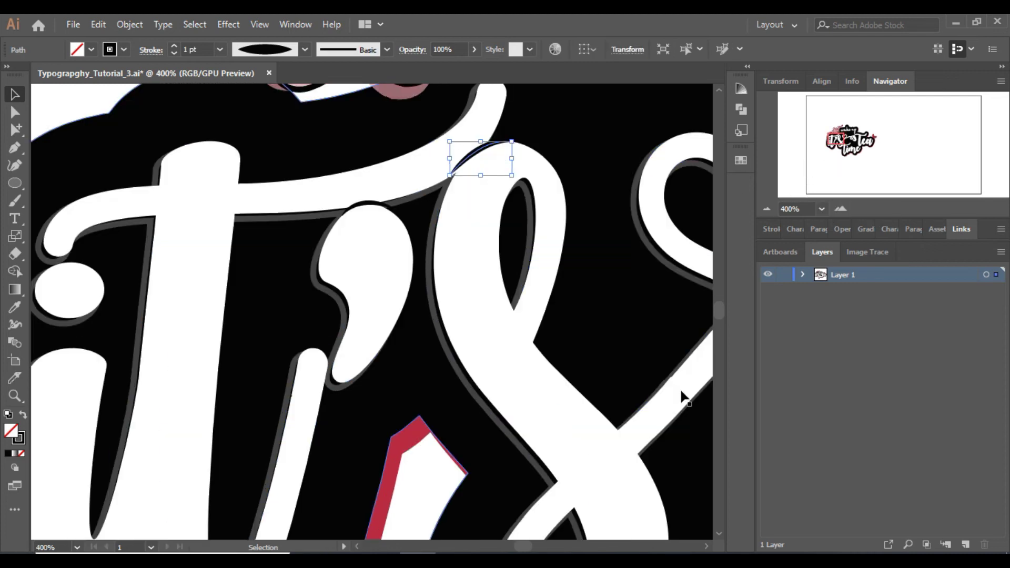
pyautogui.click(706, 546)
pyautogui.click(706, 546)
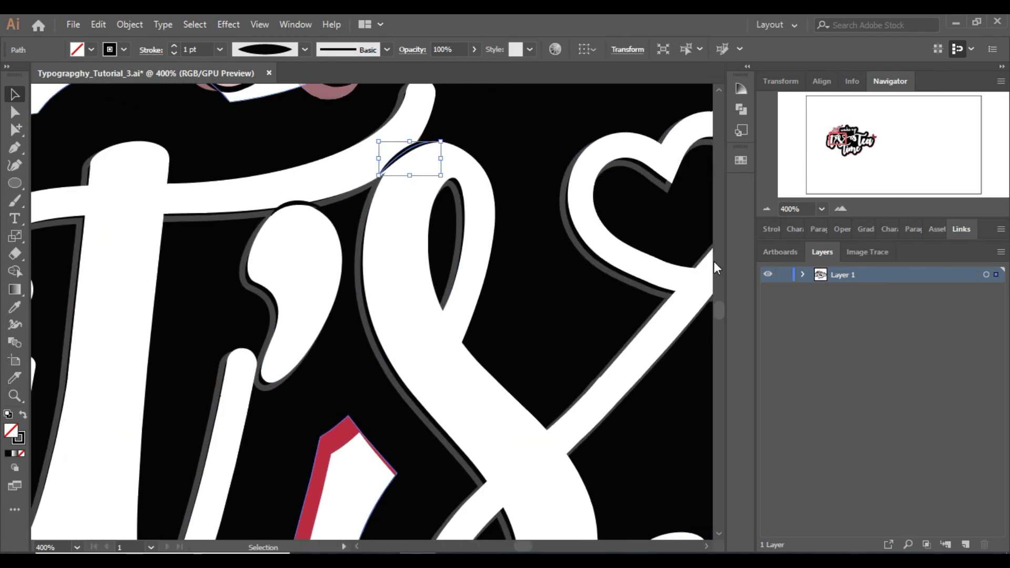
pyautogui.click(718, 90)
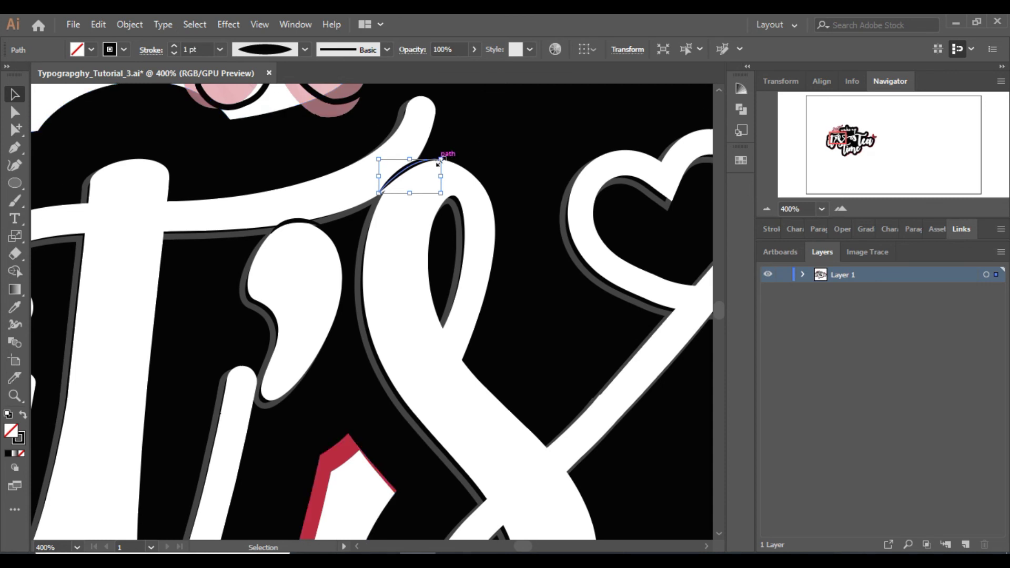
pyautogui.moveTo(446, 154); pyautogui.dragTo(431, 155)
pyautogui.press('Left')
pyautogui.press('Left')
pyautogui.press('Down')
pyautogui.press('Down')
pyautogui.click(505, 153)
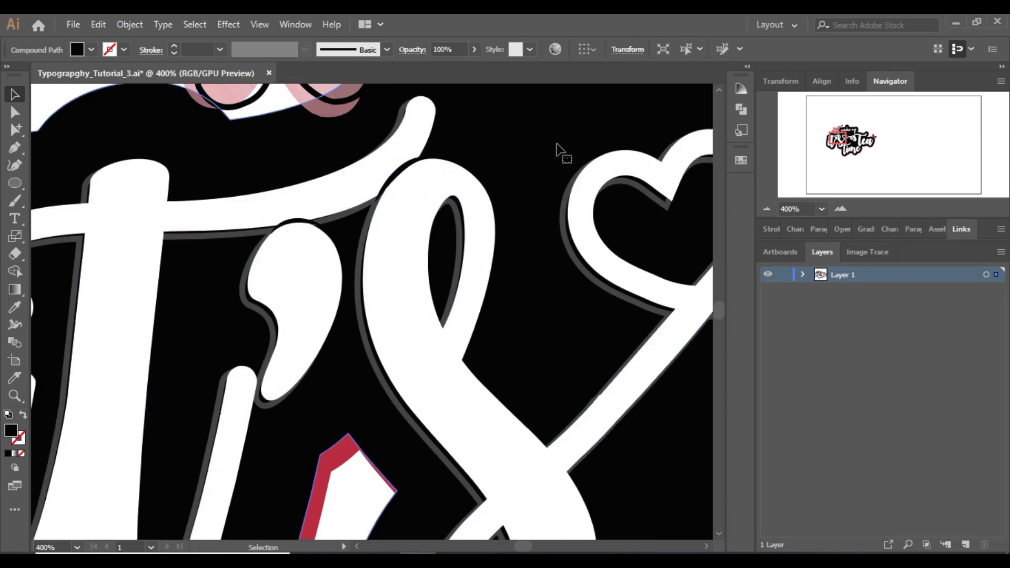
# Select the entire lettering design and move it right toward the middle of the artboard
pyautogui.click(766, 209)
pyautogui.click(766, 209)
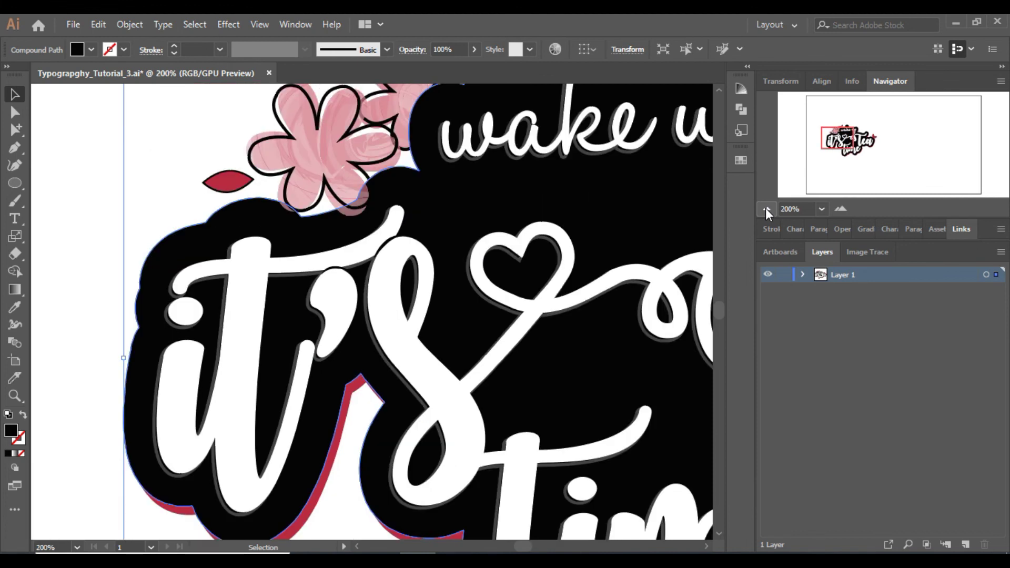
pyautogui.click(766, 208)
pyautogui.click(766, 209)
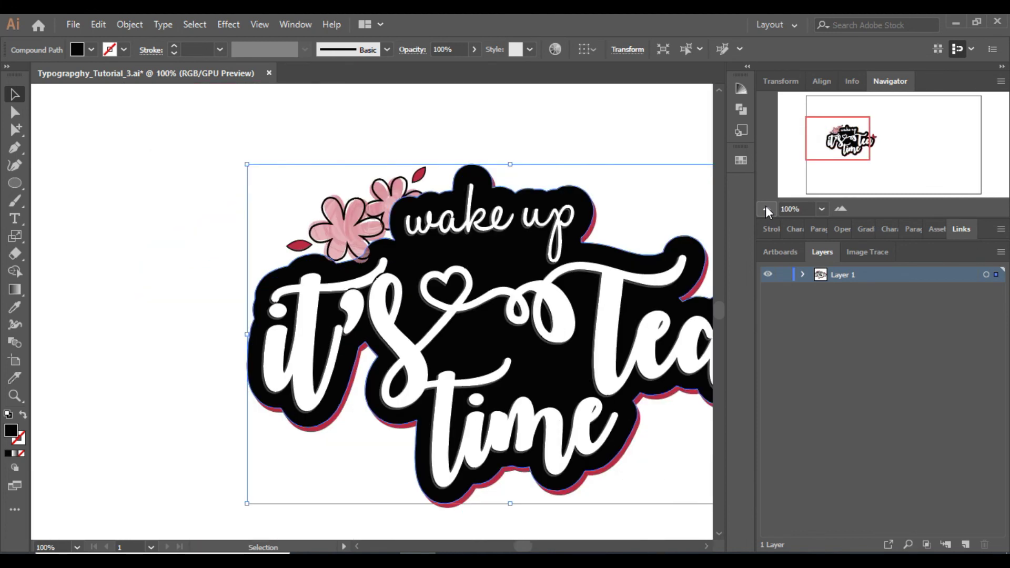
pyautogui.click(850, 141)
pyautogui.click(686, 412)
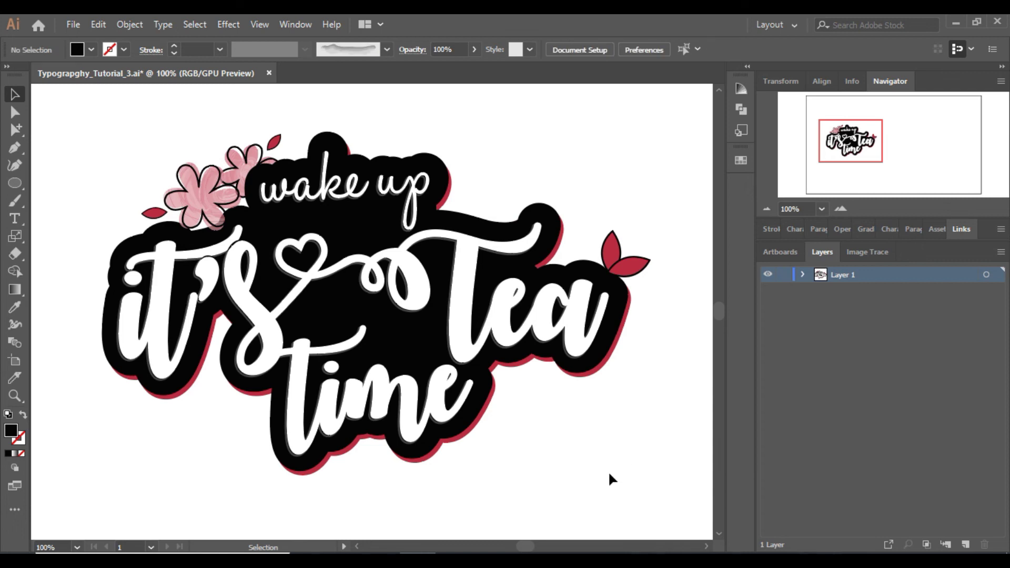
pyautogui.click(766, 209)
pyautogui.click(766, 209)
pyautogui.moveTo(479, 359); pyautogui.dragTo(560, 411)
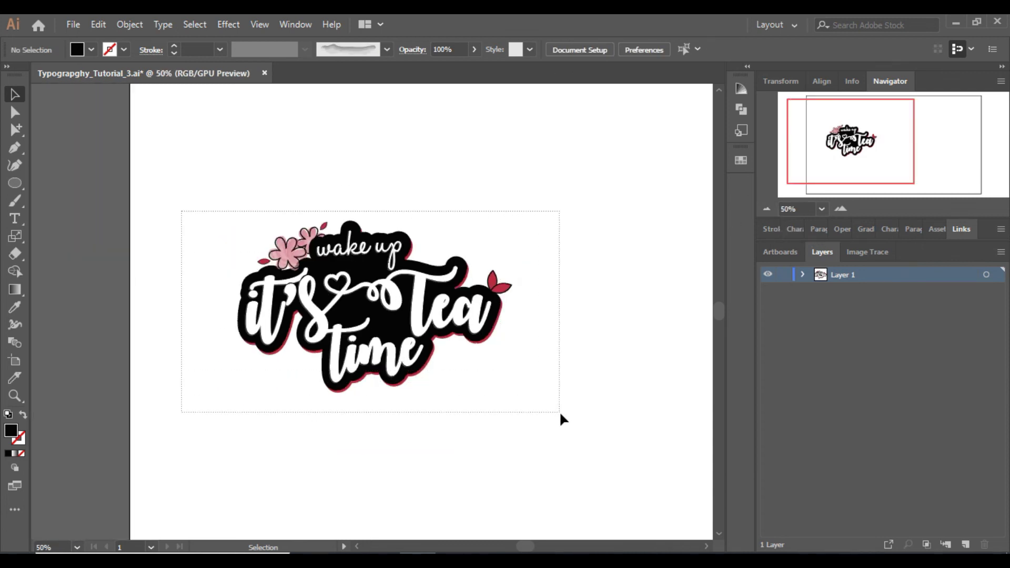
pyautogui.moveTo(413, 318); pyautogui.dragTo(531, 322)
# Resize the artboard to 674 by 647 px by pulling in its right and bottom edges
pyautogui.click(768, 209)
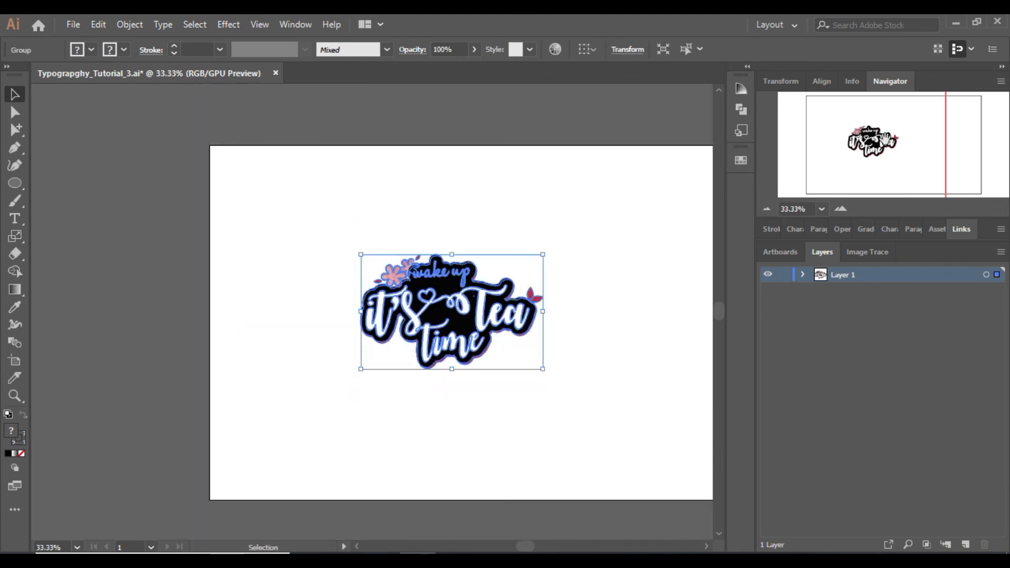
pyautogui.click(14, 360)
pyautogui.moveTo(709, 333); pyautogui.dragTo(453, 333)
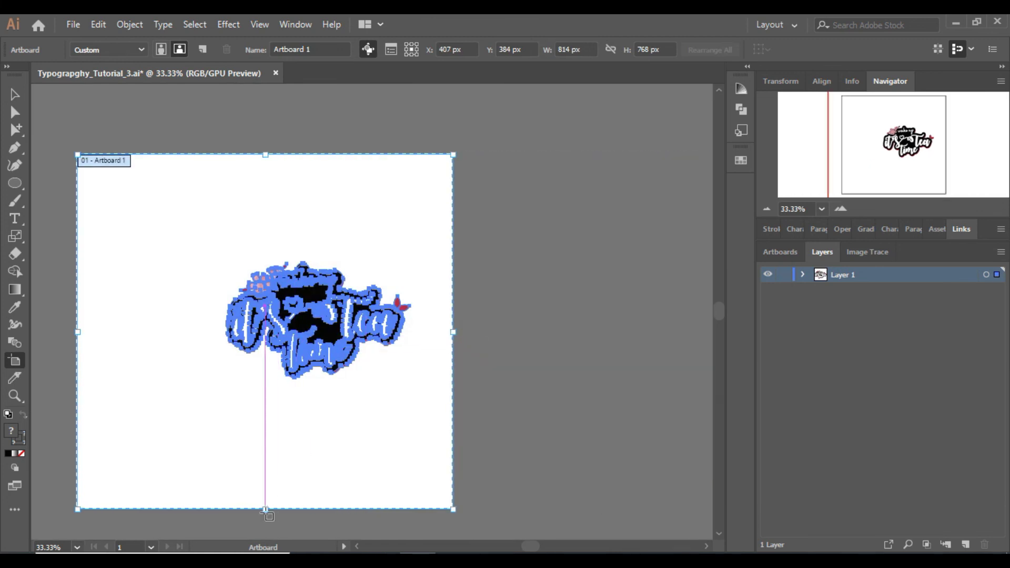
pyautogui.moveTo(267, 510); pyautogui.dragTo(267, 453)
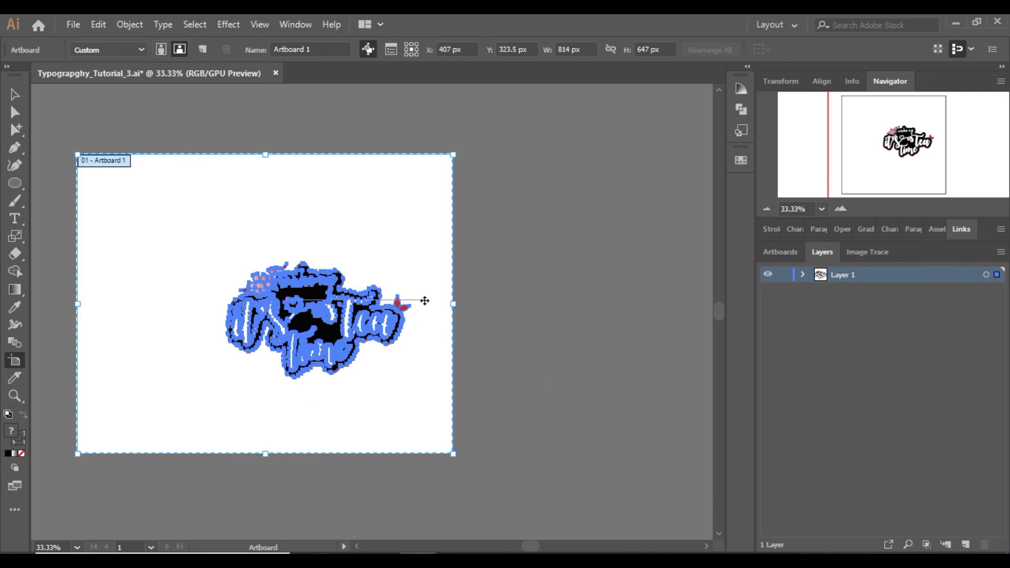
pyautogui.moveTo(447, 304); pyautogui.dragTo(389, 304)
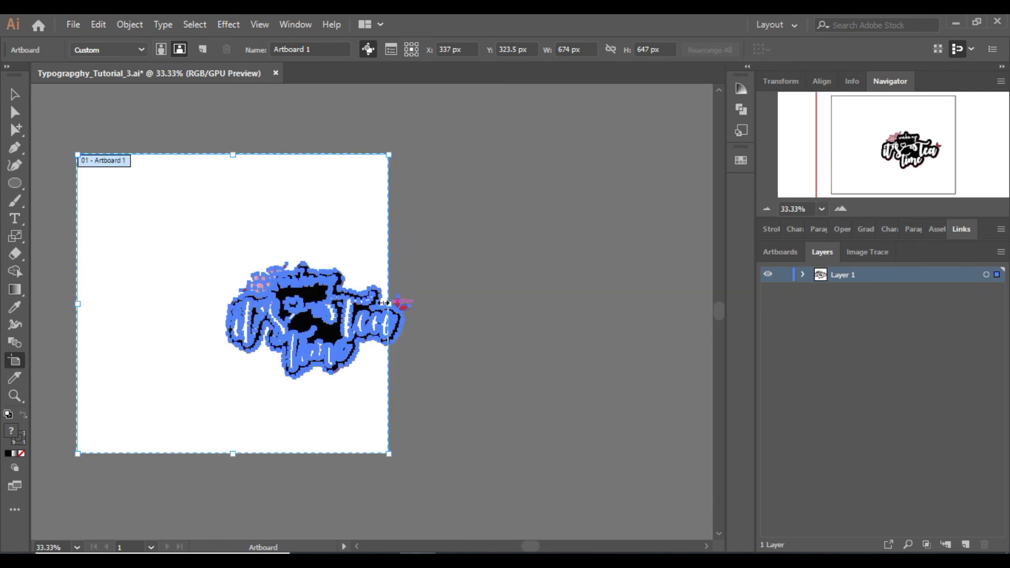
# Move the whole lettering design to the center of the resized artboard and deselect it
pyautogui.click(10, 97)
pyautogui.moveTo(191, 232); pyautogui.dragTo(451, 408)
pyautogui.moveTo(348, 333); pyautogui.dragTo(260, 316)
pyautogui.click(415, 348)
pyautogui.moveTo(938, 152); pyautogui.dragTo(888, 150)
pyautogui.click(439, 300)
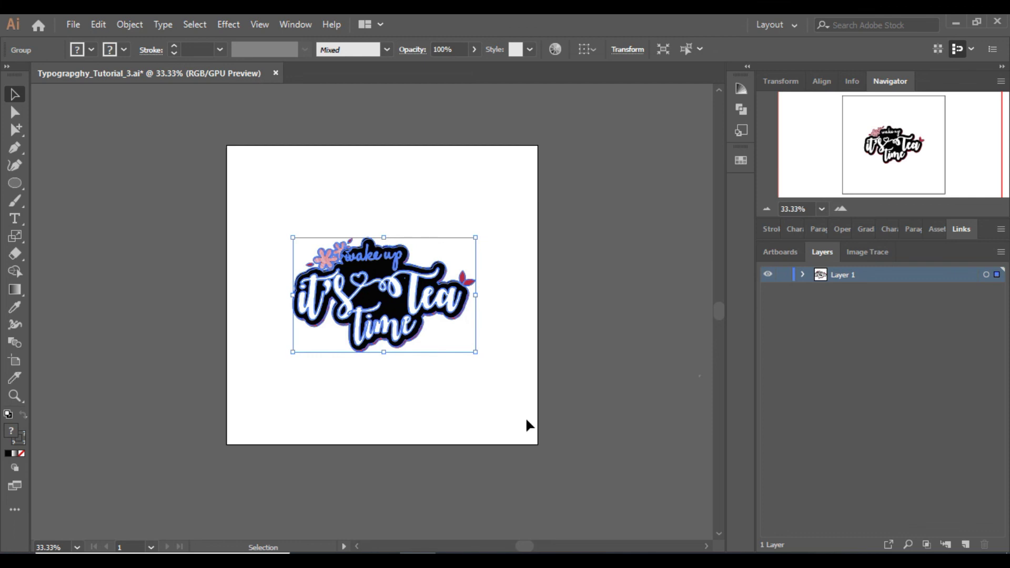
pyautogui.hotkey('shift', 'Right')
pyautogui.hotkey('shift', 'Right')
pyautogui.click(526, 419)
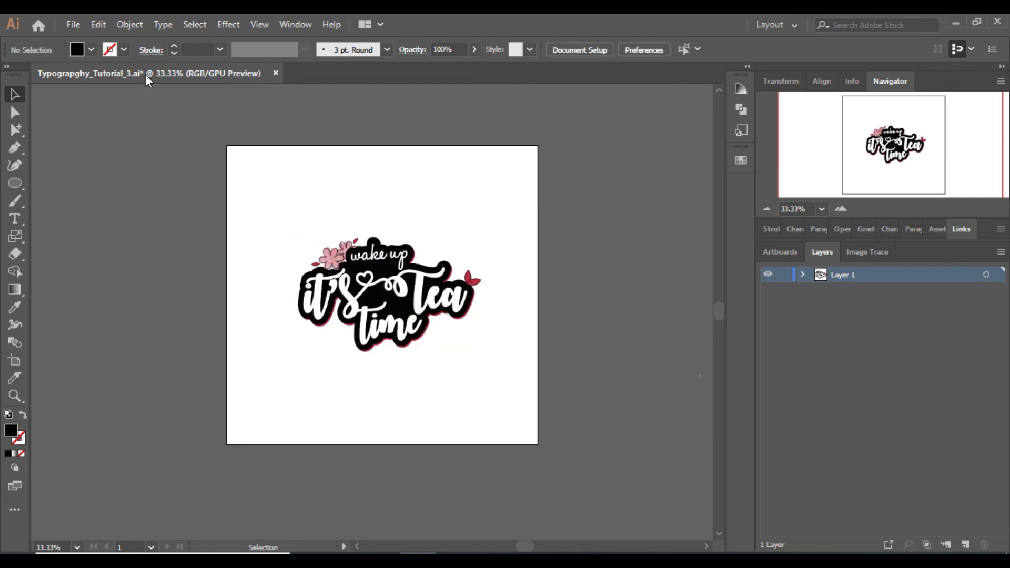
# Open the paperBackground.ai file from the ZeroToOne folder
pyautogui.click(73, 24)
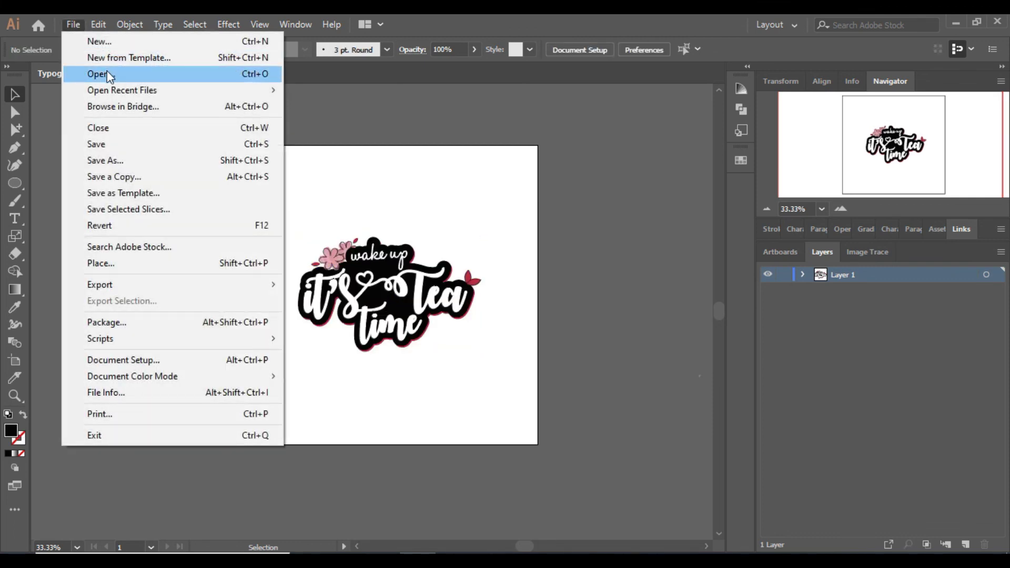
pyautogui.click(106, 74)
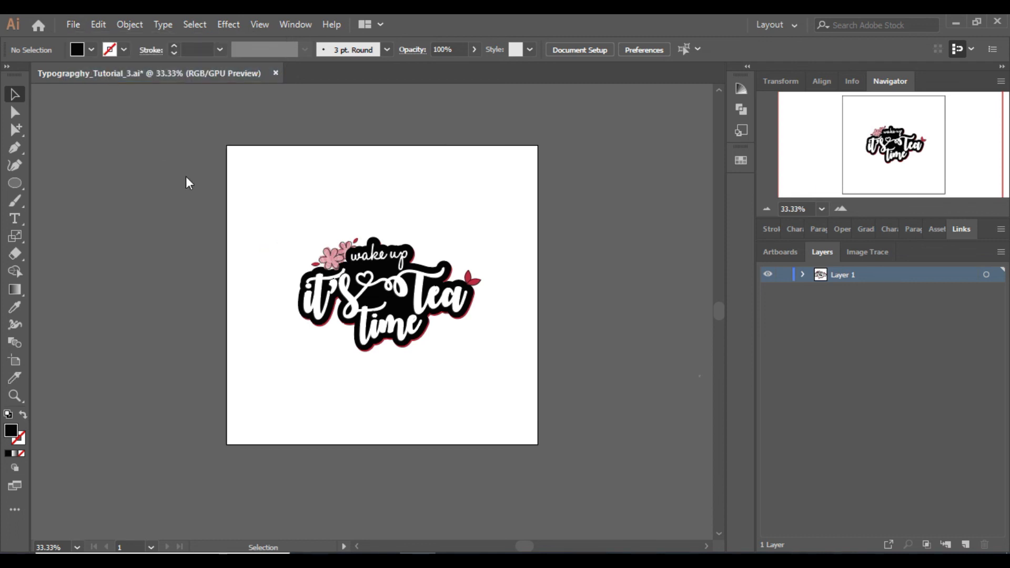
pyautogui.moveTo(493, 105); pyautogui.dragTo(497, 195)
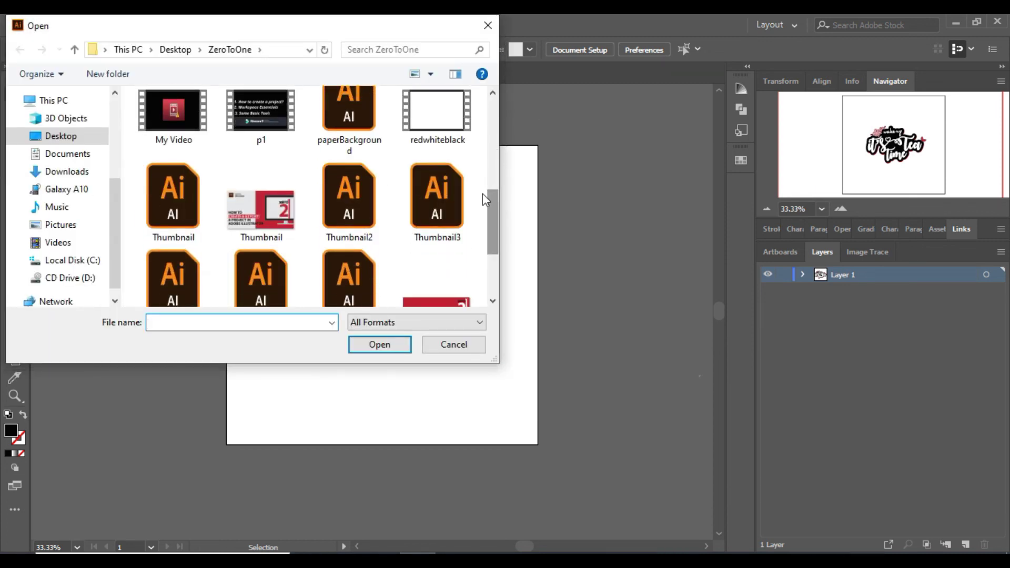
pyautogui.click(348, 126)
pyautogui.click(384, 339)
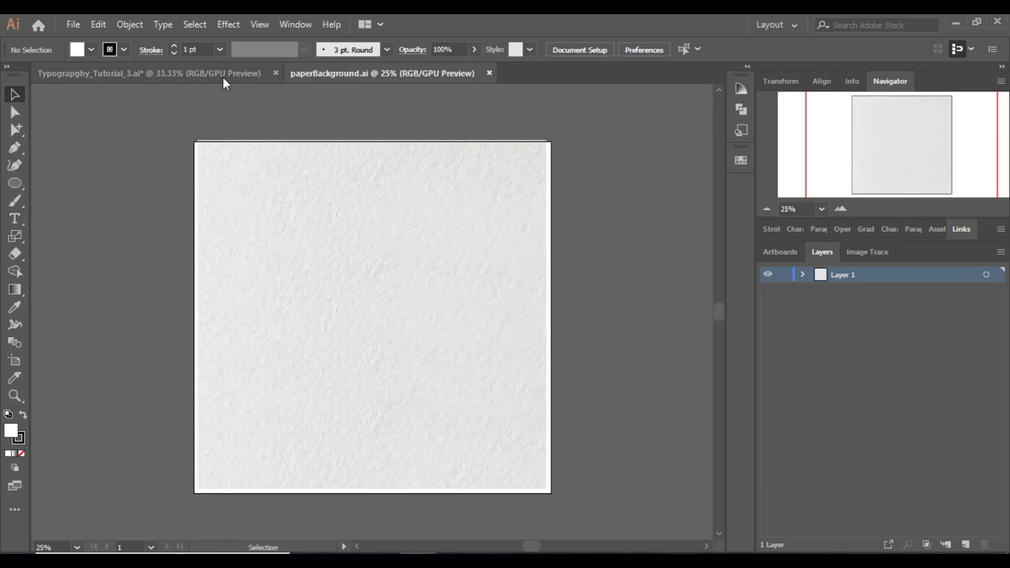
# Add a new layer beneath Layer 1 in Typograpghy_Tutorial_3.ai, and lock and hide Layer 1
pyautogui.click(223, 77)
pyautogui.click(966, 545)
pyautogui.moveTo(853, 273); pyautogui.dragTo(853, 305)
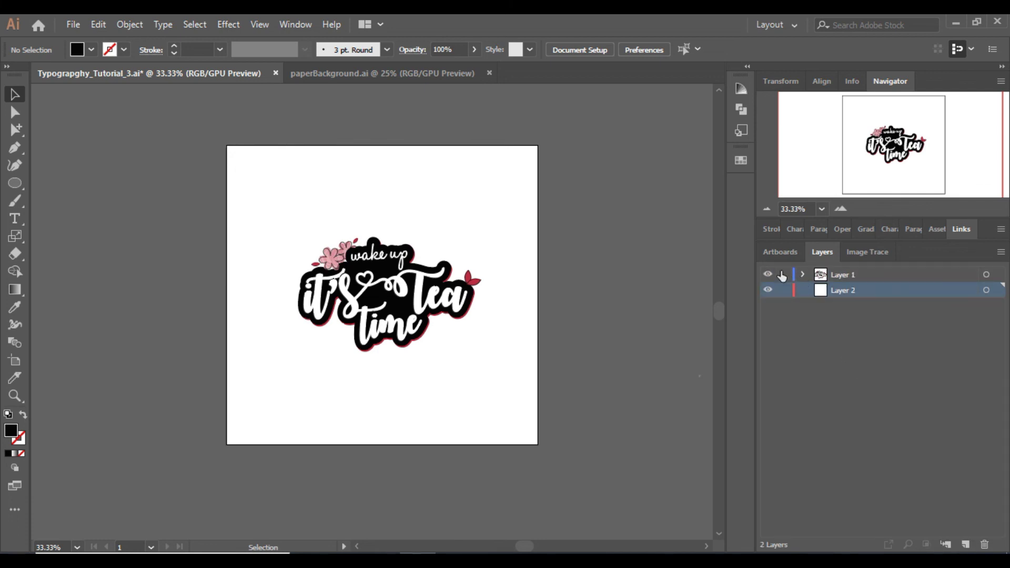
pyautogui.click(768, 274)
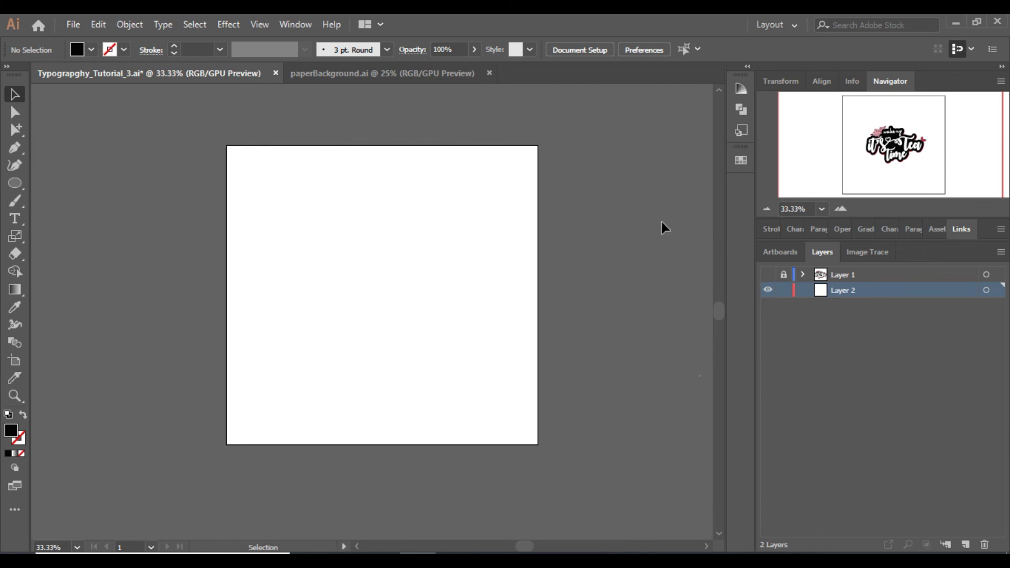
# Bring the paper texture from paperBackground.ai into Layer 2 of the typography document
pyautogui.click(371, 75)
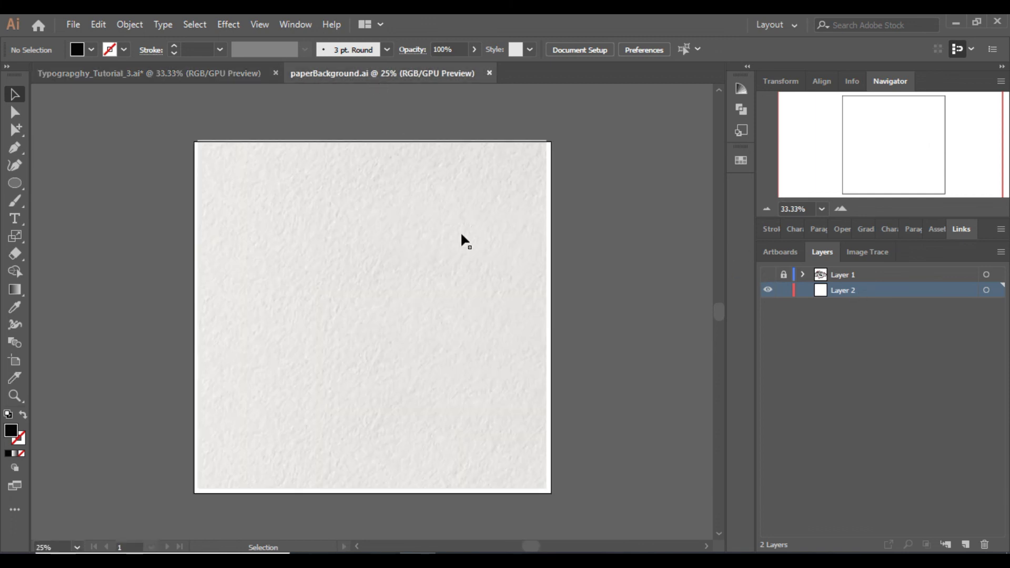
pyautogui.click(478, 294)
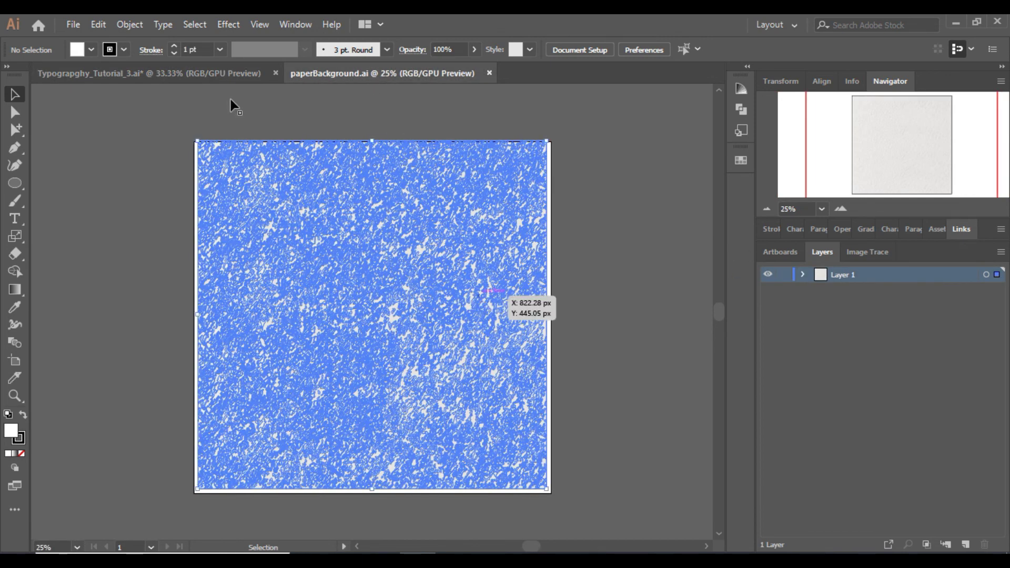
pyautogui.moveTo(222, 72); pyautogui.dragTo(411, 272)
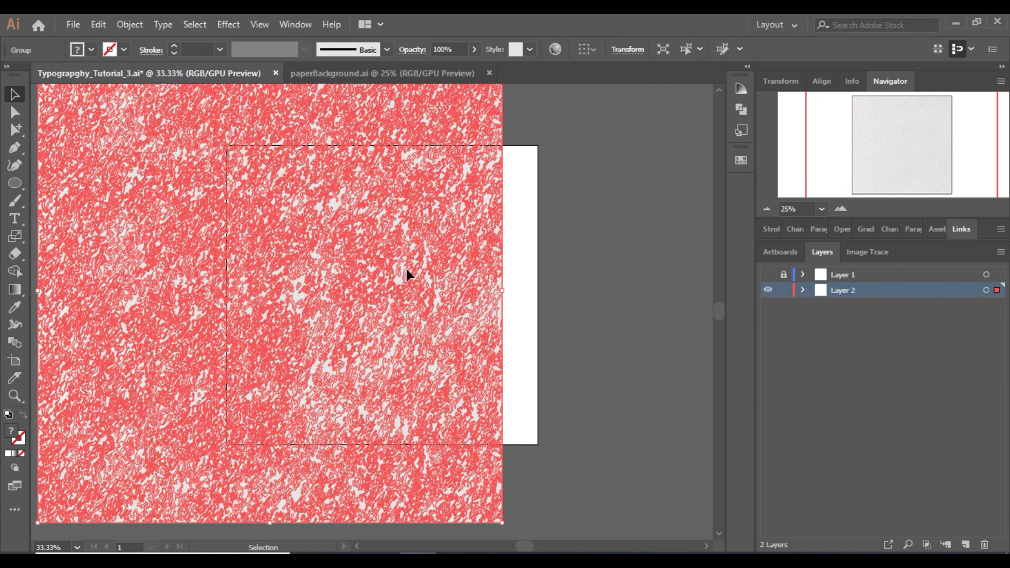
# Scale the paper texture proportionally to about 681 px square and move it up so it covers the artboard
pyautogui.moveTo(540, 288)
pyautogui.mouseDown()
pyautogui.moveTo(525, 286)
pyautogui.moveTo(580, 289)
pyautogui.moveTo(548, 296)
pyautogui.mouseUp()
pyautogui.moveTo(489, 284); pyautogui.dragTo(451, 284)
pyautogui.moveTo(388, 286); pyautogui.dragTo(541, 304)
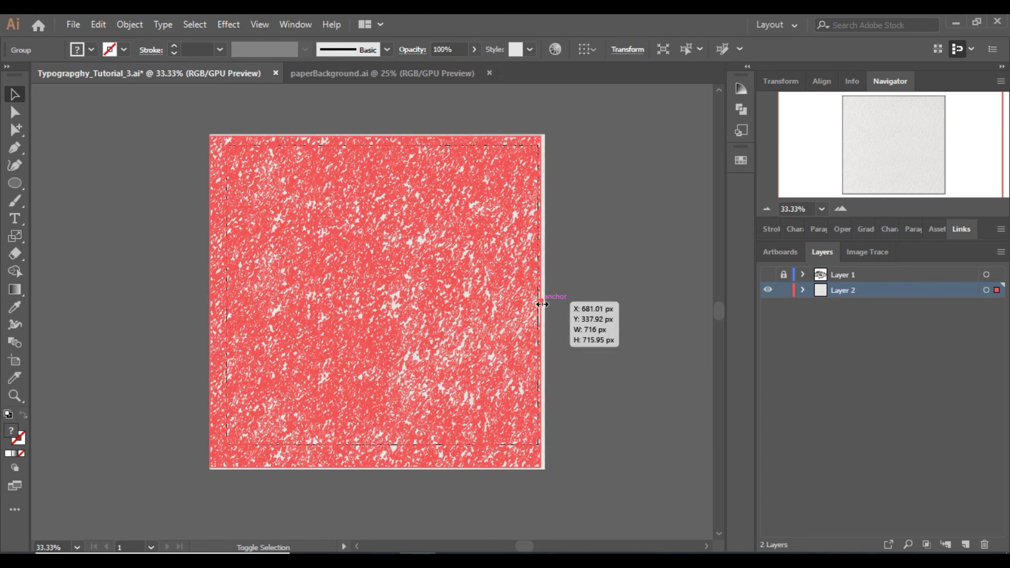
pyautogui.moveTo(213, 301); pyautogui.dragTo(226, 305)
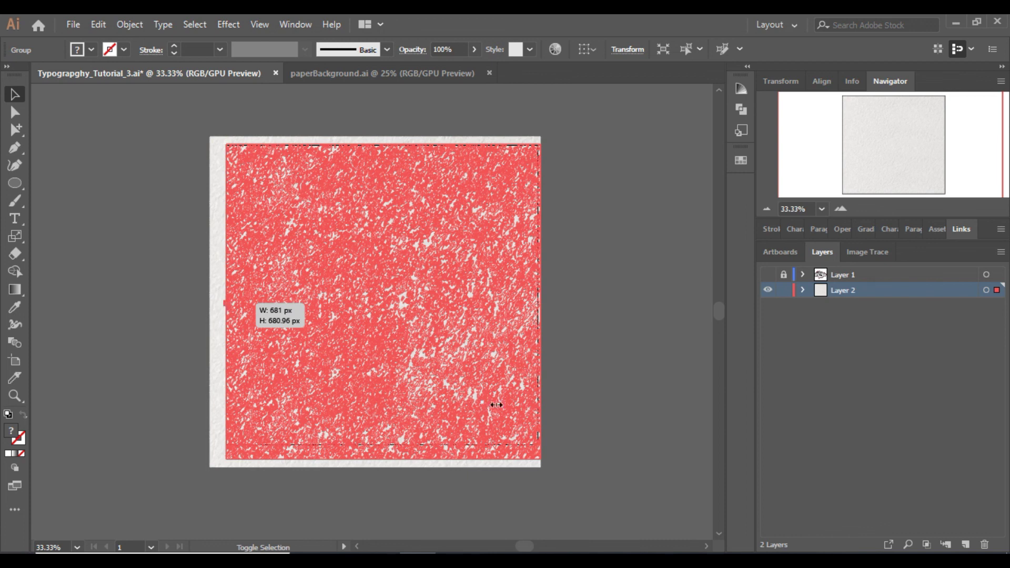
pyautogui.moveTo(496, 404); pyautogui.dragTo(496, 404)
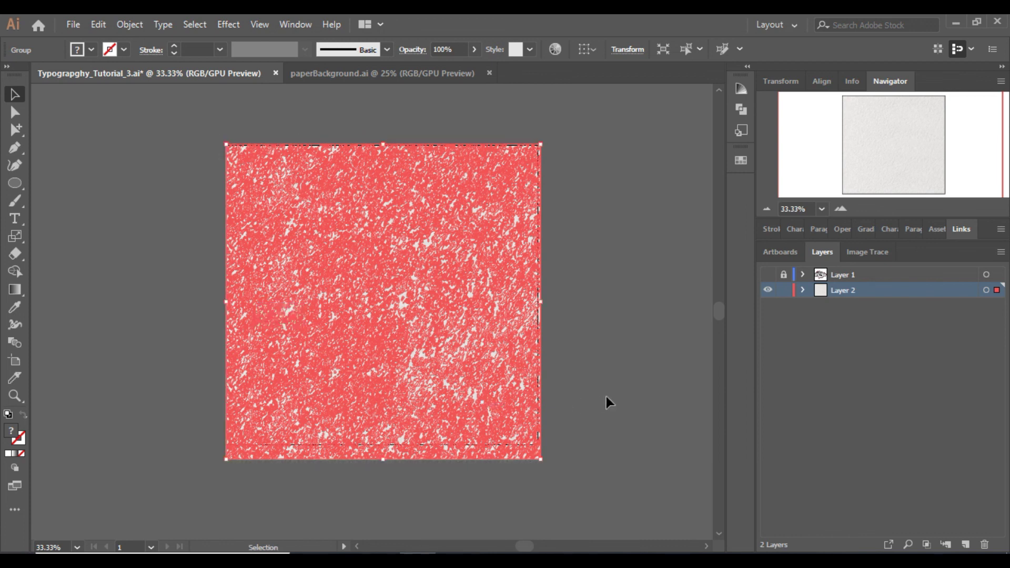
pyautogui.press('Up')
pyautogui.press('Up')
pyautogui.press('Up')
pyautogui.click(588, 350)
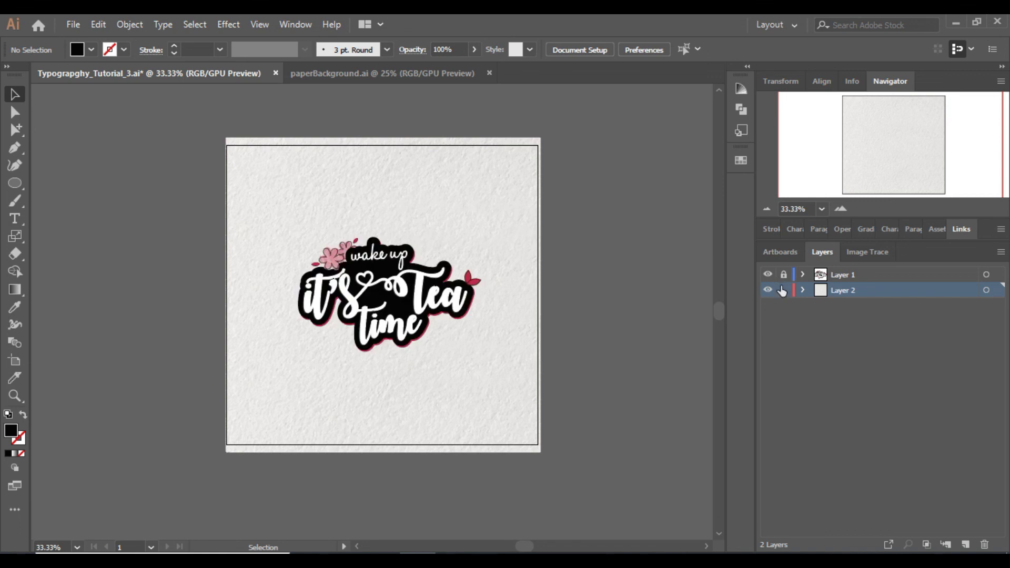
# Show and unlock Layer 1, lock Layer 2, and view the design at 100%
pyautogui.click(784, 290)
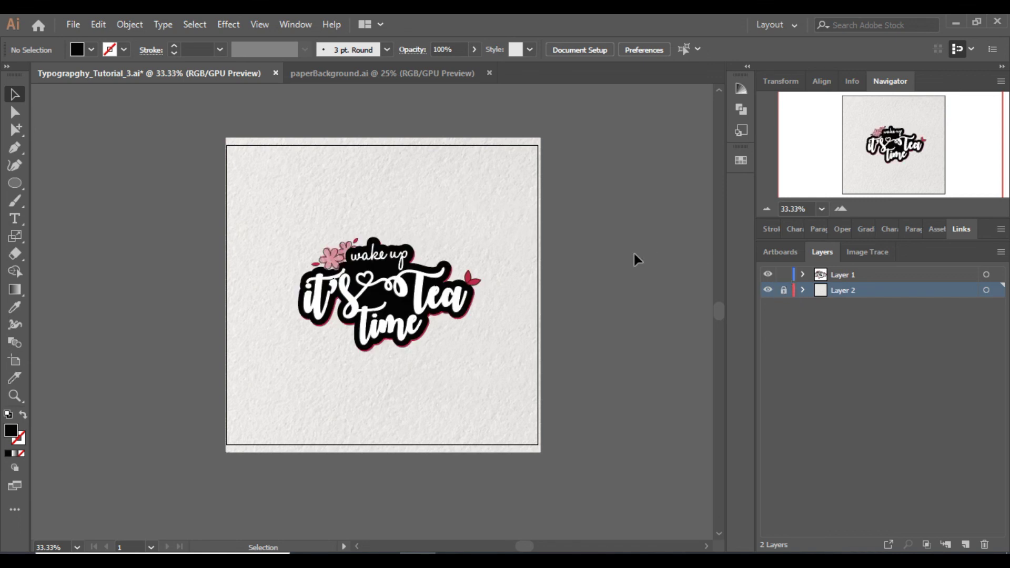
pyautogui.hotkey('ctrl', '1')
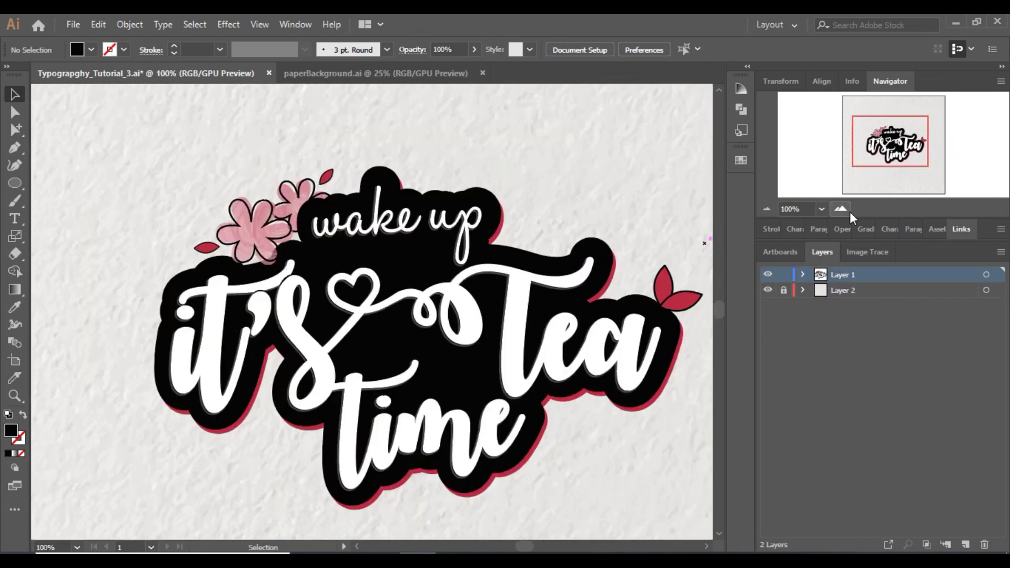
# Draw a small black leaf-shaped path about 12 by 16 px with the Pen tool on the blank paper below "Tea"
pyautogui.click(902, 148)
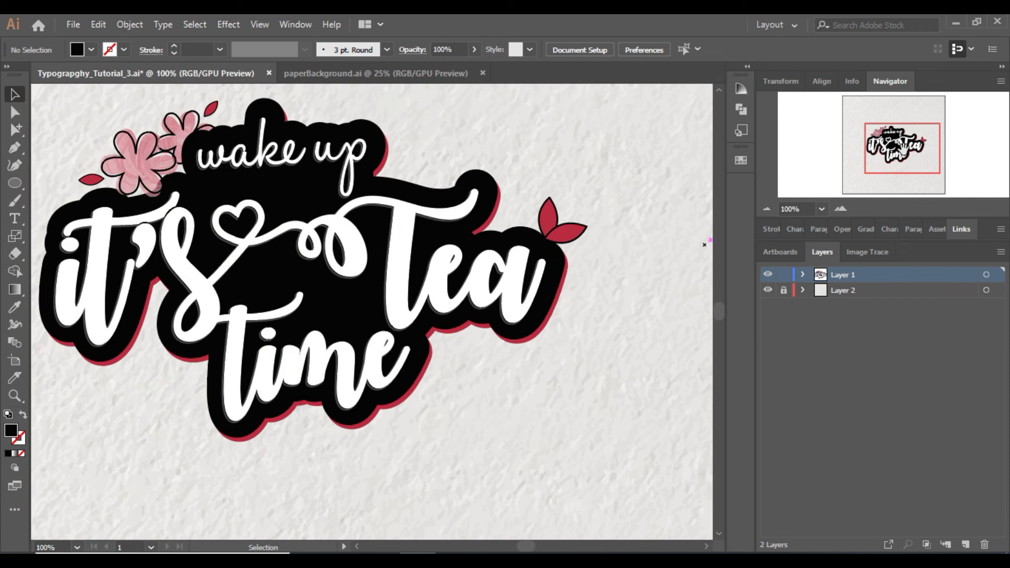
pyautogui.click(840, 211)
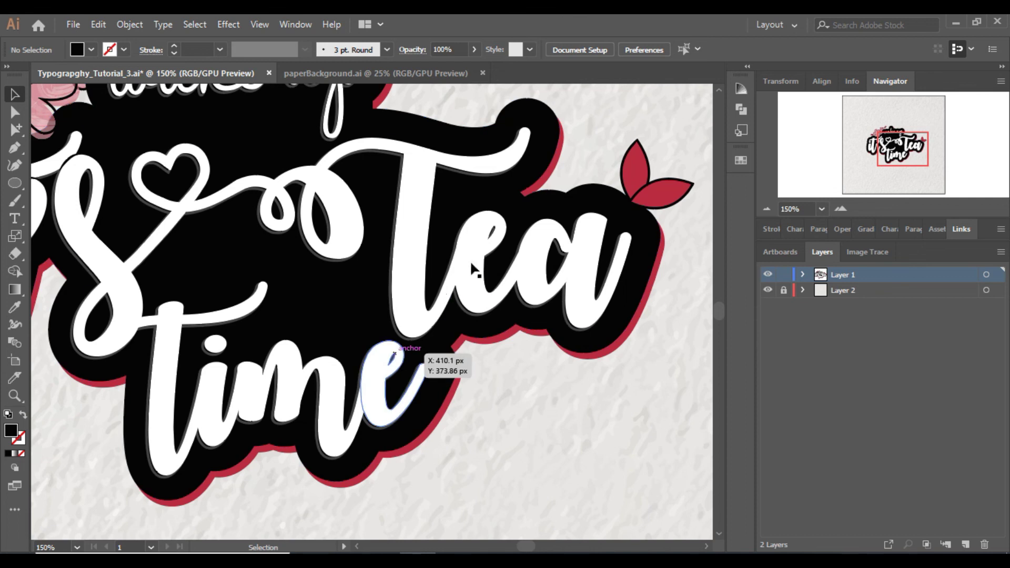
pyautogui.click(15, 147)
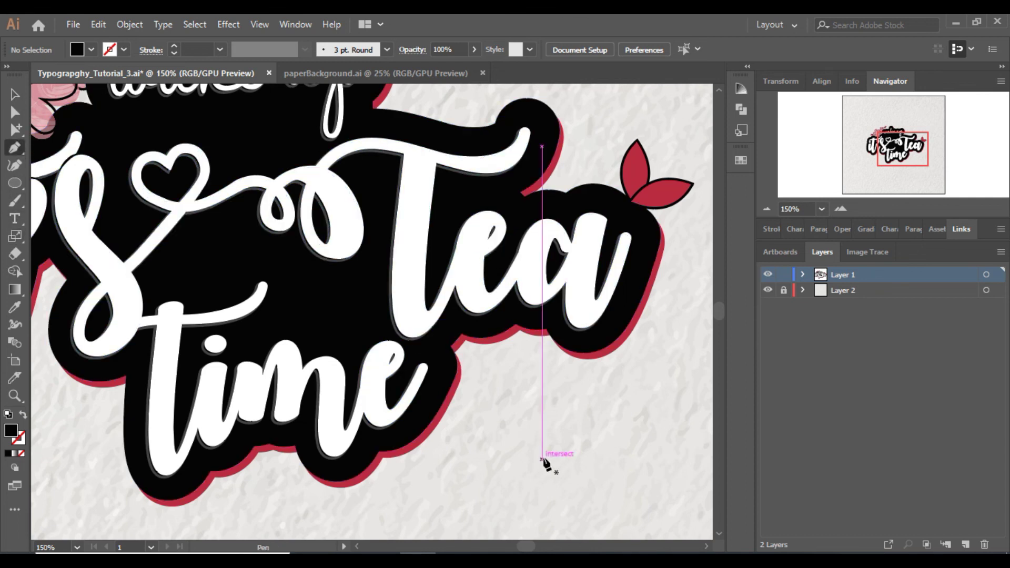
pyautogui.click(540, 445)
pyautogui.click(562, 412)
pyautogui.moveTo(562, 412); pyautogui.dragTo(586, 412)
pyautogui.click(563, 412)
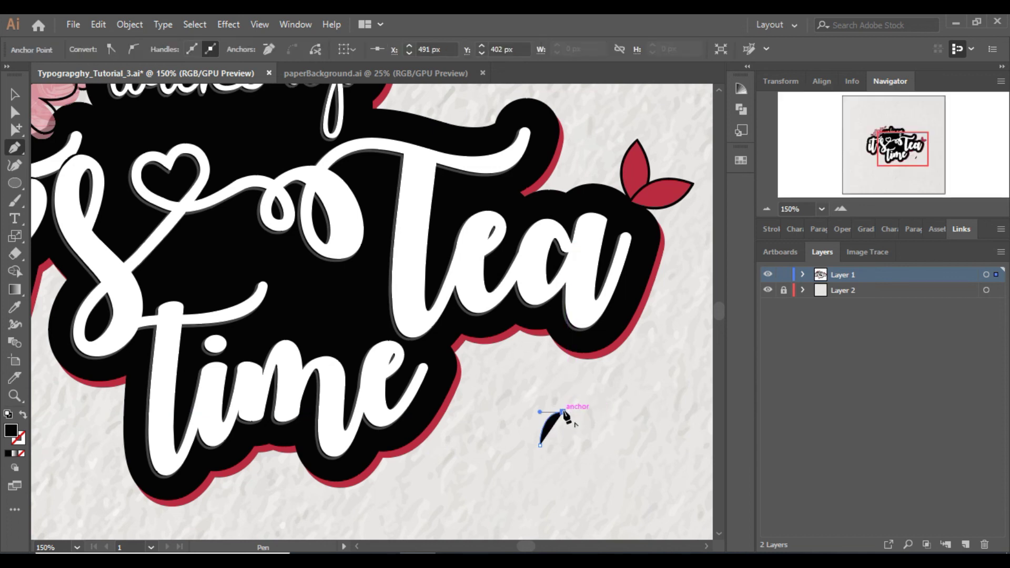
pyautogui.click(542, 446)
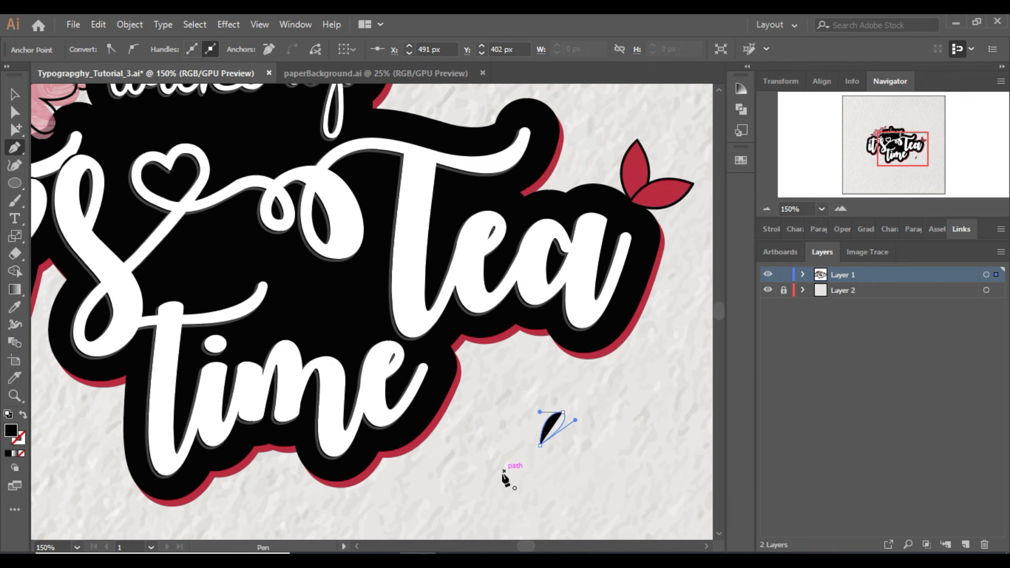
# Shrink the black leaf shape and place it inside the loop of the "e" in "Tea" as its counter
pyautogui.click(15, 94)
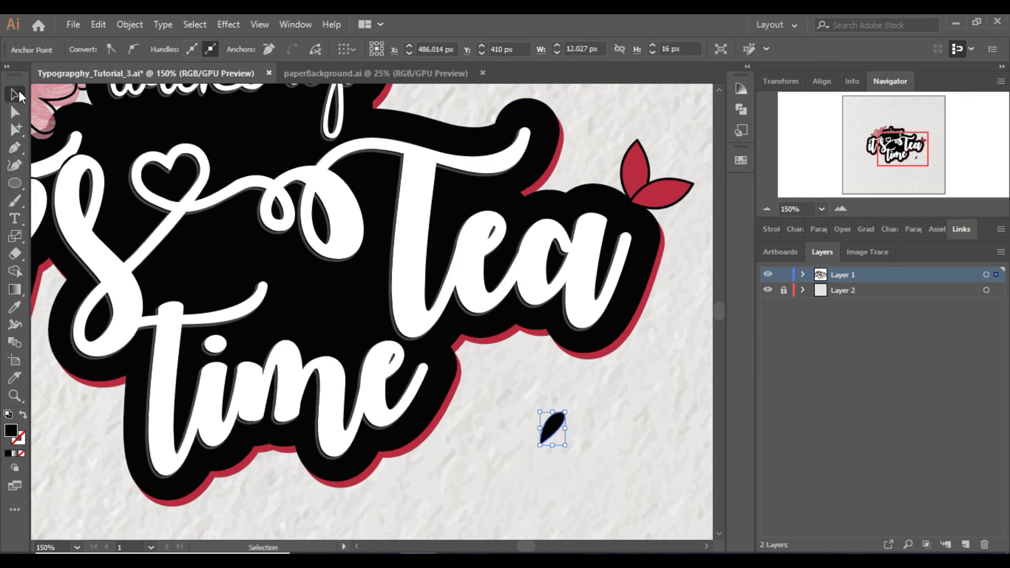
pyautogui.click(561, 428)
pyautogui.moveTo(566, 411); pyautogui.dragTo(498, 230)
pyautogui.press('Up')
pyautogui.press('Up')
pyautogui.press('Up')
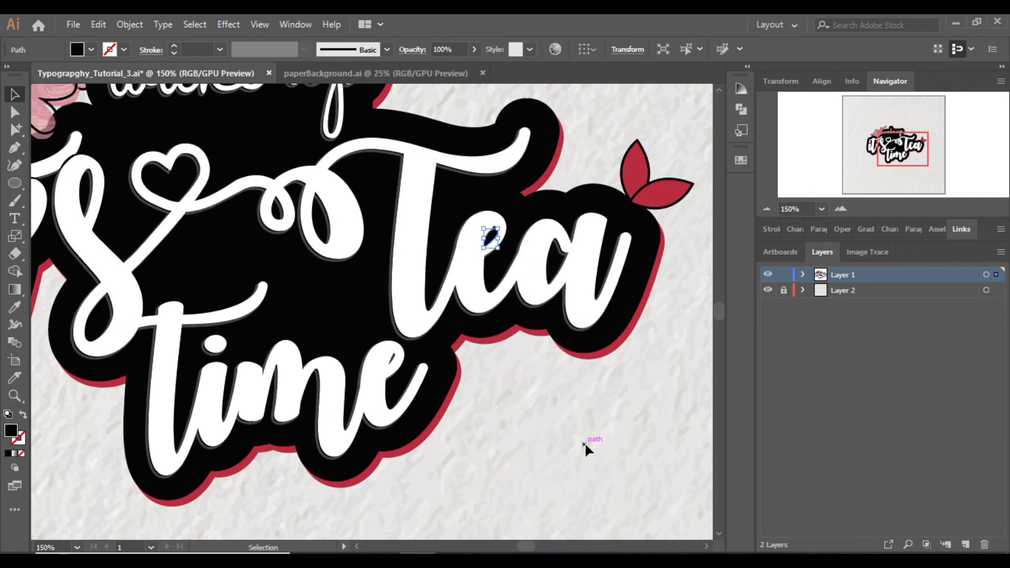
pyautogui.click(585, 444)
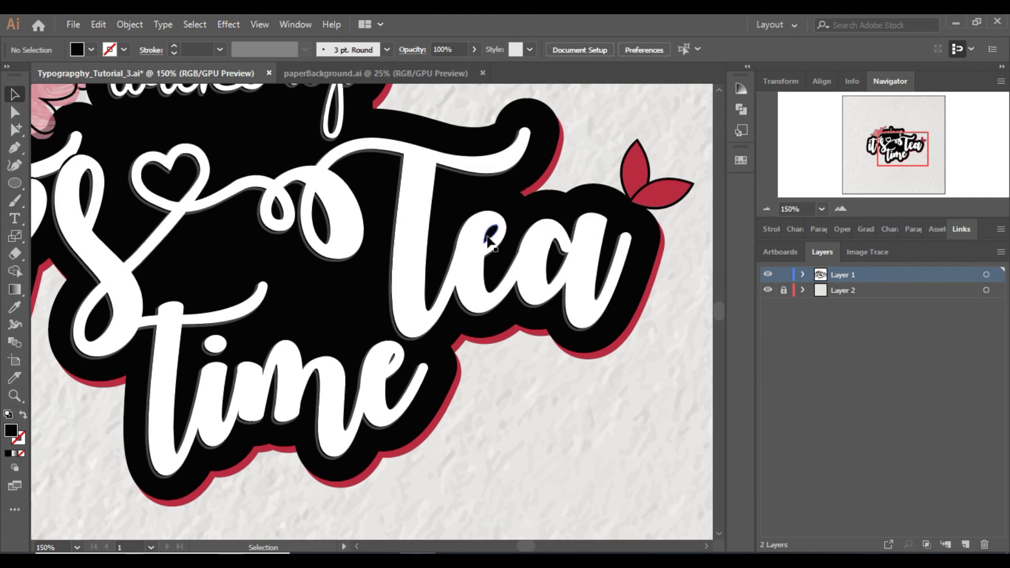
# Copy the small black counter shape into the loop of the "e" in "time" and nudge it into place
pyautogui.moveTo(483, 240); pyautogui.dragTo(392, 359)
pyautogui.press('Up')
pyautogui.press('Right')
pyautogui.click(536, 421)
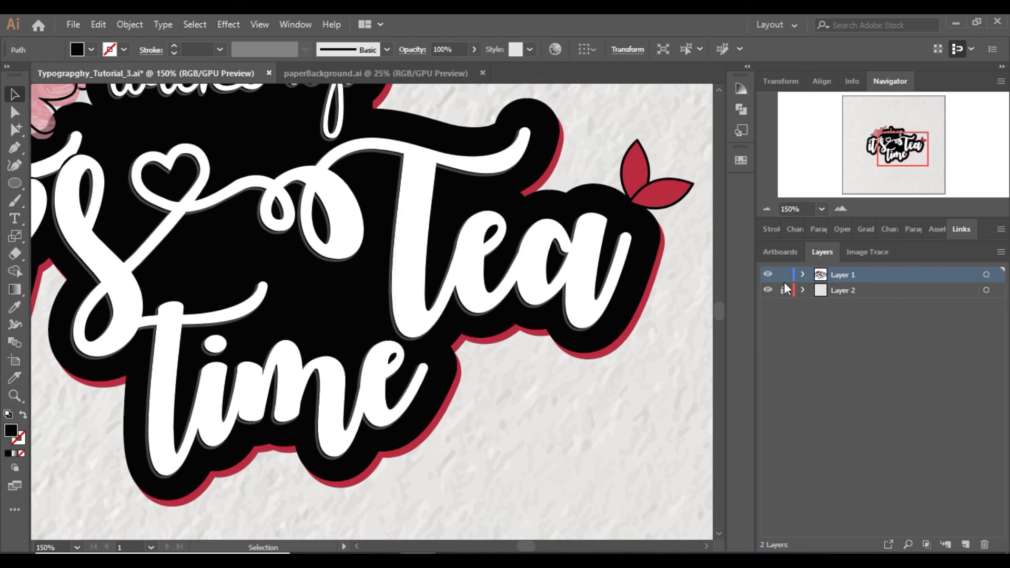
# Ungroup the complete typography design
pyautogui.click(783, 290)
pyautogui.click(772, 209)
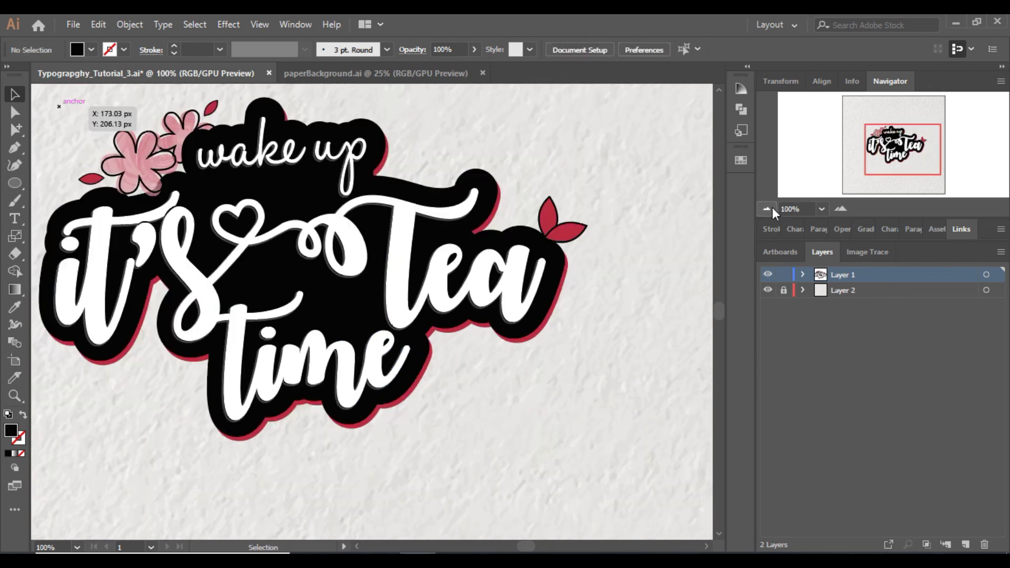
pyautogui.click(772, 209)
pyautogui.click(905, 166)
pyautogui.moveTo(905, 166); pyautogui.dragTo(888, 146)
pyautogui.click(454, 321)
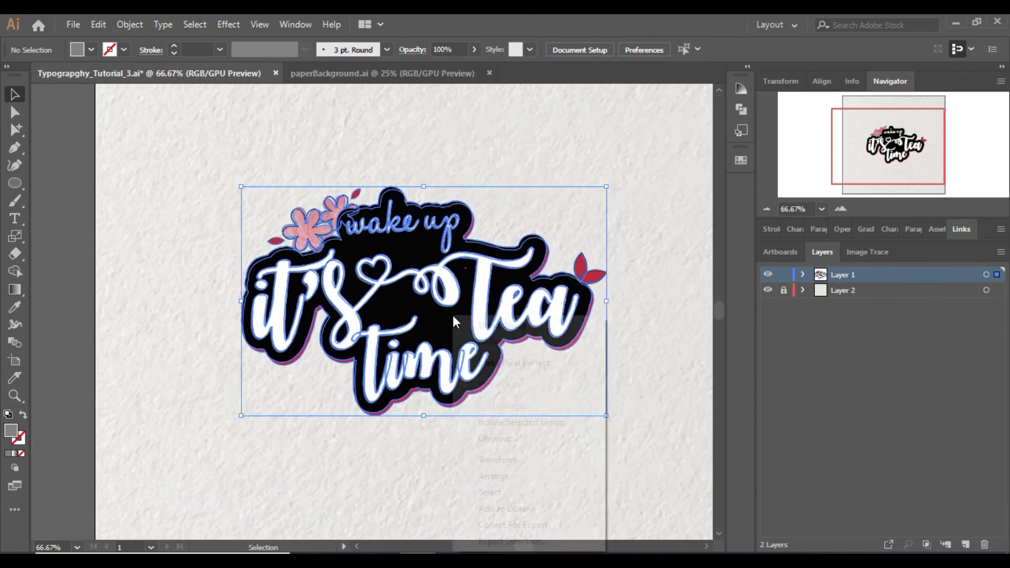
pyautogui.rightClick(452, 315)
pyautogui.click(505, 435)
pyautogui.click(497, 397)
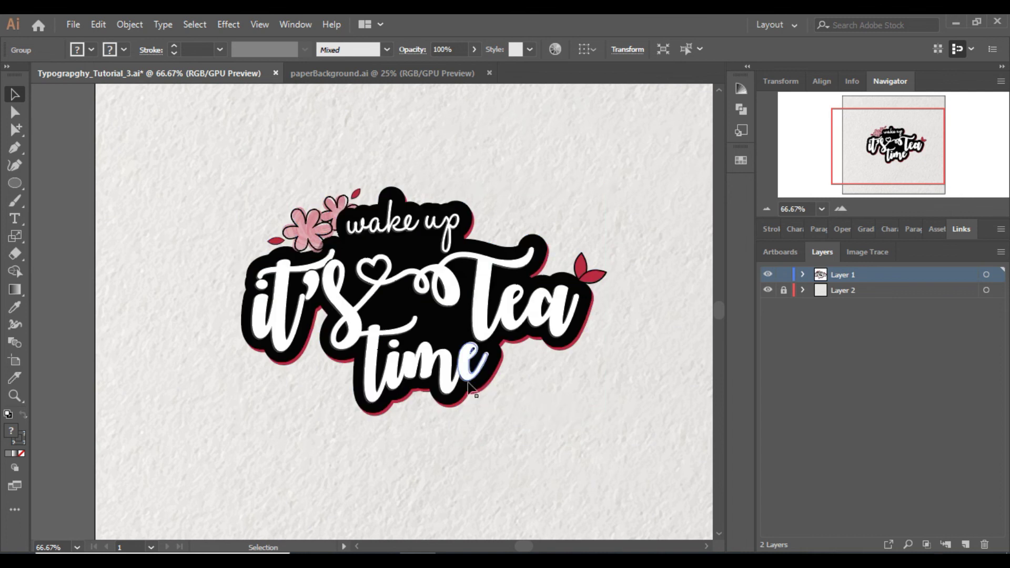
# Duplicate the black backing shape diagonally down to the right and fill the copy with mid gray
pyautogui.moveTo(473, 401); pyautogui.dragTo(526, 429)
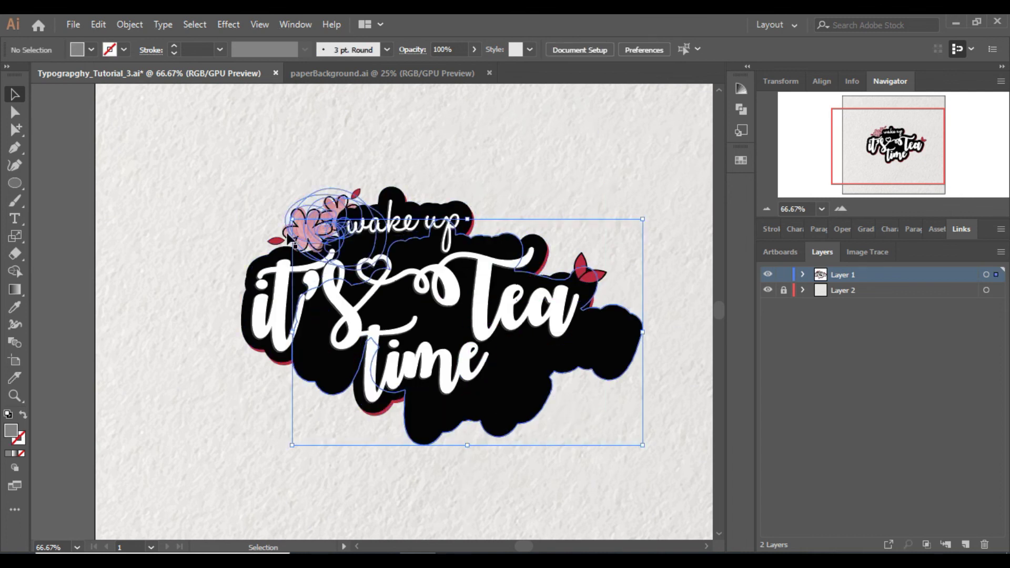
pyautogui.click(91, 50)
pyautogui.moveTo(167, 90); pyautogui.dragTo(166, 124)
pyautogui.click(72, 115)
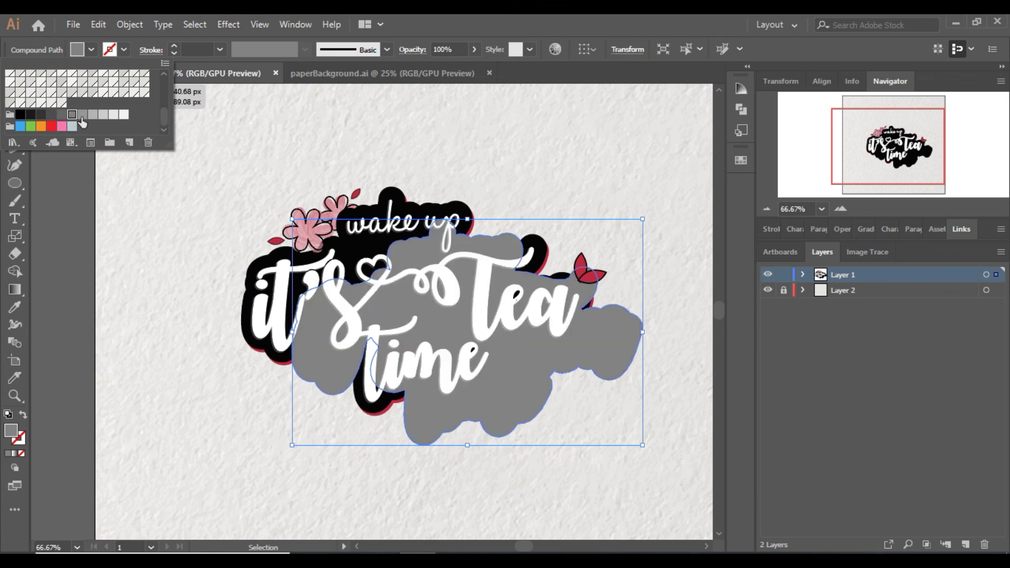
# Send the gray backing copy behind the rest of the design and nudge it slightly up and left
pyautogui.hotkey('ctrl', 'shift', '[')
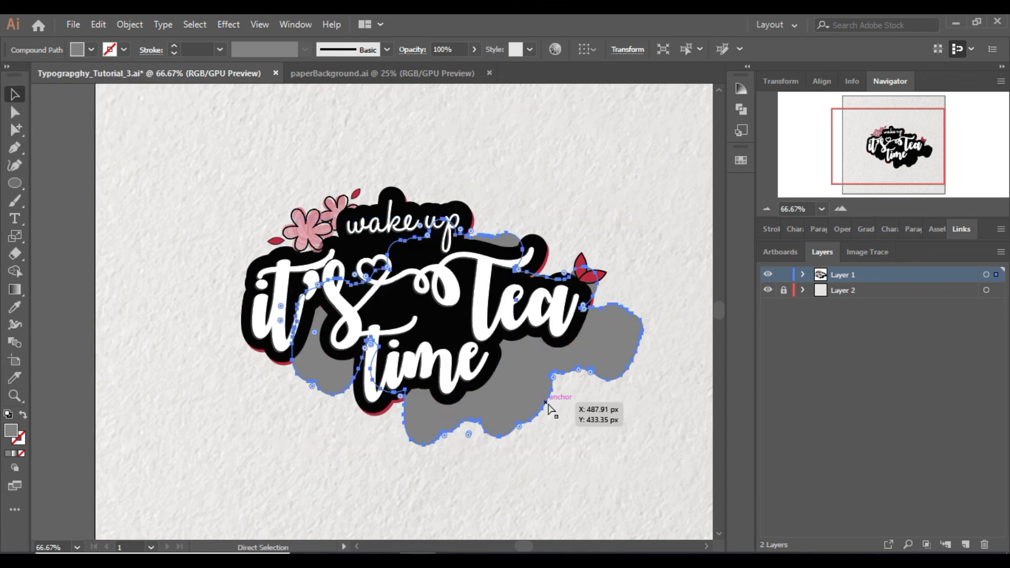
pyautogui.press('Up')
pyautogui.press('Up')
pyautogui.press('Up')
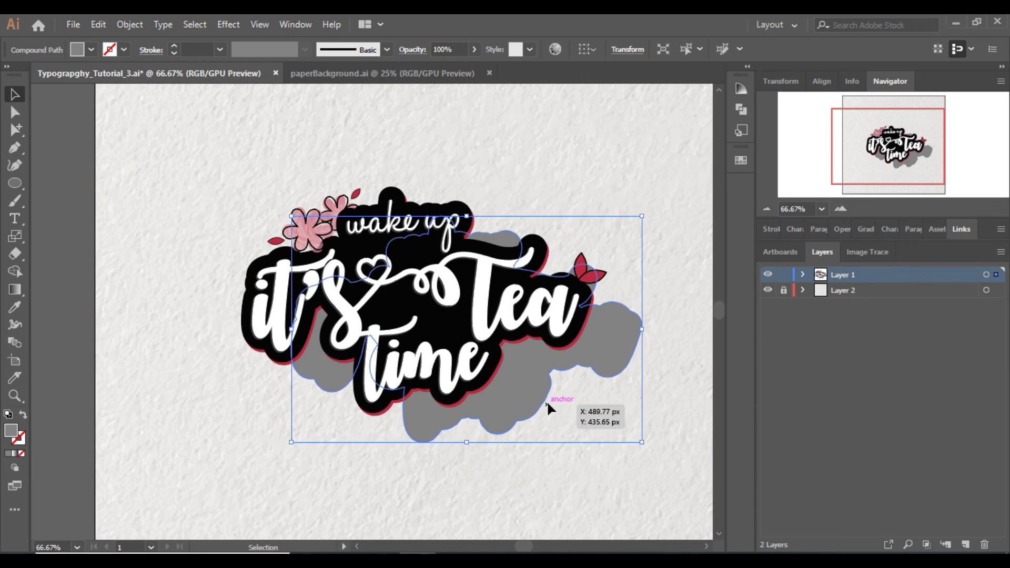
pyautogui.press('Left')
pyautogui.press('Left')
pyautogui.press('Left')
pyautogui.press('Left')
pyautogui.press('Left')
pyautogui.press('Left')
pyautogui.press('Left')
pyautogui.press('Left')
pyautogui.press('Left')
pyautogui.press('Left')
pyautogui.press('Left')
pyautogui.press('Left')
# Set the gray shadow shape's opacity to 19%
pyautogui.click(469, 48)
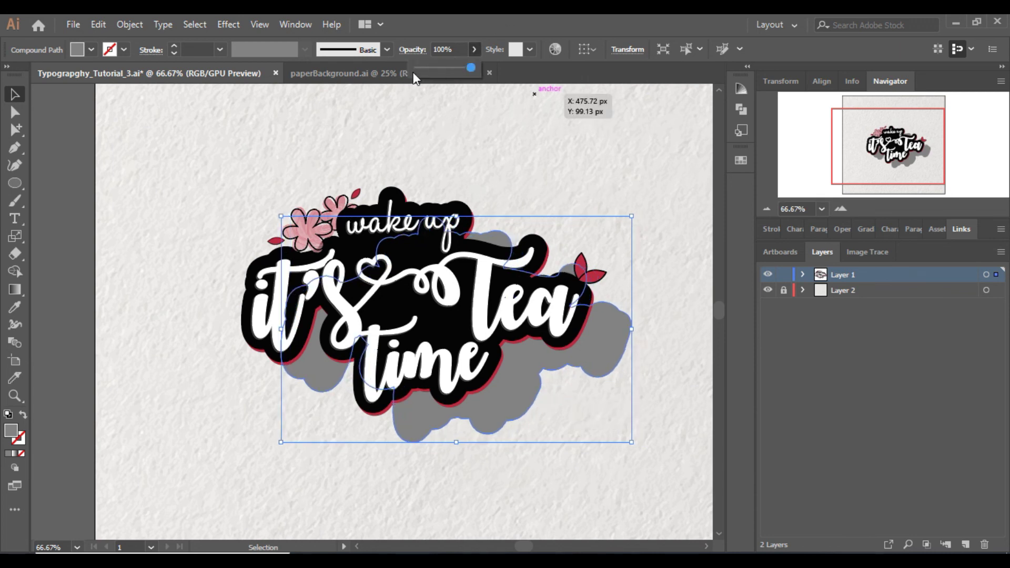
pyautogui.click(423, 66)
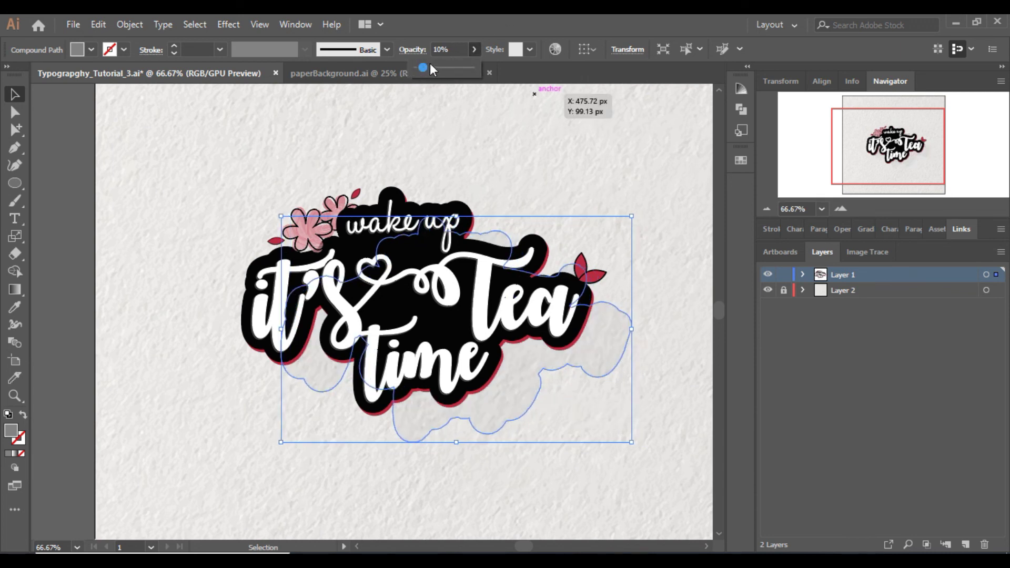
pyautogui.click(428, 69)
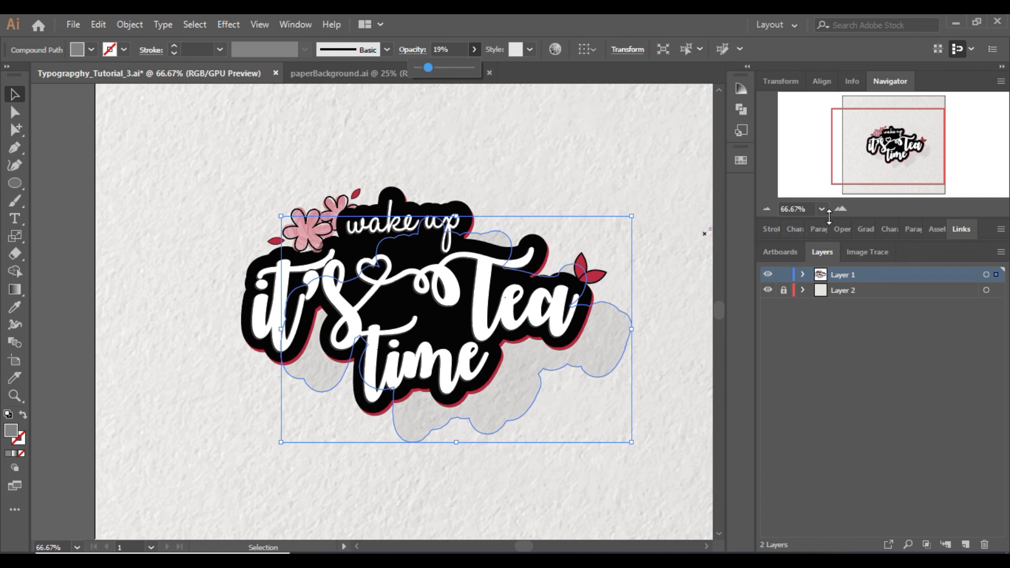
# Nudge the translucent gray shadow up and left until only a thin edge shows beyond the red offset
pyautogui.click(843, 208)
pyautogui.click(844, 206)
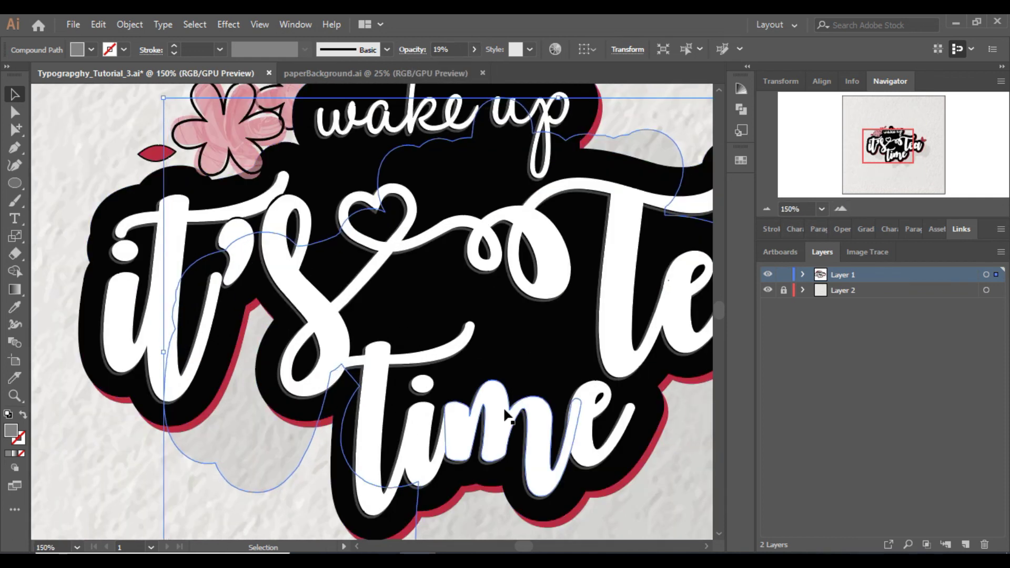
pyautogui.press('Up')
pyautogui.press('Up')
pyautogui.press('Up')
pyautogui.press('Up')
pyautogui.press('Up')
pyautogui.press('Up')
pyautogui.press('Up')
pyautogui.press('Up')
pyautogui.press('Up')
pyautogui.press('Up')
pyautogui.press('Up')
pyautogui.press('Up')
pyautogui.press('Up')
pyautogui.press('Up')
pyautogui.press('Up')
pyautogui.press('Up')
pyautogui.press('Up')
pyautogui.press('Up')
pyautogui.press('Up')
pyautogui.press('Up')
pyautogui.press('Left')
pyautogui.press('Left')
pyautogui.press('Left')
pyautogui.press('Left')
pyautogui.press('Left')
pyautogui.press('Left')
pyautogui.press('Left')
pyautogui.press('Left')
pyautogui.press('Left')
pyautogui.press('Left')
pyautogui.press('Left')
pyautogui.press('Left')
pyautogui.press('Left')
pyautogui.press('Left')
pyautogui.press('Left')
pyautogui.press('Left')
pyautogui.press('Left')
pyautogui.press('Left')
pyautogui.press('Left')
pyautogui.press('Left')
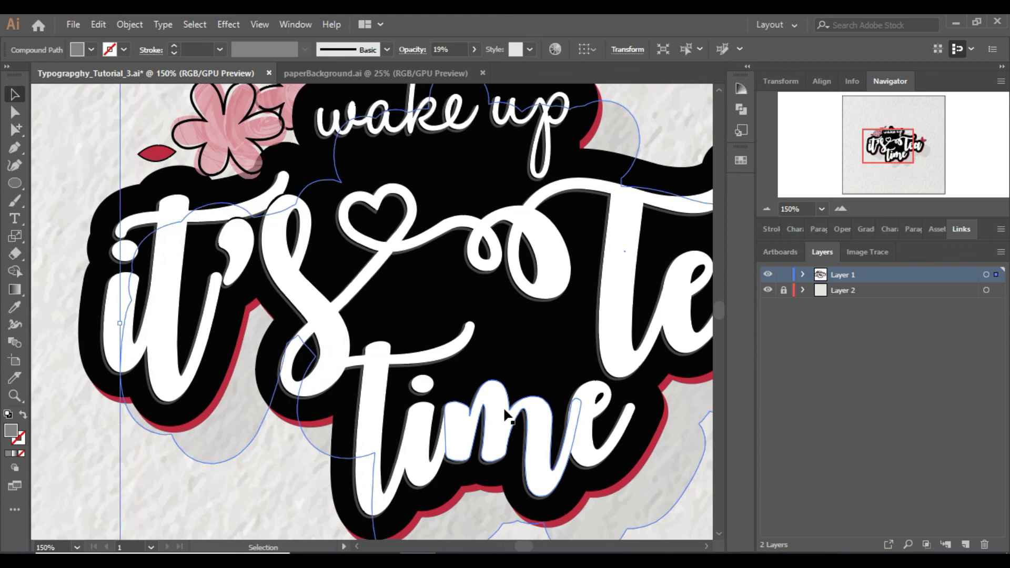
pyautogui.press('v')
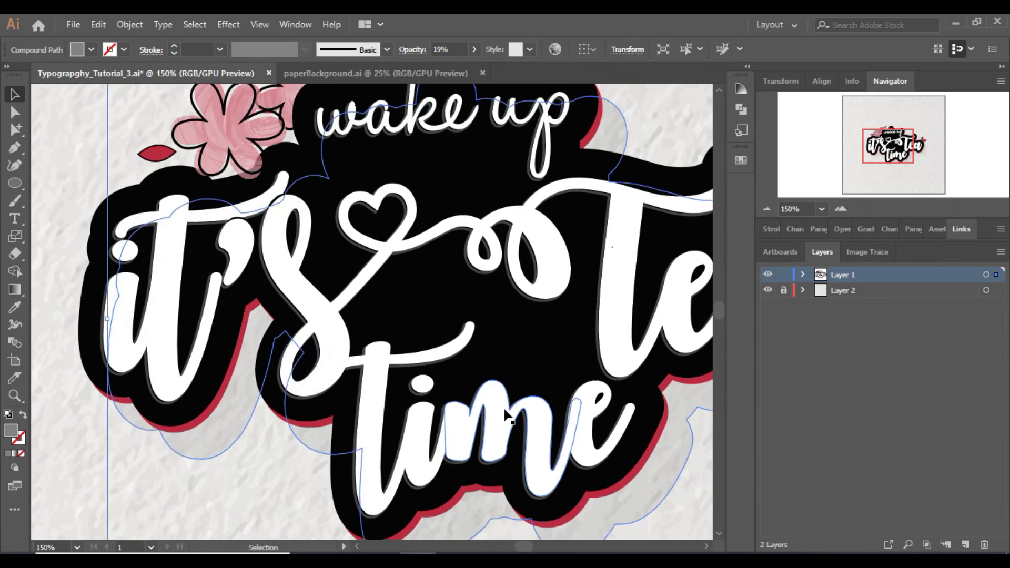
pyautogui.press('Left')
pyautogui.press('Left')
pyautogui.press('Up')
pyautogui.press('Up')
pyautogui.press('Up')
pyautogui.press('Up')
pyautogui.press('Up')
pyautogui.press('Up')
pyautogui.press('Up')
pyautogui.press('Up')
pyautogui.press('Up')
pyautogui.press('Up')
pyautogui.press('Up')
pyautogui.press('Up')
pyautogui.press('Up')
pyautogui.press('Left')
pyautogui.press('Left')
pyautogui.press('Left')
pyautogui.press('Left')
pyautogui.press('Left')
pyautogui.press('Left')
pyautogui.press('Left')
pyautogui.press('Left')
pyautogui.press('Left')
pyautogui.press('Left')
pyautogui.press('Left')
pyautogui.press('Up')
pyautogui.press('Up')
pyautogui.press('Up')
pyautogui.press('Up')
pyautogui.press('Left')
pyautogui.press('Left')
pyautogui.press('Left')
pyautogui.press('Up')
pyautogui.press('Up')
pyautogui.press('Up')
pyautogui.press('Up')
pyautogui.press('Up')
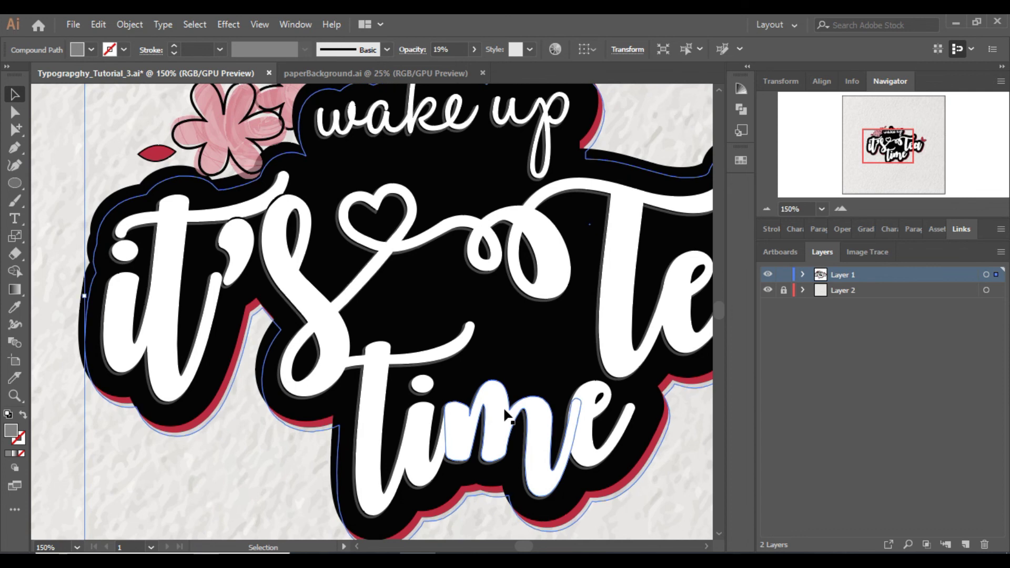
pyautogui.click(697, 458)
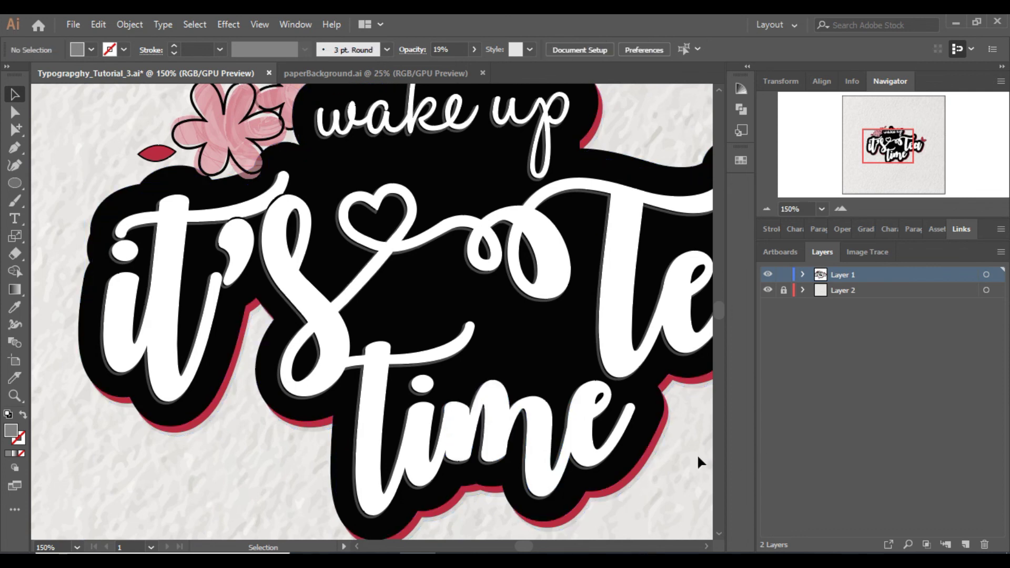
# Inspect the shadow edge around "time" and "Tea" at 200%, and view the whole design at 66.67%
pyautogui.click(836, 210)
pyautogui.moveTo(889, 150); pyautogui.dragTo(903, 153)
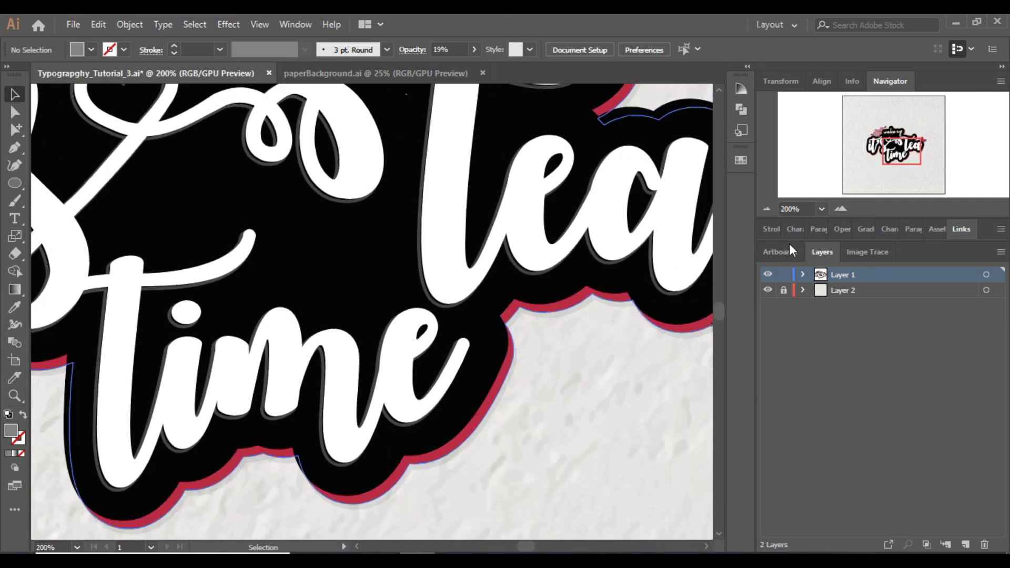
pyautogui.click(770, 210)
pyautogui.click(771, 209)
pyautogui.click(769, 207)
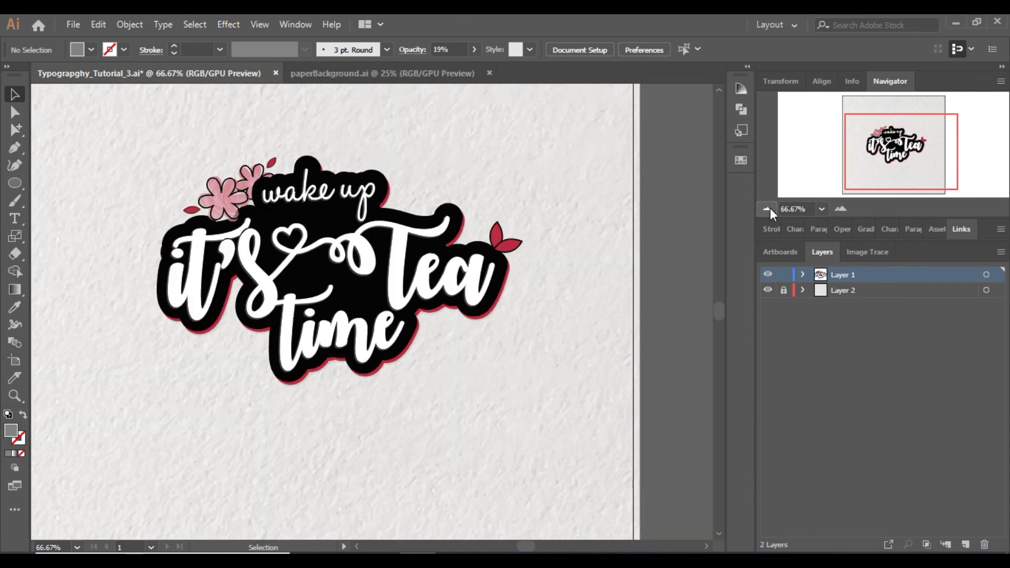
pyautogui.moveTo(876, 170); pyautogui.dragTo(891, 147)
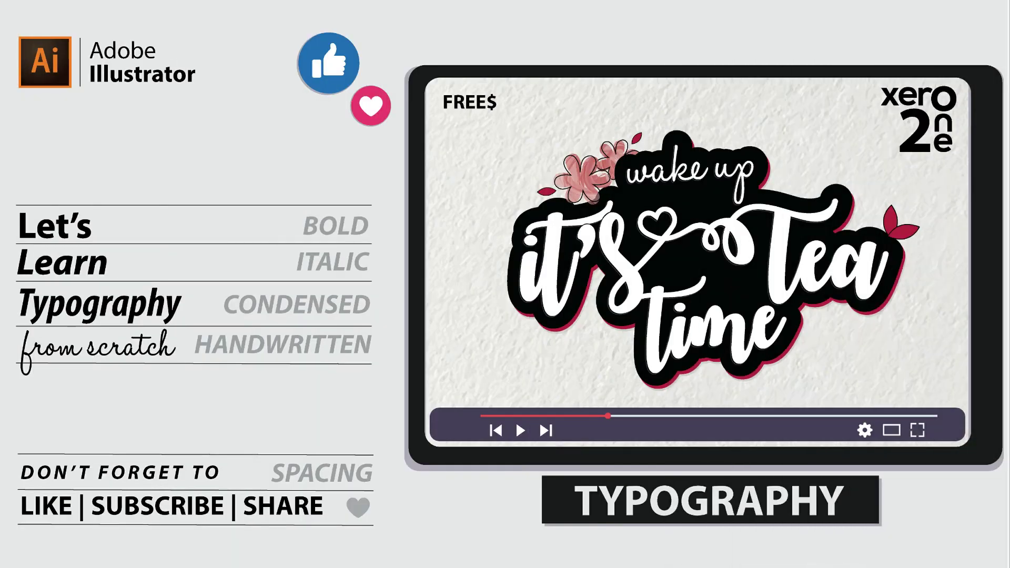